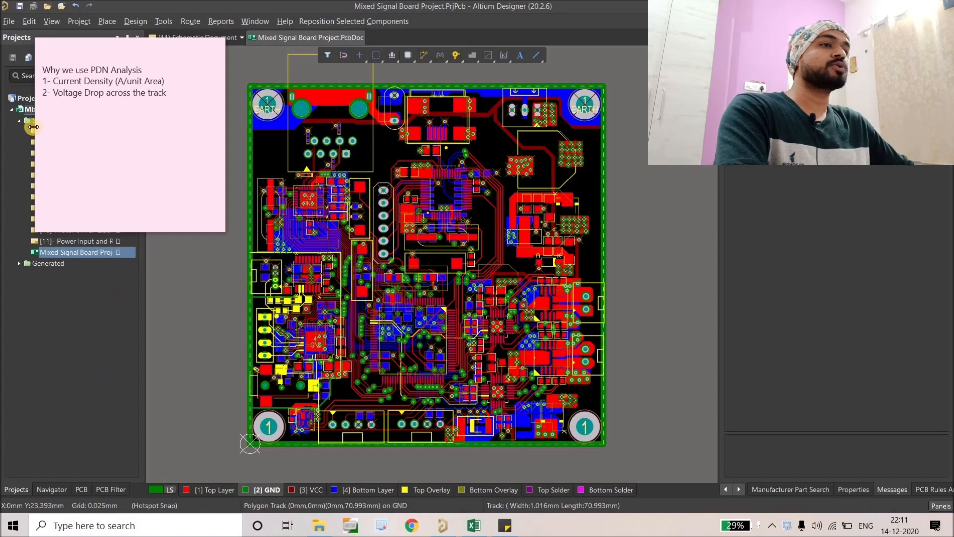
pyautogui.click(170, 93)
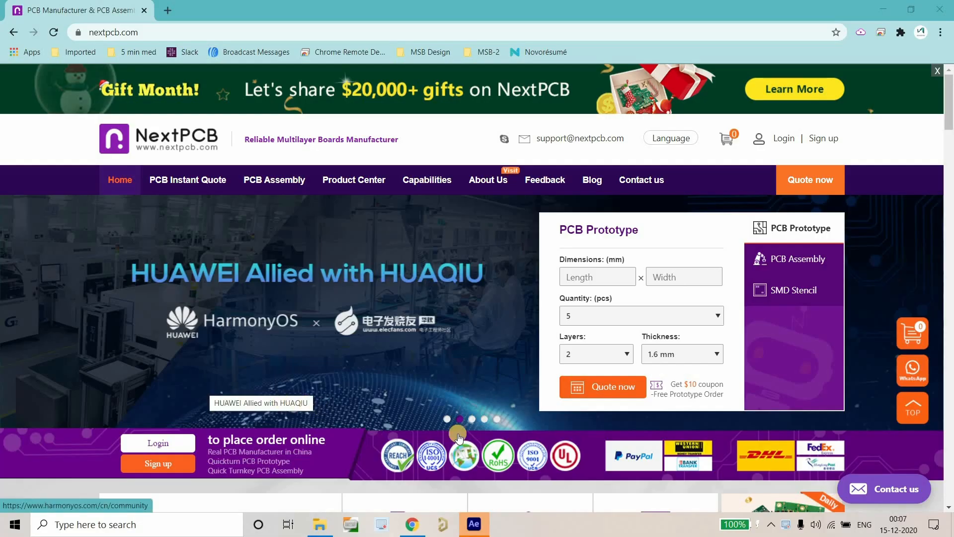
# - Look through the NextPCB home page, examining the prototype quote form and the 2-layer, 4-layer and assembly offers
pyautogui.click(447, 419)
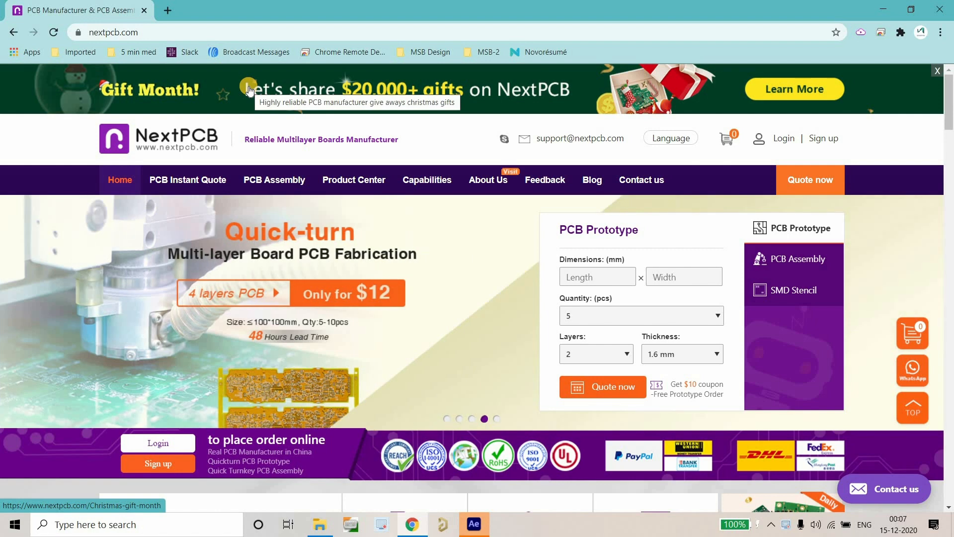
pyautogui.click(595, 320)
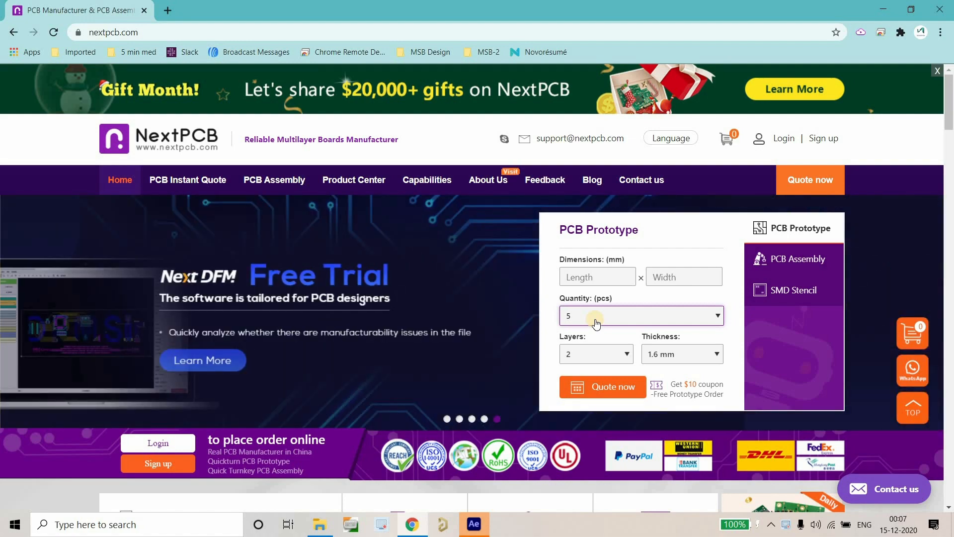
pyautogui.scroll(-6, 463, 321)
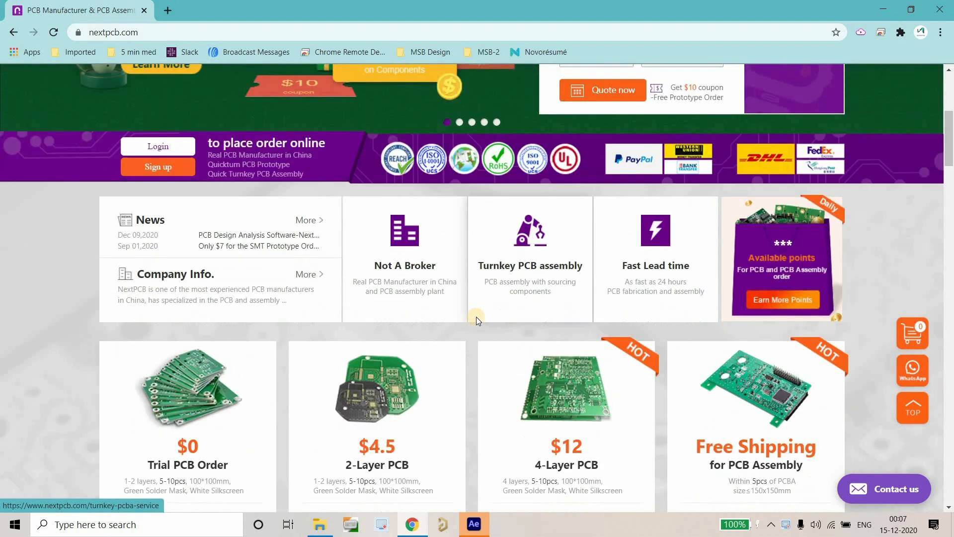
pyautogui.scroll(-2, 477, 318)
pyautogui.scroll(-1, 198, 294)
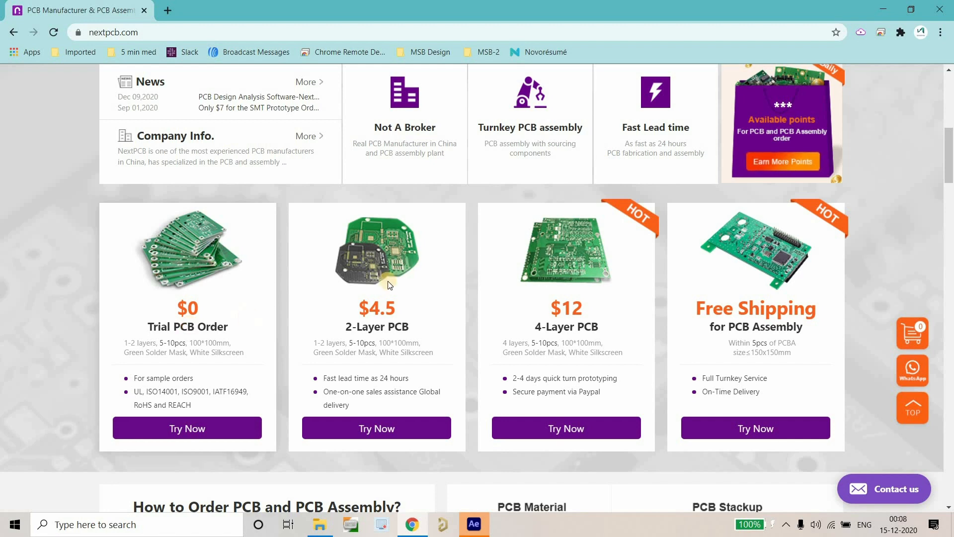
pyautogui.scroll(9, 475, 336)
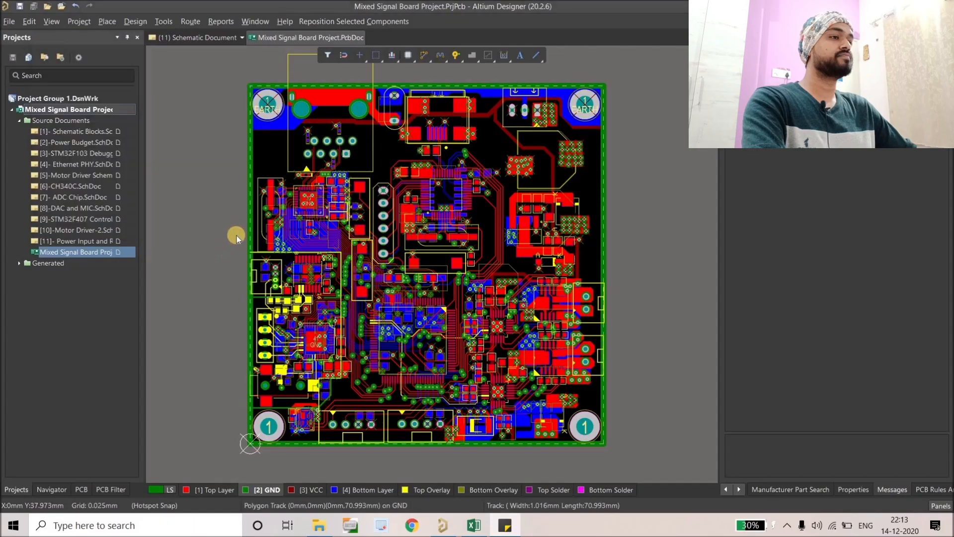
pyautogui.keyDown('ctrl'); pyautogui.scroll(-1, 409, 291); pyautogui.keyUp('ctrl')
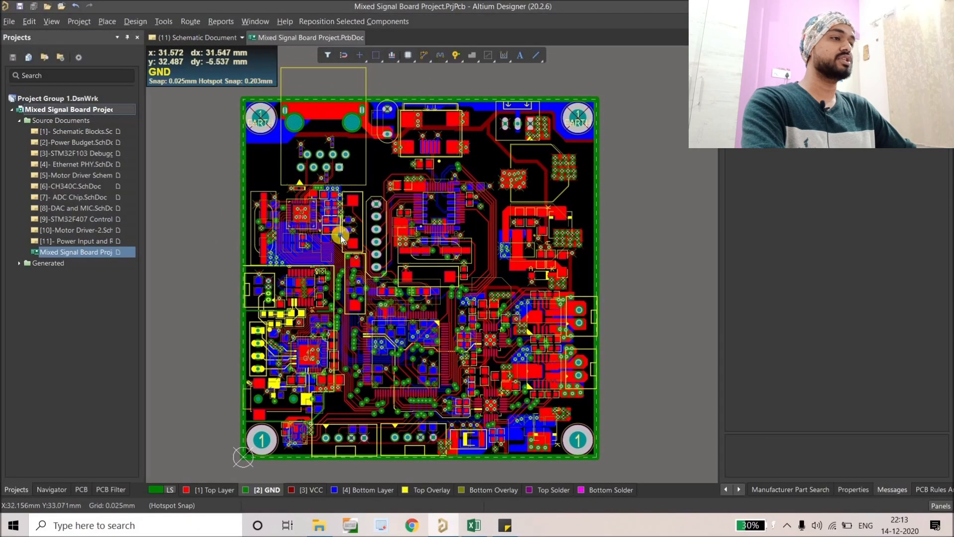
pyautogui.moveTo(338, 241); pyautogui.dragTo(352, 232, button='right')
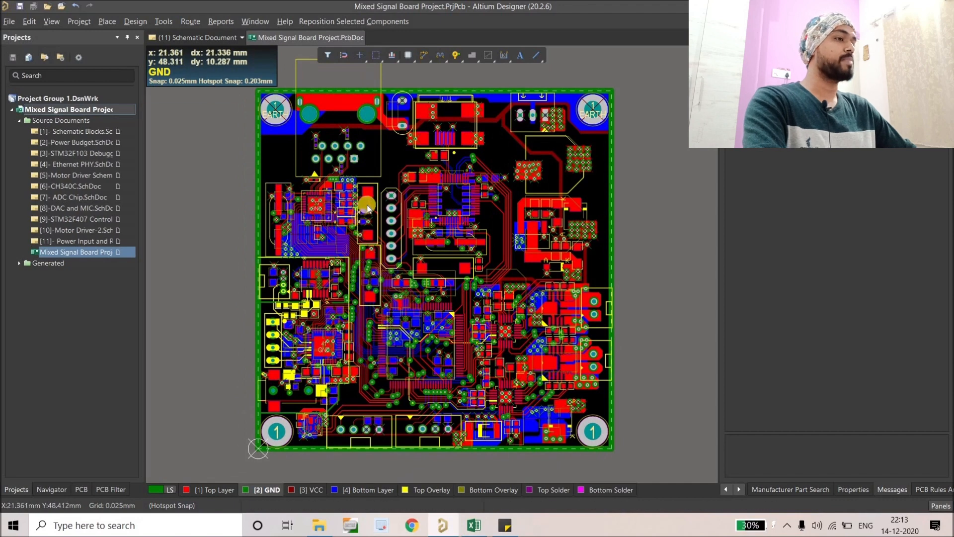
pyautogui.moveTo(325, 194); pyautogui.dragTo(305, 190, button='right')
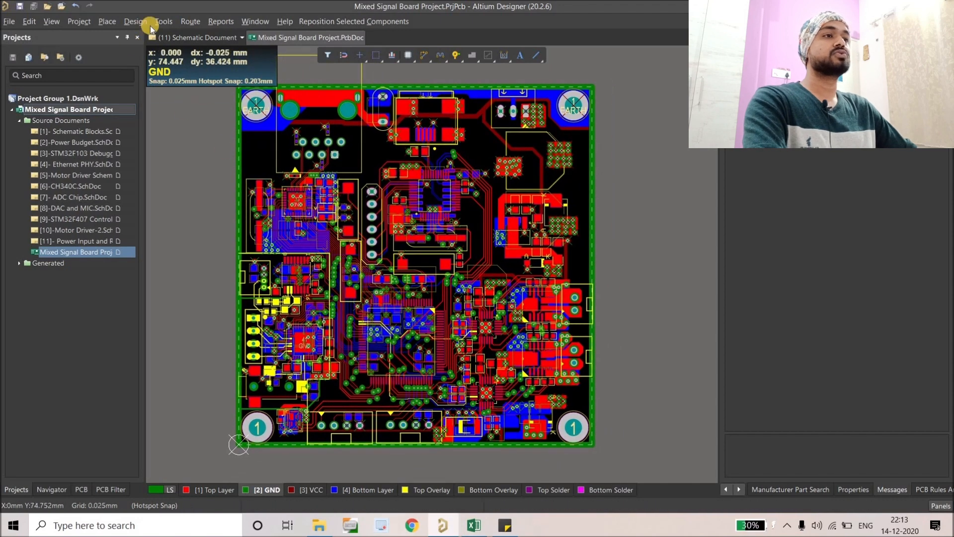
pyautogui.click(164, 22)
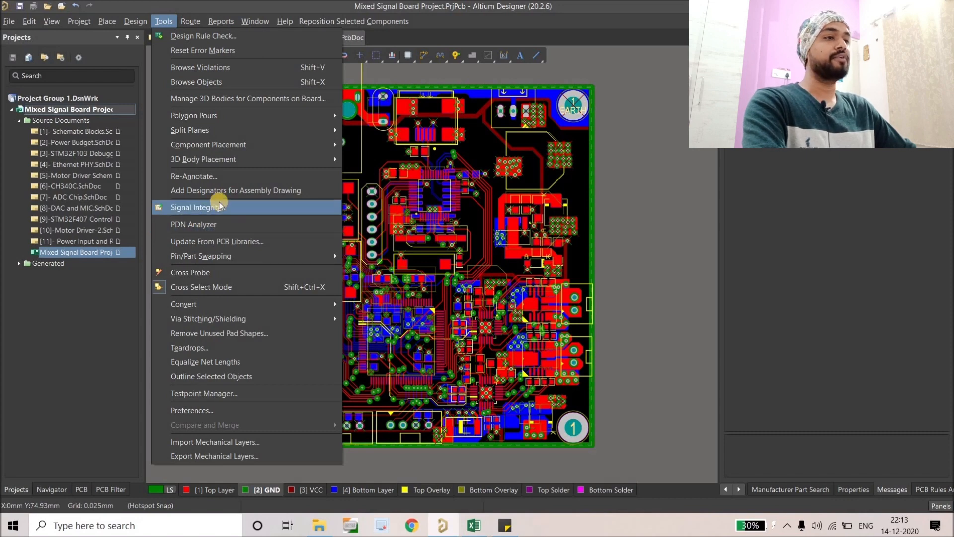
pyautogui.click(640, 145)
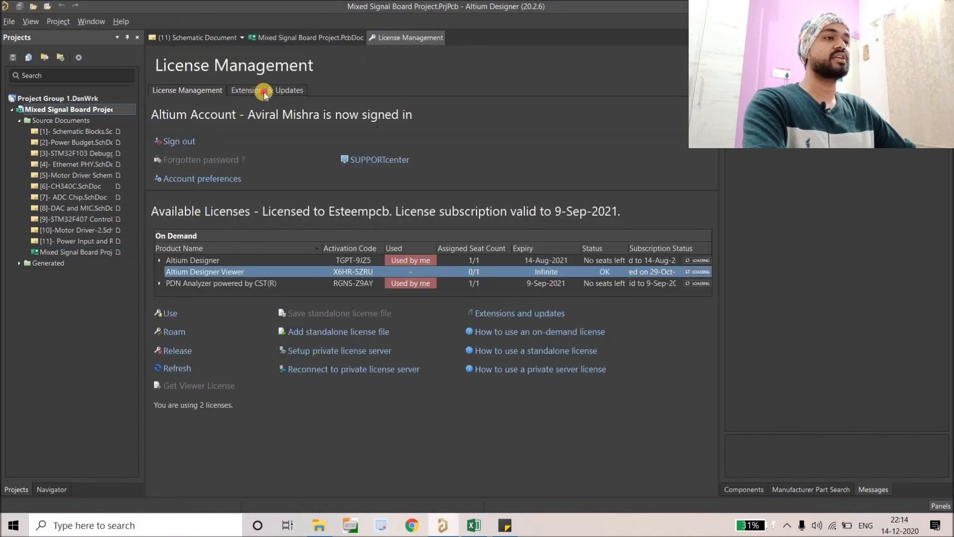
# - Browse the installed and purchased software extensions, including PDN Analyzer, and close the Extensions & Updates page
pyautogui.click(264, 91)
pyautogui.scroll(-5, 299, 174)
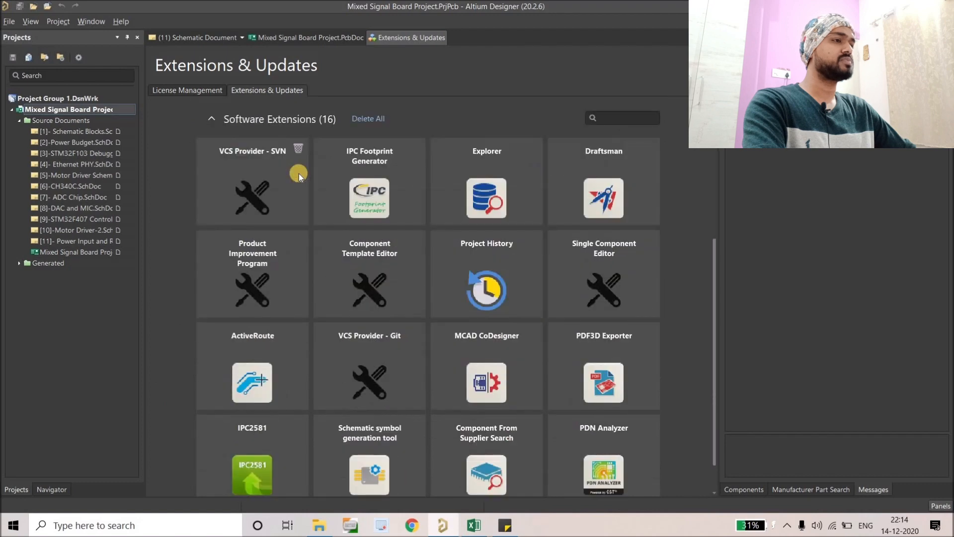
pyautogui.scroll(5, 299, 174)
pyautogui.click(426, 110)
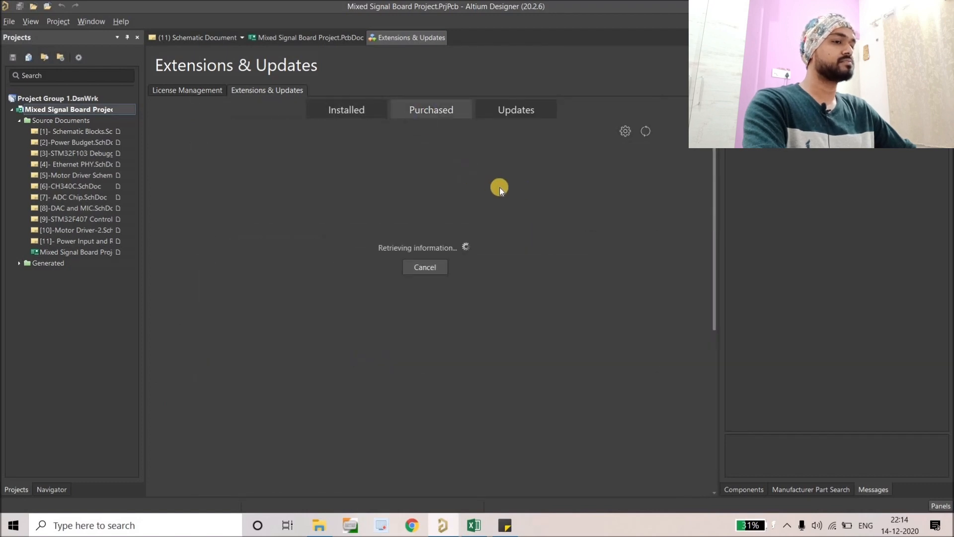
pyautogui.scroll(-10, 504, 192)
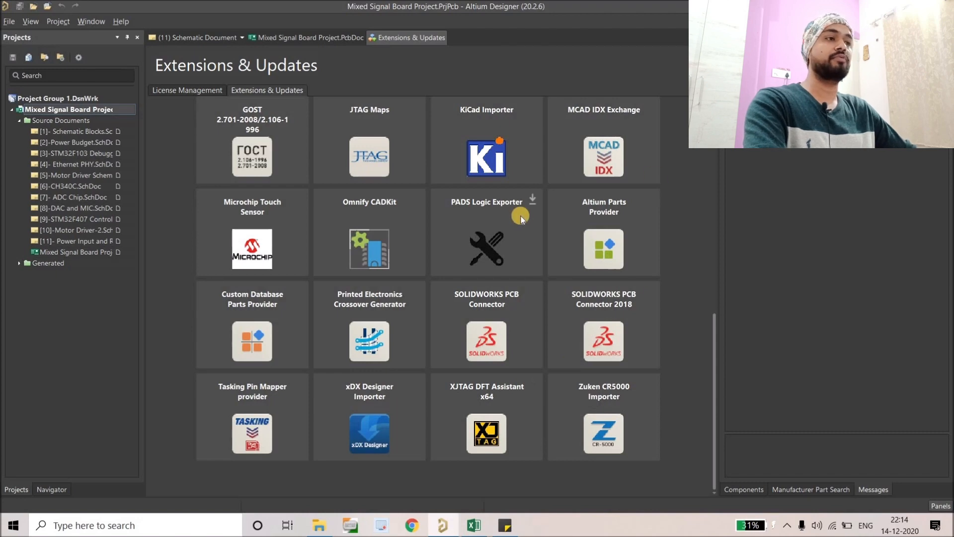
pyautogui.rightClick(393, 40)
pyautogui.click(412, 44)
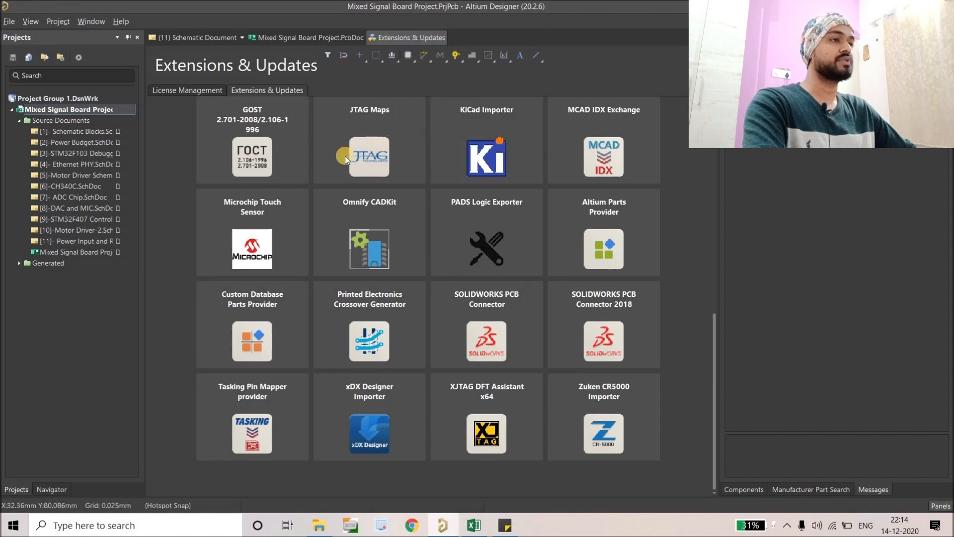
pyautogui.keyDown('ctrl'); pyautogui.scroll(-3, 214, 143); pyautogui.keyUp('ctrl')
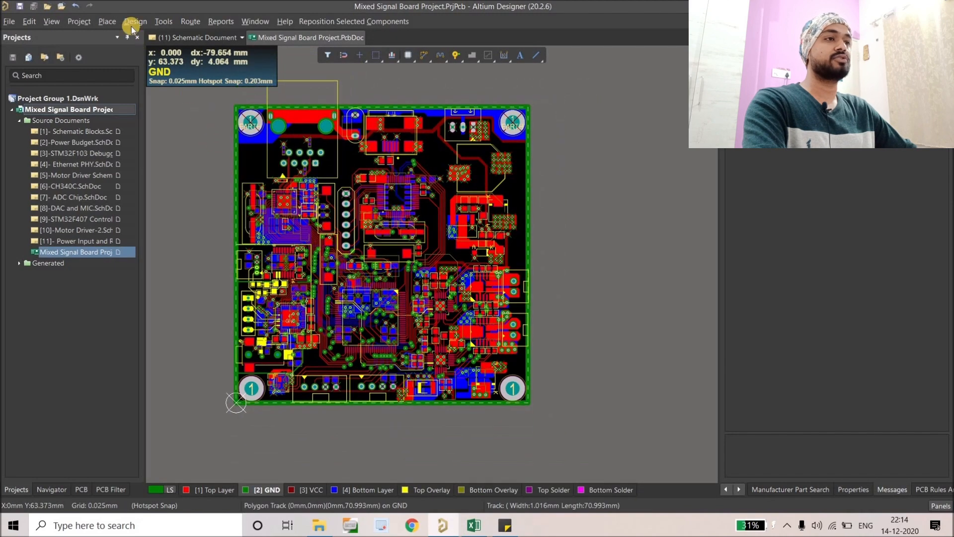
pyautogui.click(159, 21)
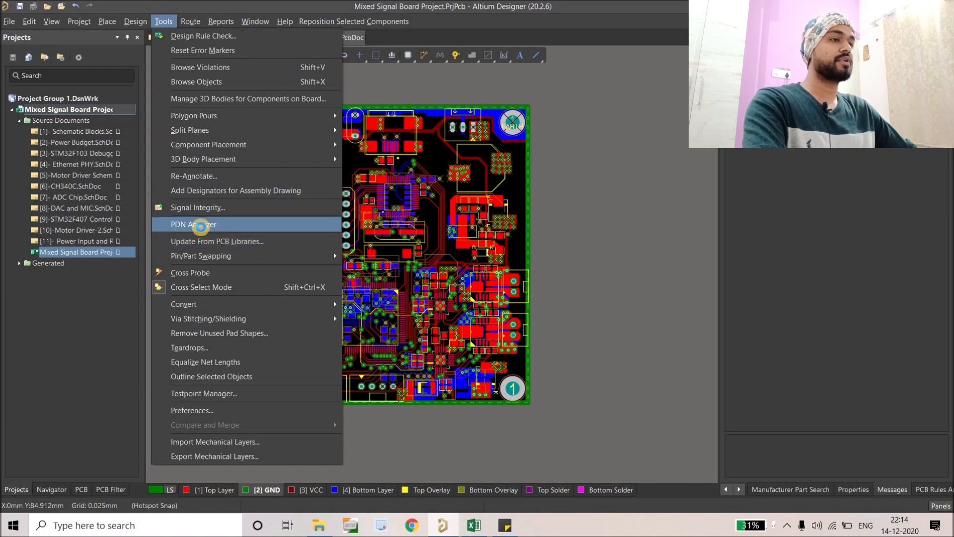
pyautogui.click(201, 225)
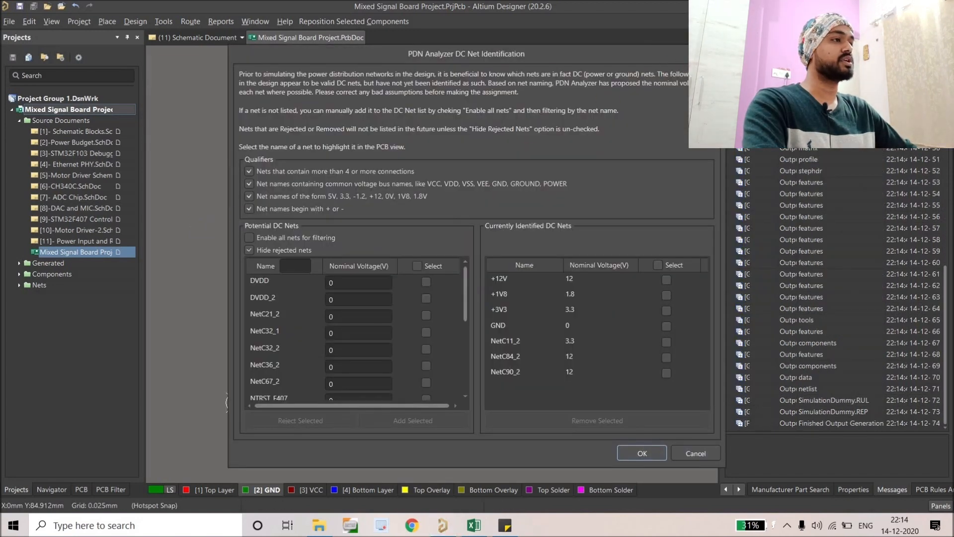
pyautogui.click(715, 54)
pyautogui.moveTo(254, 262); pyautogui.dragTo(243, 262, button='right')
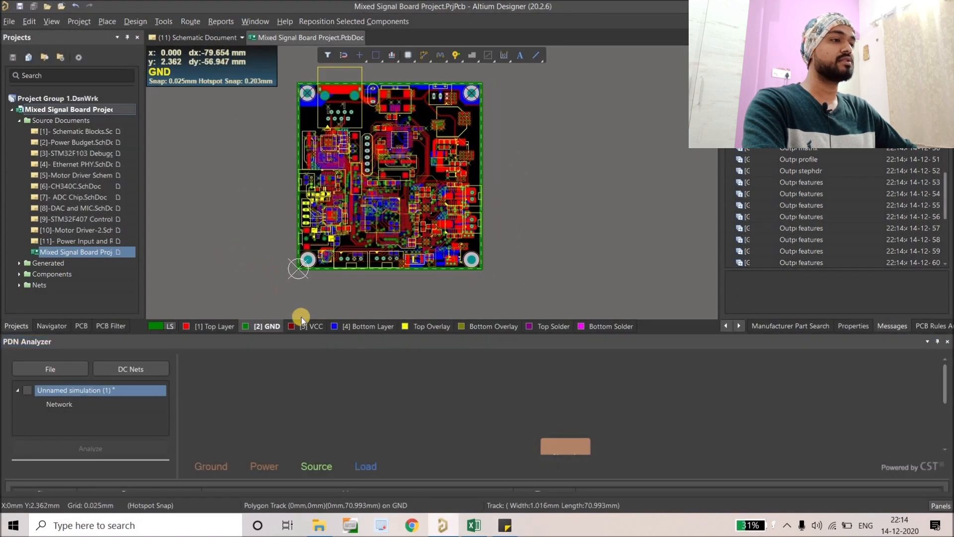
pyautogui.click(938, 343)
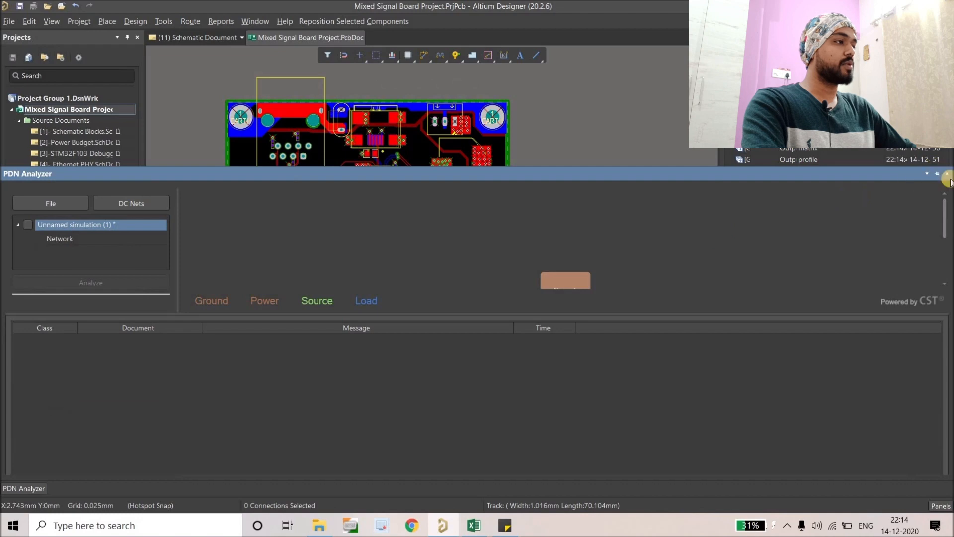
pyautogui.click(948, 174)
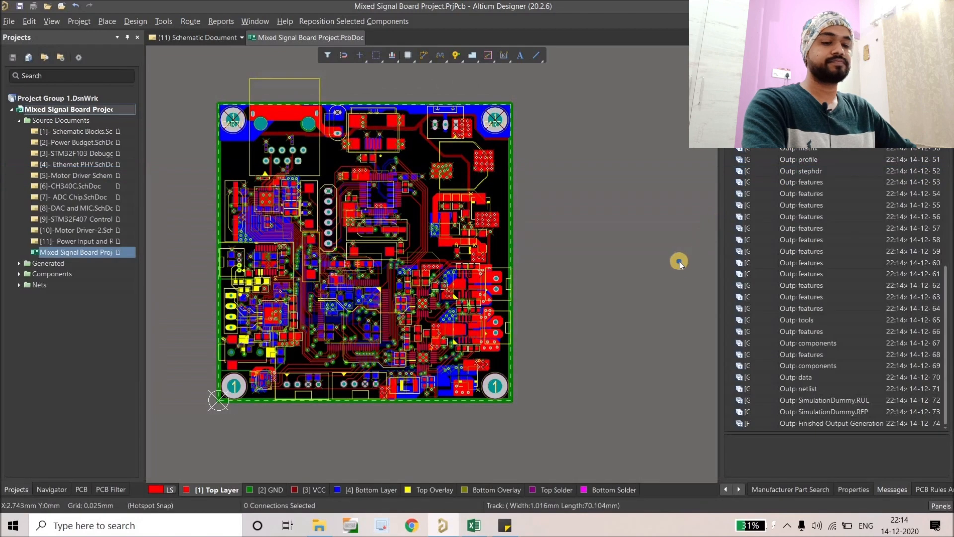
# - Run the Design Rule Check on the mixed signal board with the existing report options
pyautogui.moveTo(487, 159); pyautogui.dragTo(525, 146, button='right')
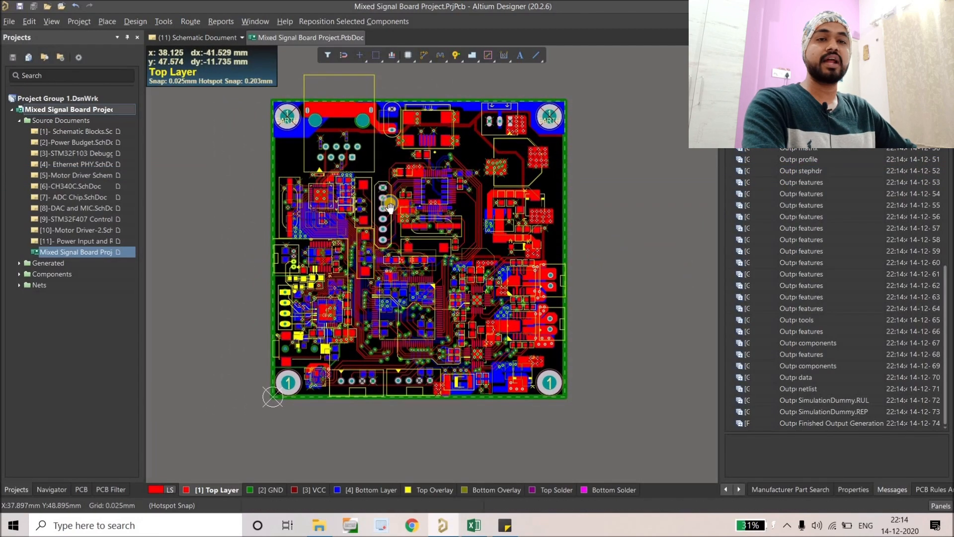
pyautogui.moveTo(389, 203); pyautogui.dragTo(378, 220, button='right')
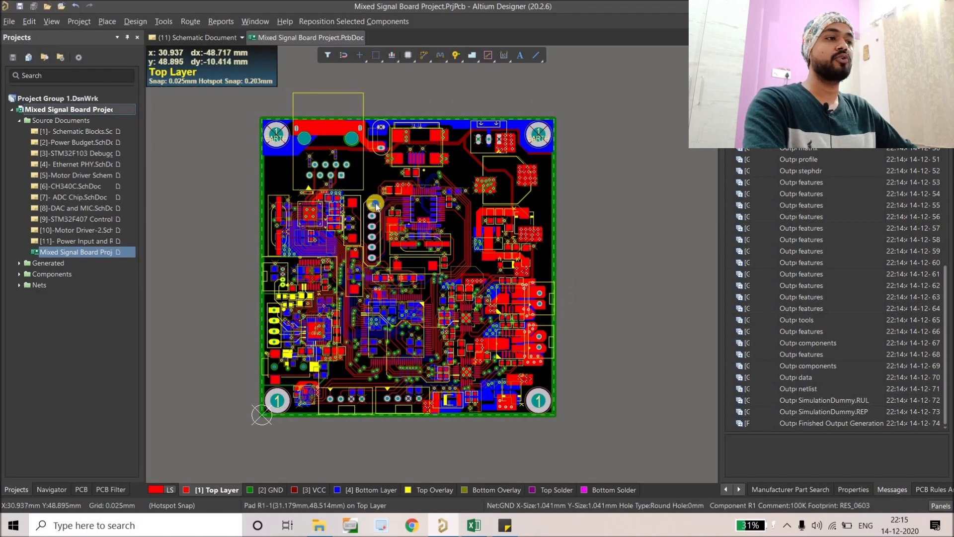
pyautogui.moveTo(375, 205); pyautogui.dragTo(360, 199, button='right')
pyautogui.click(133, 23)
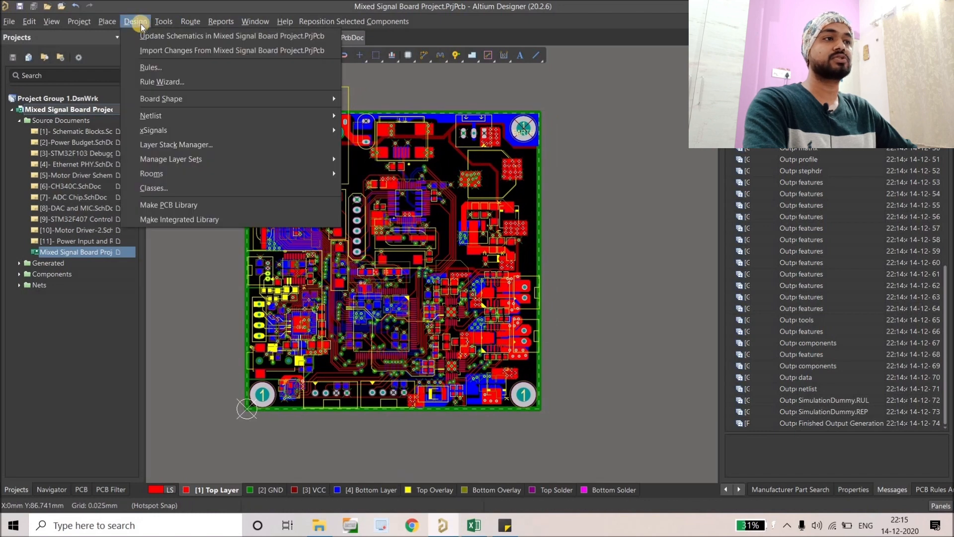
pyautogui.click(164, 22)
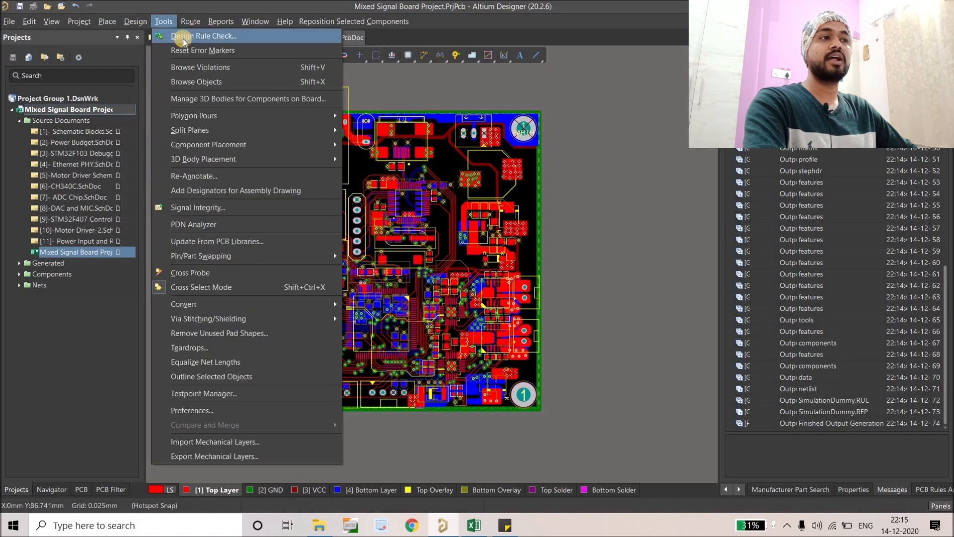
pyautogui.click(189, 39)
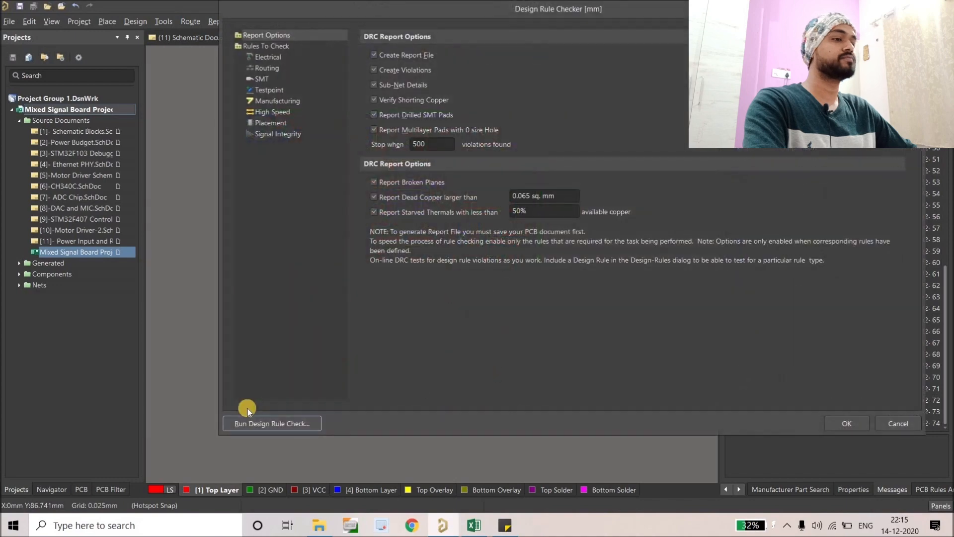
pyautogui.click(249, 424)
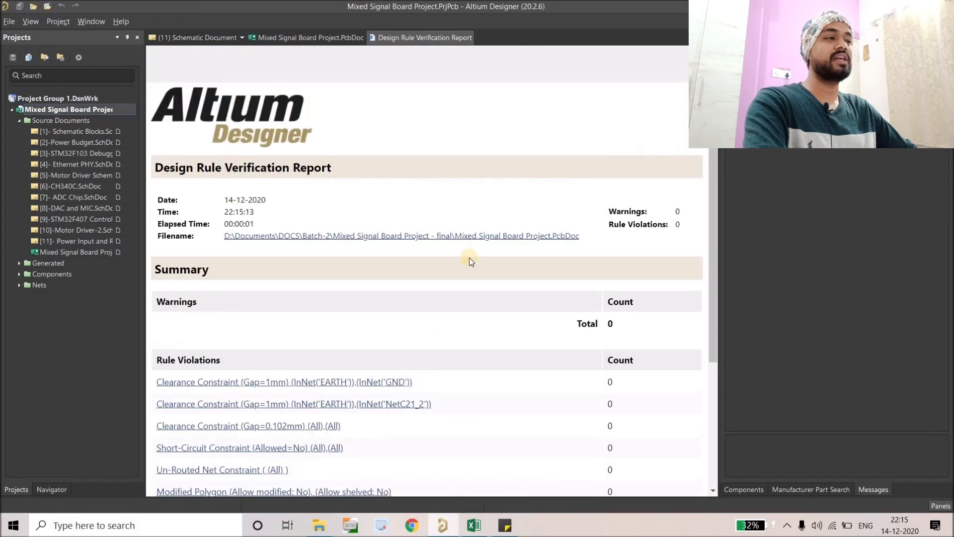
# - Review the rule violations summary in the Design Rule Verification Report and close the report
pyautogui.scroll(-5, 470, 258)
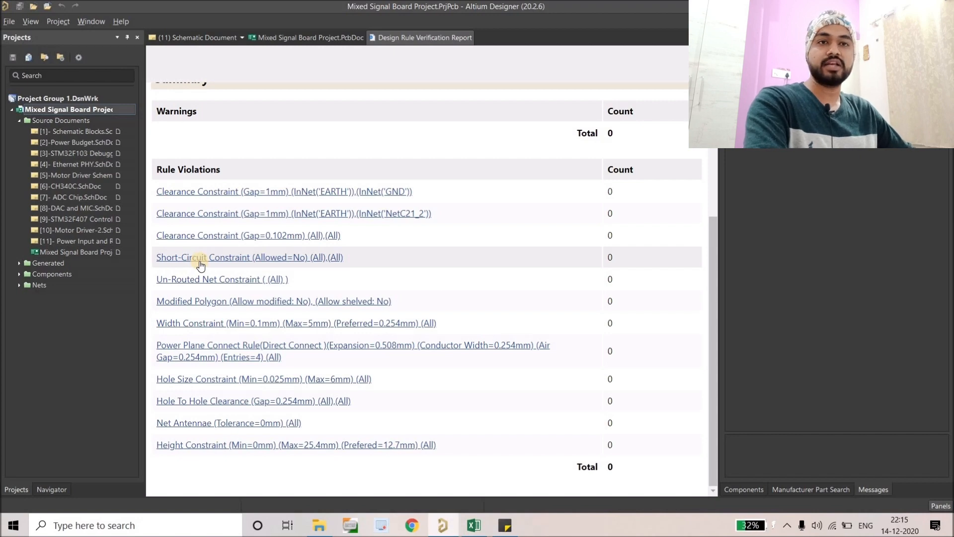
pyautogui.rightClick(413, 38)
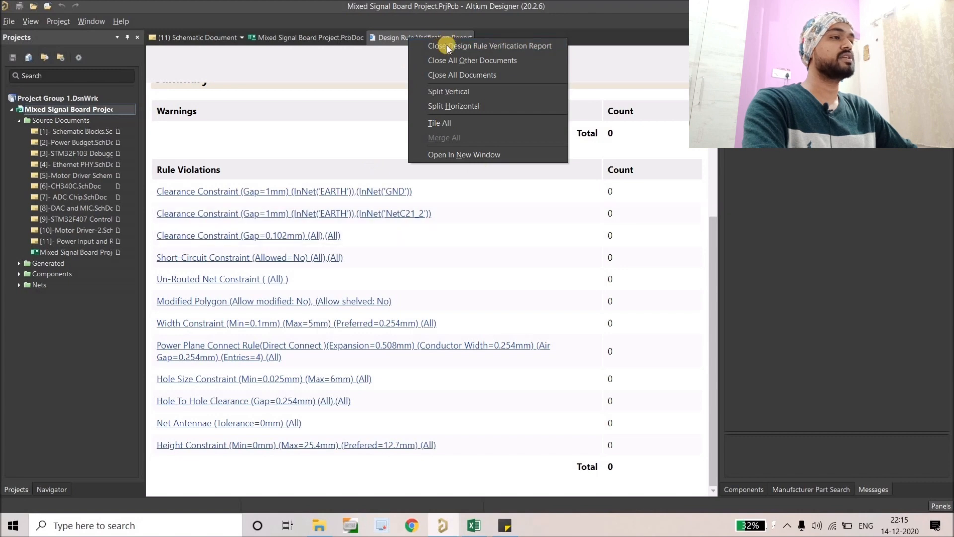
pyautogui.press('Return')
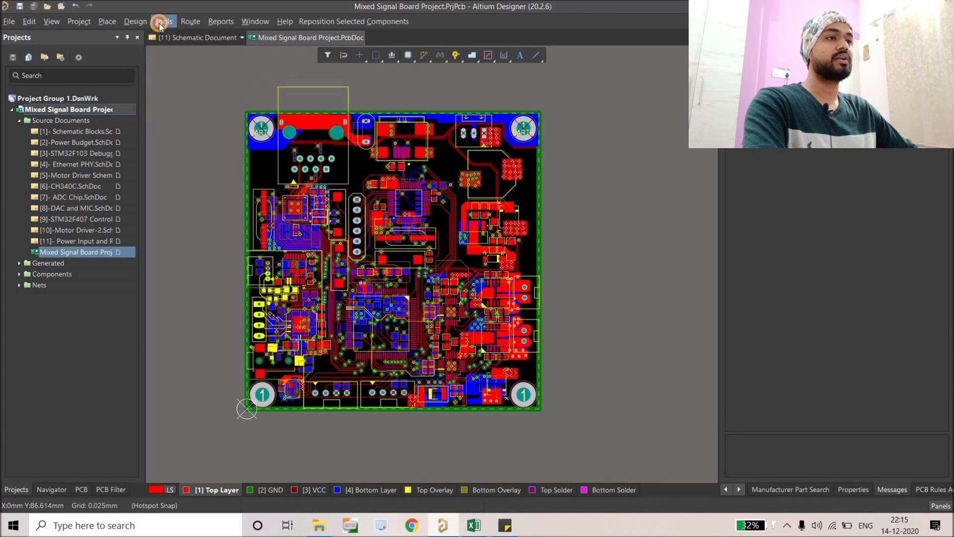
# - Open the PDN Analyzer for the board and reduce its panel height to show more of the layout
pyautogui.click(164, 22)
pyautogui.click(216, 224)
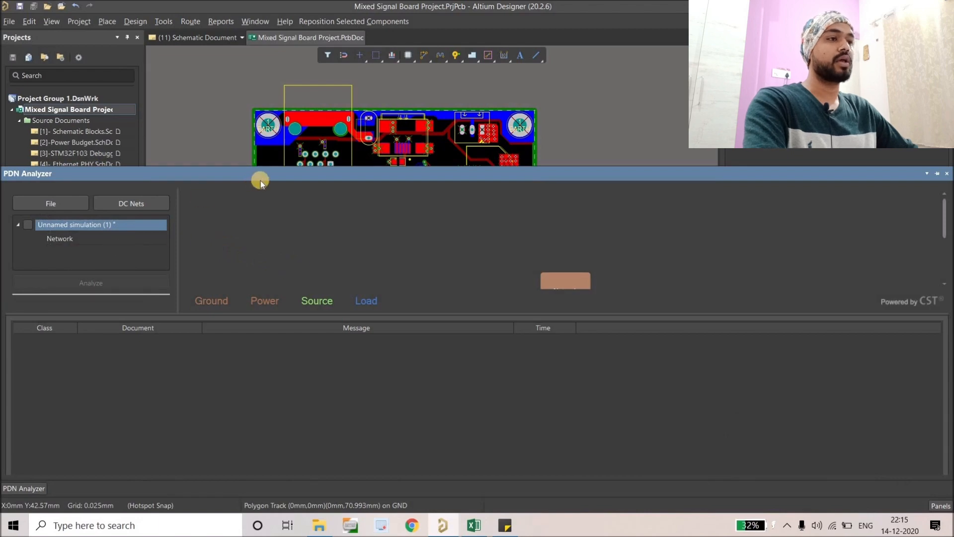
pyautogui.moveTo(262, 181); pyautogui.dragTo(258, 219)
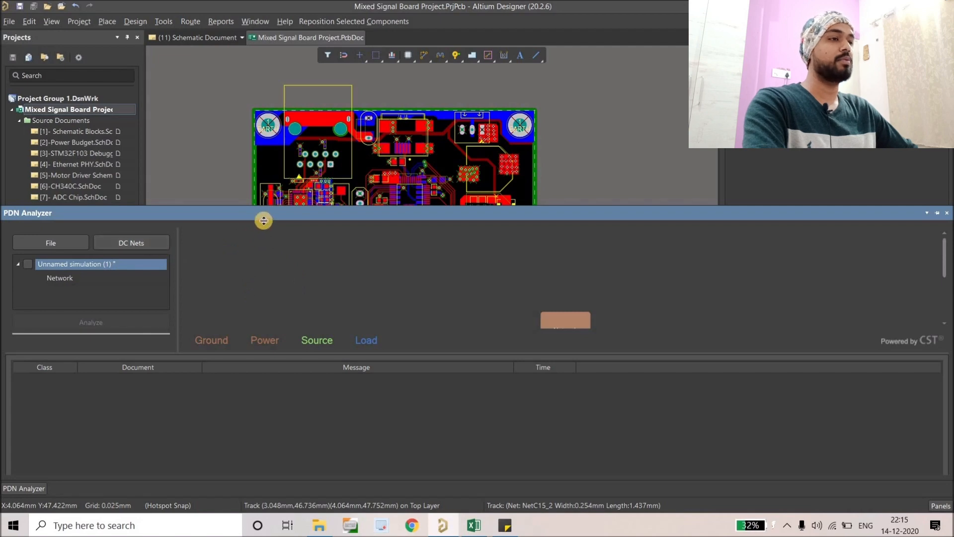
pyautogui.moveTo(264, 219); pyautogui.dragTo(188, 309)
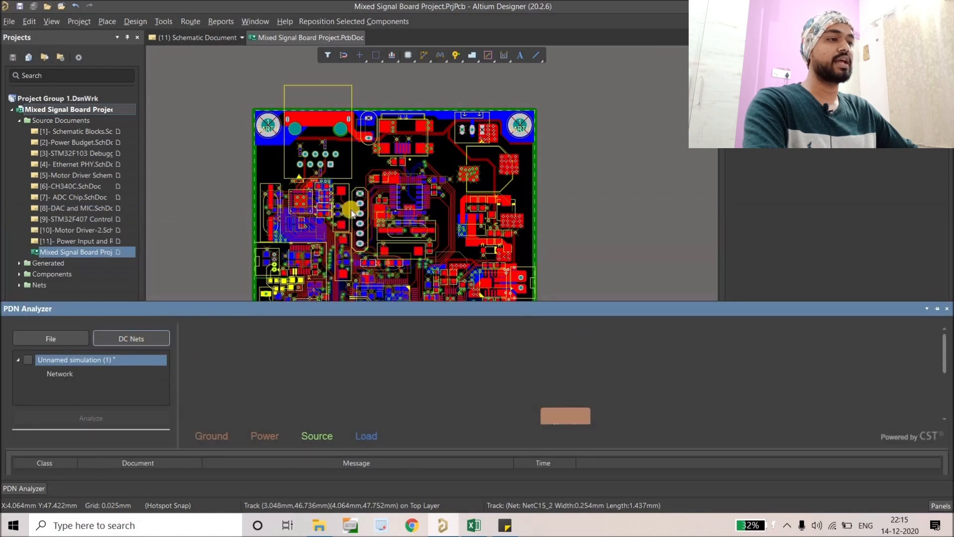
# - Review the board's DC net identification, try moving all identified nets back to the potential nets, and cancel the changes
pyautogui.click(131, 338)
pyautogui.scroll(-2, 433, 323)
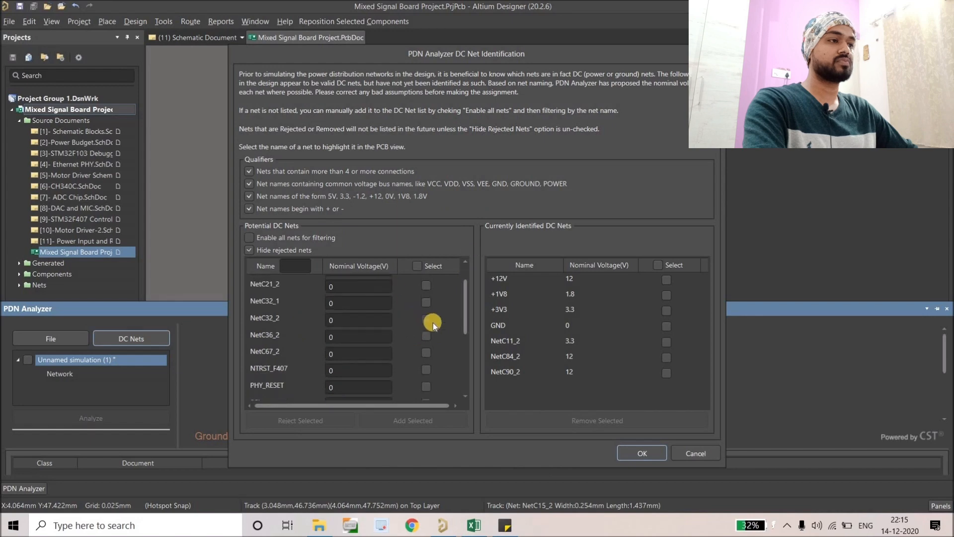
pyautogui.scroll(2, 445, 317)
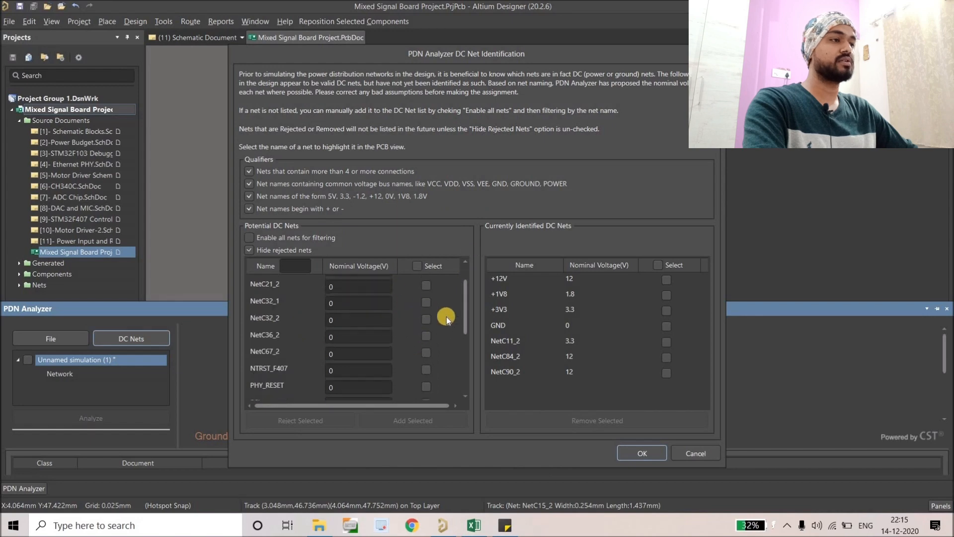
pyautogui.click(658, 265)
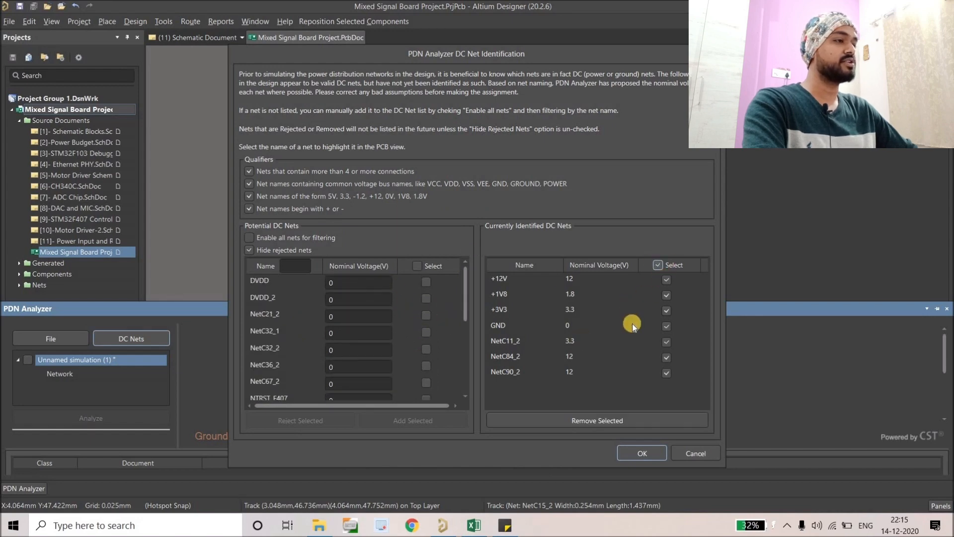
pyautogui.click(537, 419)
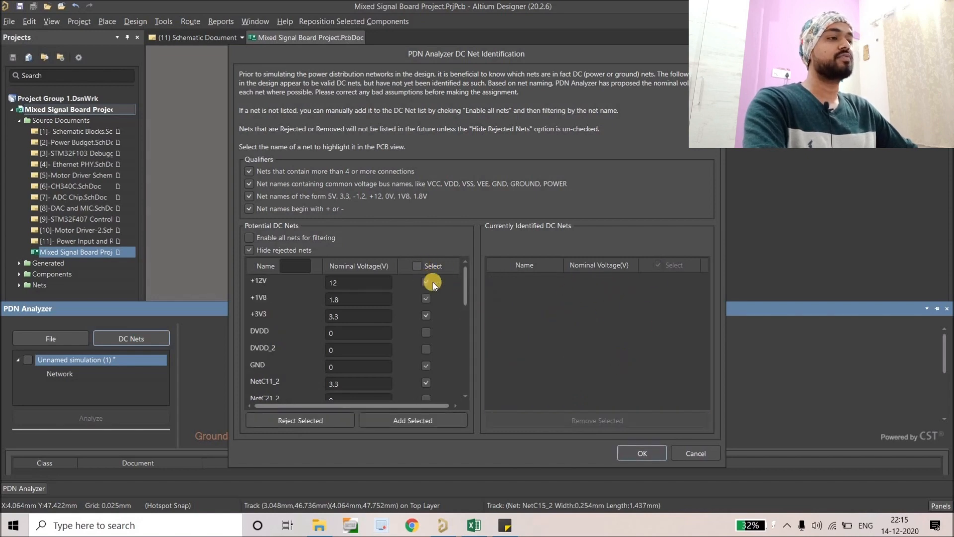
pyautogui.click(419, 265)
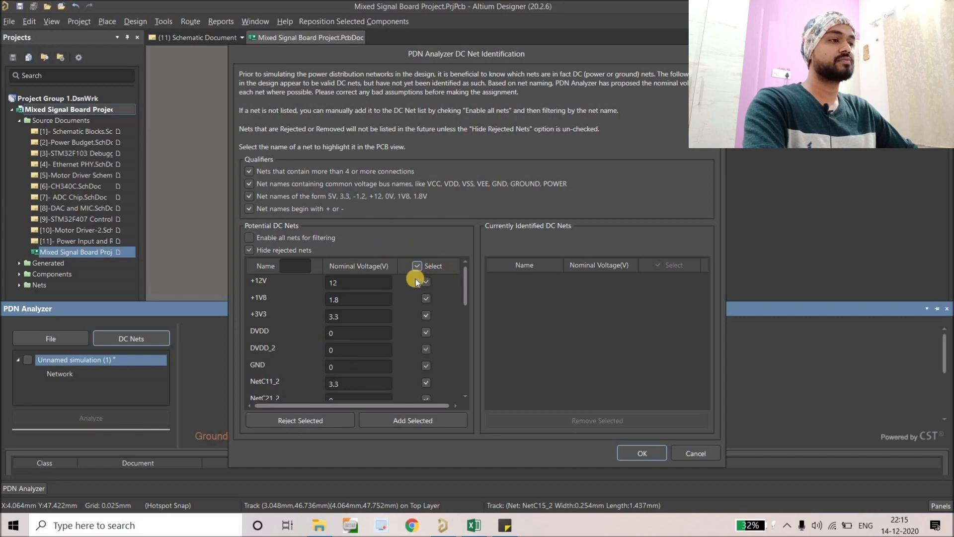
pyautogui.scroll(-9, 441, 307)
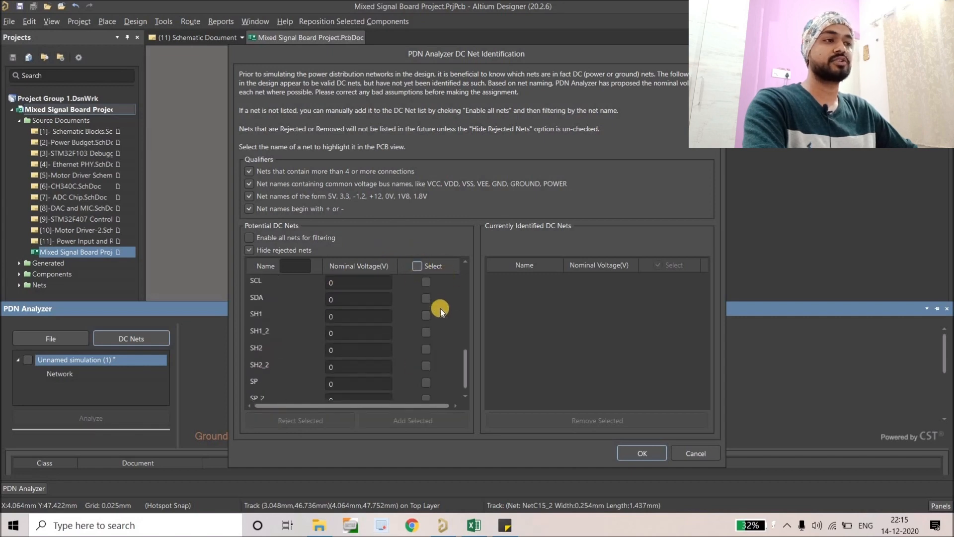
pyautogui.scroll(8, 441, 305)
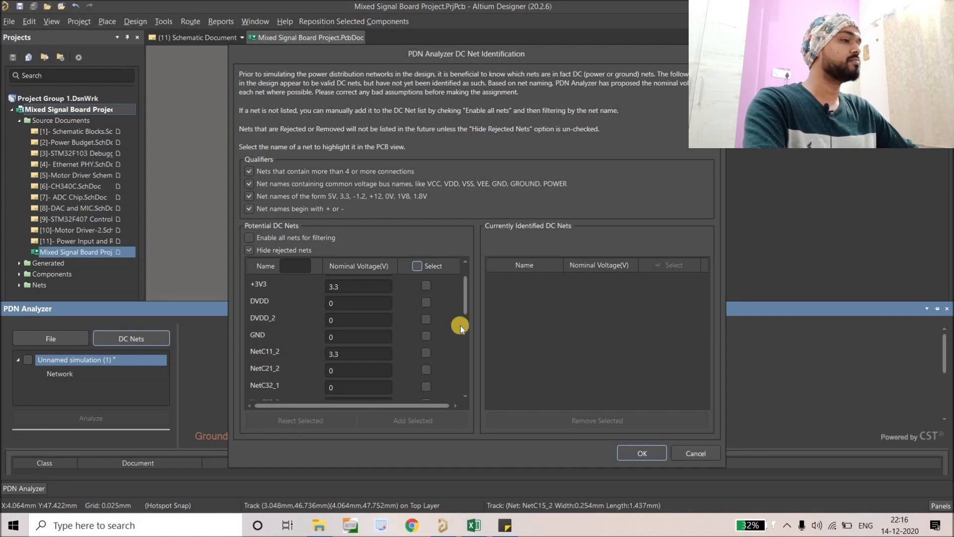
pyautogui.click(689, 454)
# - Open the [2]-Power Budget schematic and close the PDN Analyzer panel so the whole sheet can be seen
pyautogui.scroll(-1, 323, 228)
pyautogui.keyDown('ctrl'); pyautogui.scroll(-1, 323, 228); pyautogui.keyUp('ctrl')
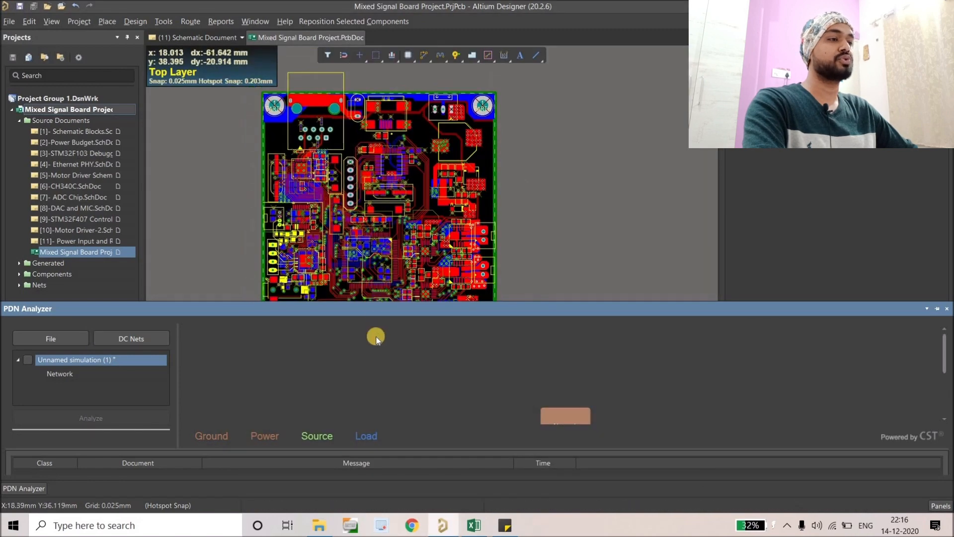
pyautogui.click(220, 294)
pyautogui.scroll(1, 228, 301)
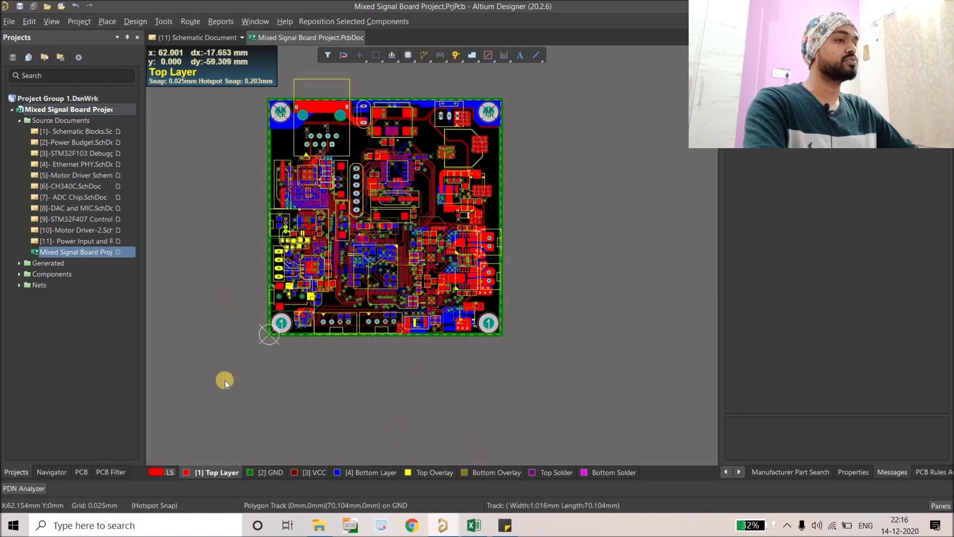
pyautogui.doubleClick(63, 143)
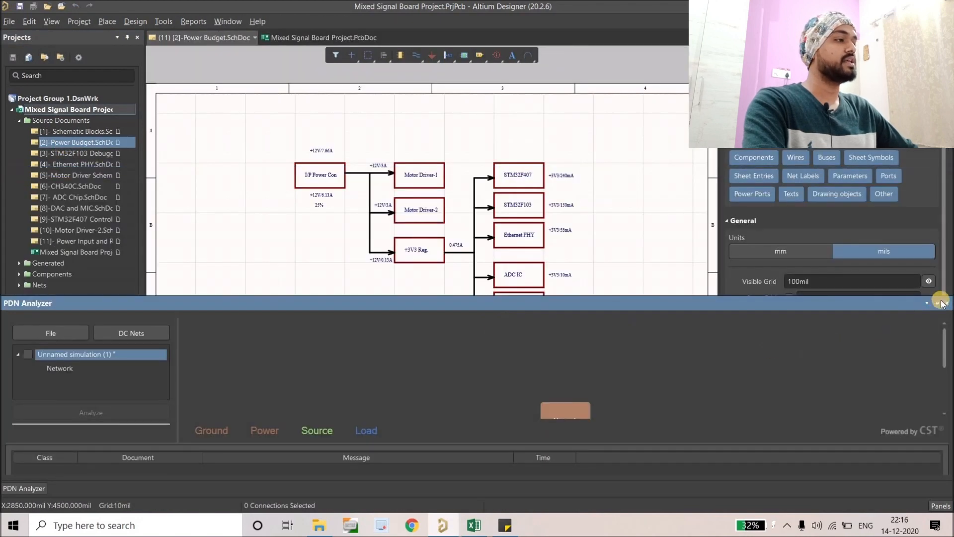
pyautogui.click(948, 303)
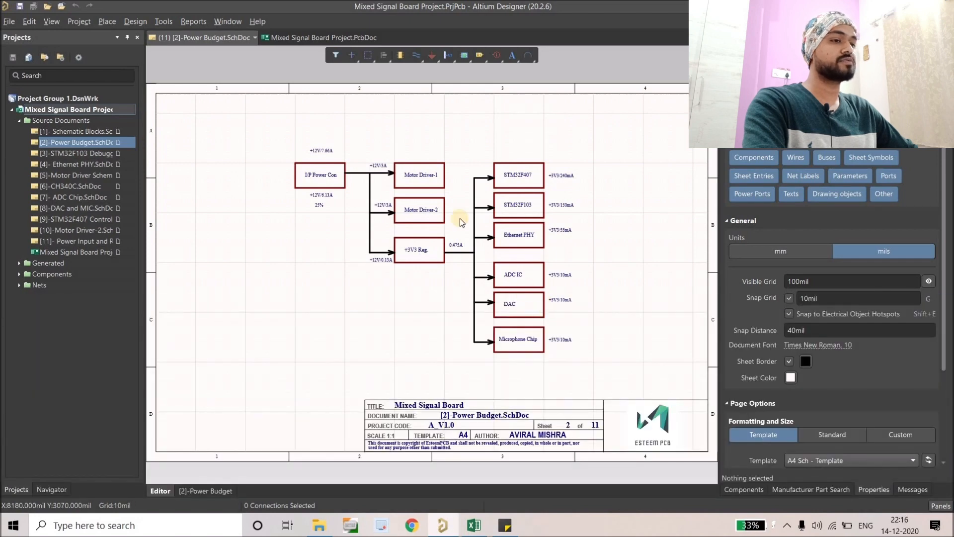
# - Examine the power budget diagram from the input power connector through the motor drivers and +3V3 regulator to the loads
pyautogui.moveTo(448, 220); pyautogui.dragTo(438, 230, button='right')
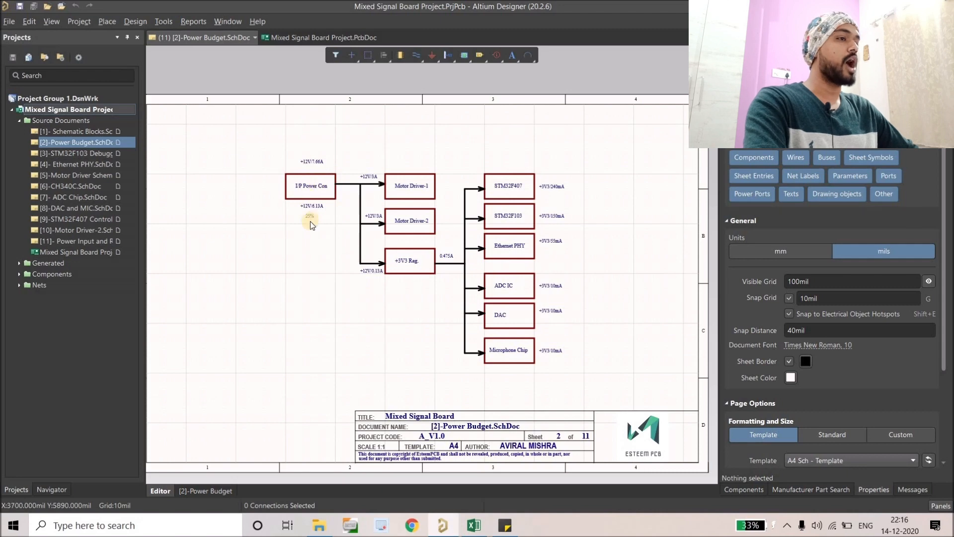
pyautogui.moveTo(430, 235); pyautogui.dragTo(401, 205, button='right')
pyautogui.keyDown('ctrl'); pyautogui.scroll(1, 401, 208); pyautogui.keyUp('ctrl')
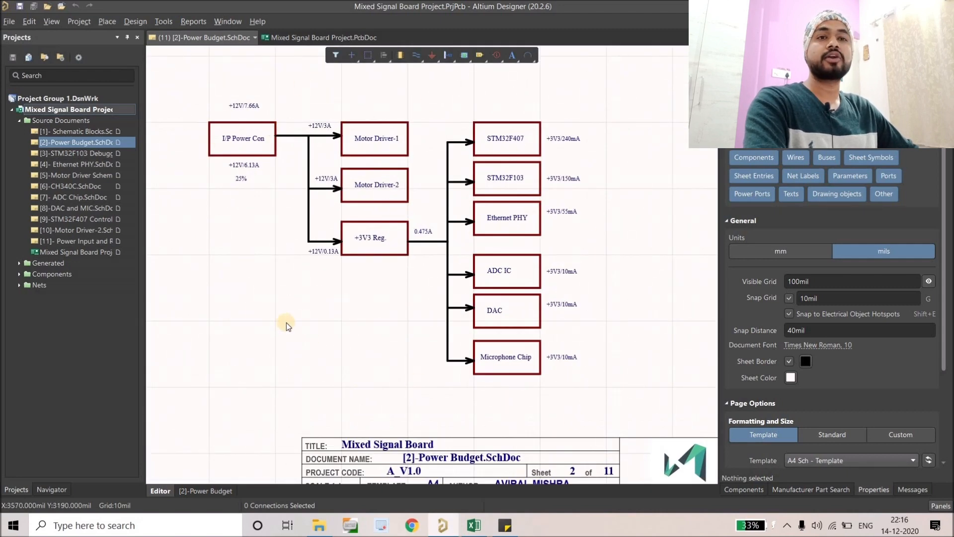
pyautogui.moveTo(299, 335); pyautogui.dragTo(306, 345, button='right')
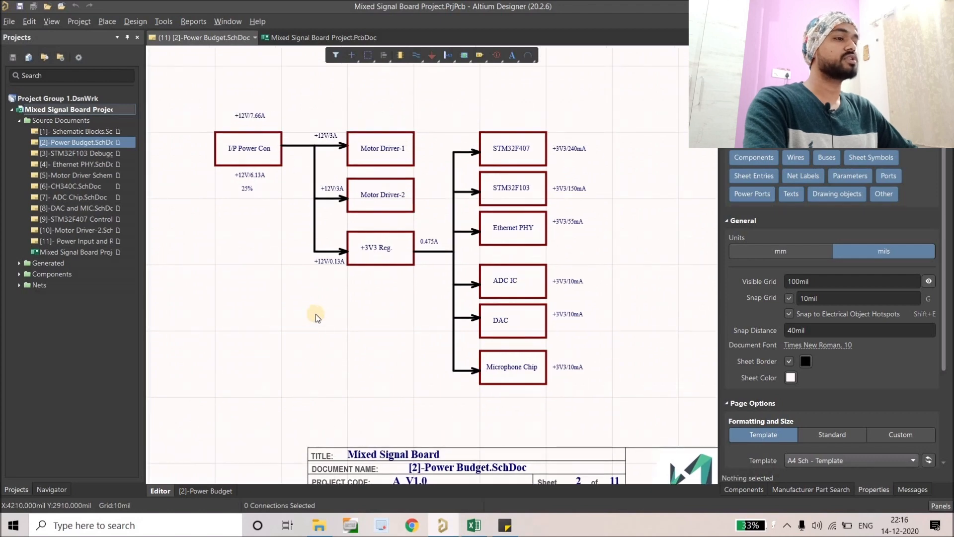
pyautogui.keyDown('ctrl'); pyautogui.scroll(-1, 334, 213); pyautogui.keyUp('ctrl')
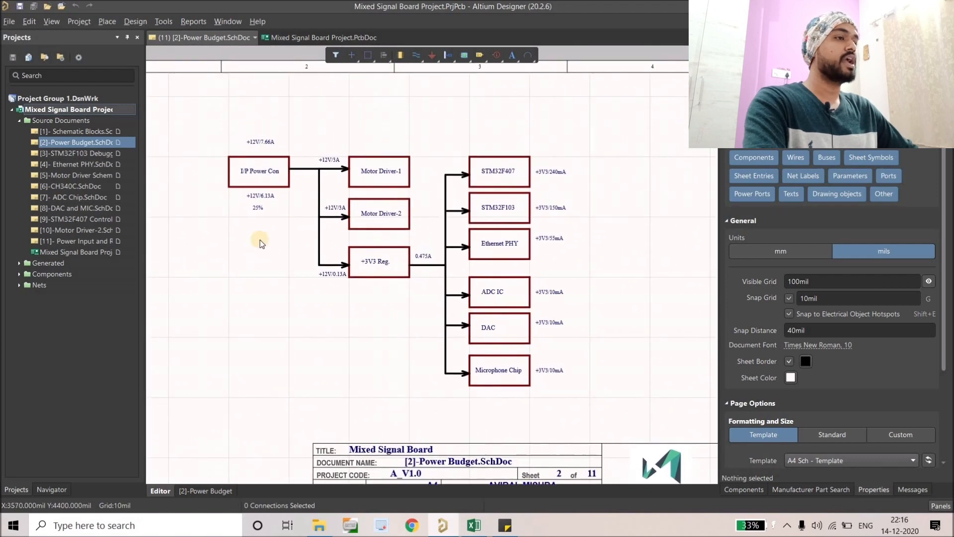
pyautogui.keyDown('ctrl'); pyautogui.scroll(1, 256, 240); pyautogui.keyUp('ctrl')
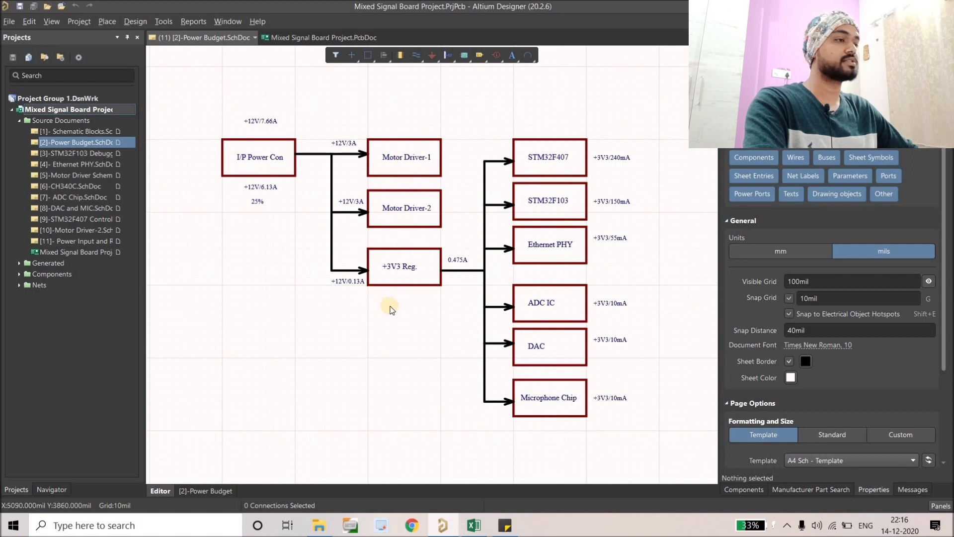
pyautogui.moveTo(392, 308); pyautogui.dragTo(367, 305, button='right')
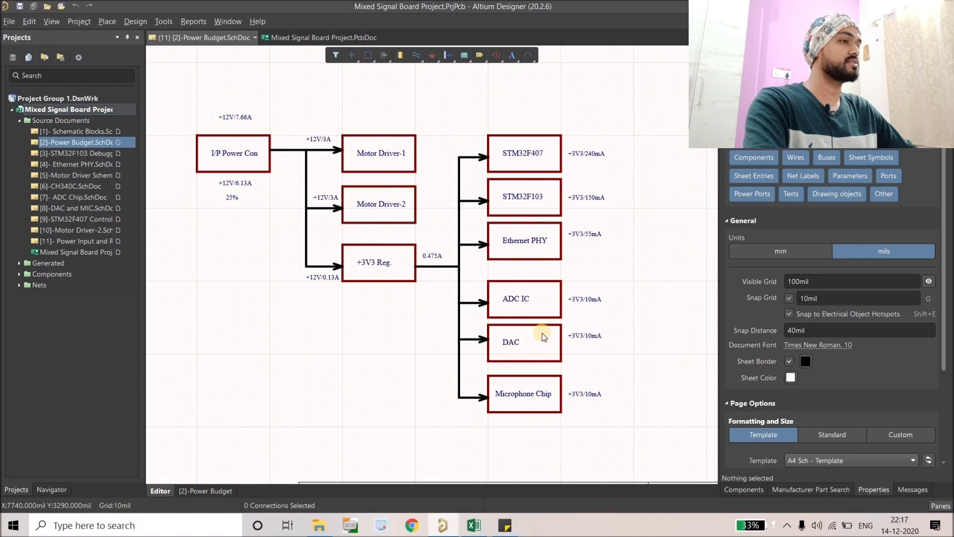
pyautogui.moveTo(350, 217); pyautogui.dragTo(359, 219, button='right')
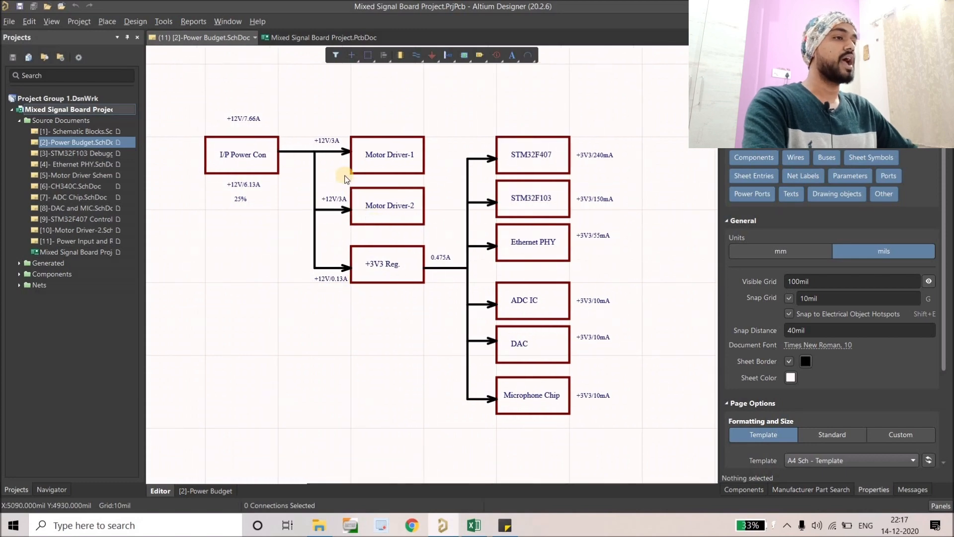
# - Read the current labels at the two motor drivers and at the input and output of the +3V3 regulator
pyautogui.keyDown('ctrl'); pyautogui.scroll(3, 338, 149); pyautogui.keyUp('ctrl')
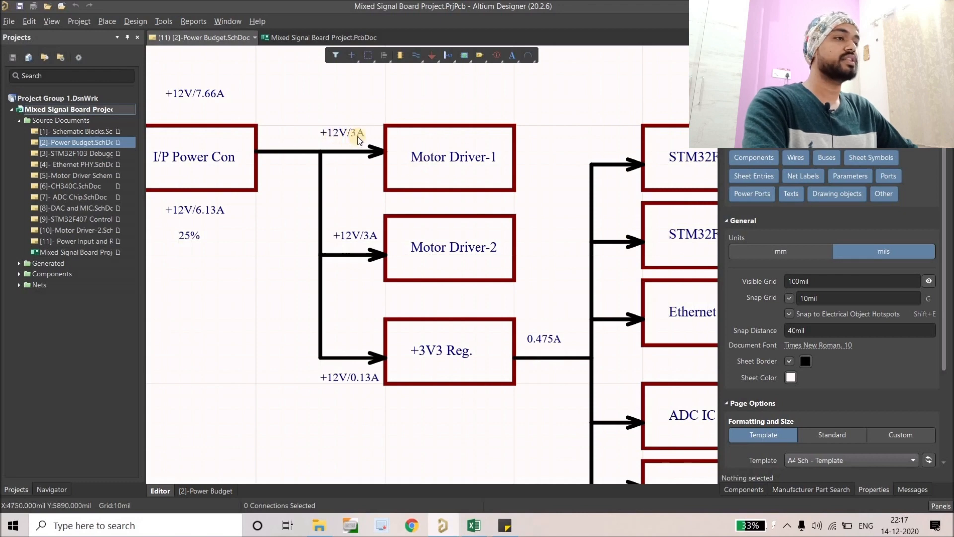
pyautogui.keyDown('ctrl'); pyautogui.scroll(-3, 356, 141); pyautogui.keyUp('ctrl')
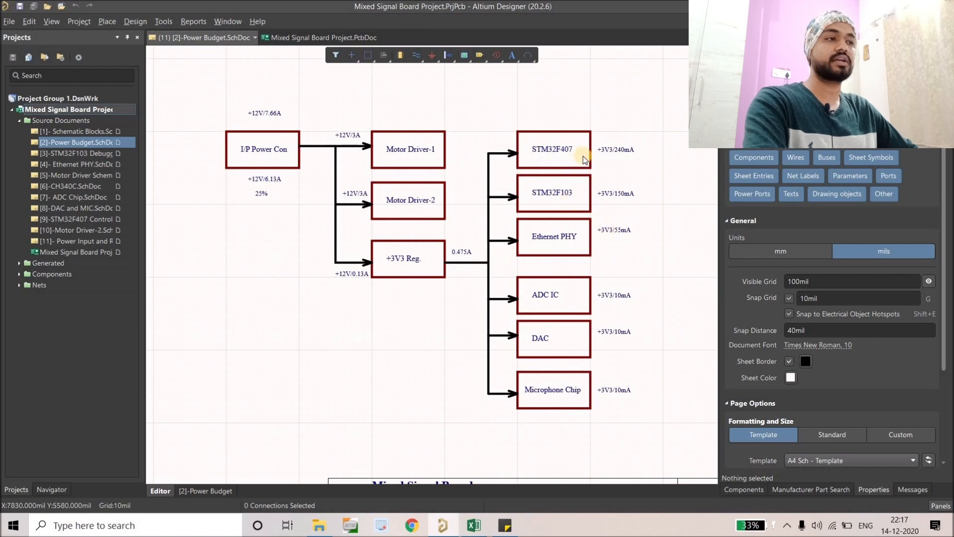
pyautogui.keyDown('ctrl'); pyautogui.scroll(1, 420, 187); pyautogui.keyUp('ctrl')
pyautogui.keyDown('ctrl'); pyautogui.scroll(1, 374, 212); pyautogui.keyUp('ctrl')
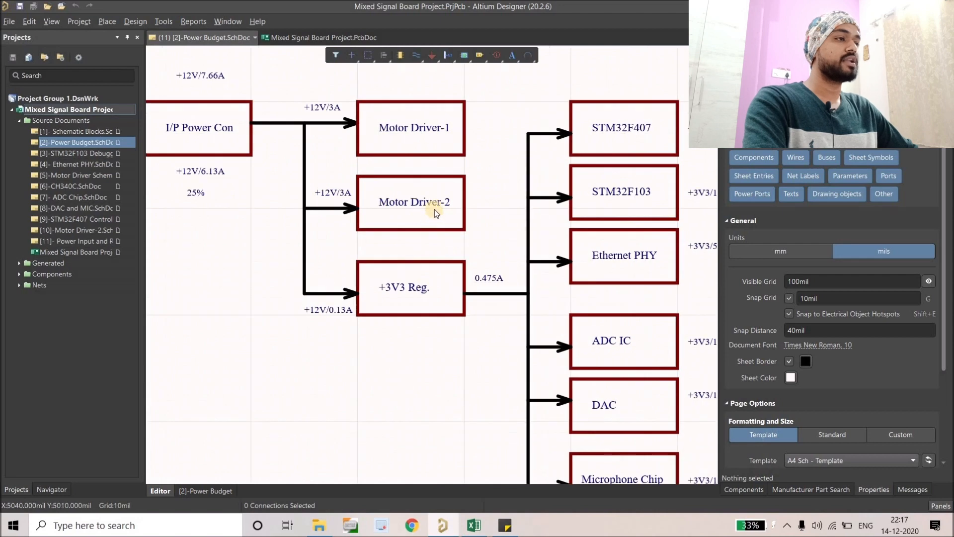
pyautogui.moveTo(406, 206); pyautogui.dragTo(352, 170, button='right')
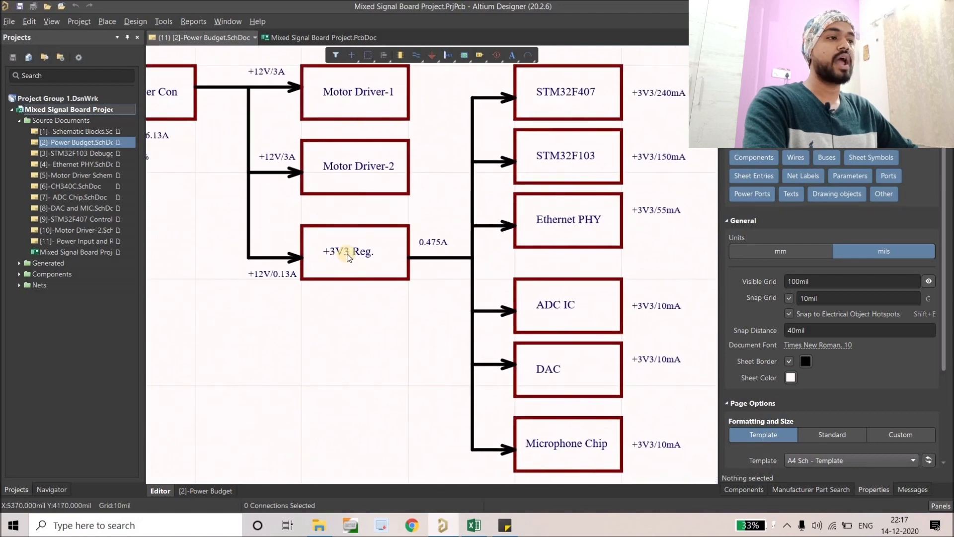
pyautogui.keyDown('ctrl'); pyautogui.scroll(3, 348, 256); pyautogui.keyUp('ctrl')
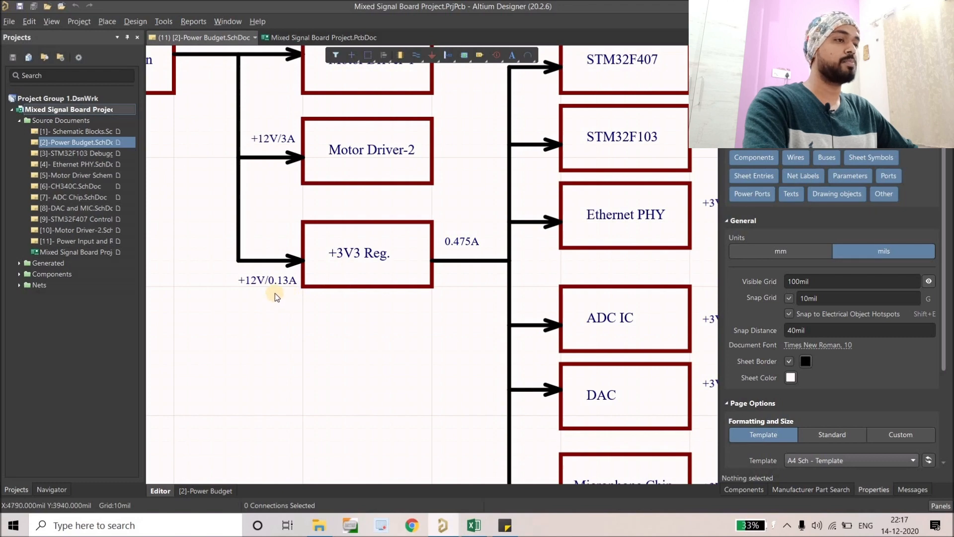
pyautogui.keyDown('ctrl'); pyautogui.scroll(2, 276, 294); pyautogui.keyUp('ctrl')
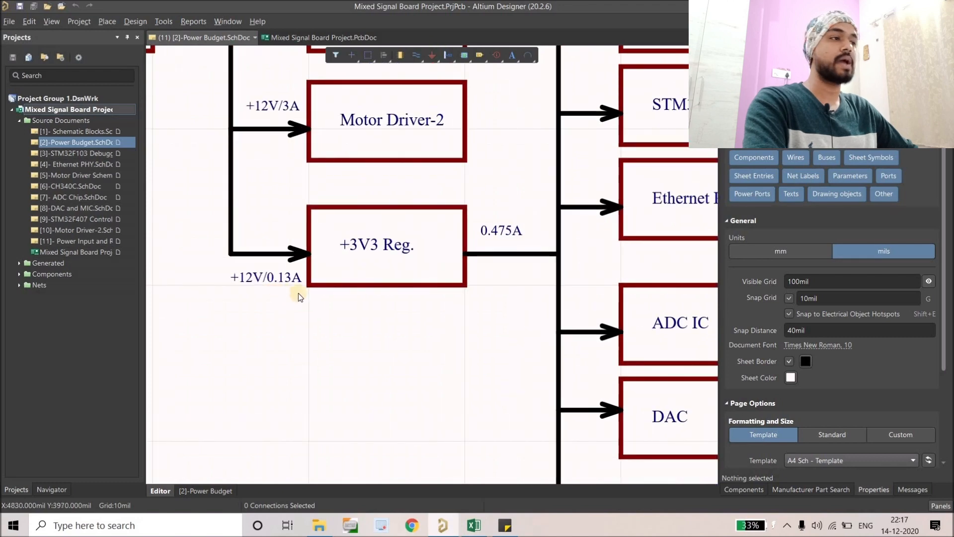
pyautogui.keyDown('ctrl'); pyautogui.scroll(-2, 309, 277); pyautogui.keyUp('ctrl')
pyautogui.keyDown('ctrl'); pyautogui.scroll(3, 378, 243); pyautogui.keyUp('ctrl')
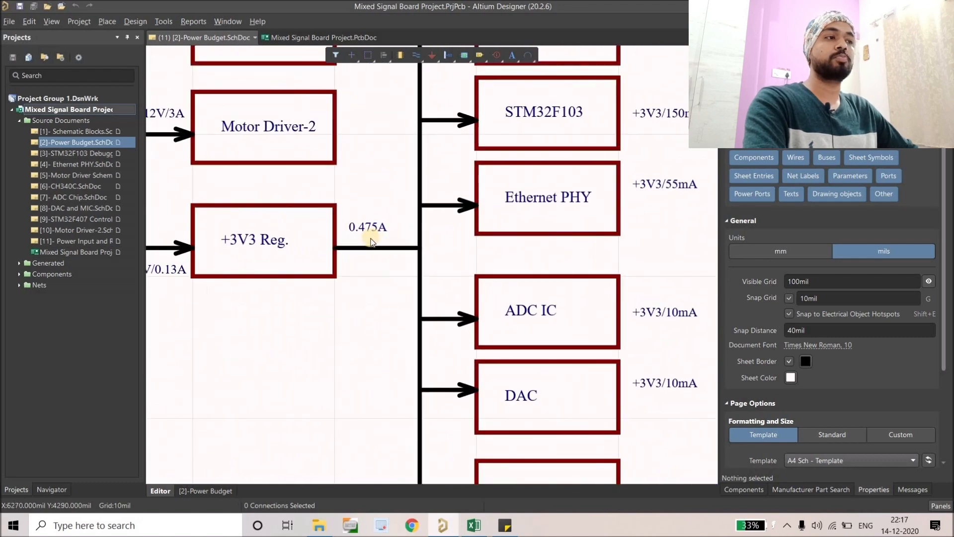
pyautogui.scroll(1, 369, 253)
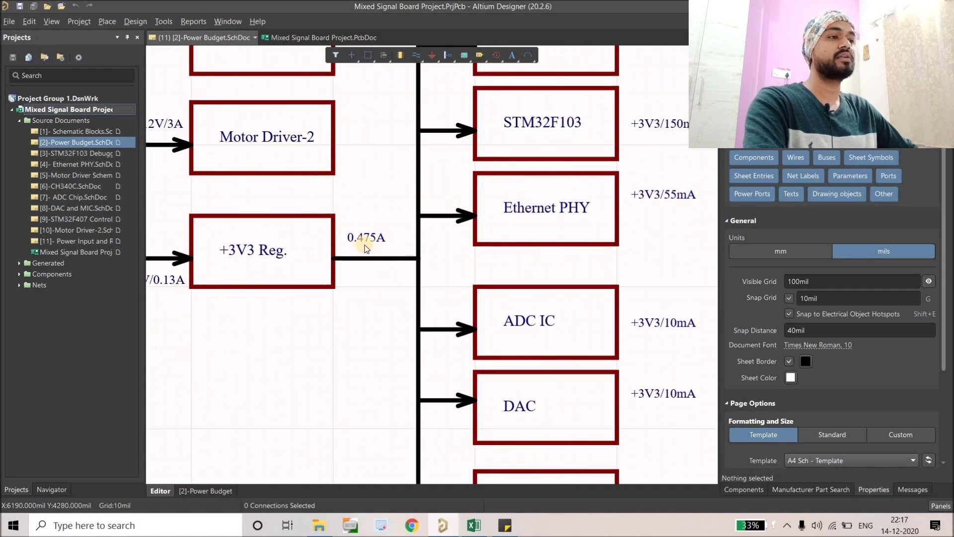
# - Check the current budgeted for each +3V3 load, from the STM32F407 down to the microphone chip
pyautogui.keyDown('ctrl'); pyautogui.scroll(-2, 367, 260); pyautogui.keyUp('ctrl')
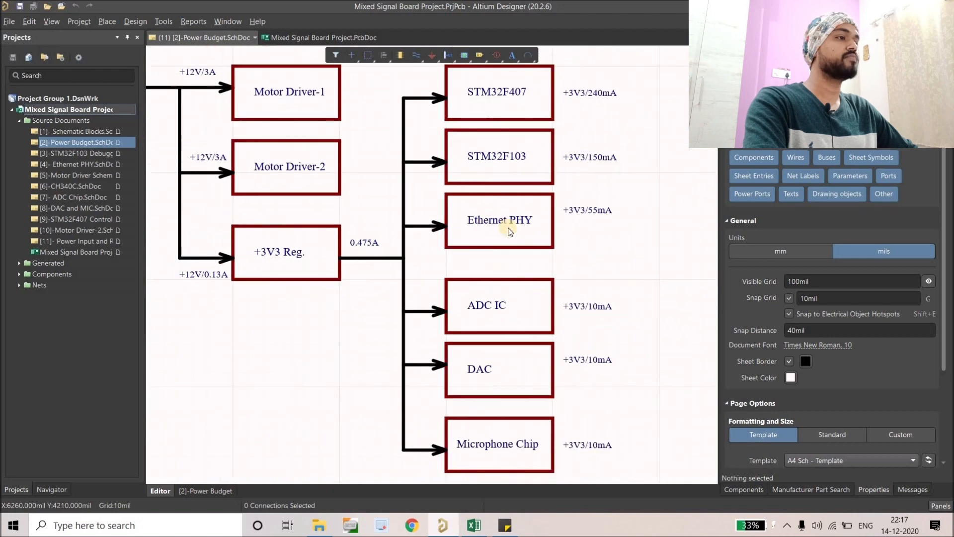
pyautogui.keyDown('ctrl'); pyautogui.scroll(-1, 508, 231); pyautogui.keyUp('ctrl')
pyautogui.moveTo(425, 234); pyautogui.dragTo(340, 236, button='right')
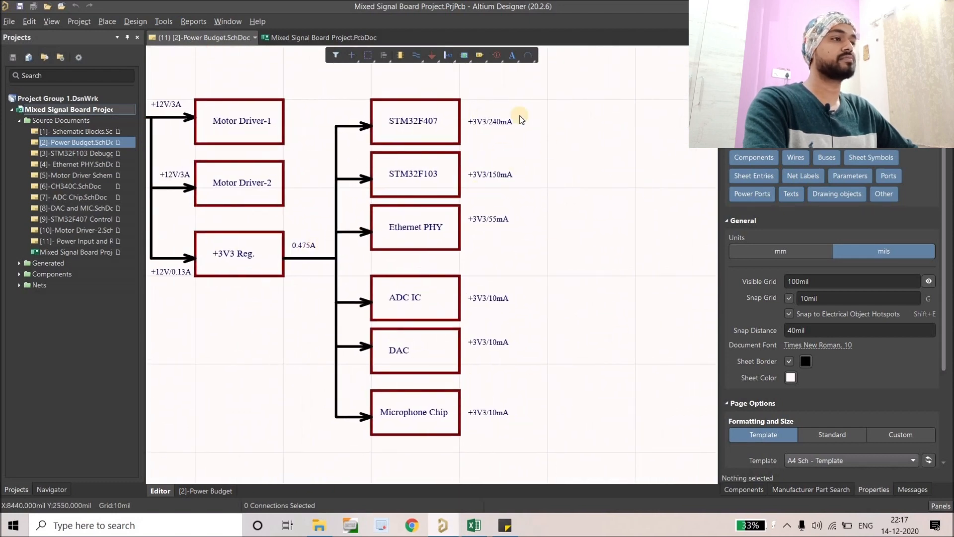
pyautogui.keyDown('ctrl'); pyautogui.scroll(-1, 612, 270); pyautogui.keyUp('ctrl')
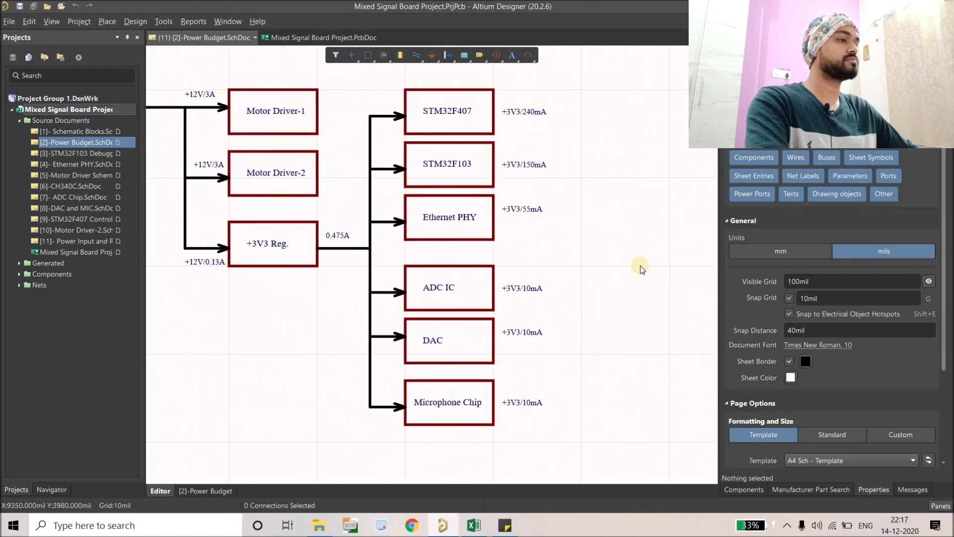
pyautogui.keyDown('ctrl'); pyautogui.scroll(-1, 631, 278); pyautogui.keyUp('ctrl')
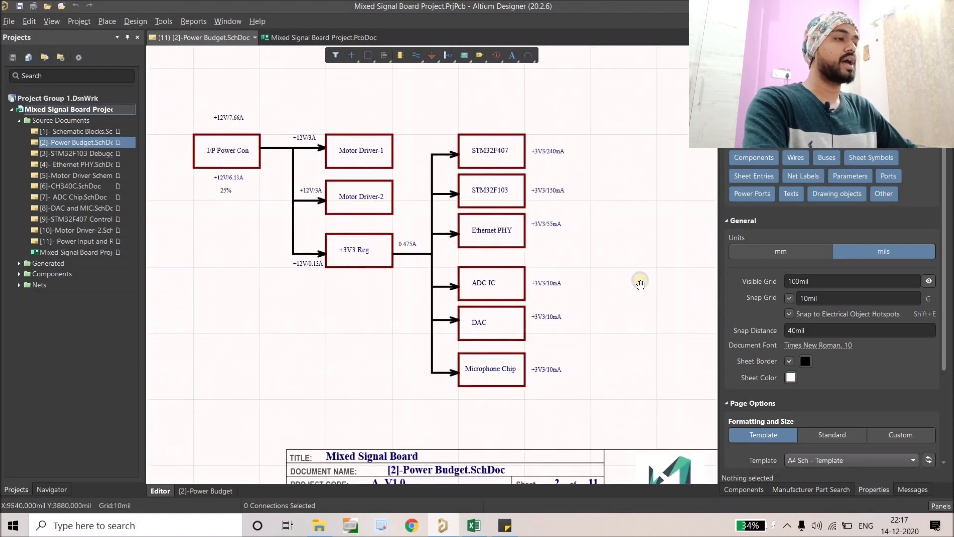
pyautogui.moveTo(640, 282); pyautogui.dragTo(655, 285, button='right')
pyautogui.moveTo(584, 217); pyautogui.dragTo(592, 207, button='right')
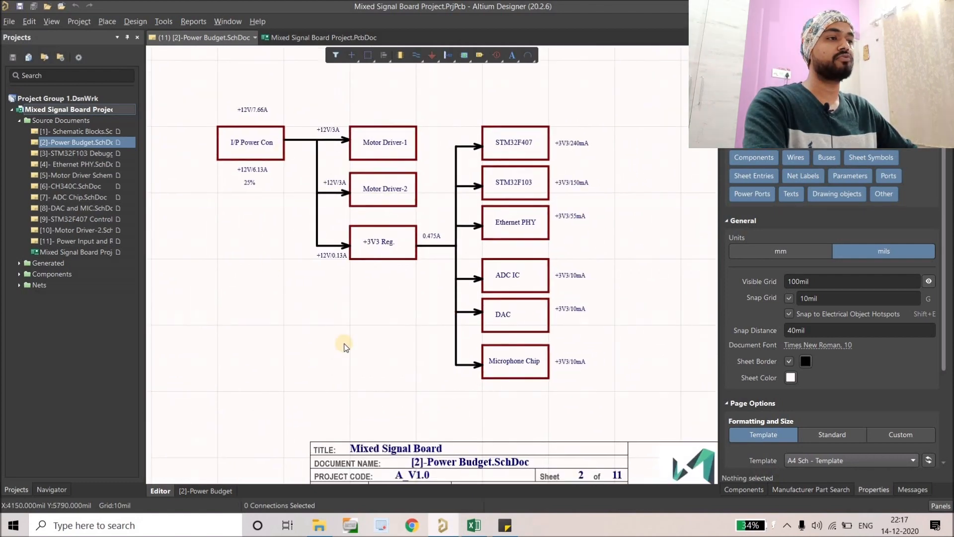
# - Switch to the Project Discussion workbook in Excel and look over the voltage nets and loads columns on the Bonus Session sheet
pyautogui.click(474, 525)
pyautogui.moveTo(47, 138); pyautogui.dragTo(142, 232)
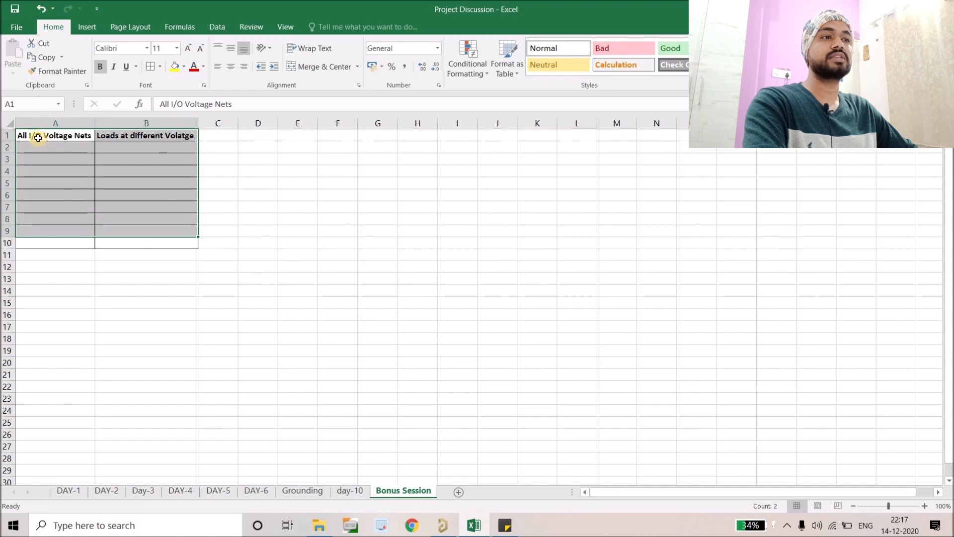
pyautogui.click(37, 138)
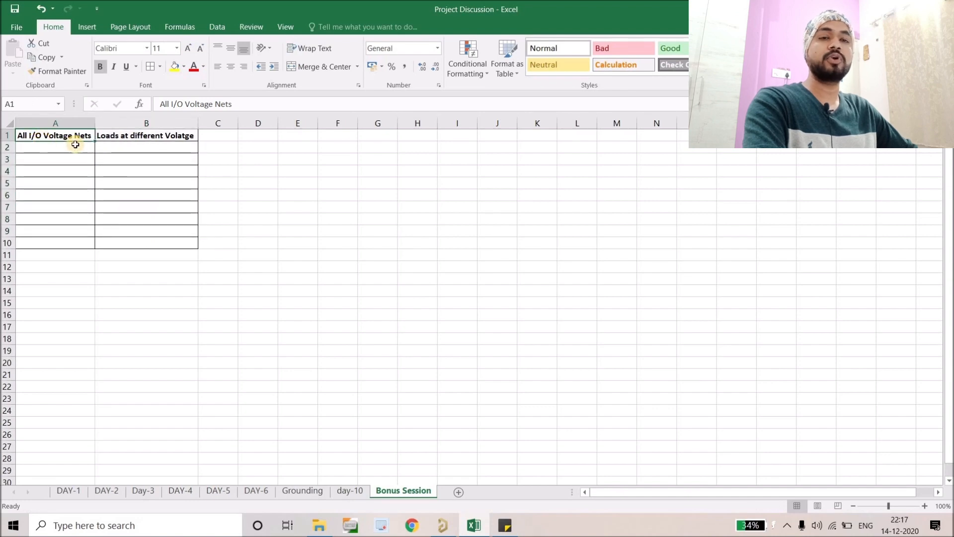
pyautogui.click(121, 138)
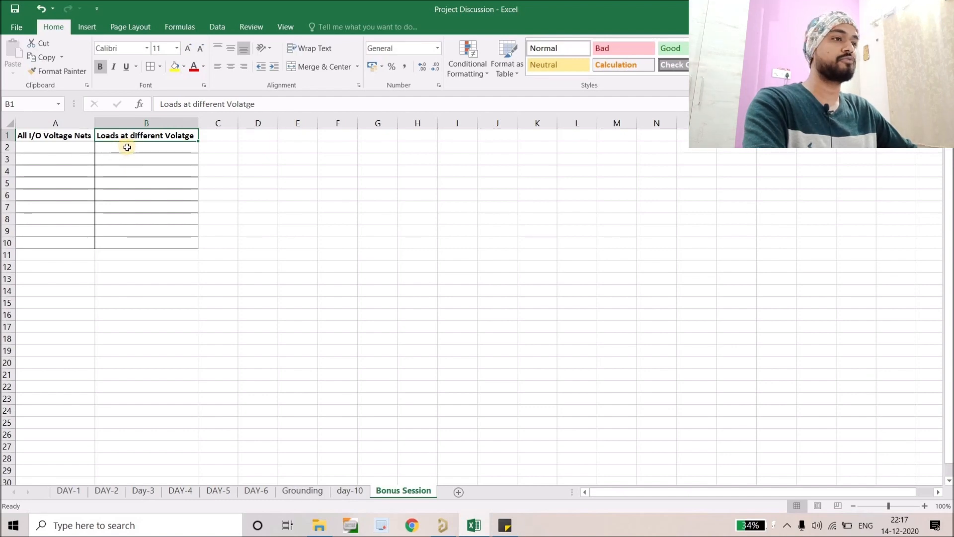
pyautogui.moveTo(120, 149); pyautogui.dragTo(144, 231)
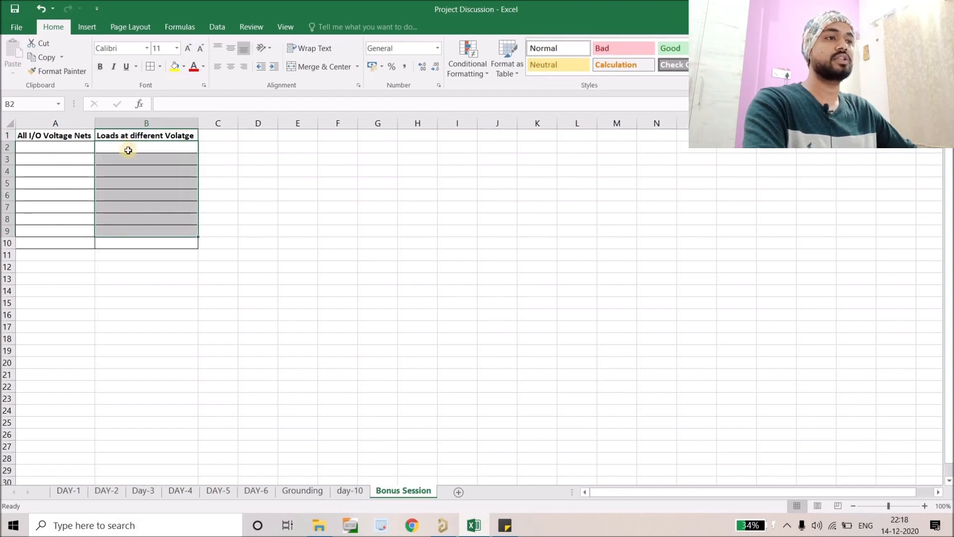
# - Arrange the Excel workbook side by side with the Altium power budget schematic and collapse the Properties panel to show the whole diagram
pyautogui.moveTo(56, 145); pyautogui.dragTo(61, 243)
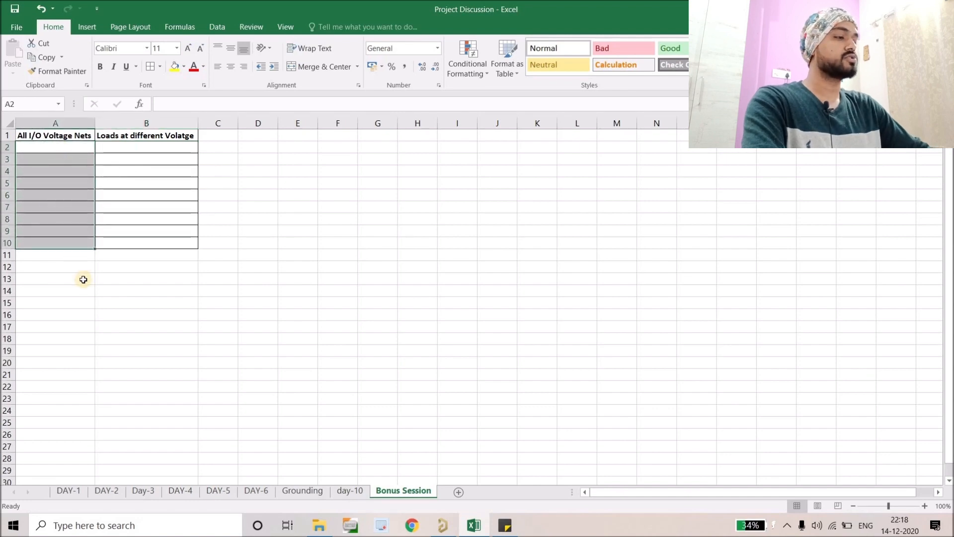
pyautogui.press('super+Right')
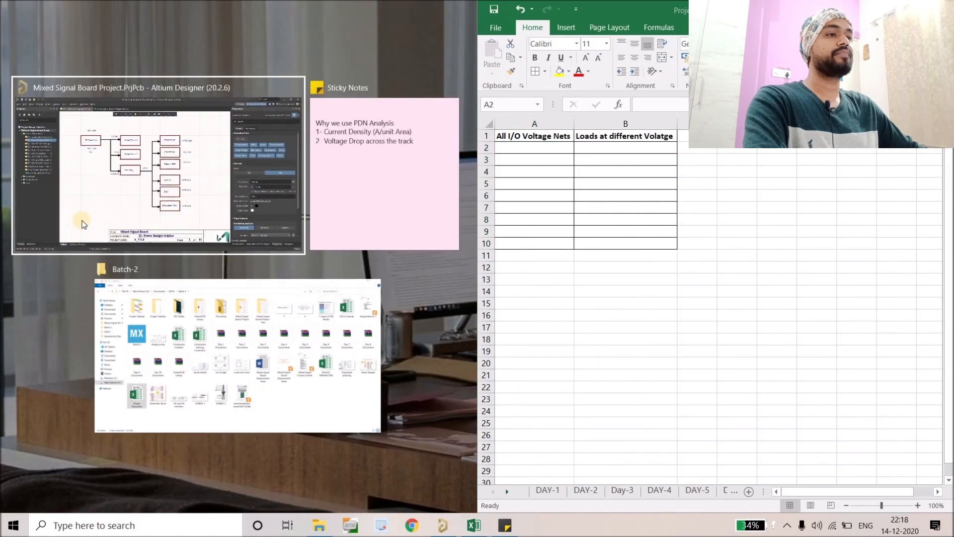
pyautogui.click(136, 228)
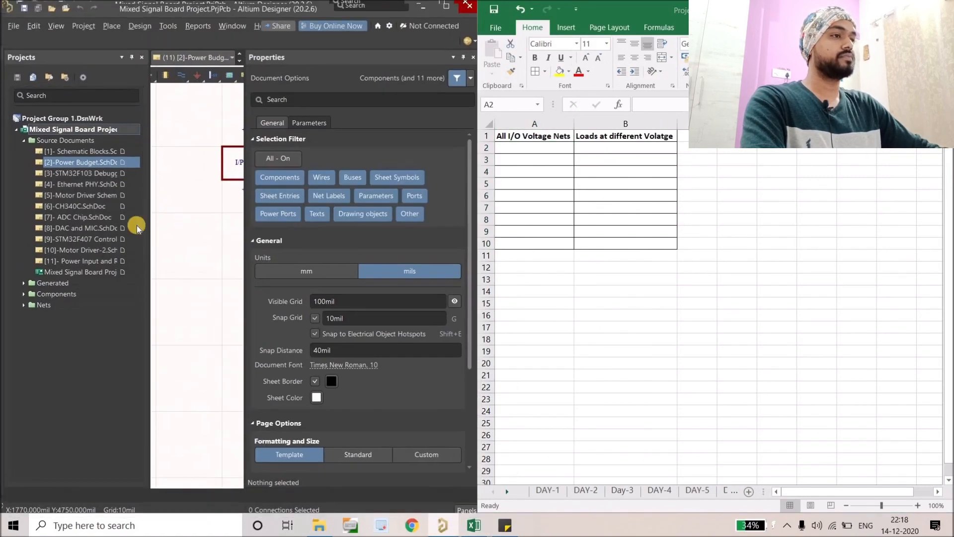
pyautogui.click(455, 57)
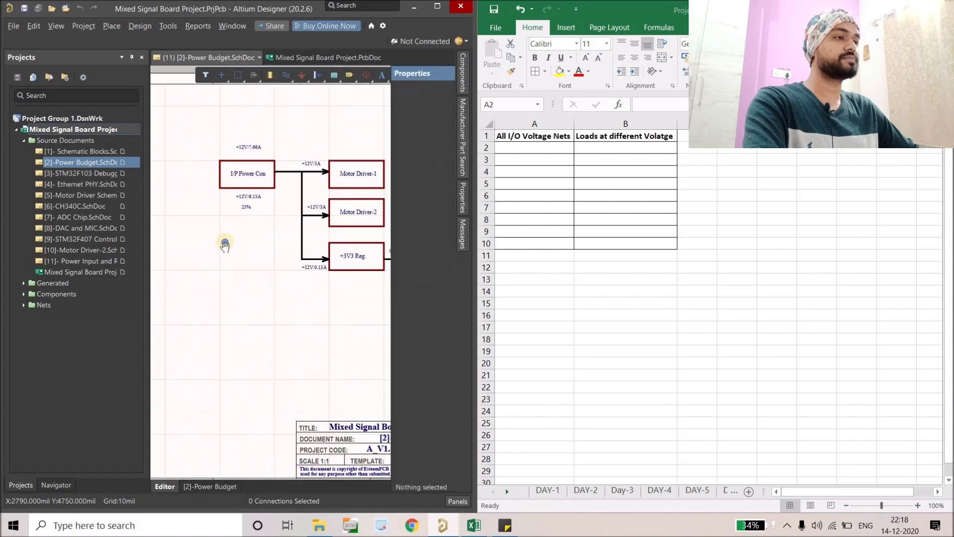
pyautogui.keyDown('ctrl'); pyautogui.scroll(-1, 226, 242); pyautogui.keyUp('ctrl')
pyautogui.moveTo(264, 234); pyautogui.dragTo(244, 237, button='right')
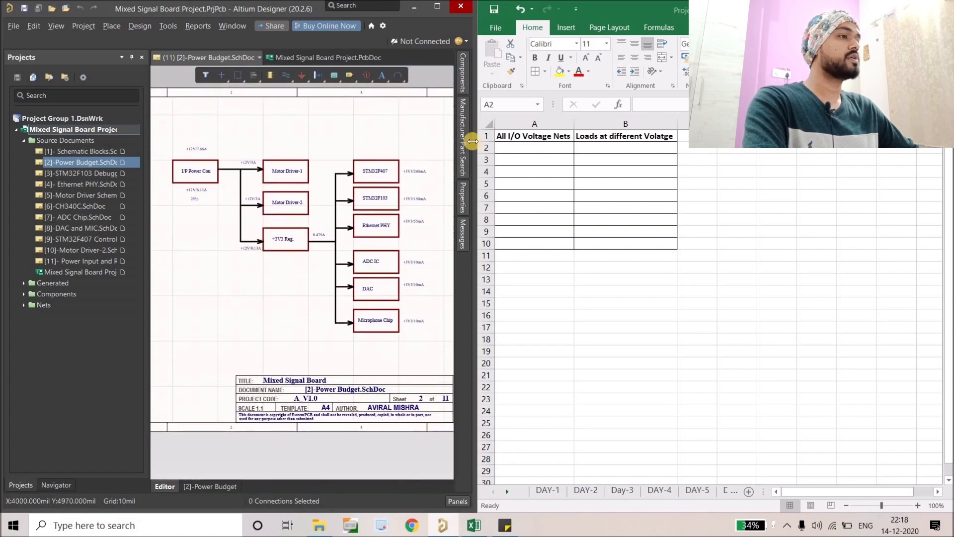
# - Open the Power Input and Regulators schematic and examine the I/P Power Connector circuit up to its +12V net
pyautogui.doubleClick(105, 261)
pyautogui.rightClick(209, 191)
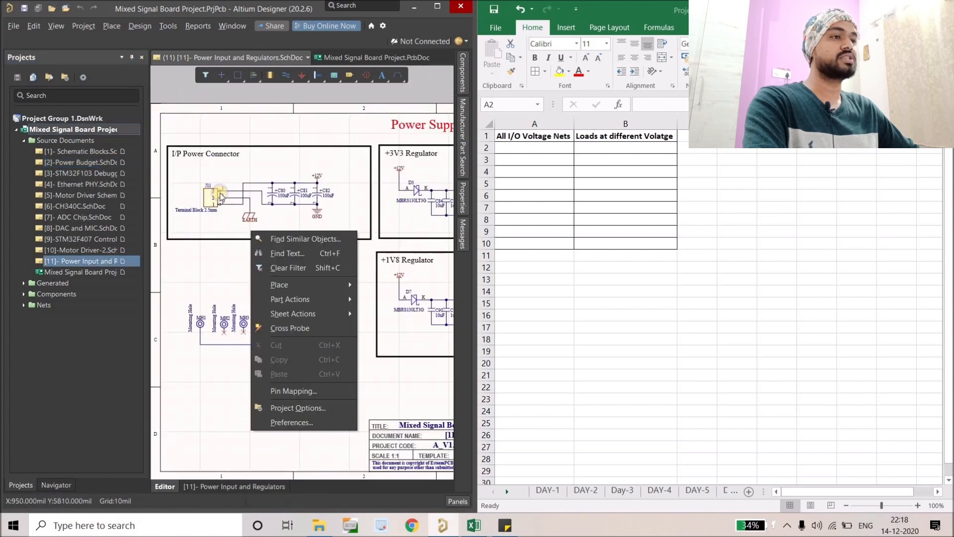
pyautogui.moveTo(211, 189); pyautogui.dragTo(225, 193, button='right')
pyautogui.keyDown('ctrl'); pyautogui.scroll(2, 223, 192); pyautogui.keyUp('ctrl')
pyautogui.keyDown('ctrl'); pyautogui.scroll(-3, 226, 190); pyautogui.keyUp('ctrl')
pyautogui.moveTo(318, 184); pyautogui.dragTo(293, 161, button='right')
pyautogui.keyDown('ctrl'); pyautogui.scroll(3, 214, 164); pyautogui.keyUp('ctrl')
pyautogui.moveTo(220, 178); pyautogui.dragTo(243, 182, button='right')
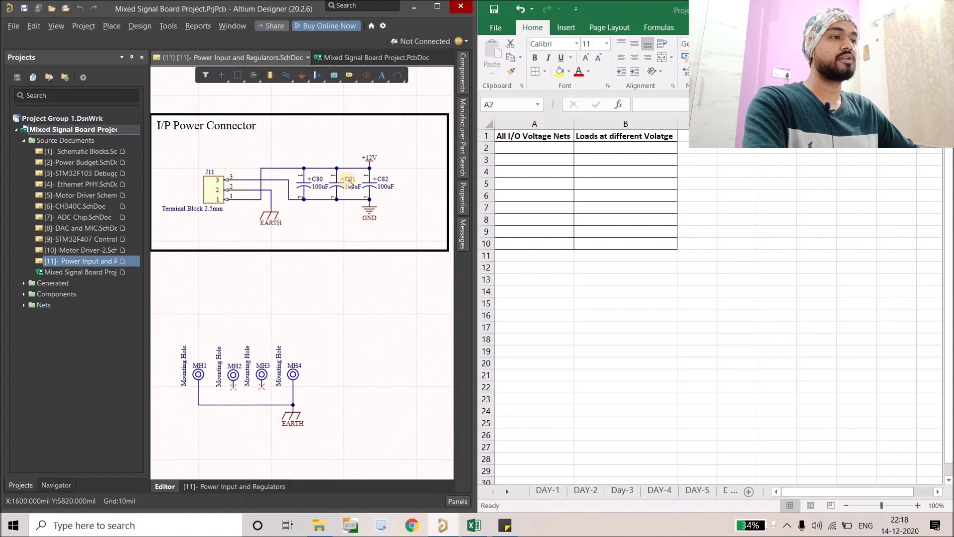
# - Enter 12V in cell A2 as the first entry under All I/O Voltage Nets
pyautogui.doubleClick(540, 148)
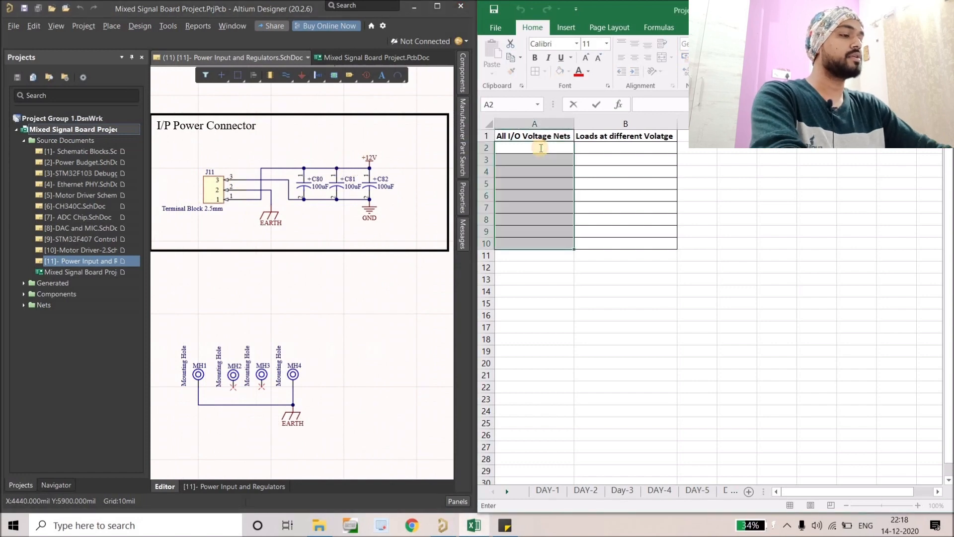
pyautogui.write('12v')
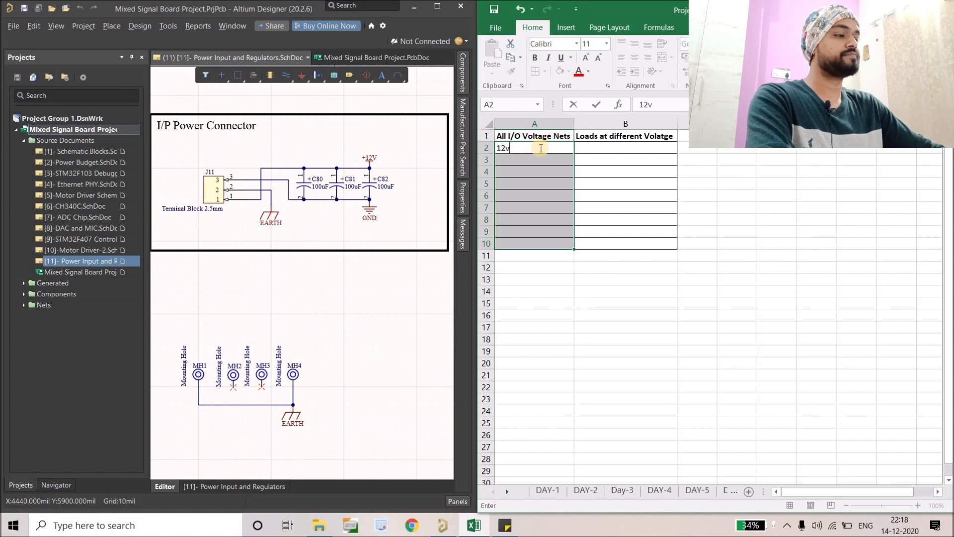
pyautogui.press('capslock')
pyautogui.write('V')
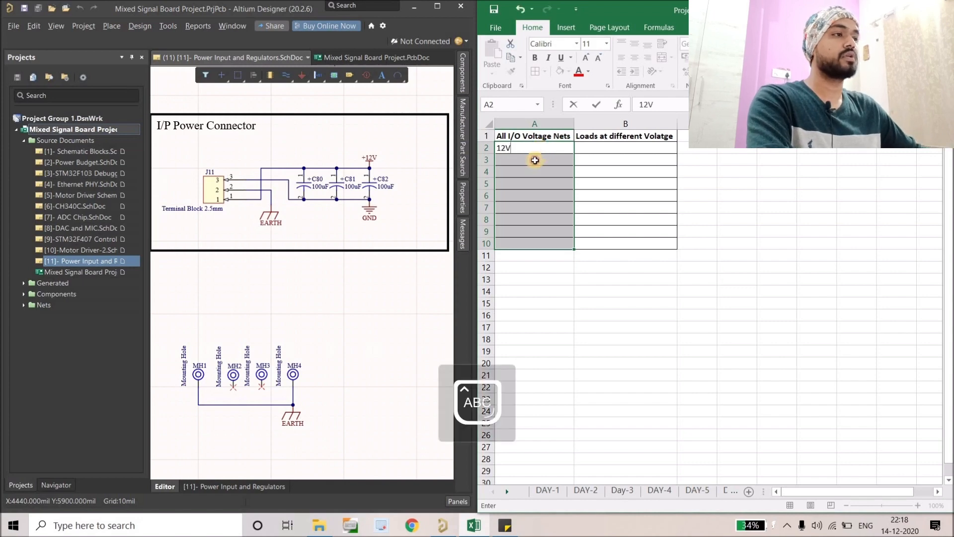
pyautogui.press('Down')
# - Look over the +3V3 and +1V8 regulator circuits on the Power Supply Page, highlighting the +1V8 block briefly
pyautogui.click(293, 192)
pyautogui.keyDown('ctrl'); pyautogui.scroll(-3, 289, 195); pyautogui.keyUp('ctrl')
pyautogui.moveTo(287, 208); pyautogui.dragTo(169, 200, button='right')
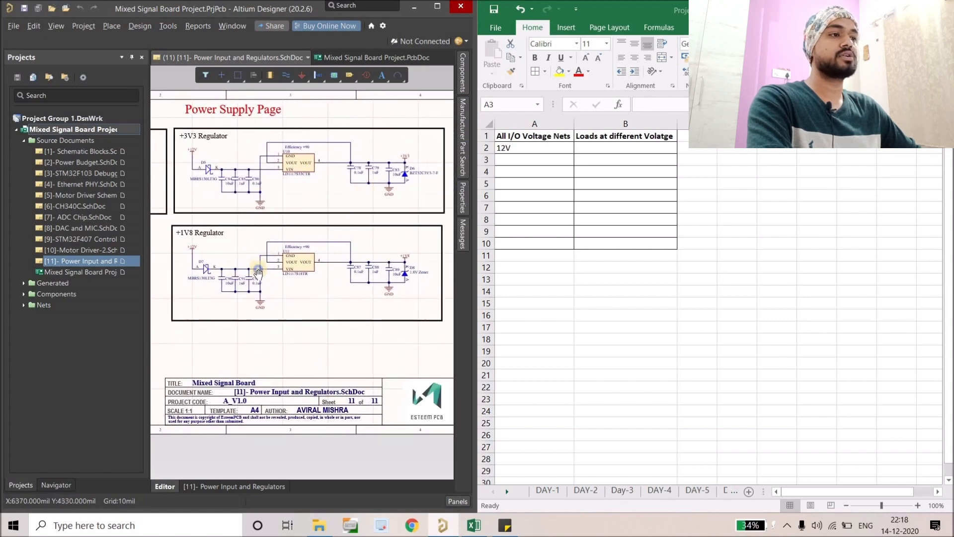
pyautogui.scroll(1, 249, 258)
pyautogui.moveTo(167, 233); pyautogui.dragTo(448, 343)
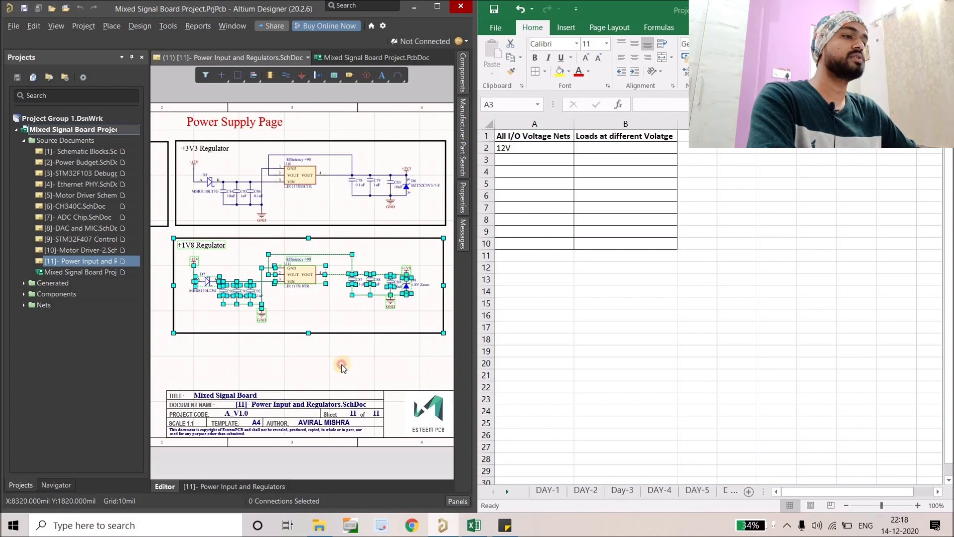
pyautogui.click(341, 367)
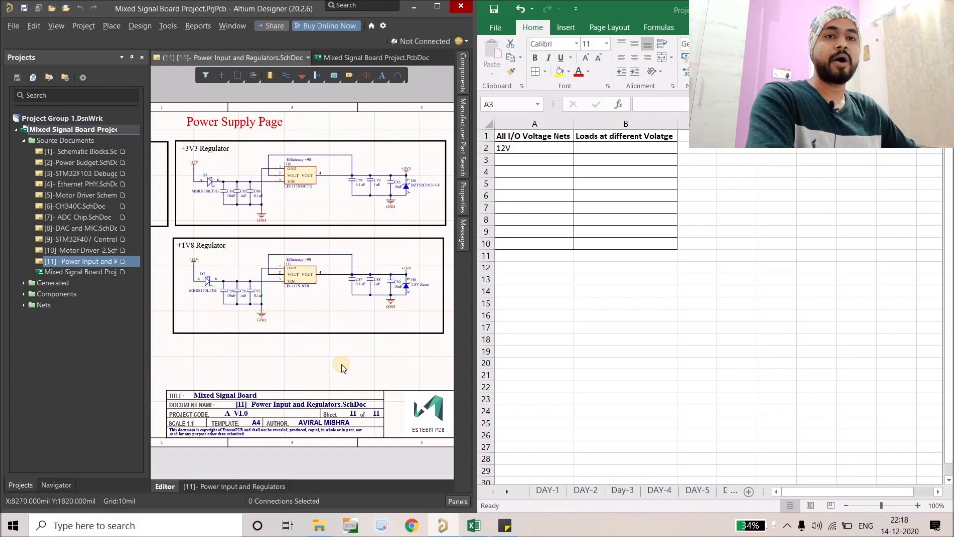
# - Examine the +12V input of the +3V3 regulator and the series diode that follows it
pyautogui.moveTo(344, 391); pyautogui.dragTo(361, 426, button='right')
pyautogui.keyDown('ctrl'); pyautogui.scroll(1, 244, 245); pyautogui.keyUp('ctrl')
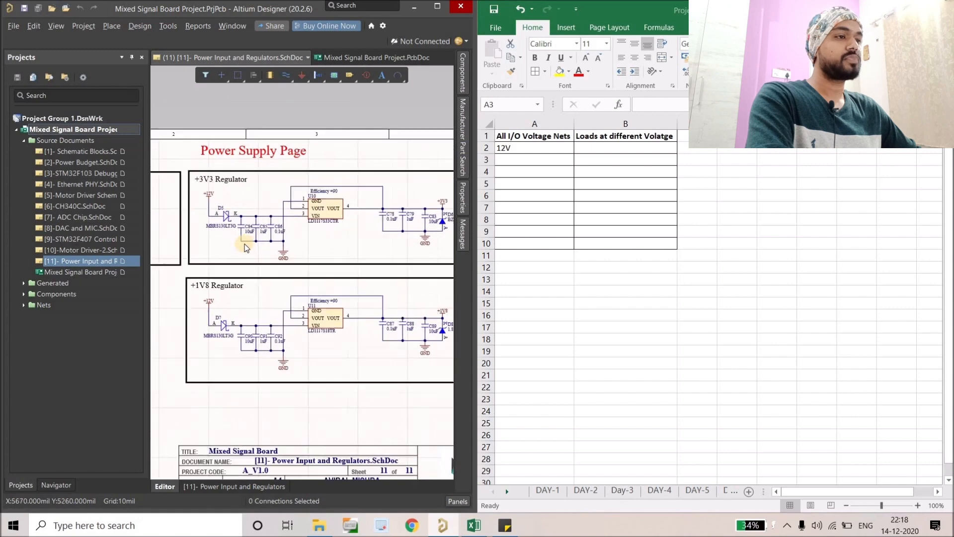
pyautogui.keyDown('ctrl'); pyautogui.scroll(1, 244, 247); pyautogui.keyUp('ctrl')
pyautogui.moveTo(265, 233); pyautogui.dragTo(241, 234, button='right')
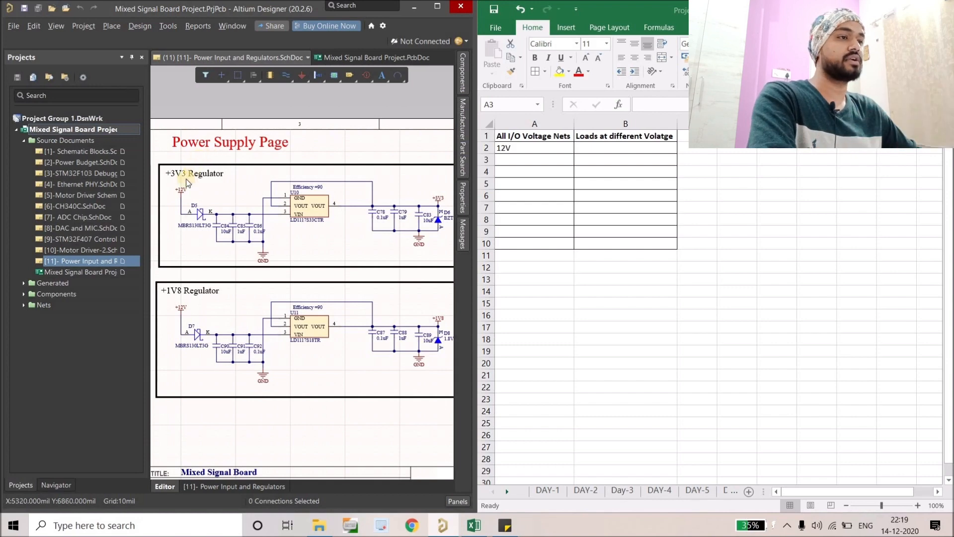
pyautogui.keyDown('ctrl'); pyautogui.scroll(-2, 187, 183); pyautogui.keyUp('ctrl')
pyautogui.keyDown('ctrl'); pyautogui.scroll(4, 189, 196); pyautogui.keyUp('ctrl')
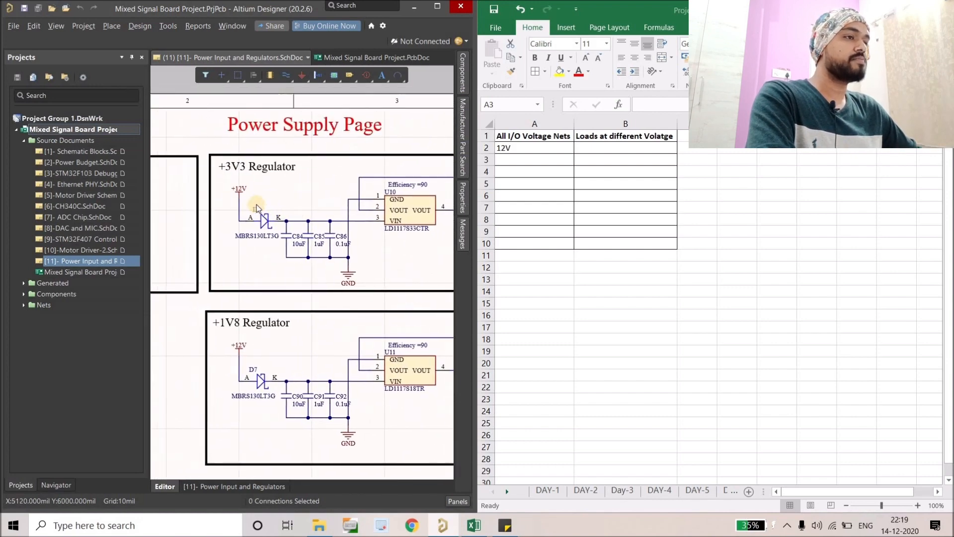
pyautogui.moveTo(241, 198); pyautogui.dragTo(248, 200, button='right')
pyautogui.keyDown('ctrl'); pyautogui.scroll(3, 221, 193); pyautogui.keyUp('ctrl')
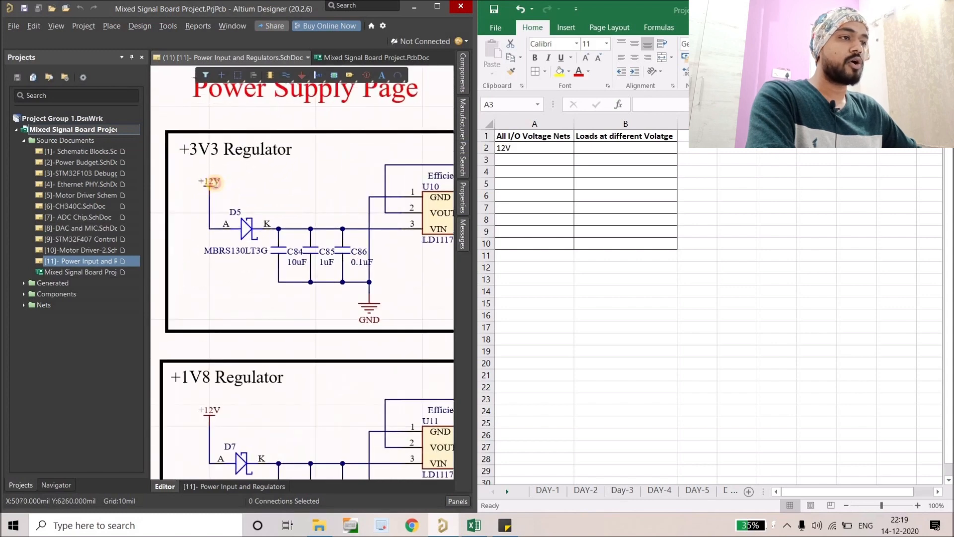
pyautogui.hscroll(1, 224, 229)
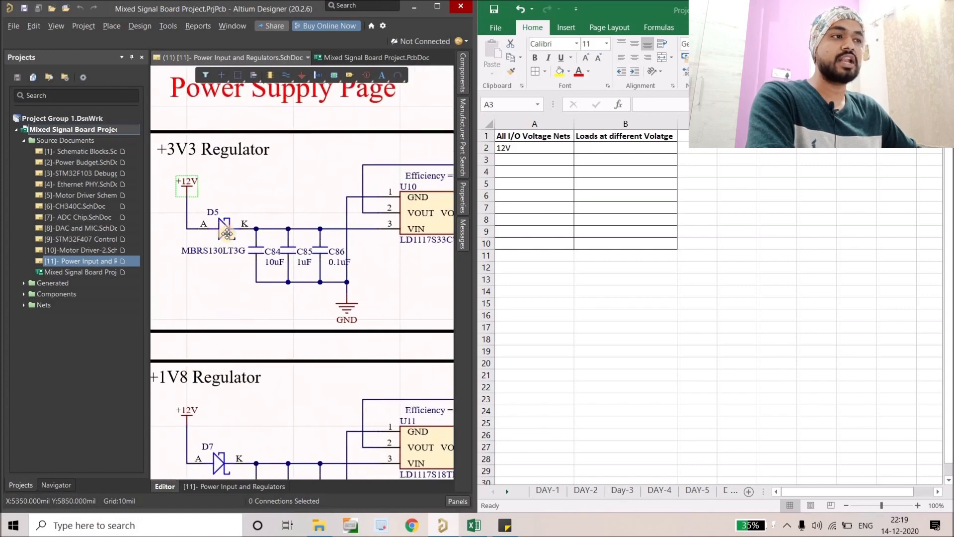
# - Inspect the properties of diode D5, reading its Design Item ID for the forward voltage drop
pyautogui.click(228, 234)
pyautogui.keyDown('ctrl'); pyautogui.scroll(-3, 227, 234); pyautogui.keyUp('ctrl')
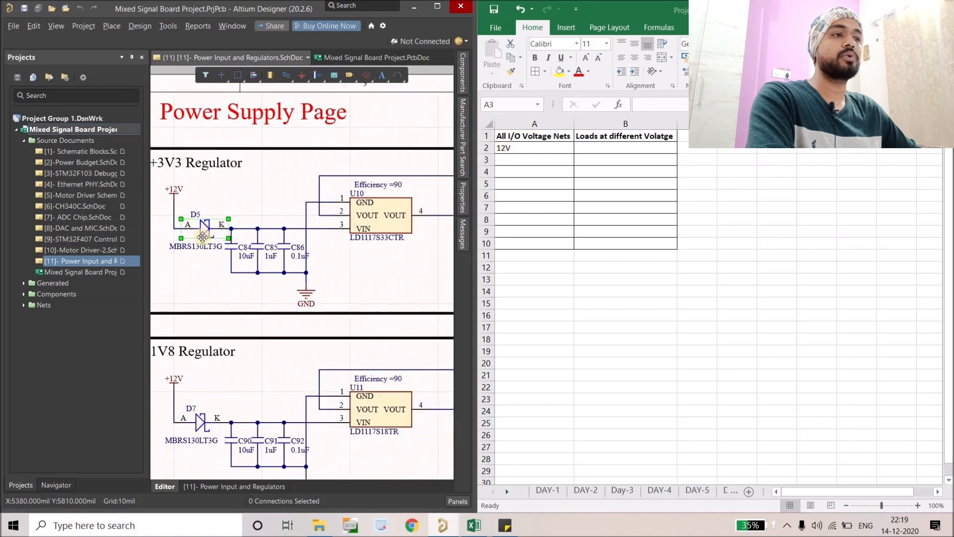
pyautogui.keyDown('ctrl'); pyautogui.scroll(2, 203, 237); pyautogui.keyUp('ctrl')
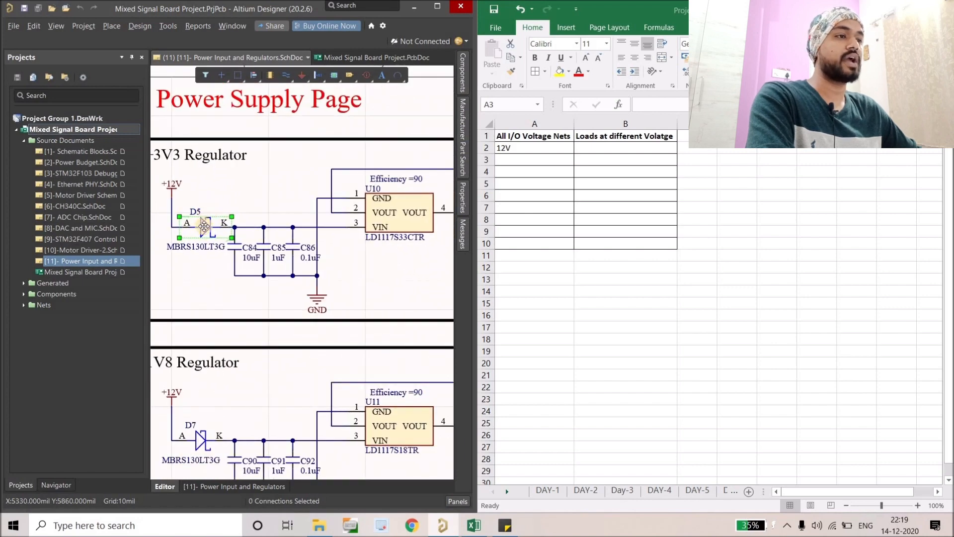
pyautogui.doubleClick(204, 227)
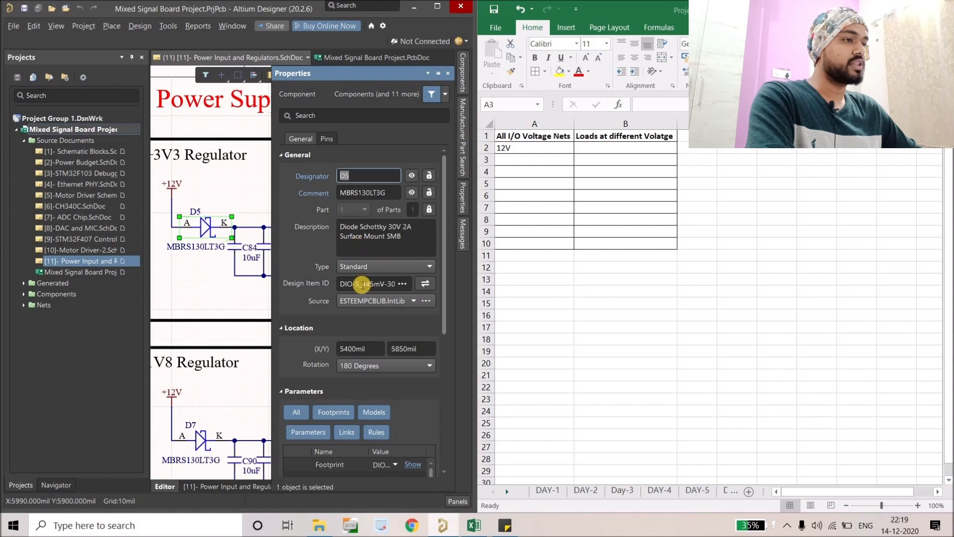
pyautogui.click(362, 284)
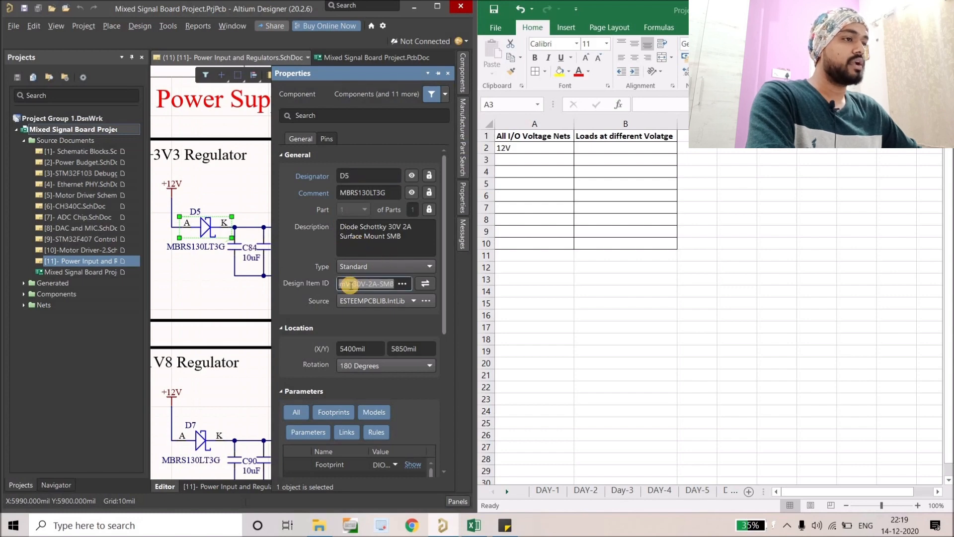
pyautogui.moveTo(351, 284); pyautogui.dragTo(333, 287)
pyautogui.click(361, 285)
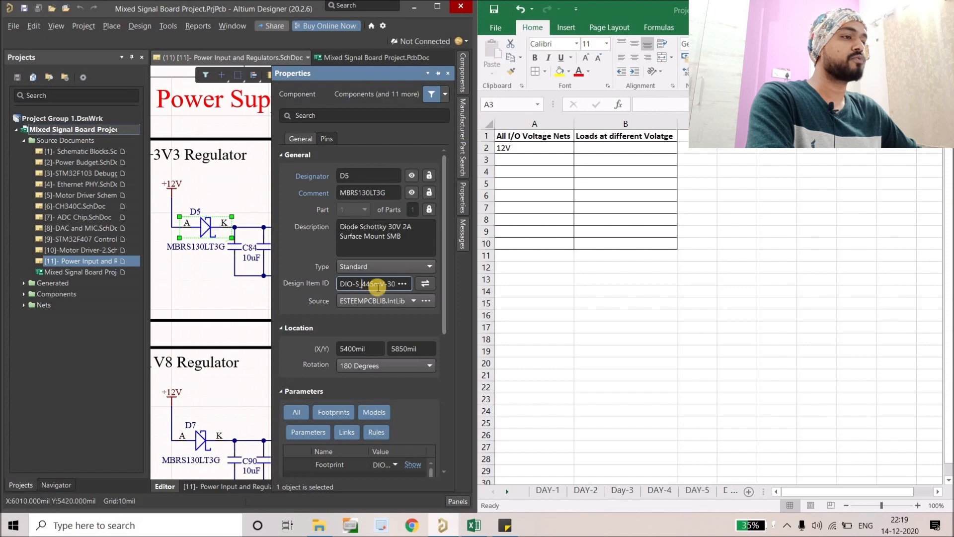
pyautogui.click(223, 281)
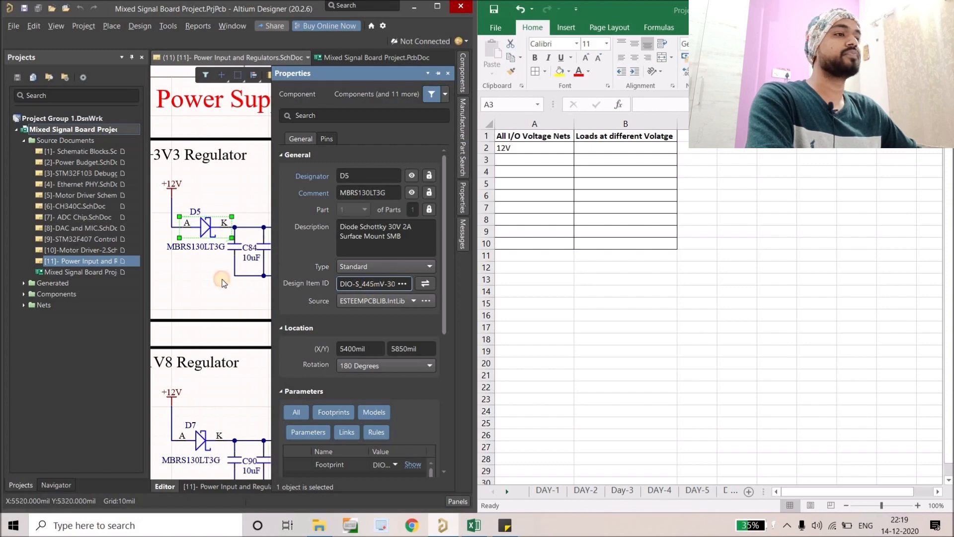
# - Trace the net from diode D5's cathode past C84, C85 and C86 to the +3V3 regulator's VIN pin
pyautogui.keyDown('ctrl'); pyautogui.scroll(-2, 199, 251); pyautogui.keyUp('ctrl')
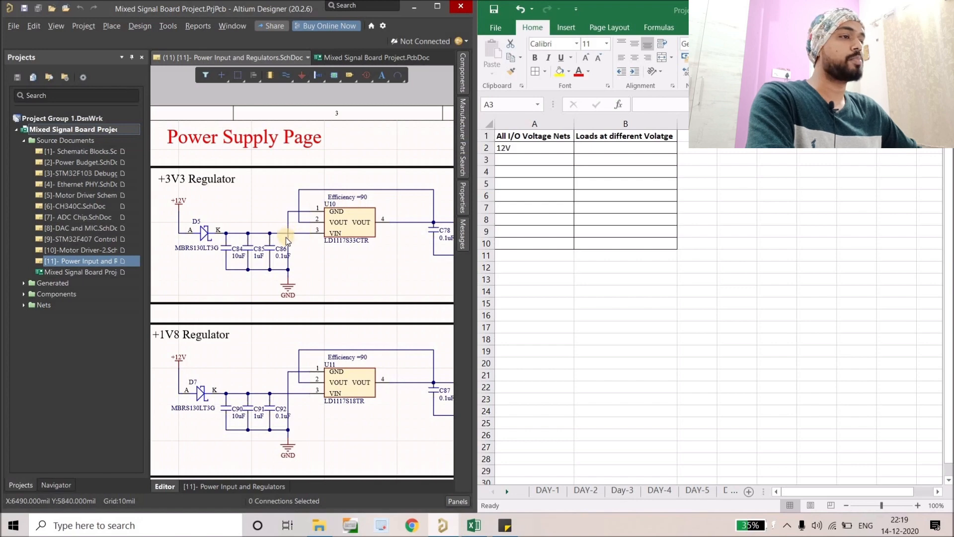
pyautogui.keyDown('ctrl'); pyautogui.scroll(-1, 287, 241); pyautogui.keyUp('ctrl')
pyautogui.click(506, 158)
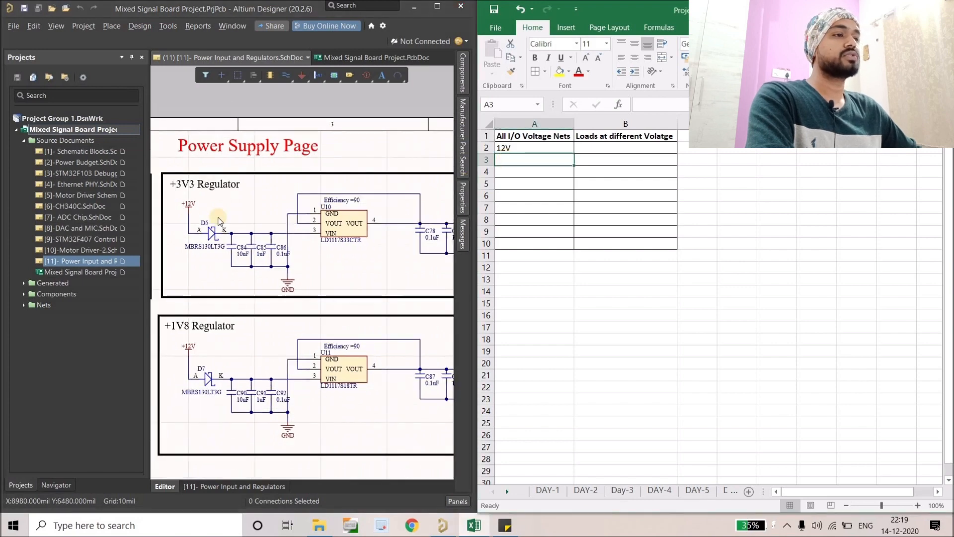
pyautogui.click(217, 221)
pyautogui.keyDown('ctrl'); pyautogui.scroll(3, 217, 221); pyautogui.keyUp('ctrl')
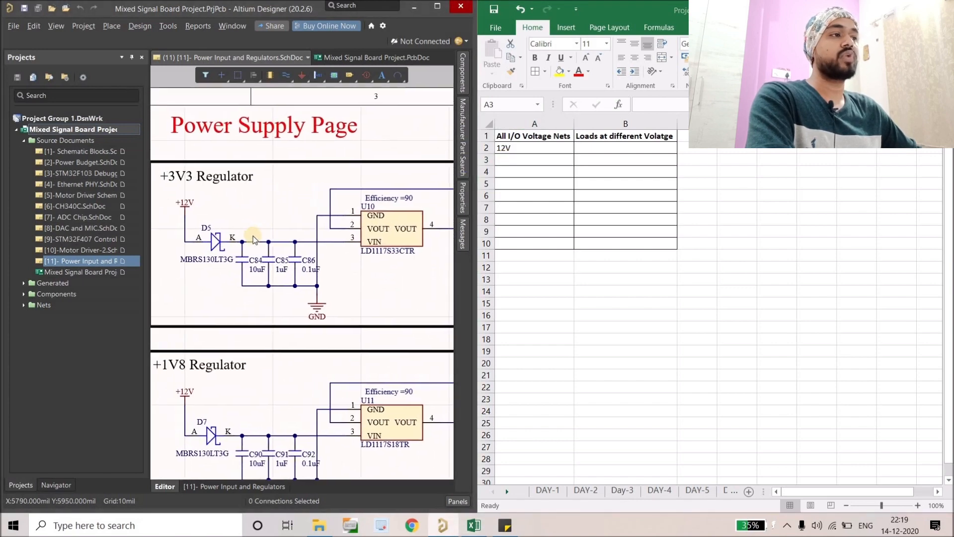
pyautogui.keyDown('ctrl'); pyautogui.scroll(1, 258, 244); pyautogui.keyUp('ctrl')
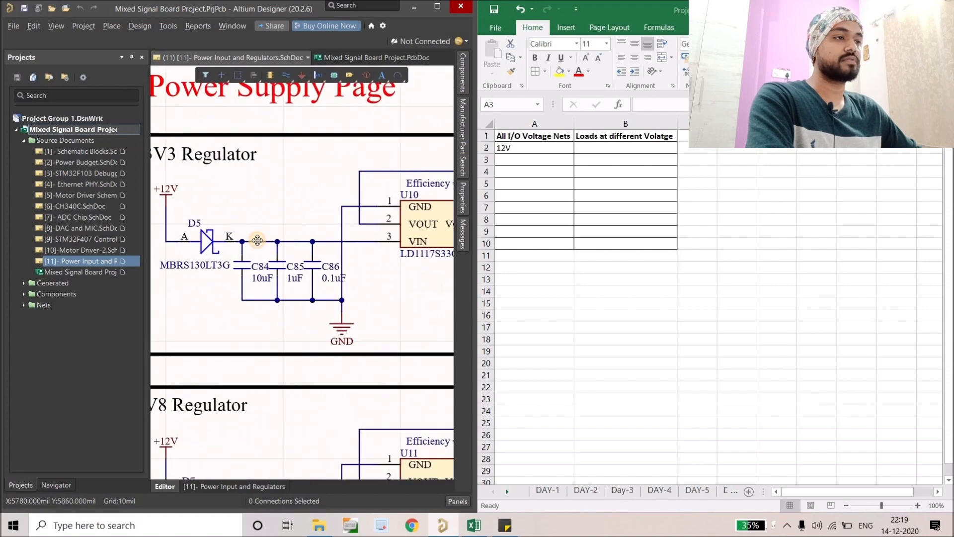
pyautogui.click(257, 240)
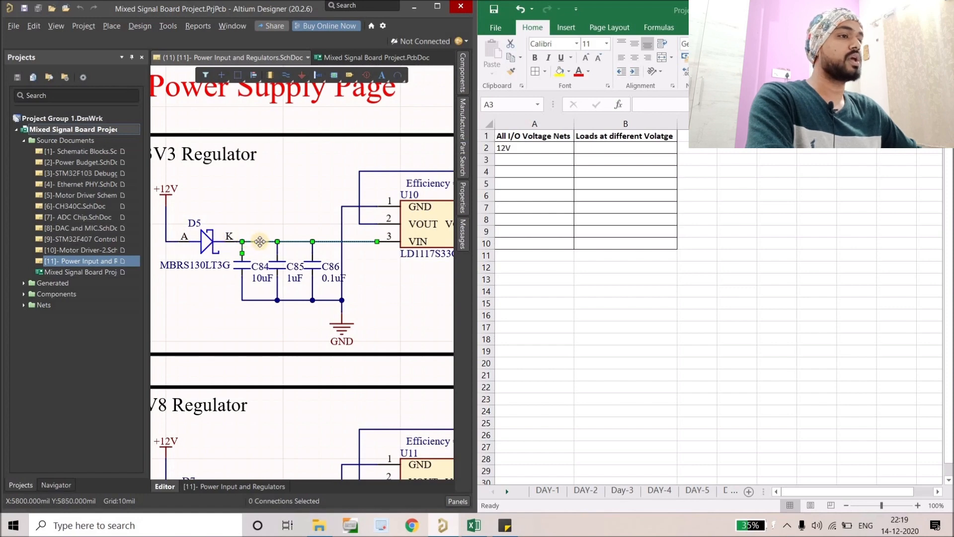
pyautogui.keyDown('ctrl'); pyautogui.scroll(1, 260, 242); pyautogui.keyUp('ctrl')
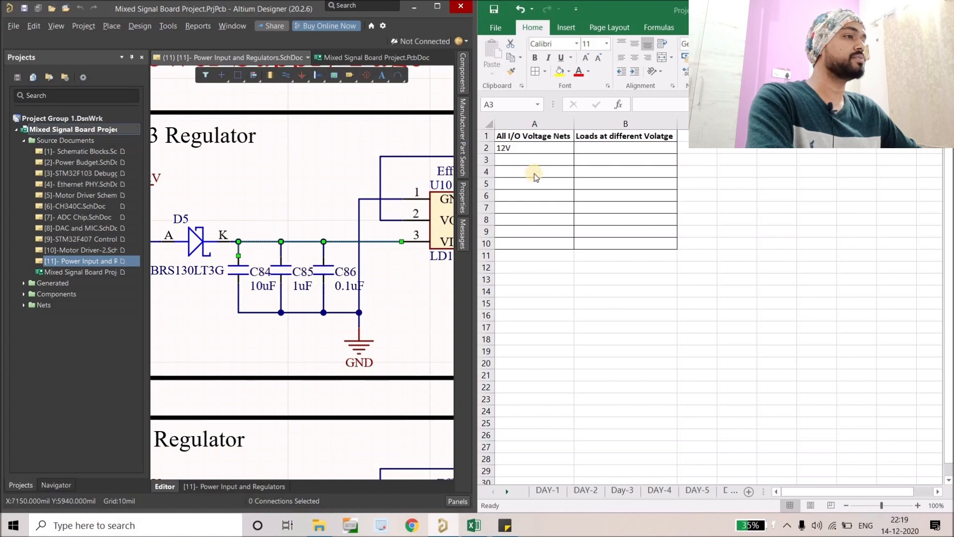
# - Record the net after diode D5 as "Series Ele. Netc84_2" in cell A3 under All I/O Voltage Nets
pyautogui.doubleClick(533, 160)
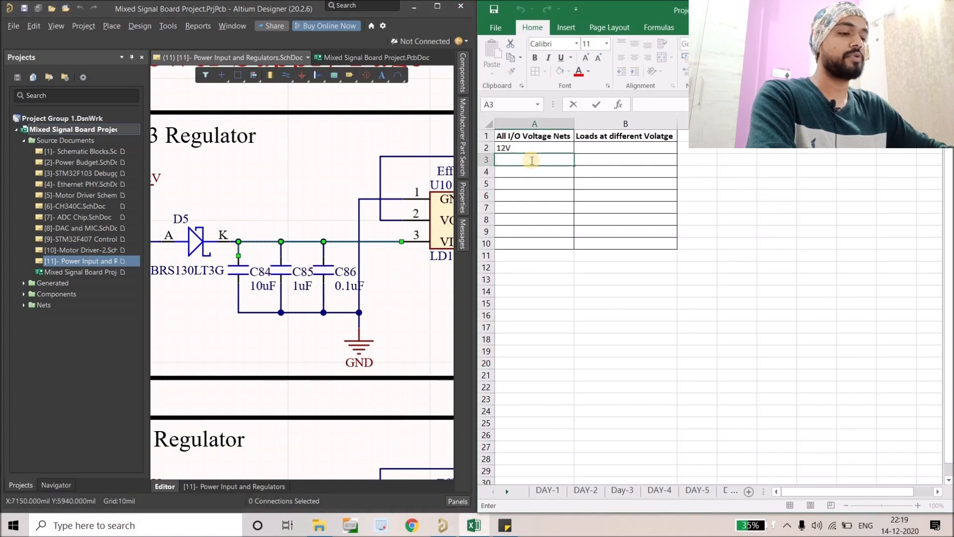
pyautogui.write('Serie')
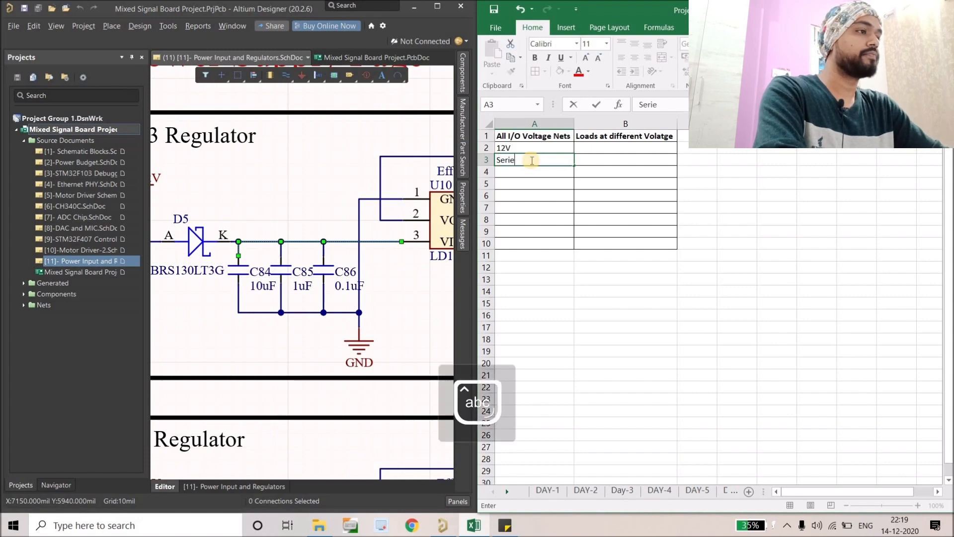
pyautogui.write('s')
pyautogui.press('capslock')
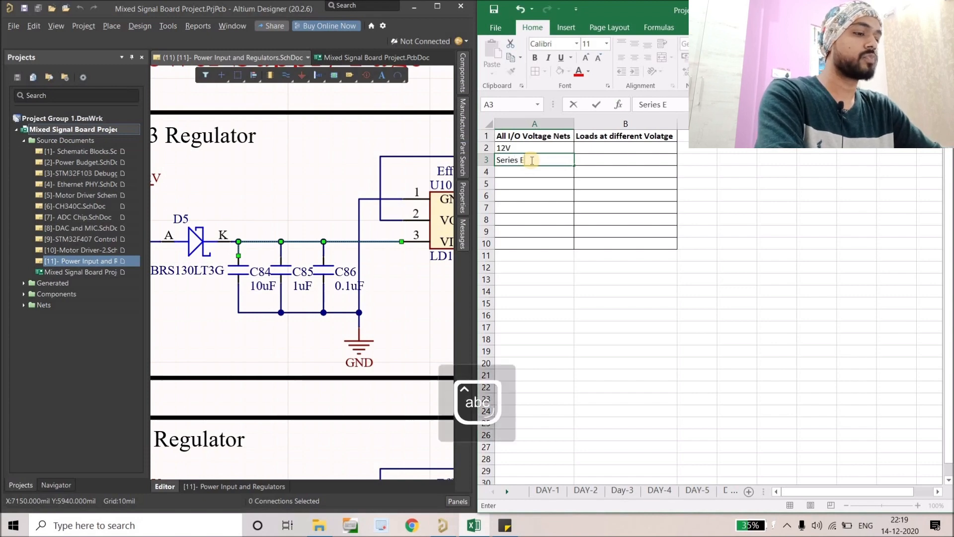
pyautogui.write('Ele. Net')
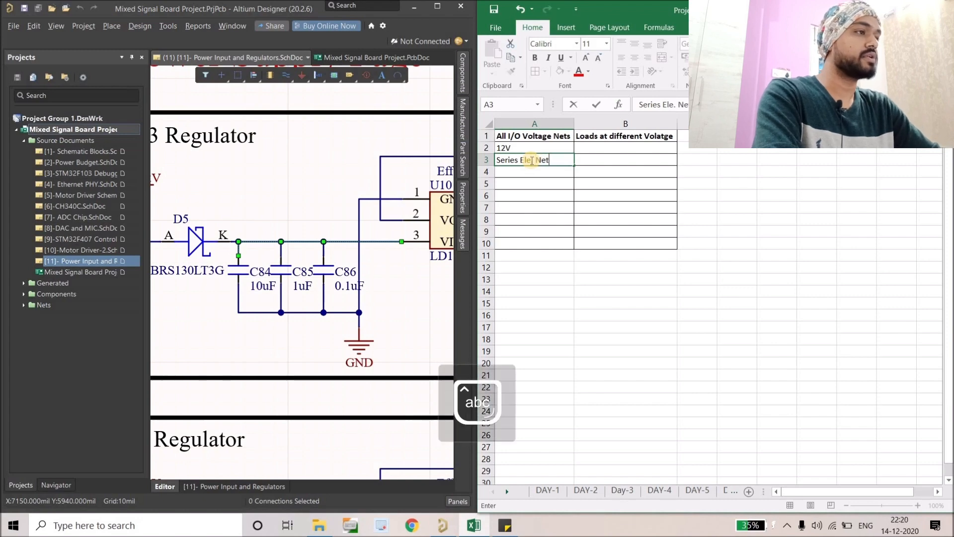
pyautogui.write('c8')
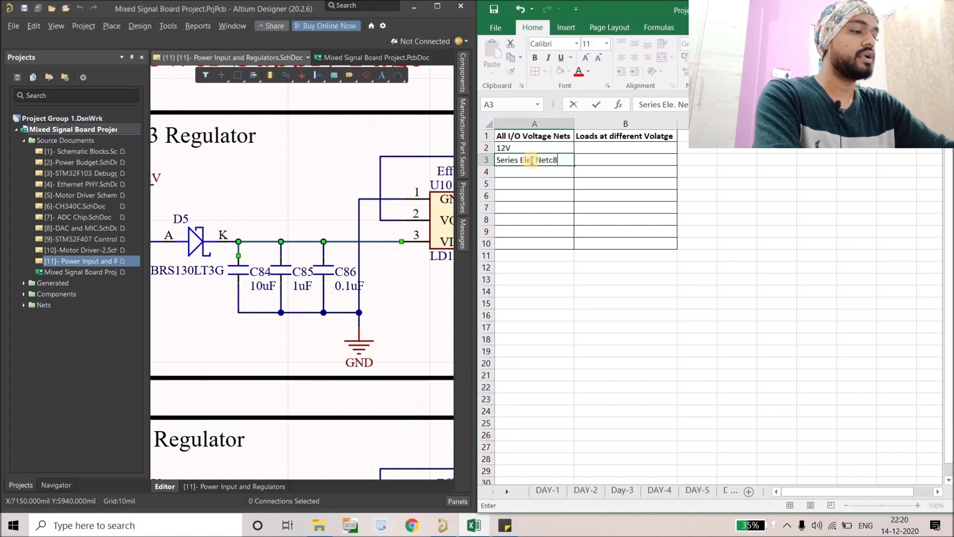
pyautogui.write('4_2')
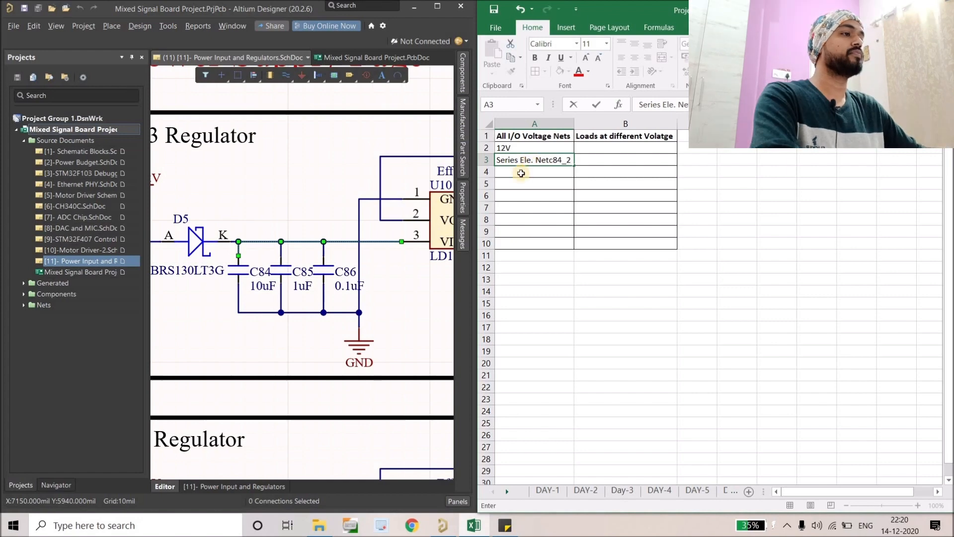
pyautogui.press('Return')
pyautogui.scroll(-4, 259, 217)
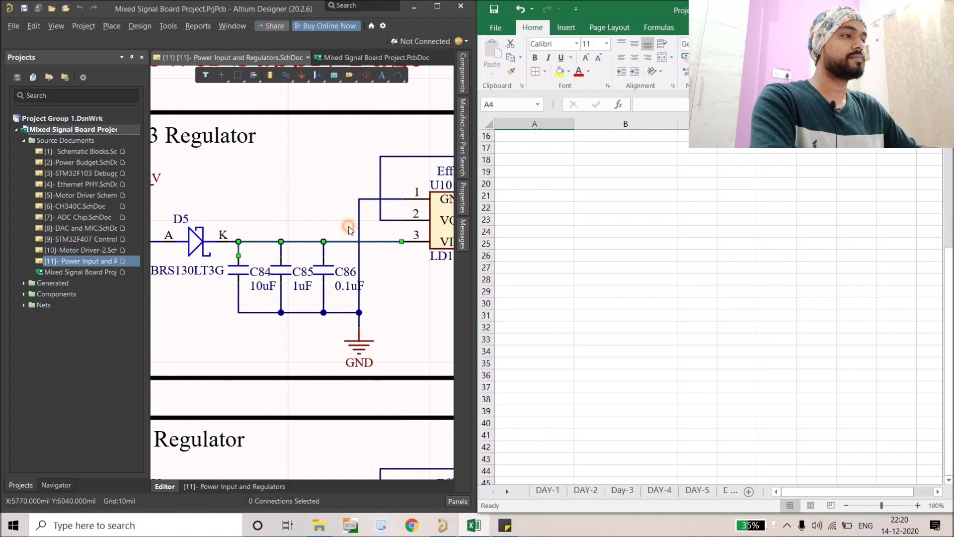
pyautogui.scroll(-1, 540, 206)
pyautogui.click(950, 194)
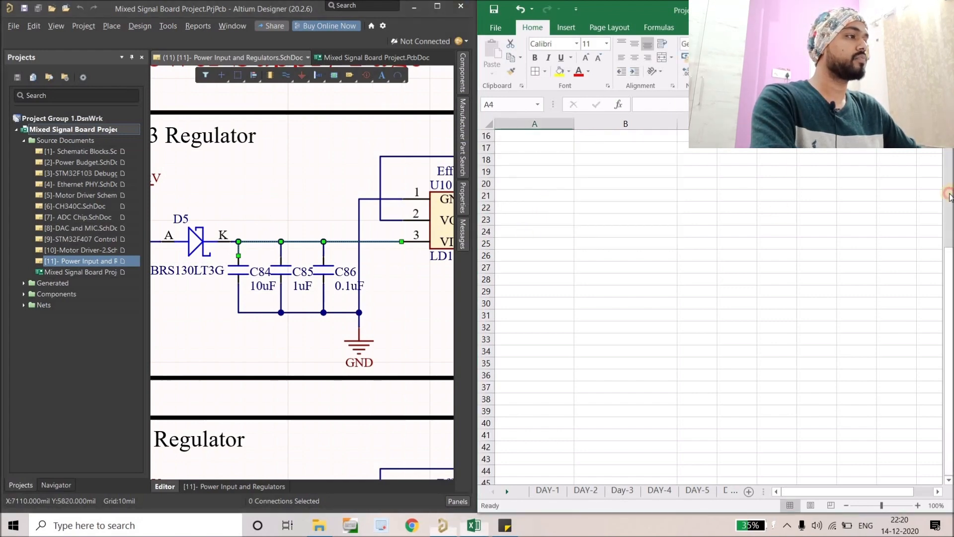
# - Check the output net of regulator U10 in the schematic and record "3V3" in cell A4 of the voltage nets list
pyautogui.moveTo(323, 182); pyautogui.dragTo(249, 186, button='right')
pyautogui.keyDown('ctrl'); pyautogui.scroll(-4, 278, 199); pyautogui.keyUp('ctrl')
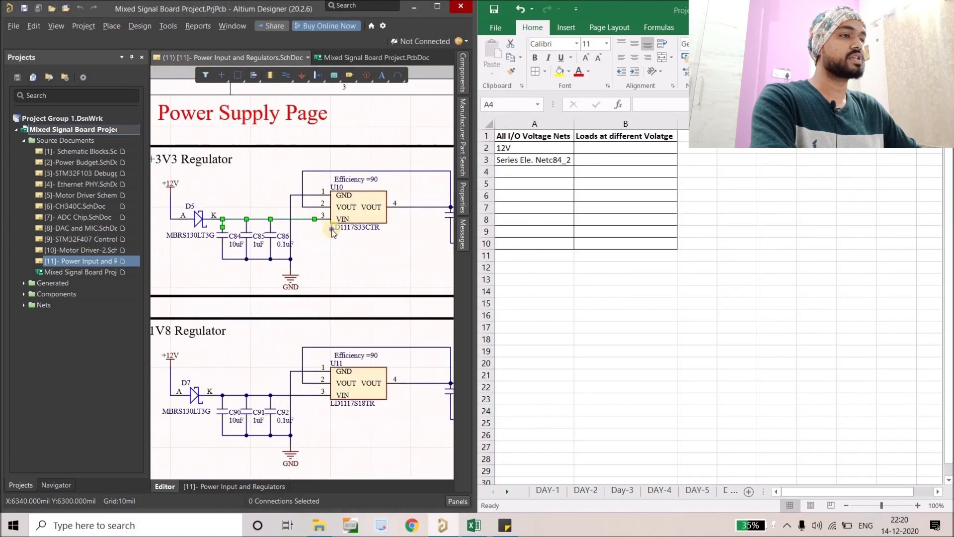
pyautogui.moveTo(441, 202); pyautogui.dragTo(332, 202, button='right')
pyautogui.keyDown('ctrl'); pyautogui.scroll(2, 338, 200); pyautogui.keyUp('ctrl')
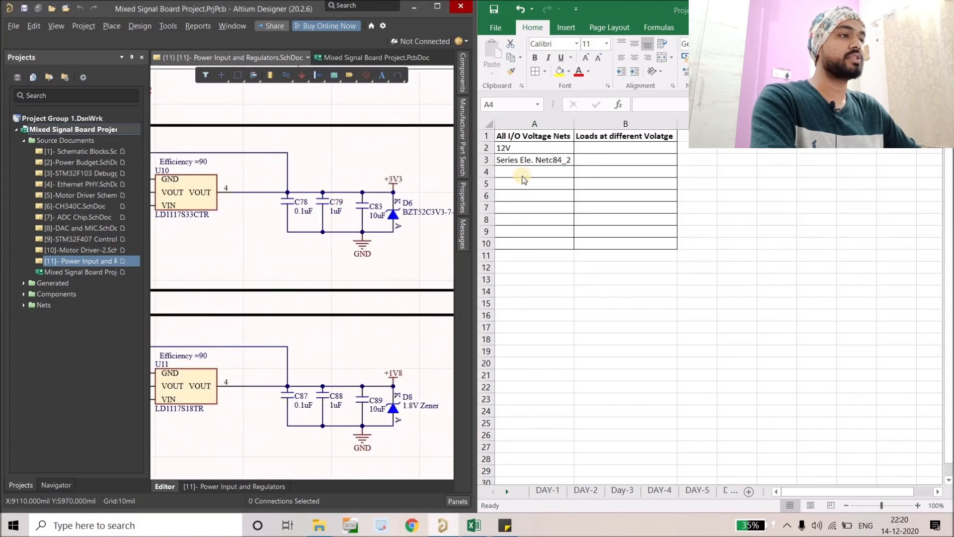
pyautogui.doubleClick(524, 173)
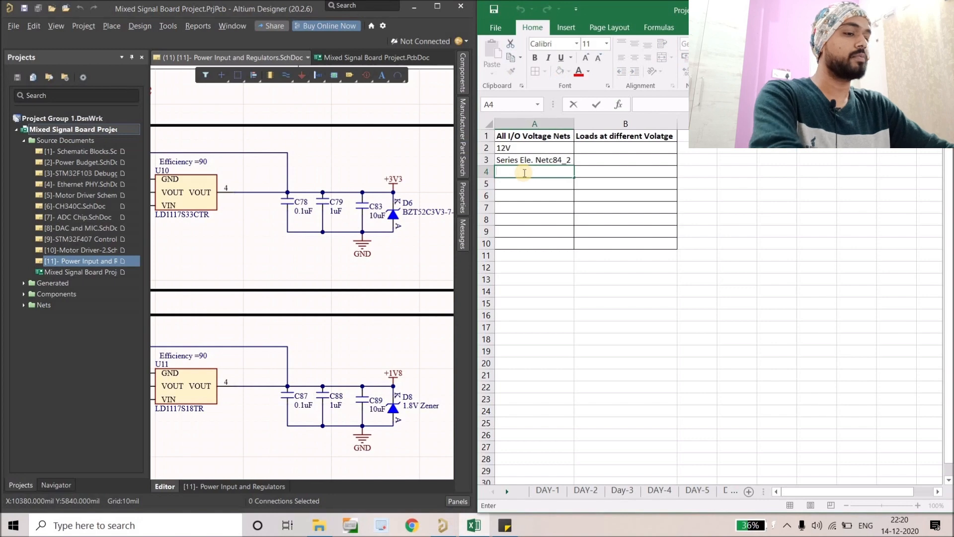
pyautogui.write('+')
pyautogui.press('Tab')
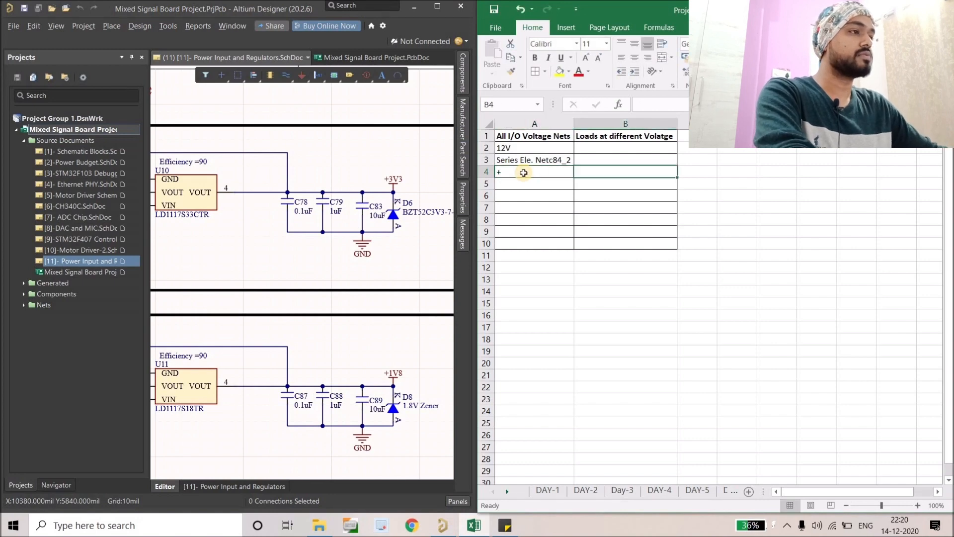
pyautogui.click(523, 173)
pyautogui.write('3v')
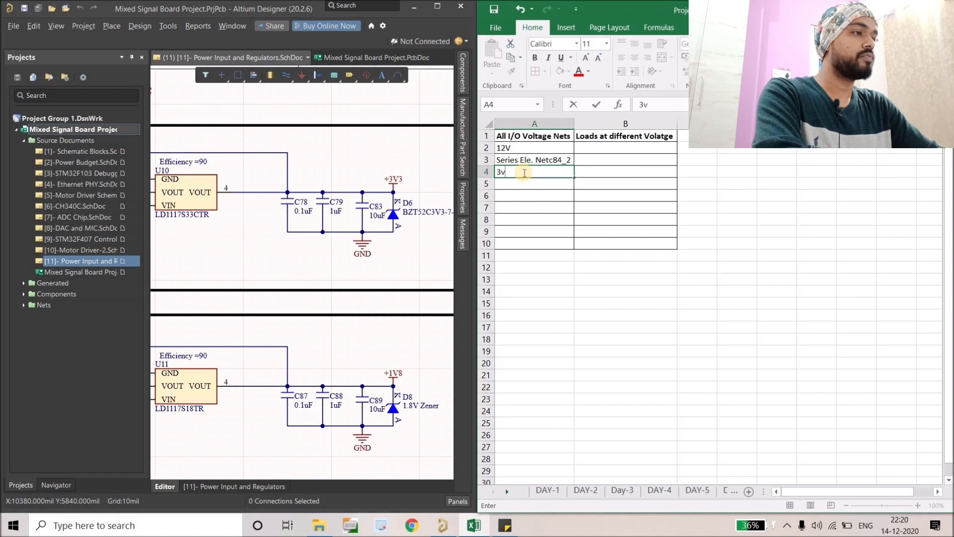
pyautogui.press('BackSpace')
pyautogui.press('capslock')
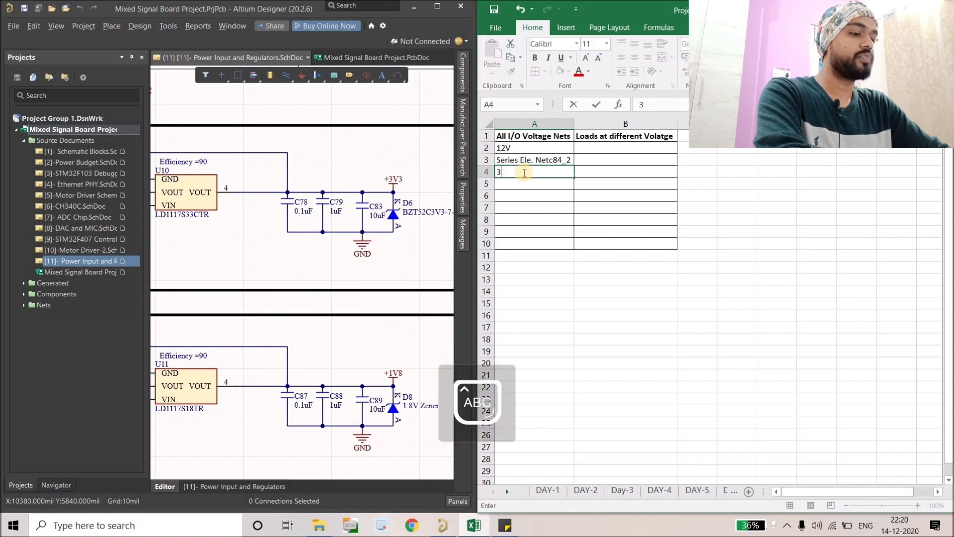
pyautogui.press('Return')
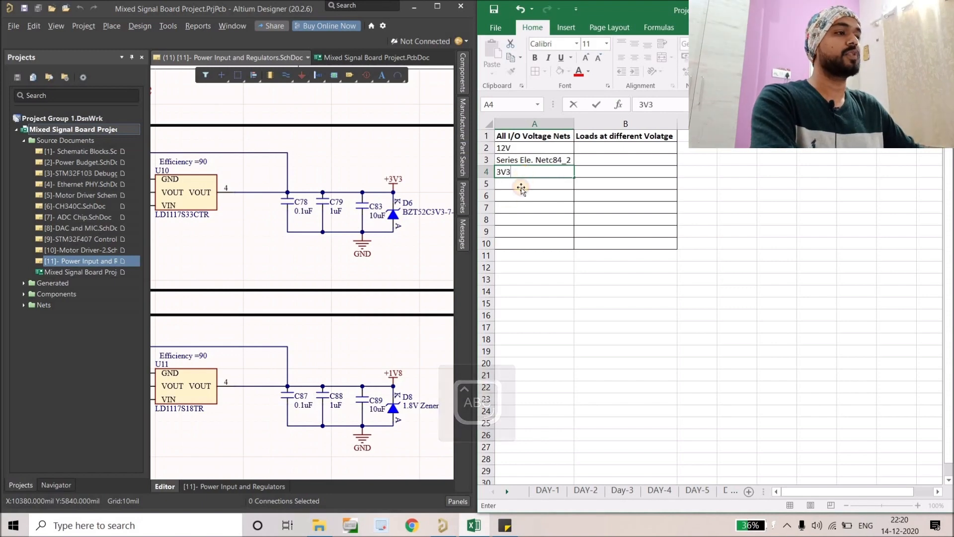
pyautogui.scroll(-5, 534, 205)
pyautogui.scroll(5, 533, 205)
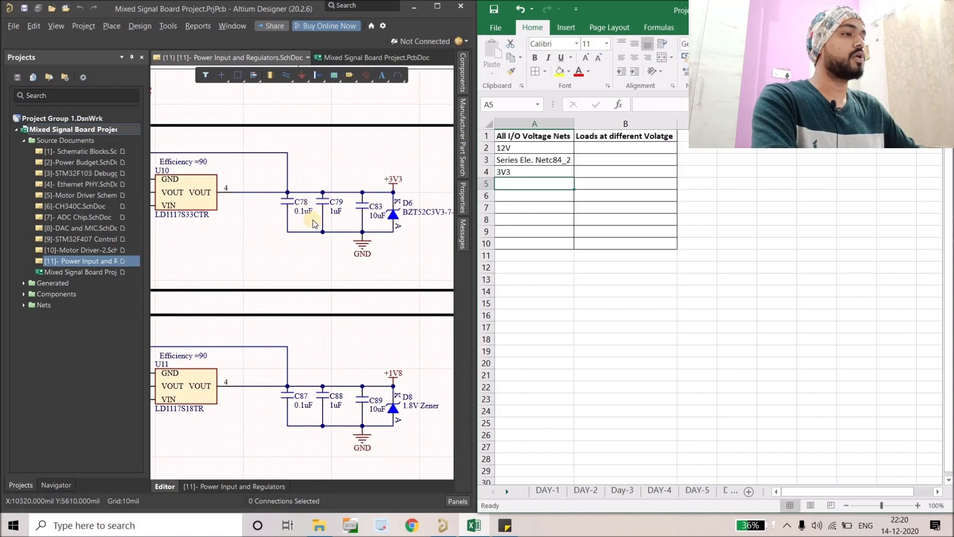
# - Compare the +3V3 and +1V8 regulator blocks side by side on the Power Supply Page
pyautogui.moveTo(318, 228); pyautogui.dragTo(270, 234, button='middle')
pyautogui.keyDown('ctrl'); pyautogui.scroll(-2, 269, 234); pyautogui.keyUp('ctrl')
pyautogui.moveTo(270, 234); pyautogui.dragTo(315, 234, button='right')
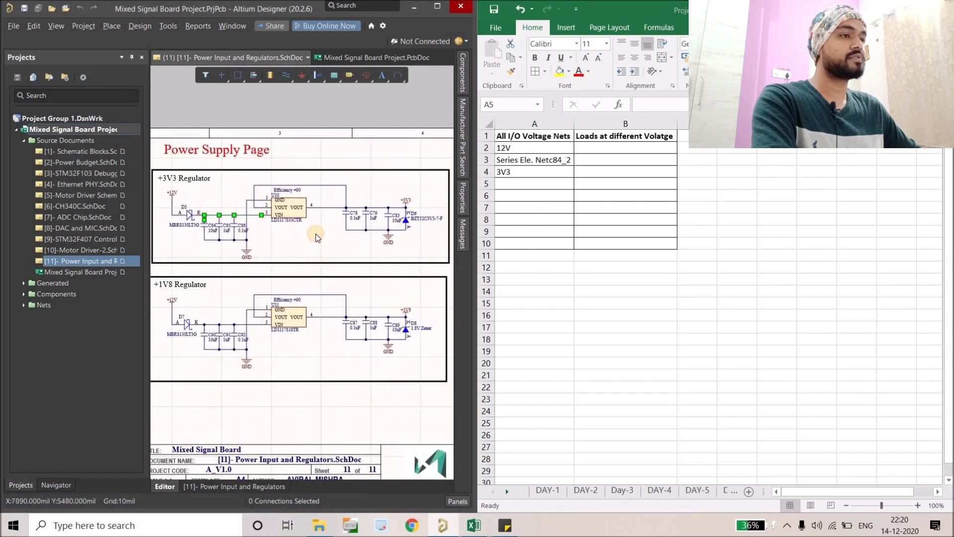
pyautogui.click(360, 249)
pyautogui.keyDown('ctrl'); pyautogui.scroll(-1, 362, 250); pyautogui.keyUp('ctrl')
pyautogui.moveTo(346, 268); pyautogui.dragTo(360, 269, button='right')
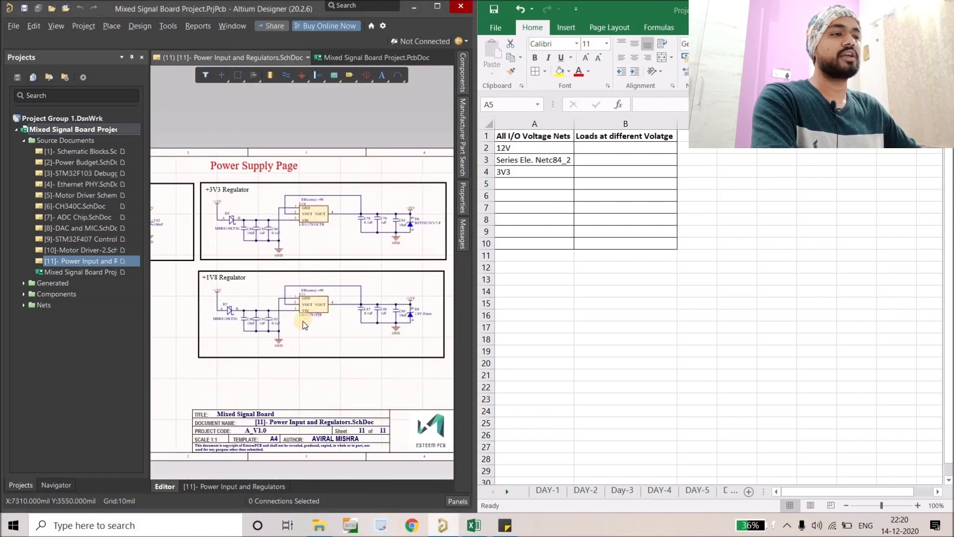
pyautogui.moveTo(290, 332); pyautogui.dragTo(277, 333, button='right')
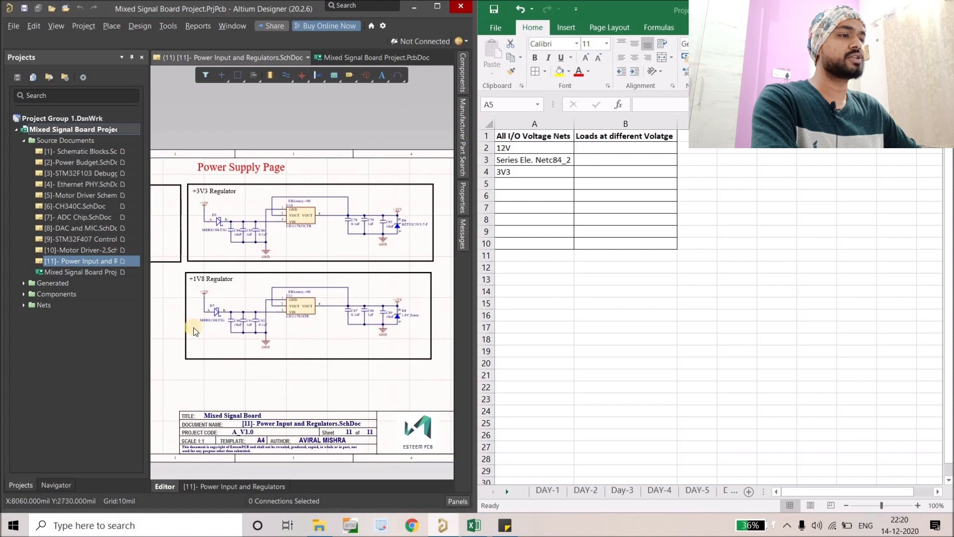
pyautogui.click(525, 184)
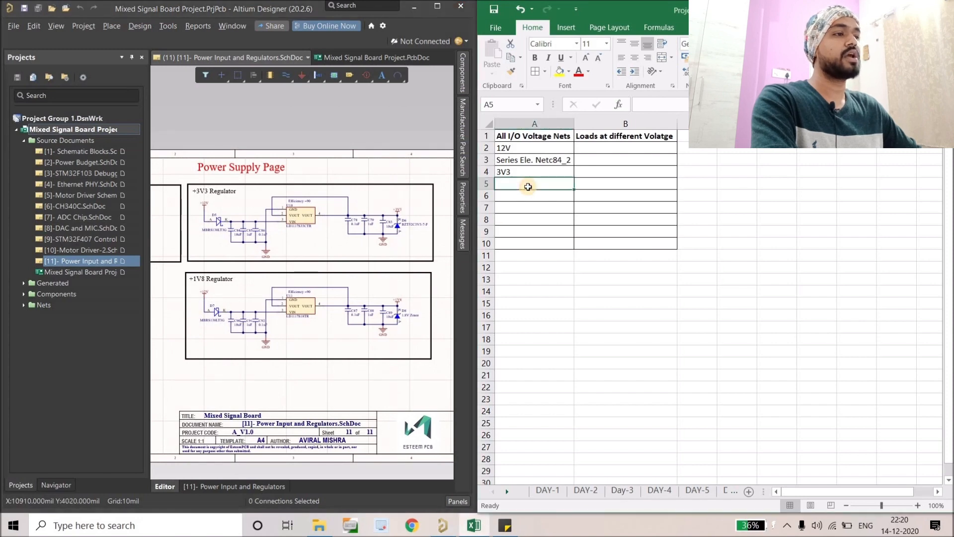
# - Trace the +1V8 regulator from its +12V input through diode D7 and C90 to C92 to its output net
pyautogui.click(224, 319)
pyautogui.keyDown('ctrl'); pyautogui.scroll(6, 224, 319); pyautogui.keyUp('ctrl')
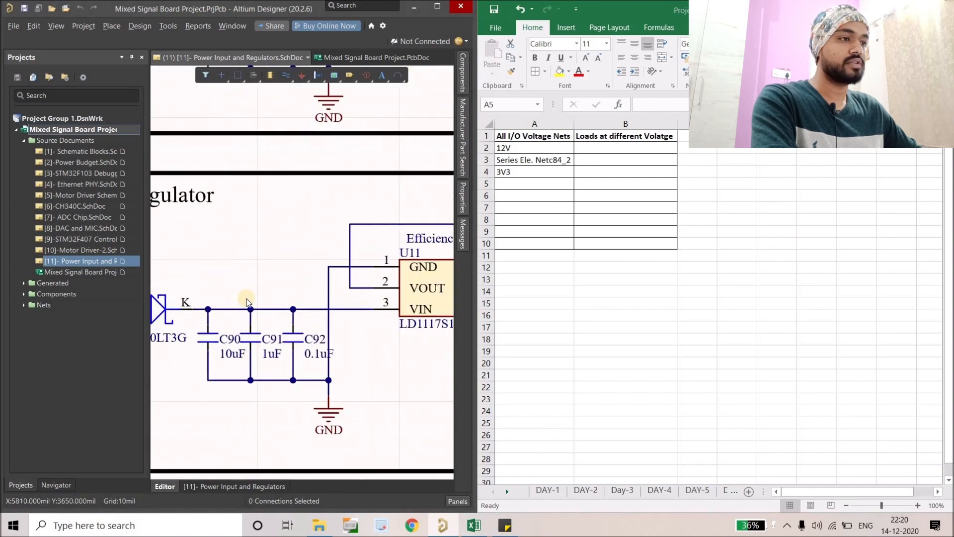
pyautogui.keyDown('ctrl'); pyautogui.scroll(-5, 251, 298); pyautogui.keyUp('ctrl')
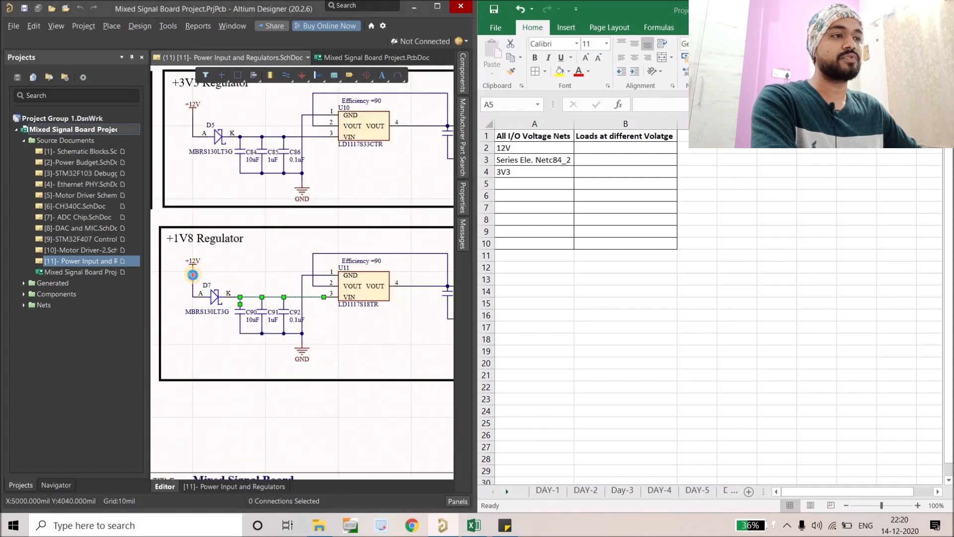
pyautogui.click(193, 275)
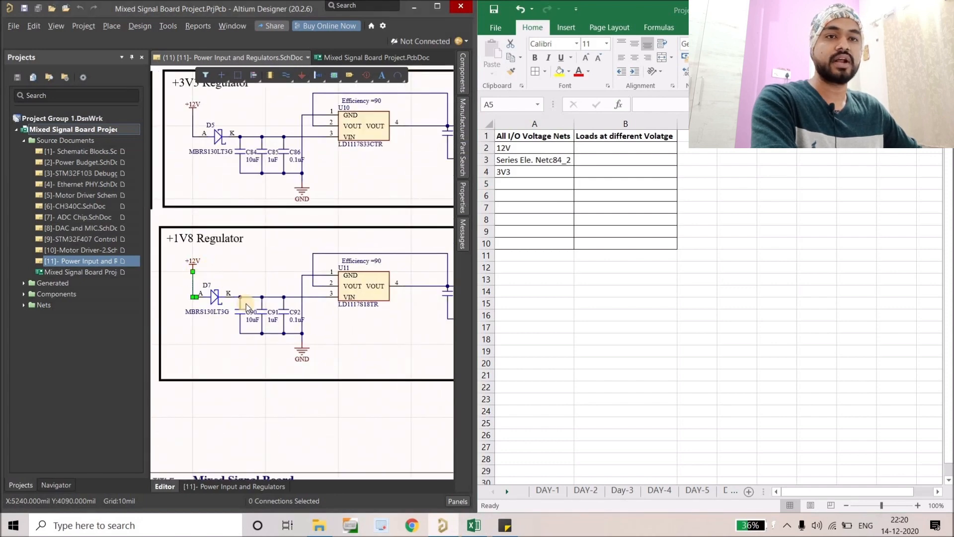
pyautogui.click(214, 299)
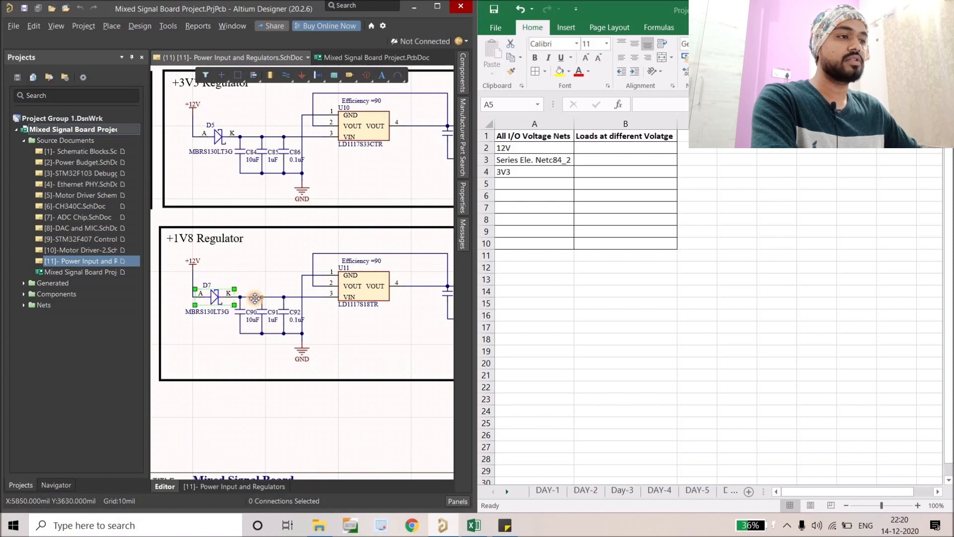
pyautogui.click(255, 299)
pyautogui.moveTo(259, 306); pyautogui.dragTo(249, 313, button='right')
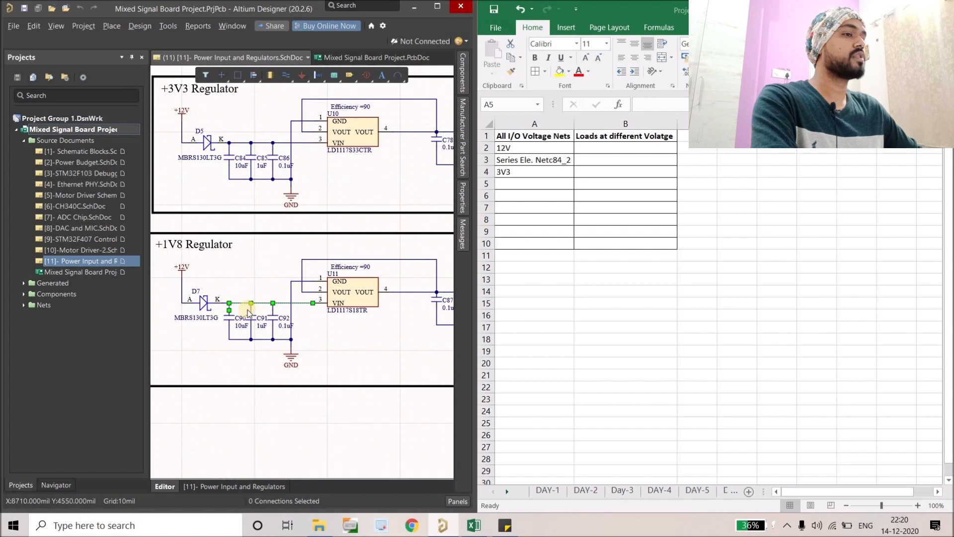
pyautogui.moveTo(383, 299); pyautogui.dragTo(249, 298, button='right')
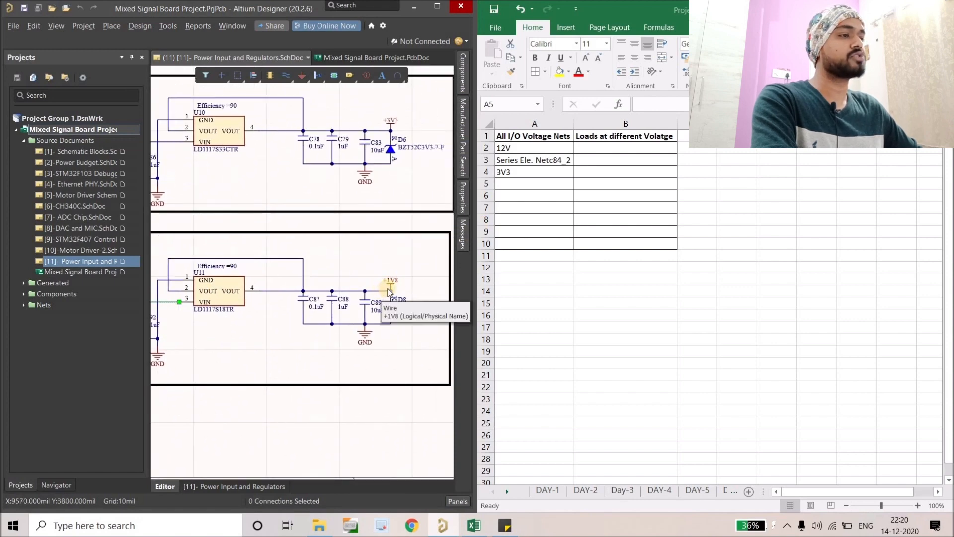
# - Look over the whole Power Supply Page, marking out the +3V3 regulator block
pyautogui.keyDown('ctrl'); pyautogui.scroll(-2, 384, 294); pyautogui.keyUp('ctrl')
pyautogui.moveTo(326, 281); pyautogui.dragTo(369, 305, button='right')
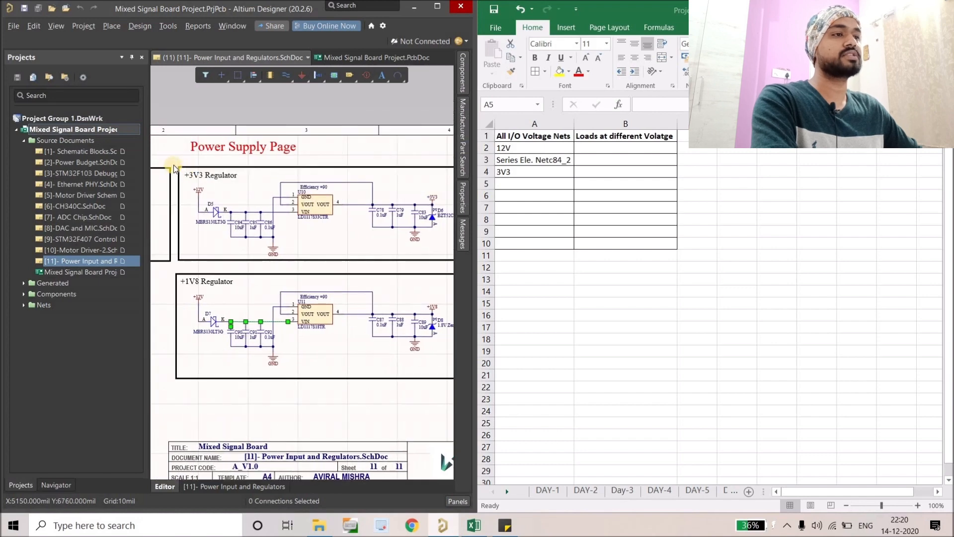
pyautogui.keyDown('ctrl'); pyautogui.scroll(-1, 174, 167); pyautogui.keyUp('ctrl')
pyautogui.moveTo(174, 166); pyautogui.dragTo(405, 262)
pyautogui.click(405, 262)
pyautogui.keyDown('ctrl'); pyautogui.scroll(-1, 412, 264); pyautogui.keyUp('ctrl')
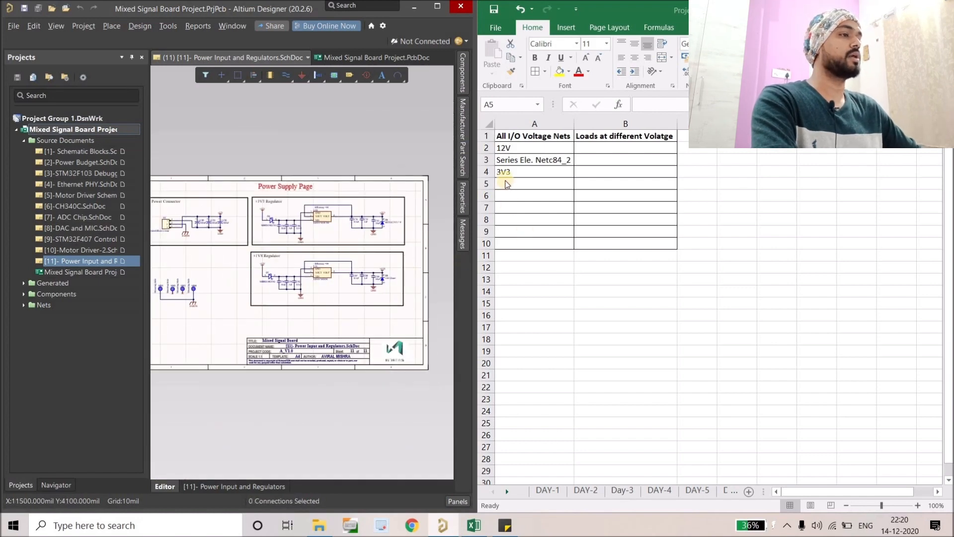
# - Review the voltage nets listed in cells A2 to A4 and the empty loads cell B2
pyautogui.click(540, 186)
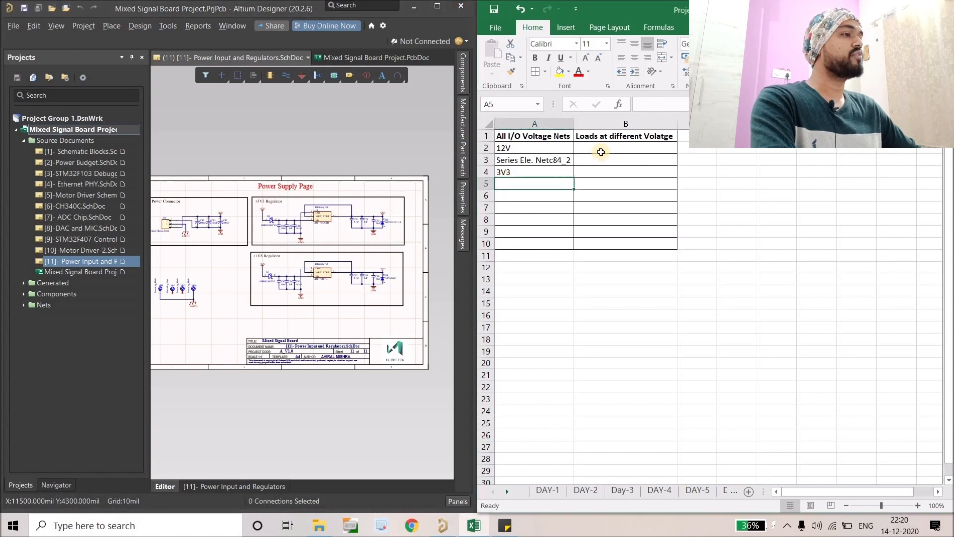
pyautogui.click(601, 149)
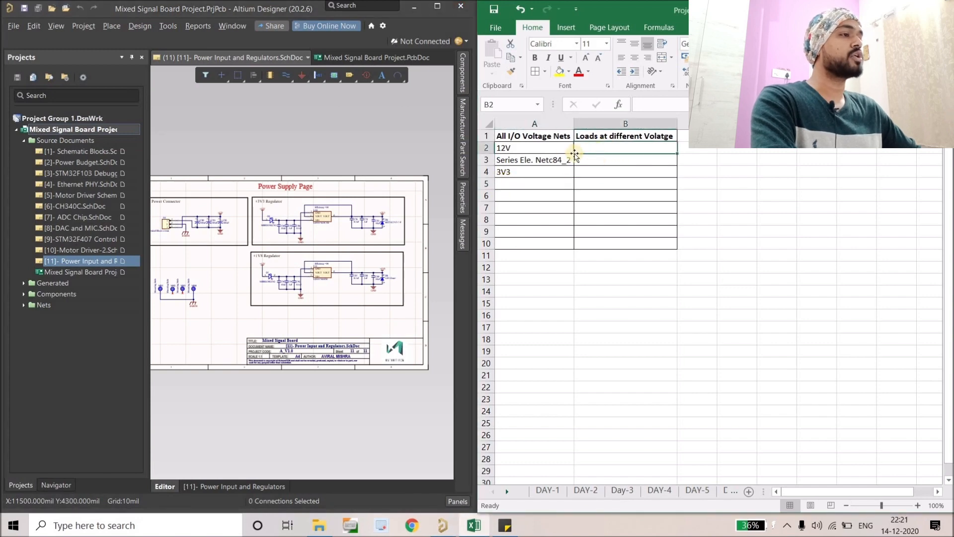
pyautogui.click(531, 149)
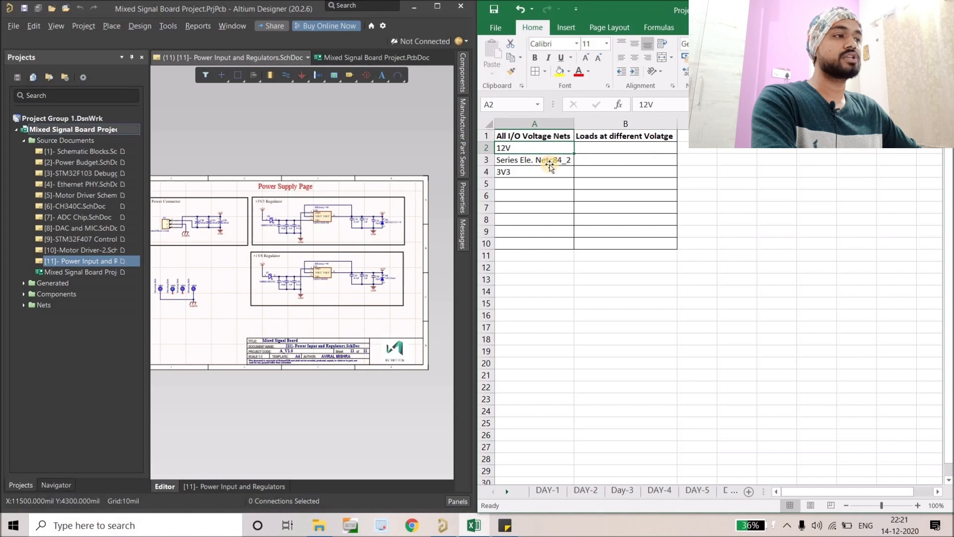
pyautogui.click(547, 162)
pyautogui.click(539, 173)
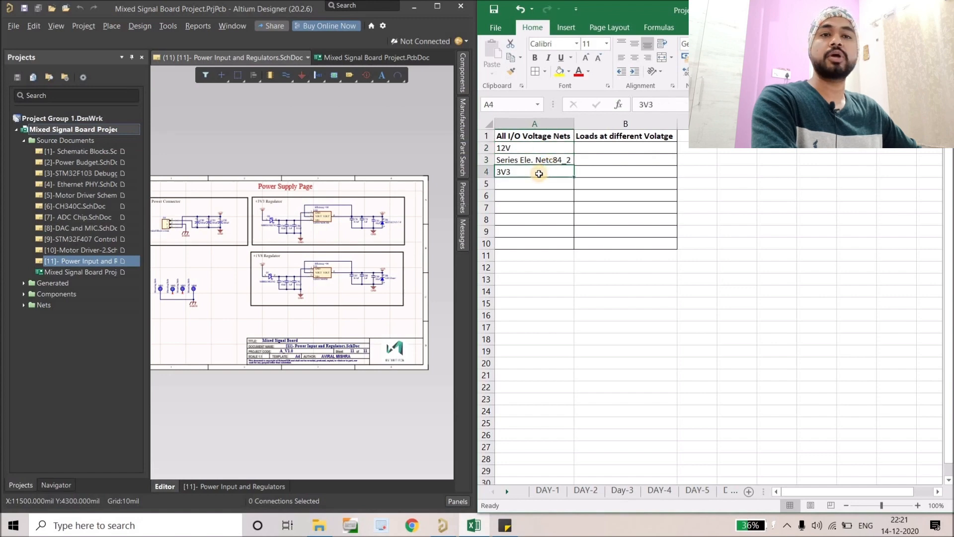
pyautogui.click(612, 148)
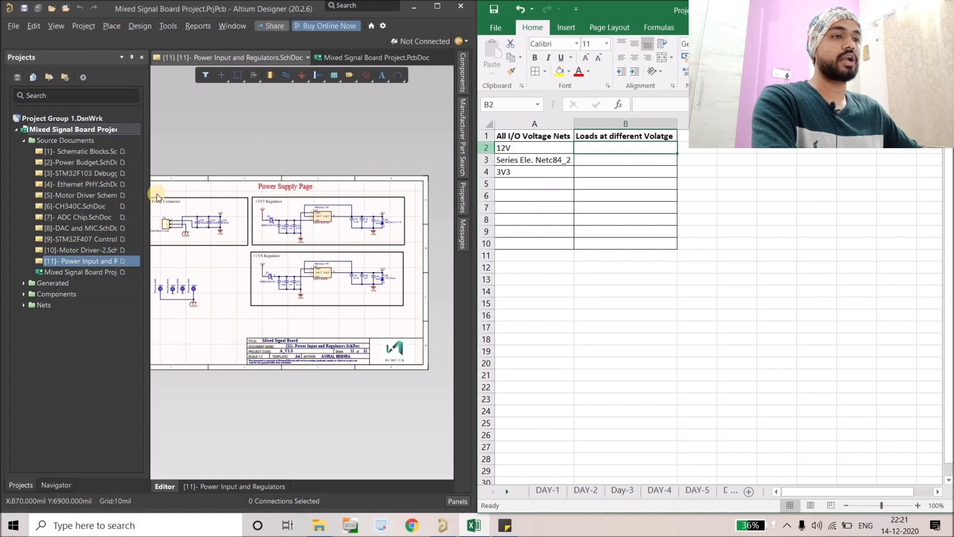
# - Select regulator U10 in the +3V3 block and examine it closely as a load on the 12V net
pyautogui.moveTo(215, 238)
pyautogui.mouseDown(button='right')
pyautogui.moveTo(277, 234)
pyautogui.moveTo(208, 224)
pyautogui.mouseUp(button='right')
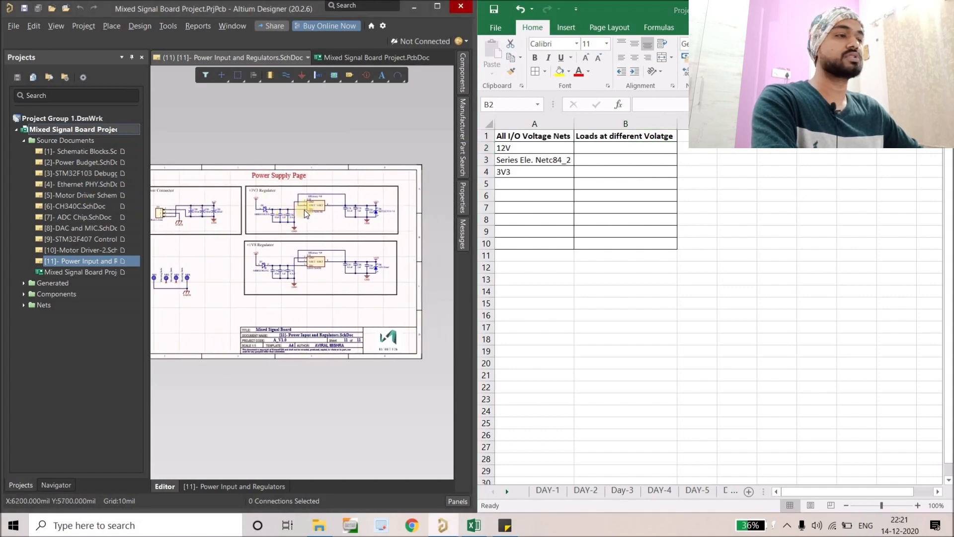
pyautogui.keyDown('ctrl'); pyautogui.scroll(3, 321, 208); pyautogui.keyUp('ctrl')
pyautogui.click(323, 207)
pyautogui.keyDown('ctrl'); pyautogui.scroll(2, 328, 194); pyautogui.keyUp('ctrl')
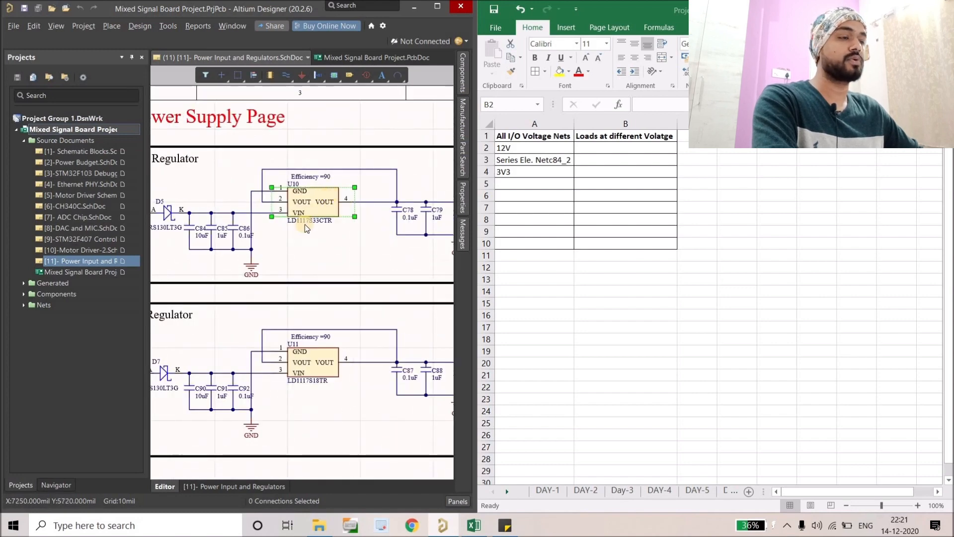
# - Open the [5]-Motor Driver schematic and examine MOSFET array Q1 in the N-MOSFET block as a 12V load
pyautogui.keyDown('ctrl'); pyautogui.scroll(-2, 307, 243); pyautogui.keyUp('ctrl')
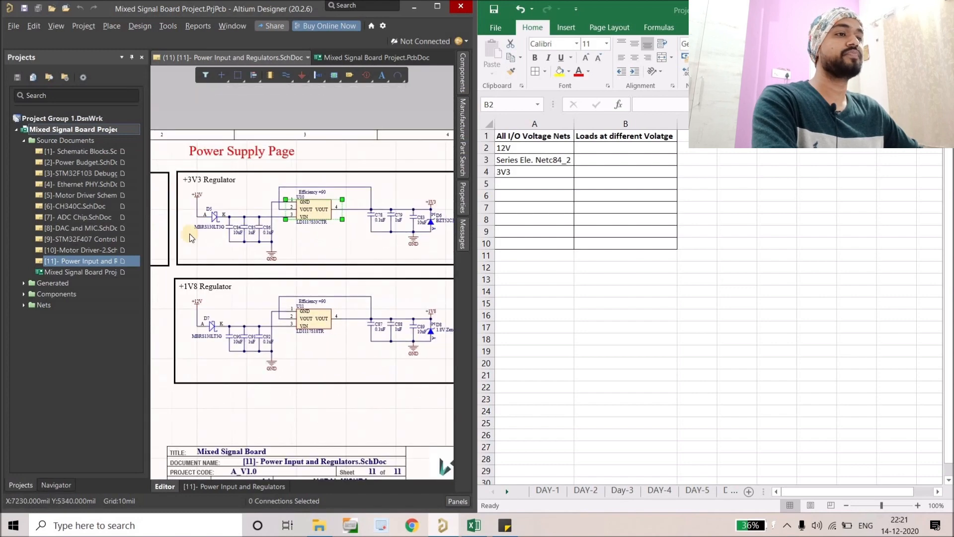
pyautogui.doubleClick(80, 195)
pyautogui.keyDown('ctrl'); pyautogui.scroll(-4, 318, 239); pyautogui.keyUp('ctrl')
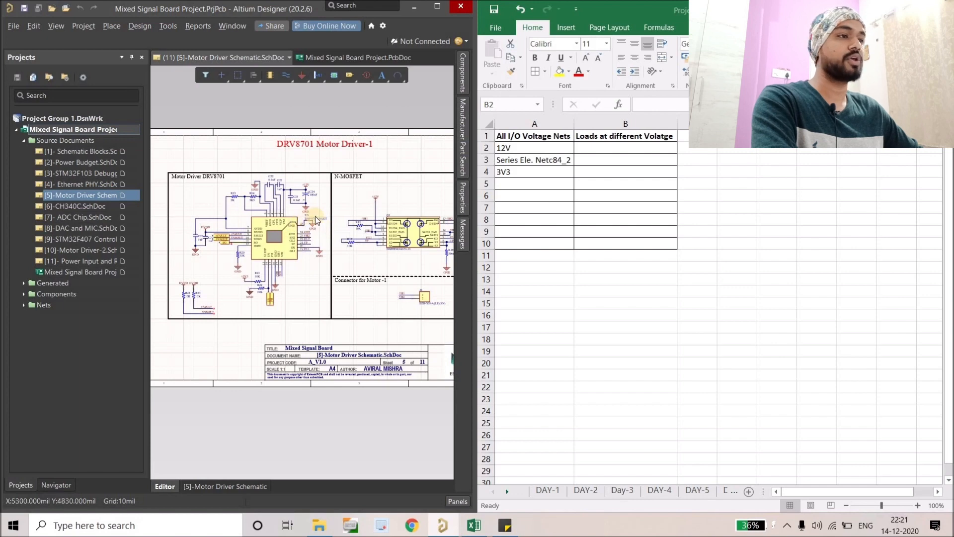
pyautogui.keyDown('ctrl'); pyautogui.scroll(3, 308, 228); pyautogui.keyUp('ctrl')
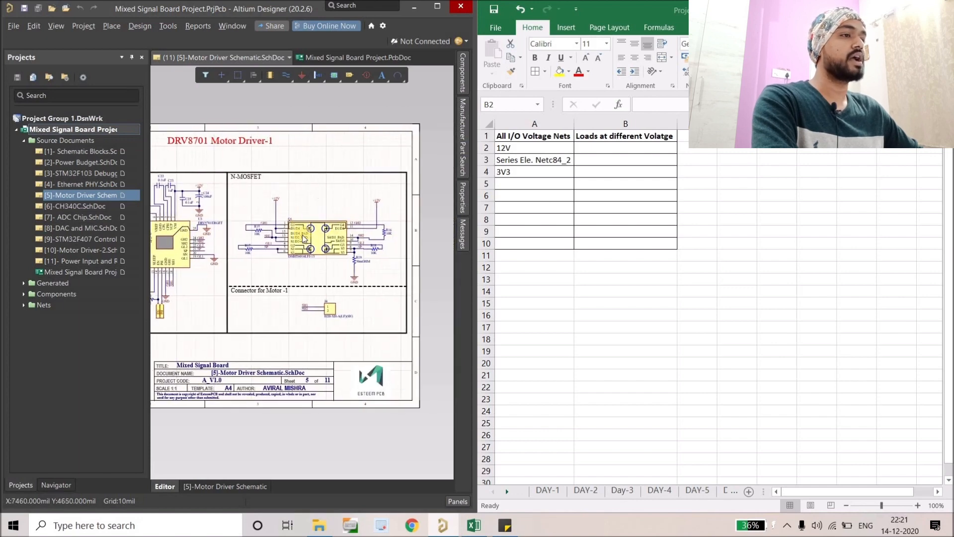
pyautogui.keyDown('ctrl'); pyautogui.scroll(2, 302, 235); pyautogui.keyUp('ctrl')
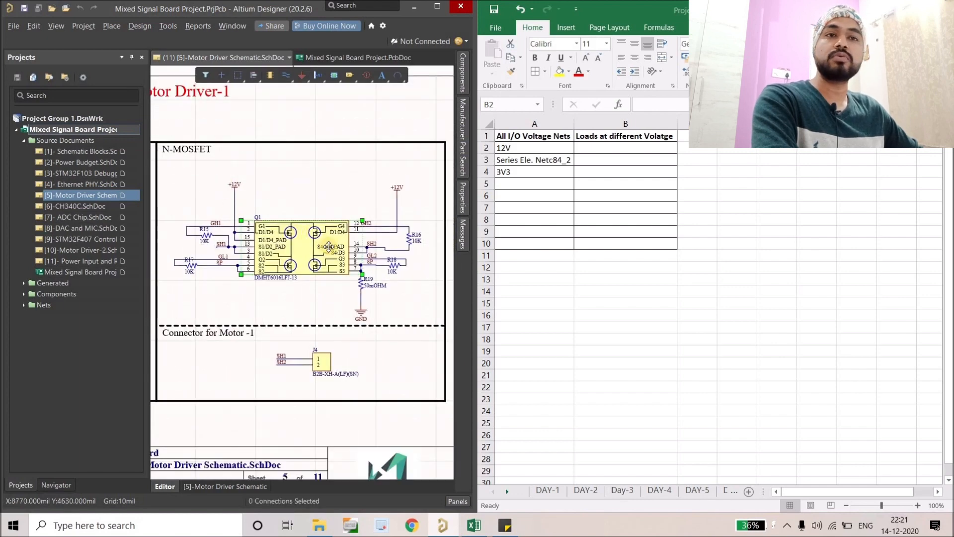
# - Start the 12V loads entry in cell B2 with "12V (Q1,"
pyautogui.click(602, 148)
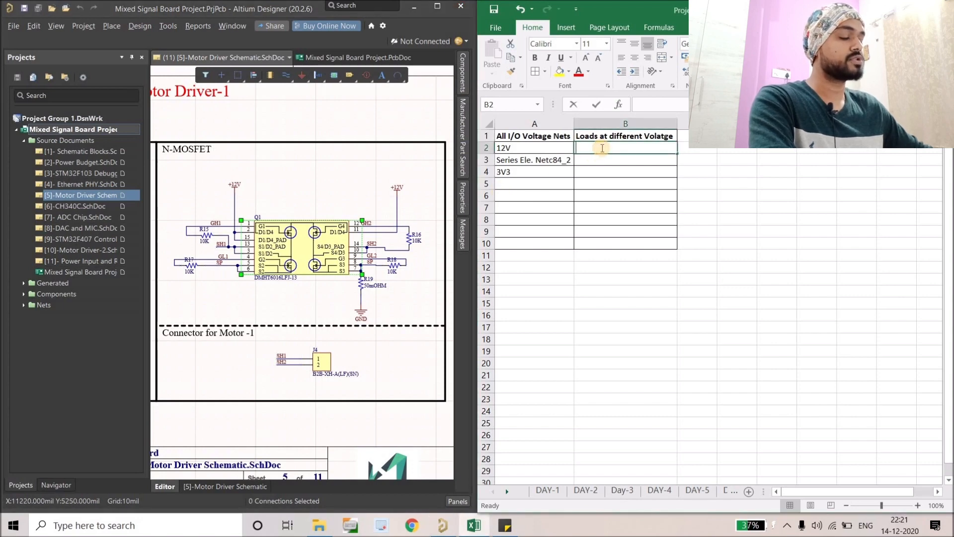
pyautogui.write('12V')
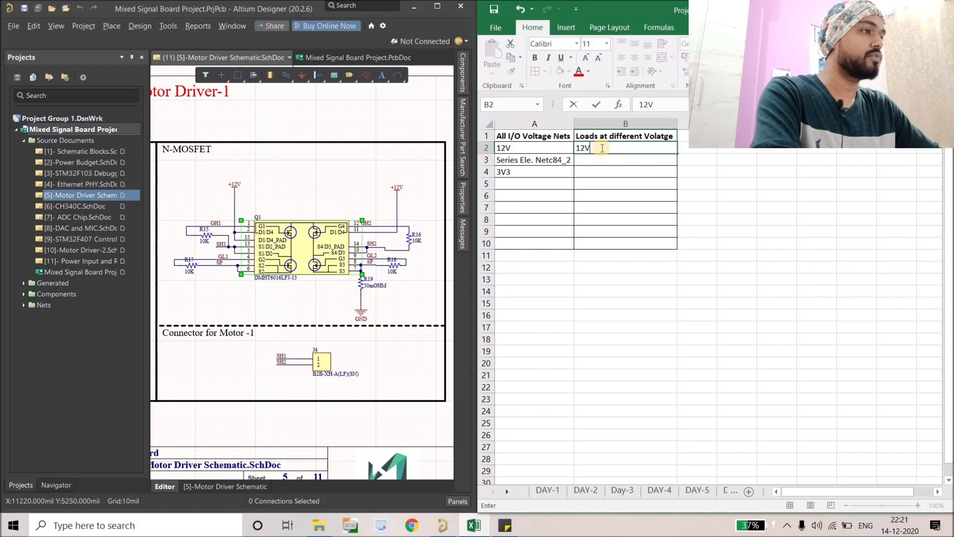
pyautogui.write(' (')
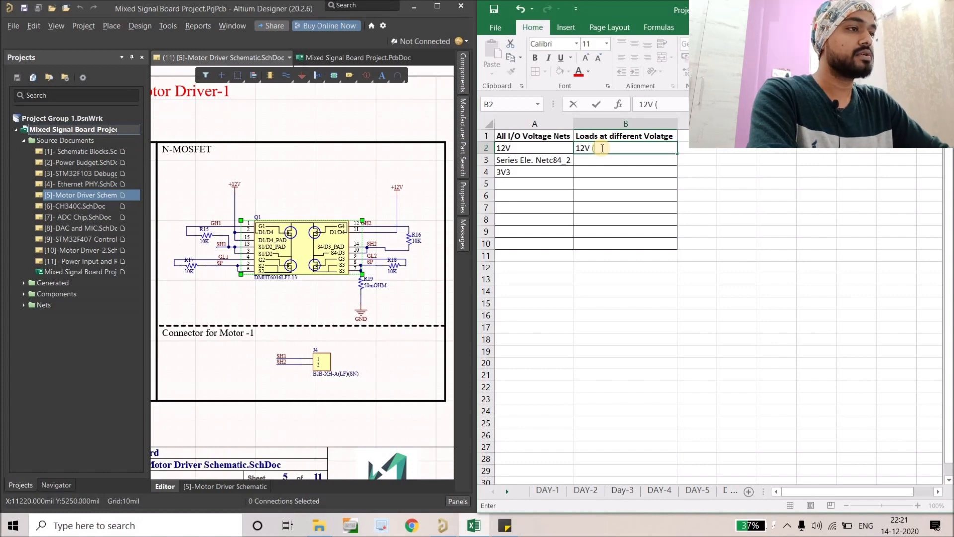
pyautogui.write('Q1,')
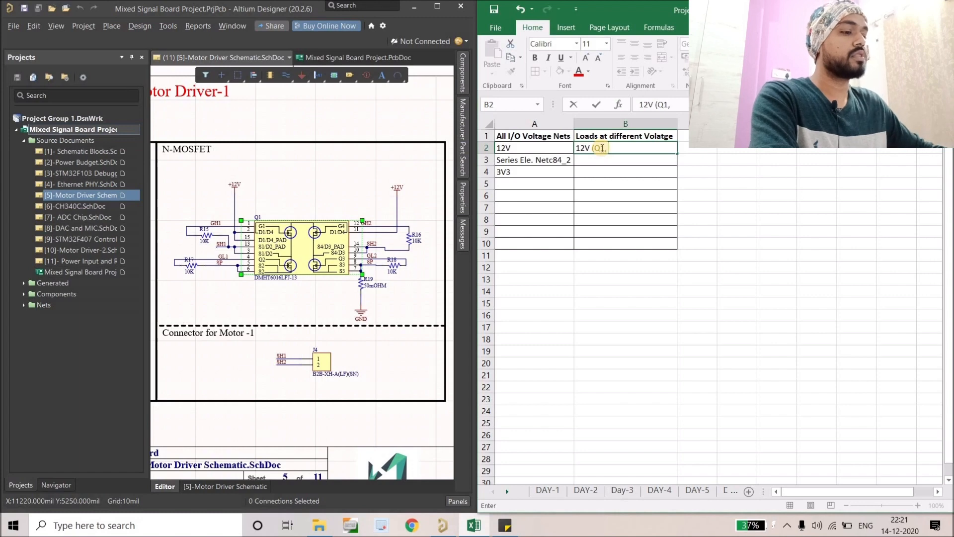
# - Select the 50mOHM resistor R19 below Q1 and examine its connection between the SP net and GND
pyautogui.click(364, 179)
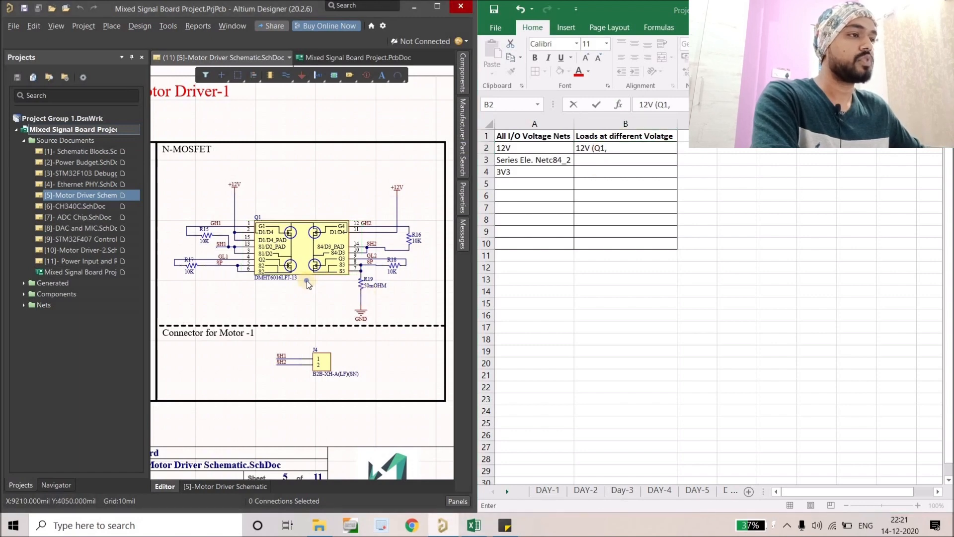
pyautogui.moveTo(360, 287); pyautogui.dragTo(335, 287, button='right')
pyautogui.click(335, 286)
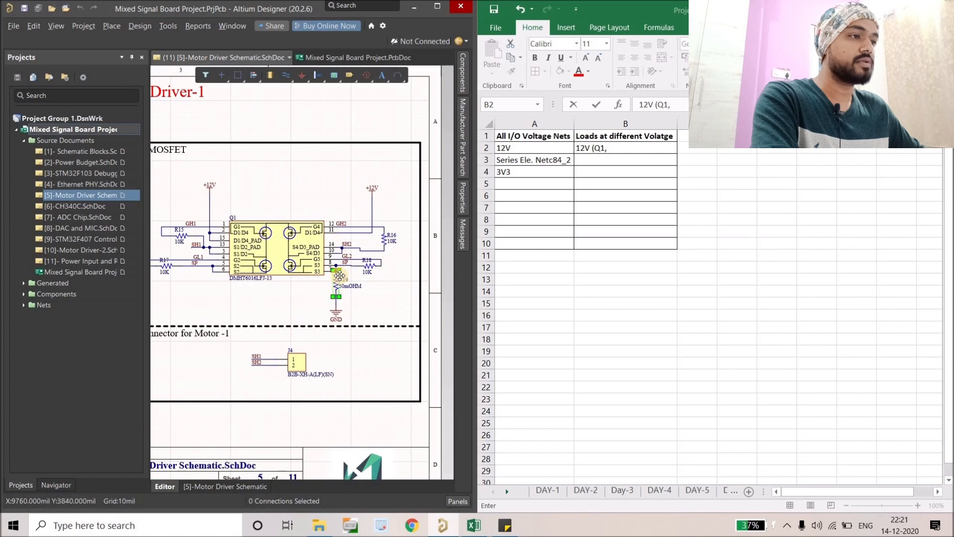
pyautogui.keyDown('ctrl'); pyautogui.scroll(2, 336, 292); pyautogui.keyUp('ctrl')
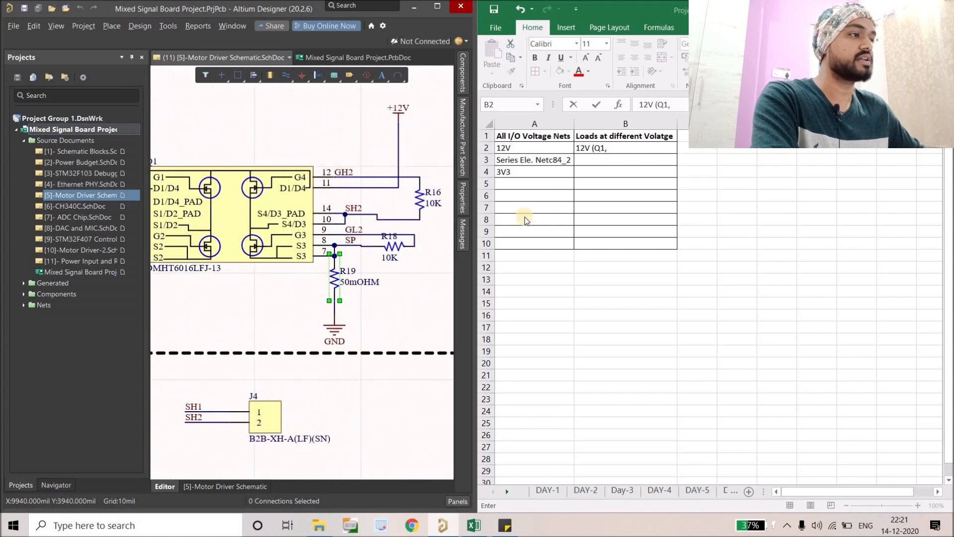
# - Close the Q1 group in cell B2 and extend the entry to read "12V (Q1), Current Sesnse (R19,"
pyautogui.click(615, 148)
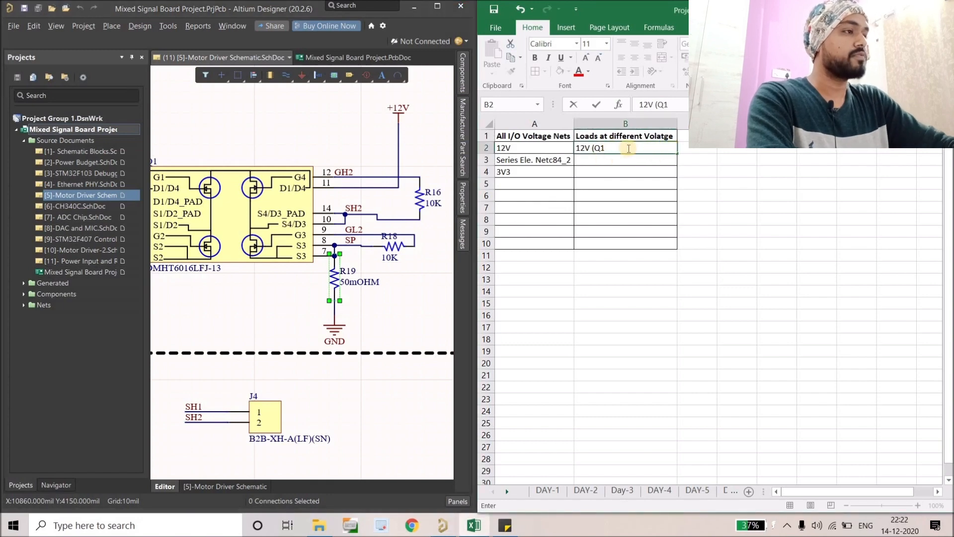
pyautogui.write(')')
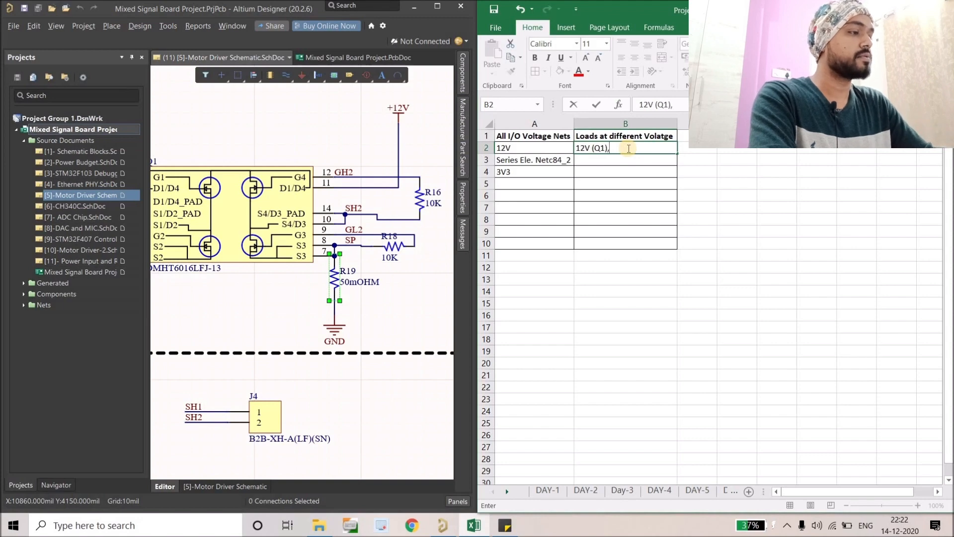
pyautogui.write(',')
pyautogui.press('capslock')
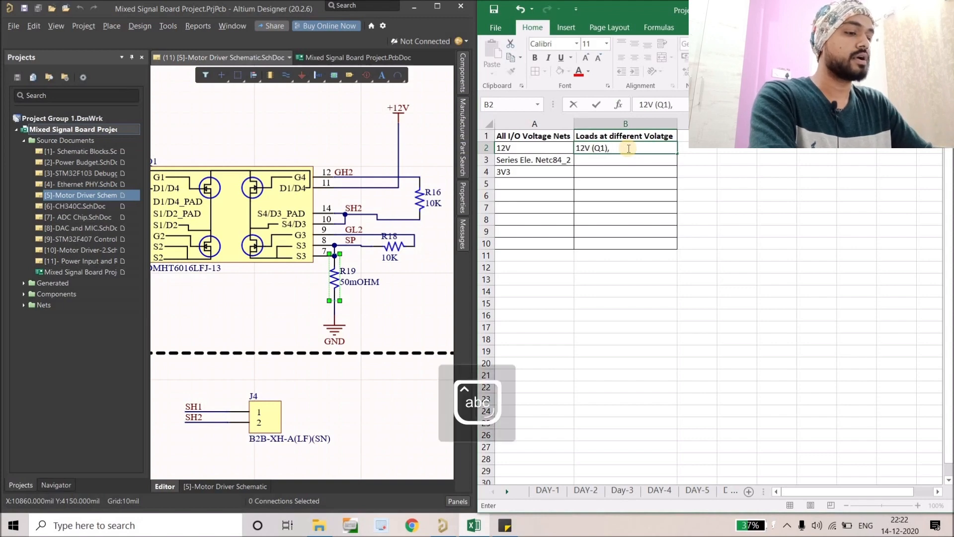
pyautogui.write('Curr')
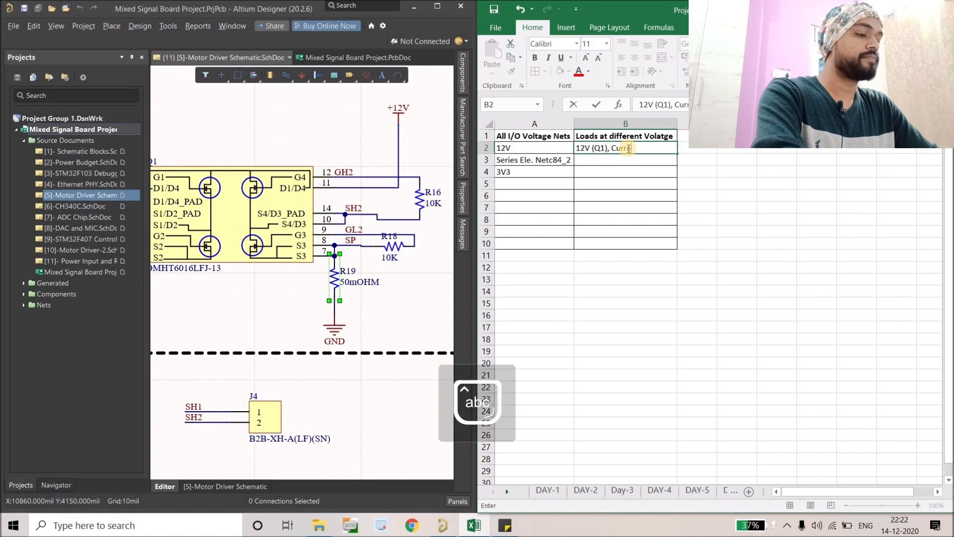
pyautogui.write('ent Sesnse (')
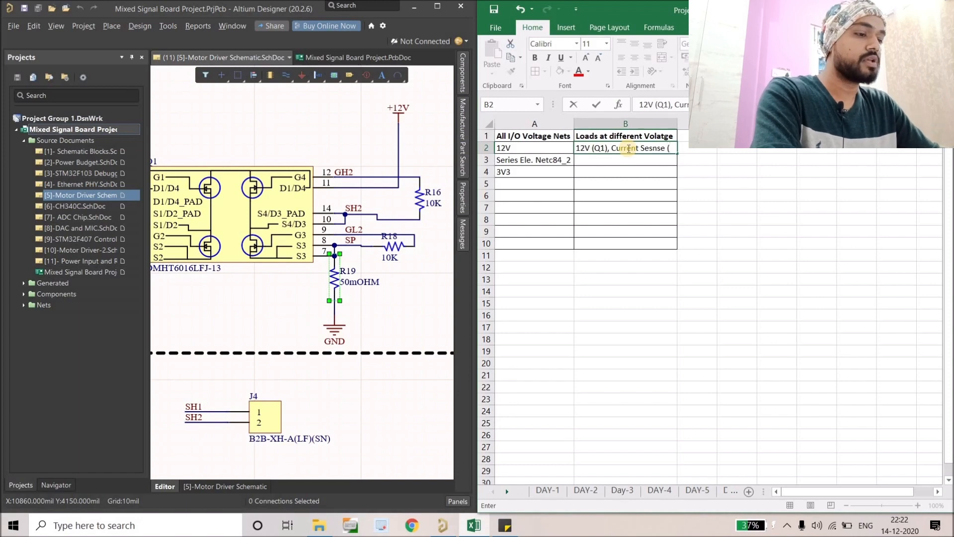
pyautogui.press('capslock')
pyautogui.write('R19')
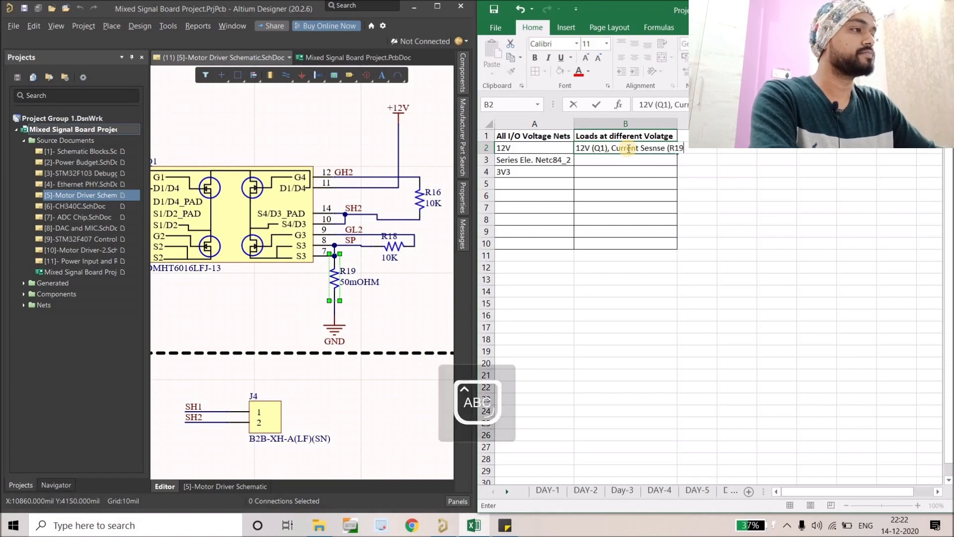
pyautogui.write(',')
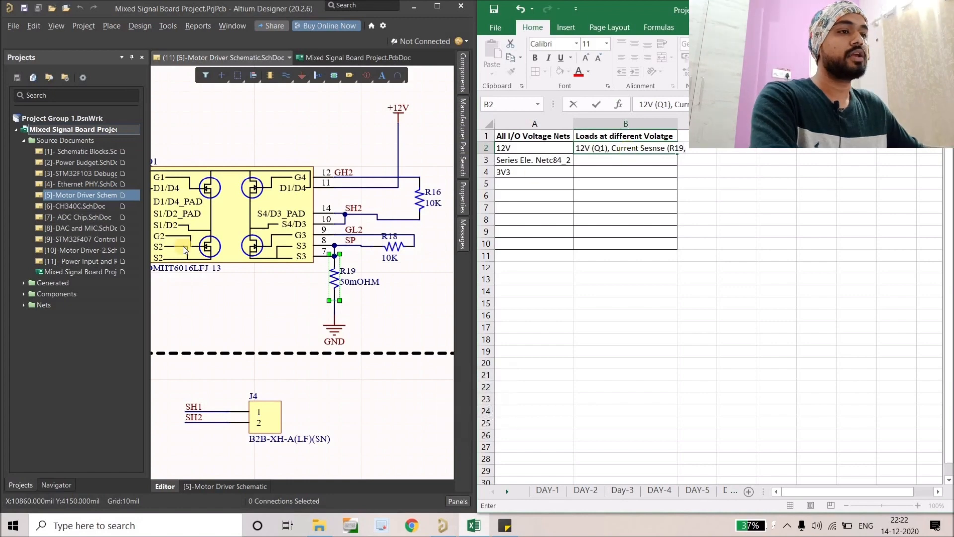
# - Open the [10]-Motor Driver-2 schematic and select MOSFET array Q2 in its N-MOSFET block
pyautogui.click(77, 251)
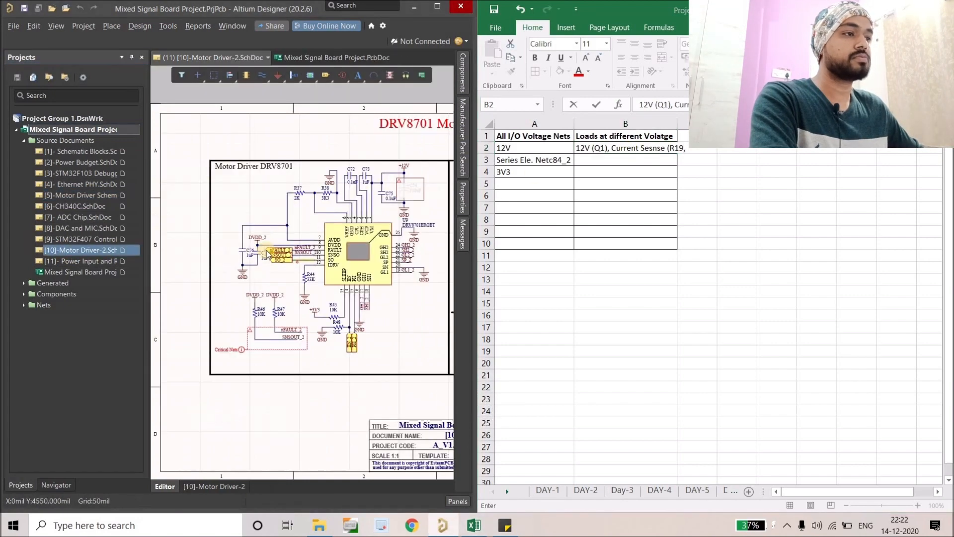
pyautogui.keyDown('ctrl'); pyautogui.scroll(-1, 431, 229); pyautogui.keyUp('ctrl')
pyautogui.moveTo(440, 230); pyautogui.dragTo(184, 231, button='right')
pyautogui.keyDown('ctrl'); pyautogui.scroll(4, 264, 254); pyautogui.keyUp('ctrl')
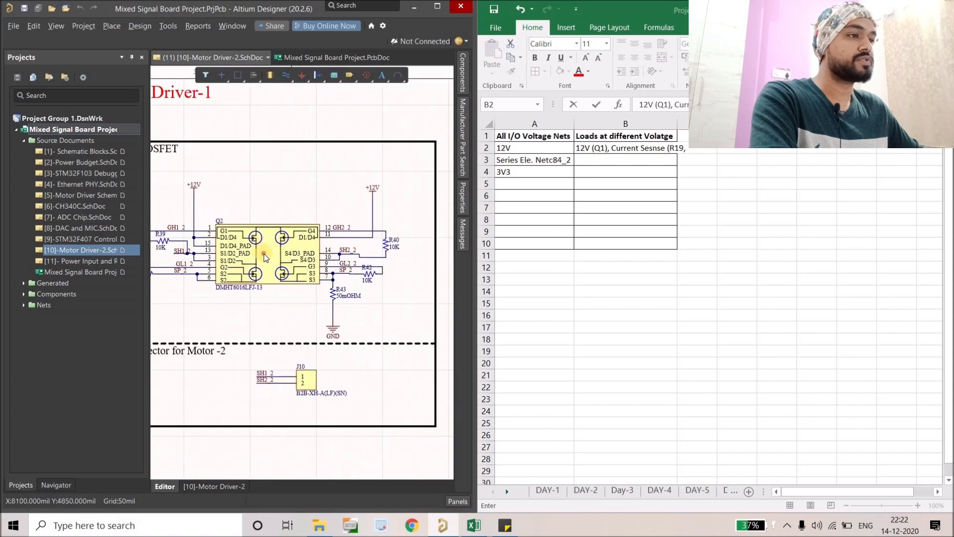
pyautogui.click(265, 257)
# - Add Q2 and R43 to the loads in cell B2 so it reads "12V (Q1,Q2), Current Sesnse (R19, R43)"
pyautogui.click(603, 147)
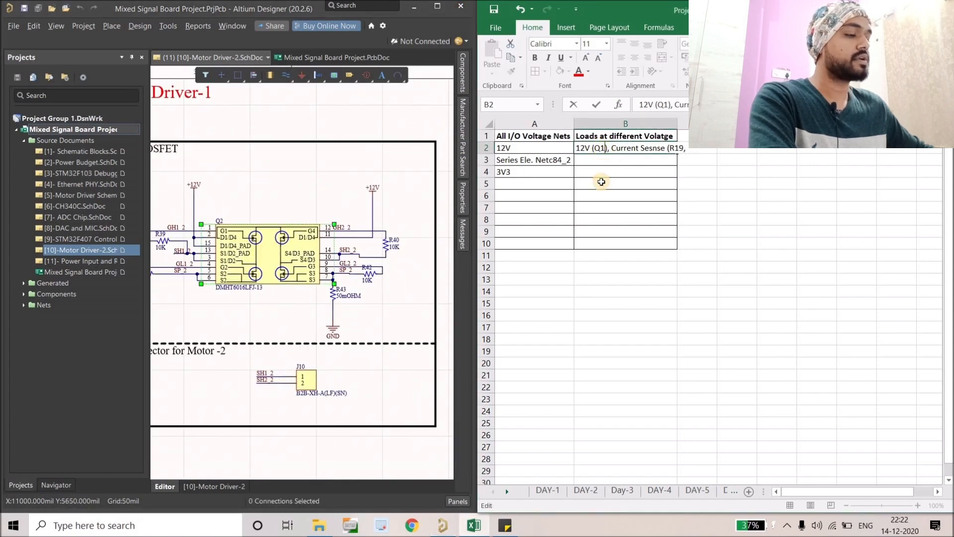
pyautogui.write(',')
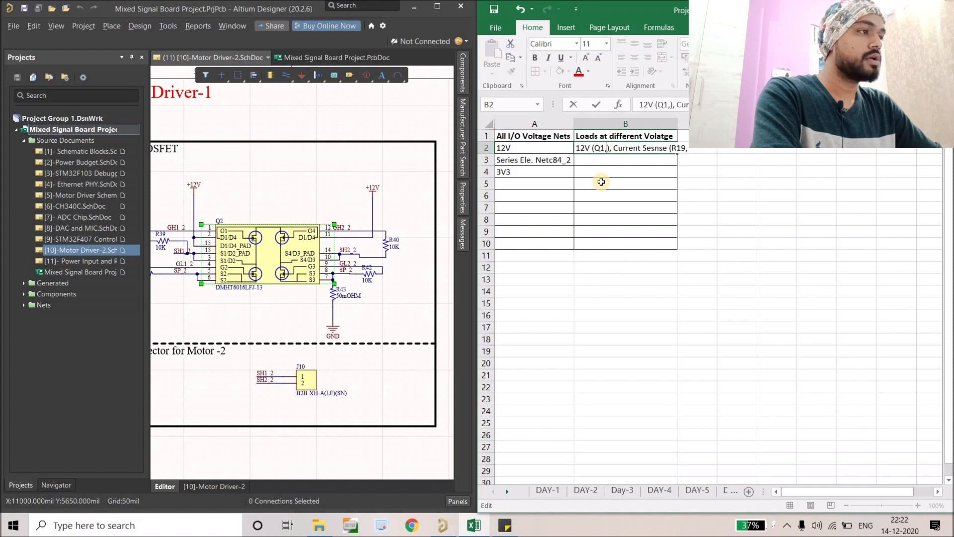
pyautogui.write('Q2')
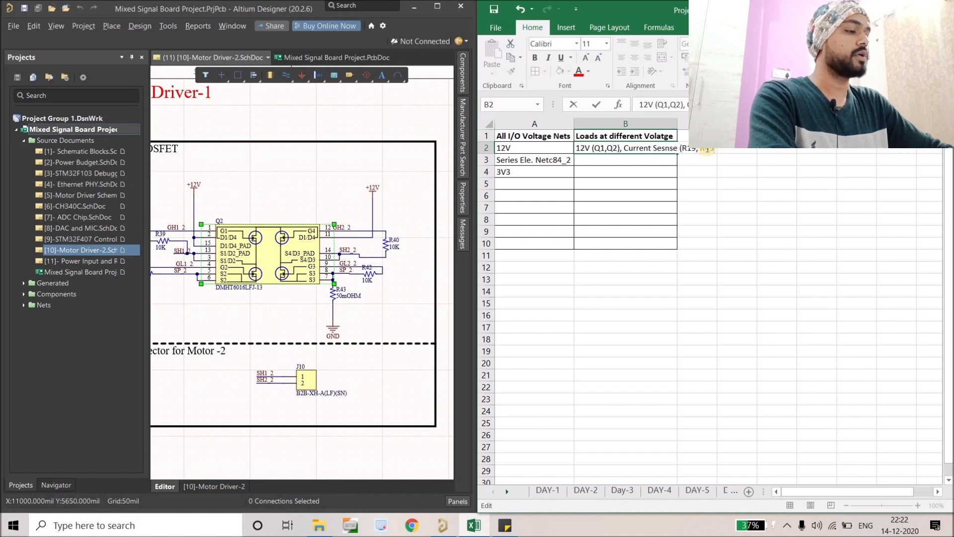
pyautogui.write(')')
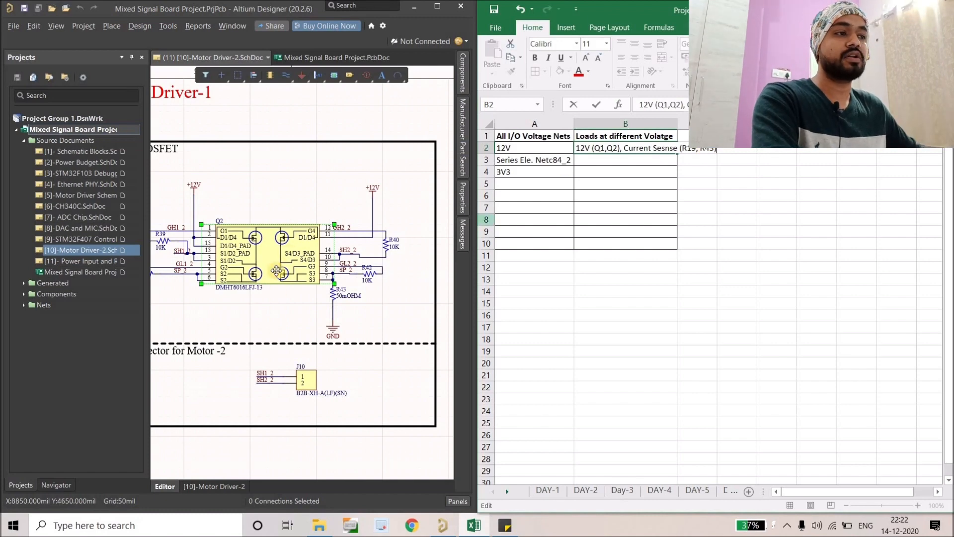
# - Commit the 12V loads entry, auto-fit column B to its contents and select cell B3
pyautogui.moveTo(268, 292); pyautogui.dragTo(279, 279, button='right')
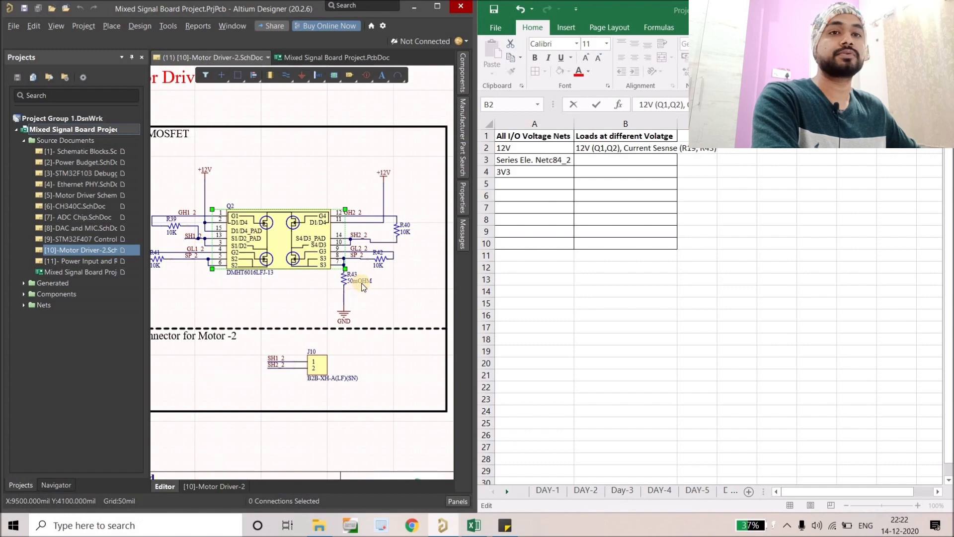
pyautogui.keyDown('ctrl'); pyautogui.scroll(-1, 363, 287); pyautogui.keyUp('ctrl')
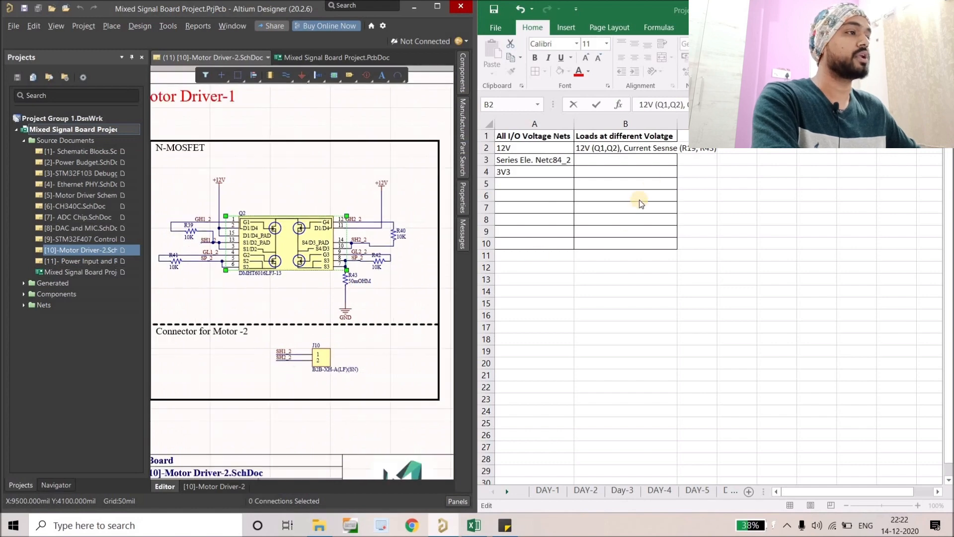
pyautogui.doubleClick(678, 123)
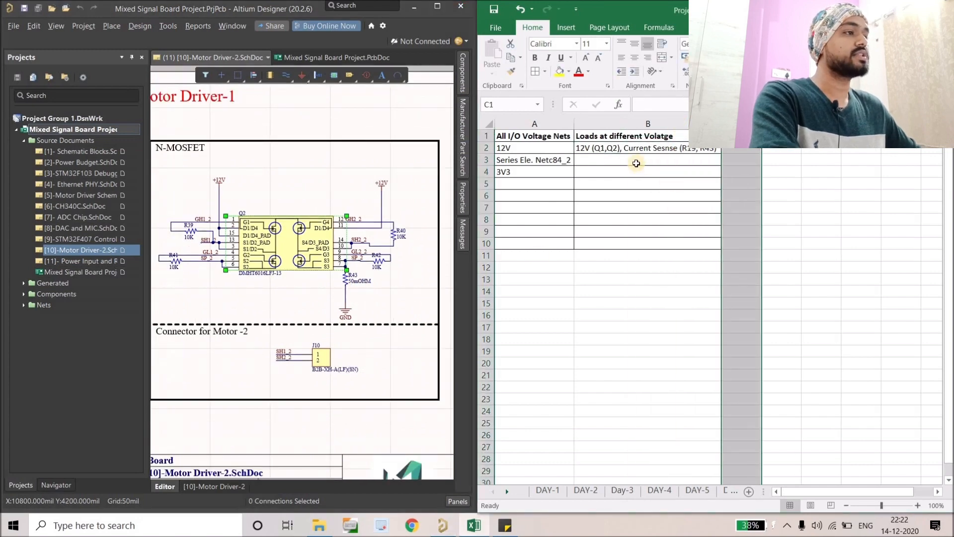
pyautogui.click(664, 160)
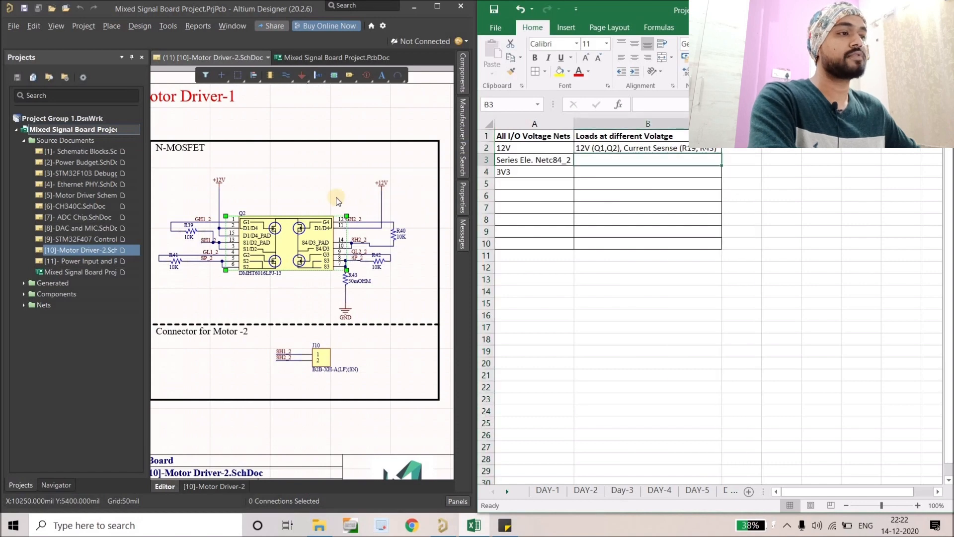
# - Look over the whole Motor Driver-2 sheet, and open the [8]-DAC and MIC schematic to check its supply nets
pyautogui.scroll(-3, 660, 150)
pyautogui.scroll(3, 660, 150)
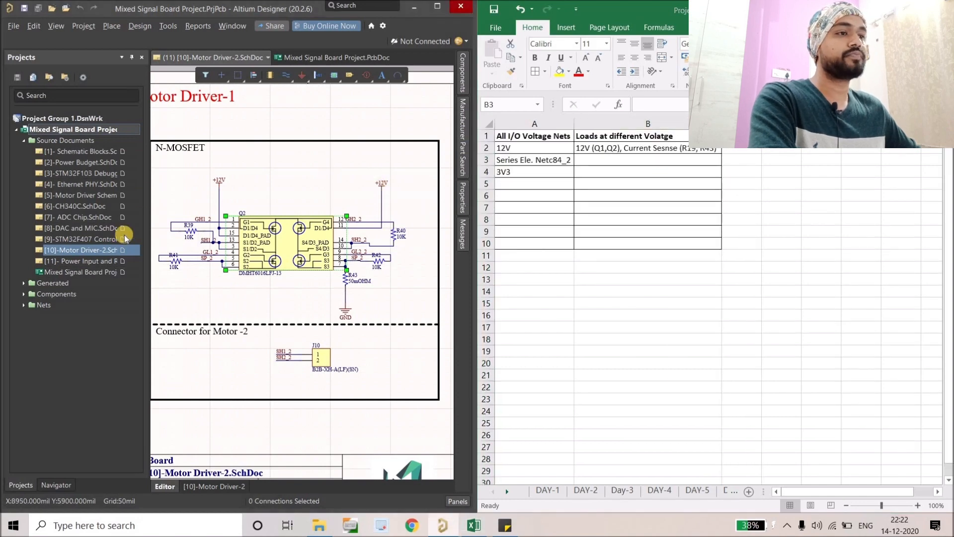
pyautogui.keyDown('ctrl'); pyautogui.scroll(-5, 258, 213); pyautogui.keyUp('ctrl')
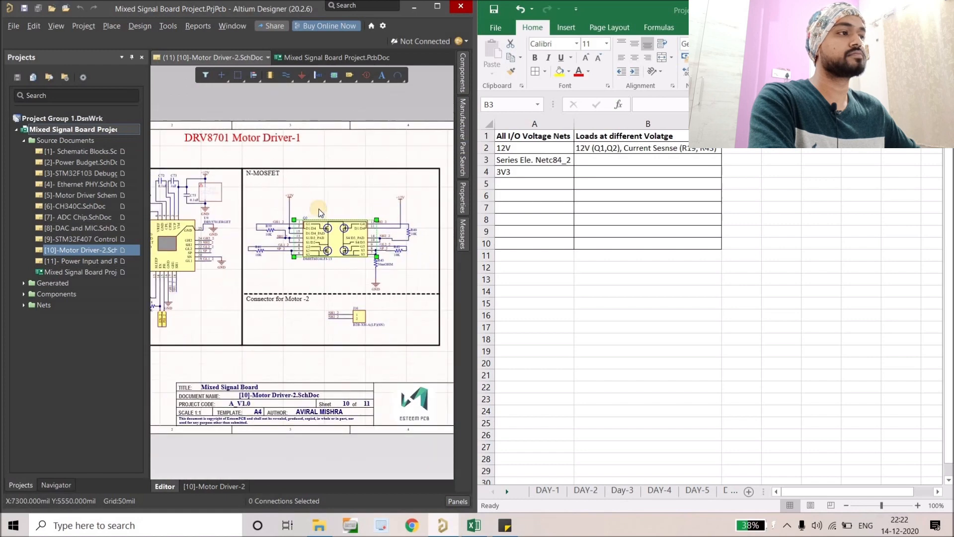
pyautogui.doubleClick(77, 228)
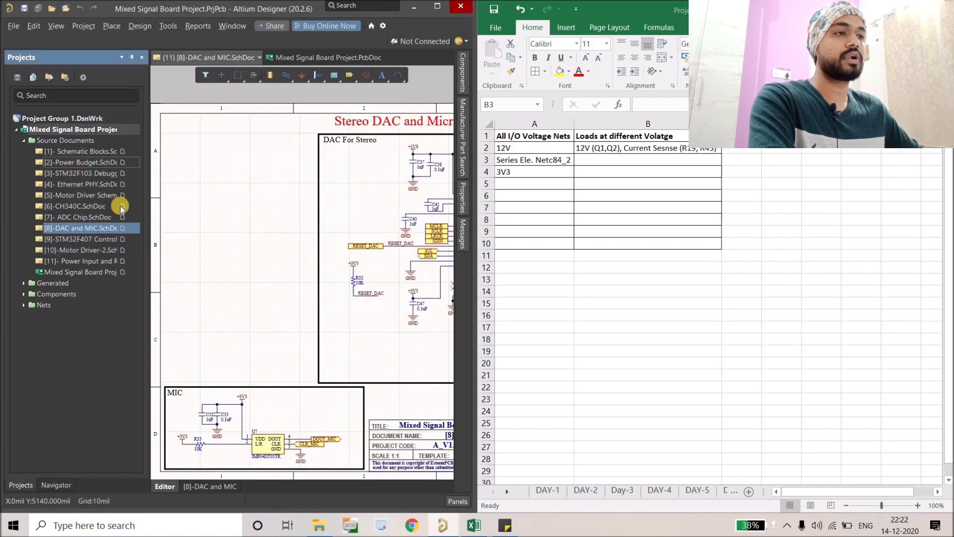
# - Open the [11]- Power Input and Regulators schematic and select the wire from diode D5 to the VIN pin of U10
pyautogui.doubleClick(68, 263)
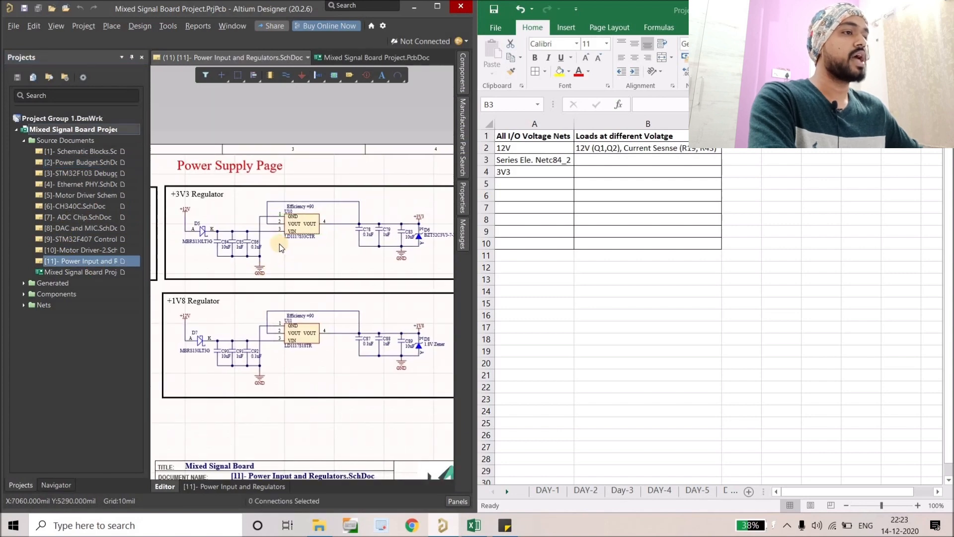
pyautogui.keyDown('ctrl'); pyautogui.scroll(4, 279, 243); pyautogui.keyUp('ctrl')
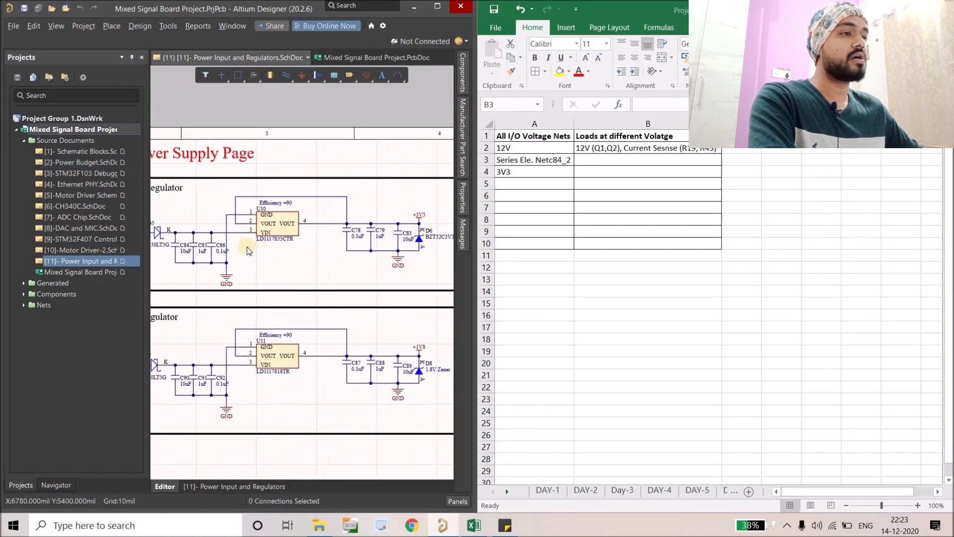
pyautogui.moveTo(203, 234); pyautogui.dragTo(243, 235, button='right')
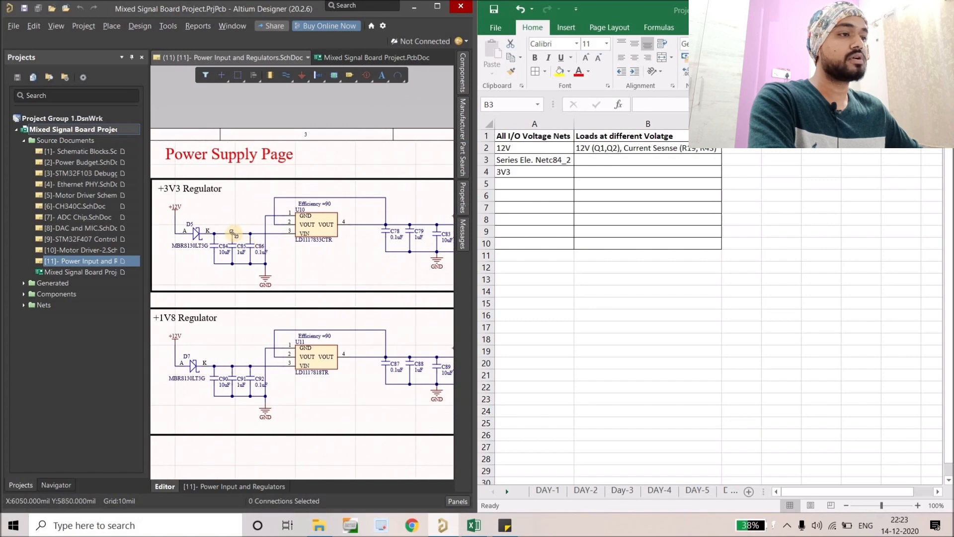
pyautogui.click(239, 233)
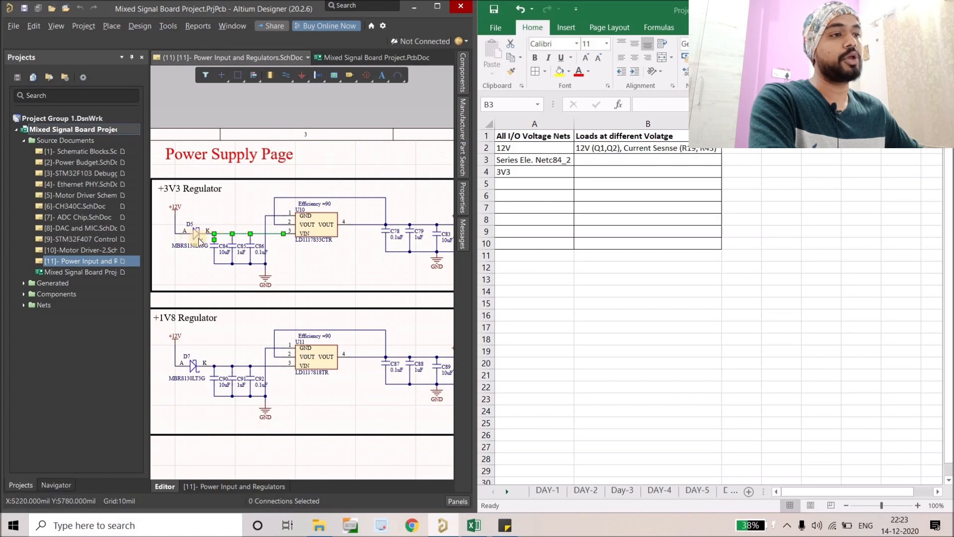
# - Enter "NETC84_2 (U10)" in cell B3 as the load of the series element net and select cell B4
pyautogui.click(608, 157)
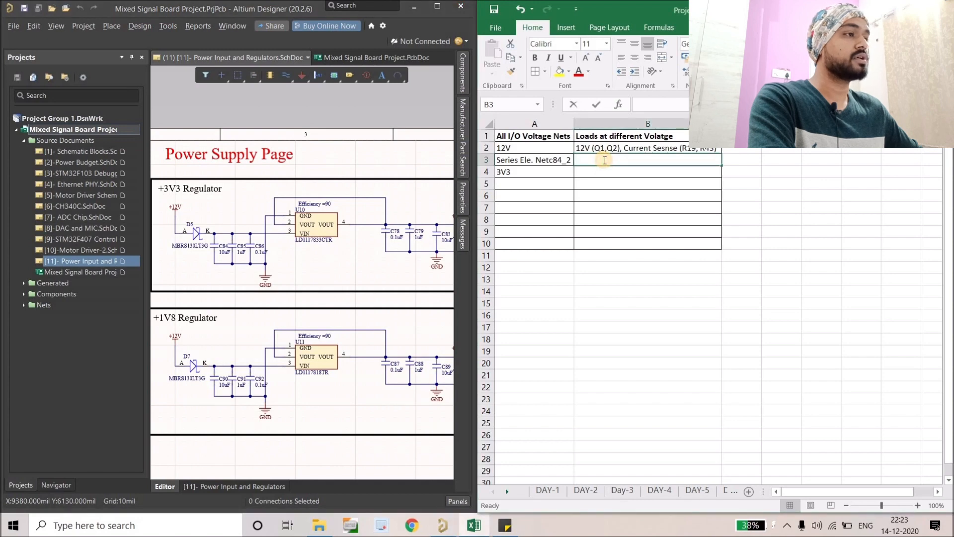
pyautogui.doubleClick(605, 160)
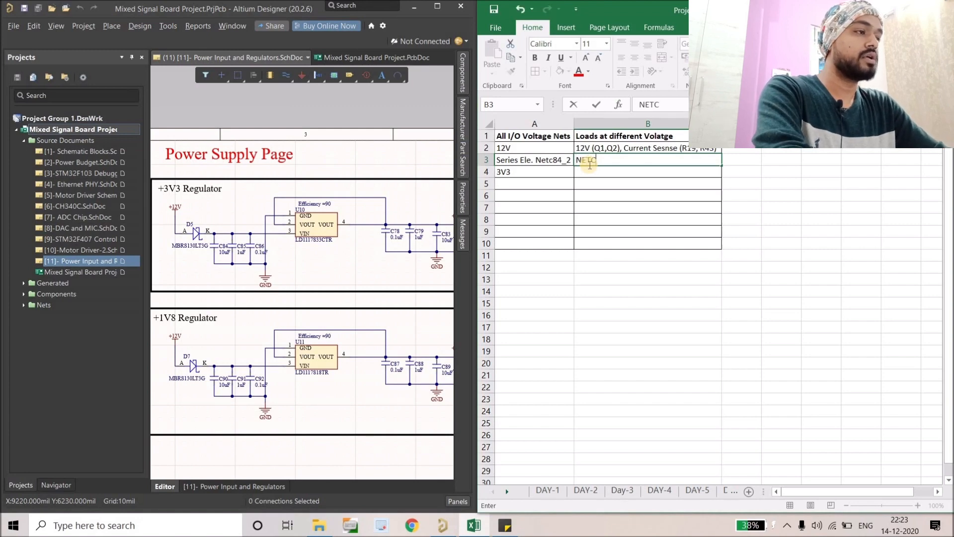
pyautogui.write('NETC84_')
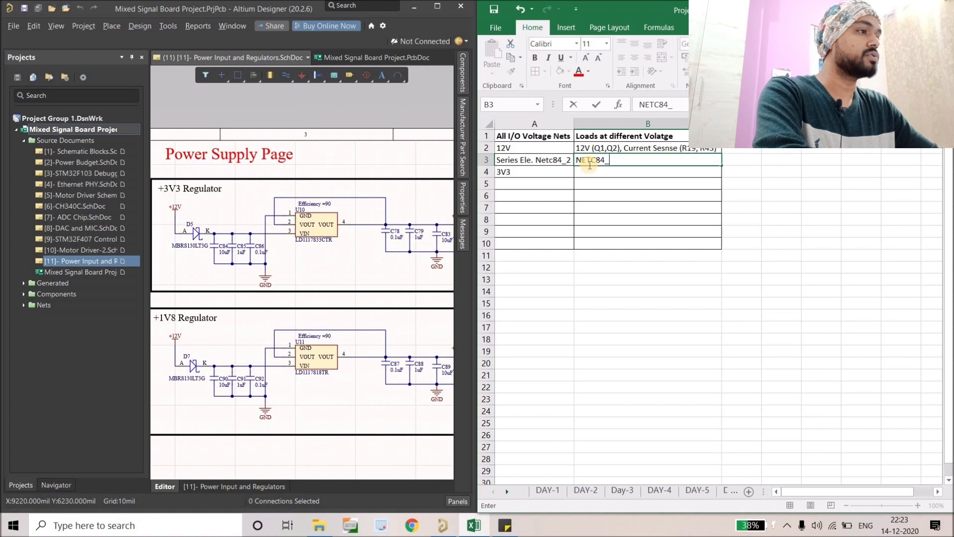
pyautogui.write('2')
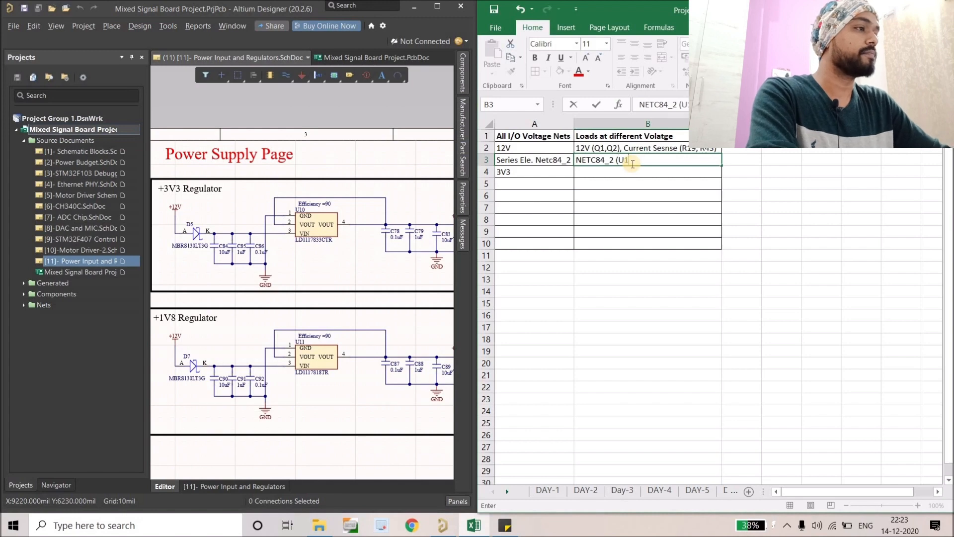
pyautogui.write('(U10')
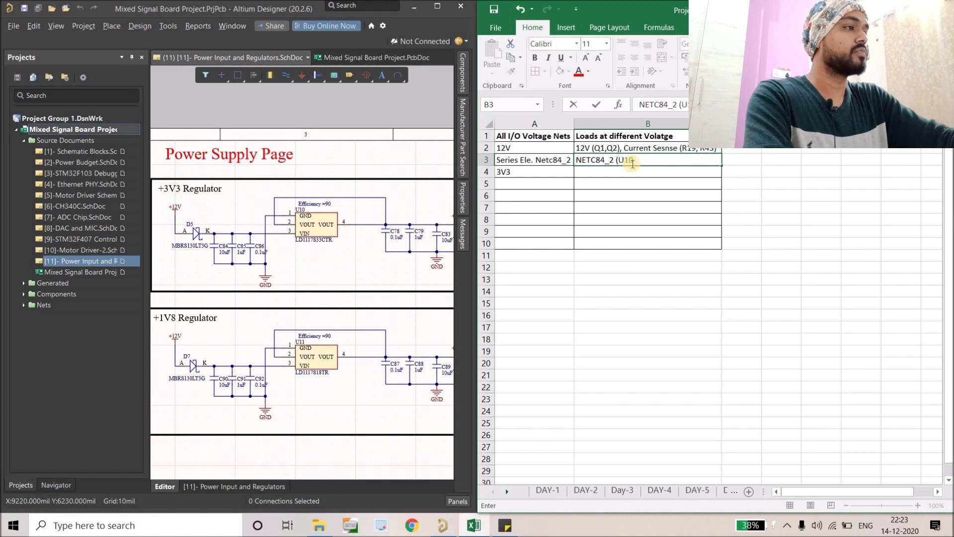
pyautogui.write(')')
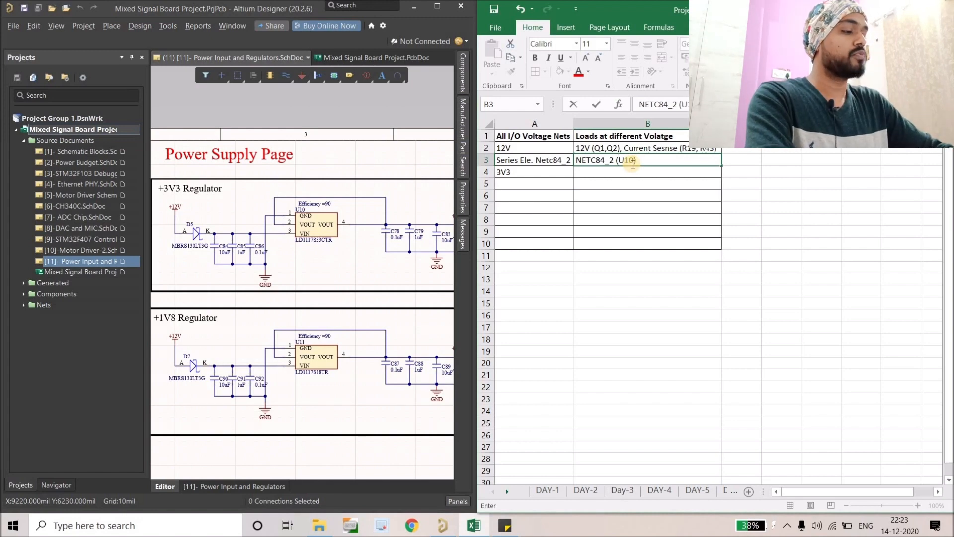
pyautogui.press('Left')
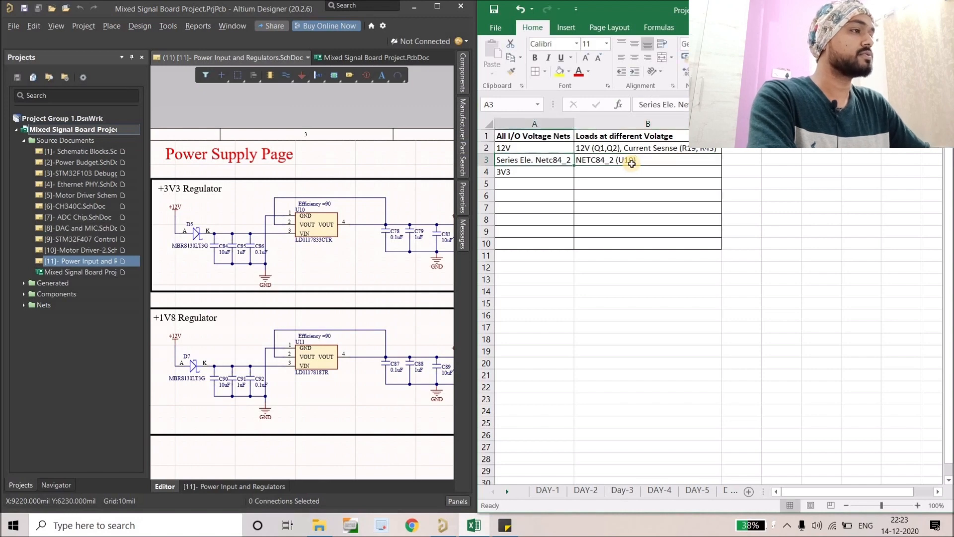
pyautogui.click(632, 166)
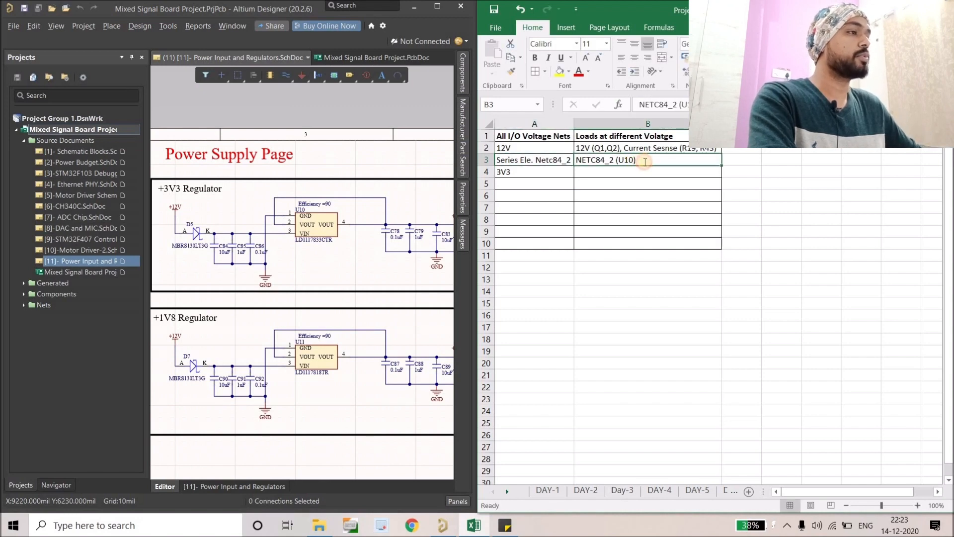
pyautogui.doubleClick(632, 166)
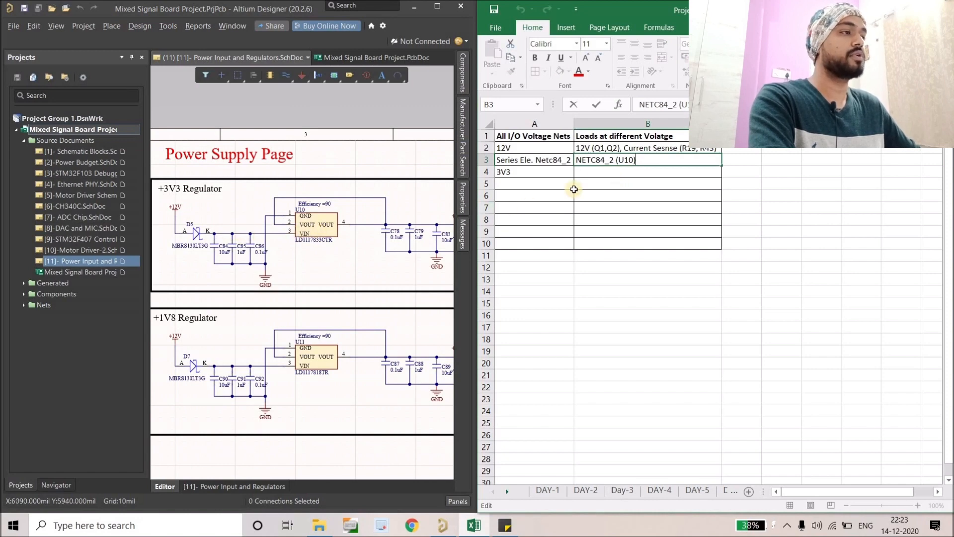
pyautogui.click(603, 173)
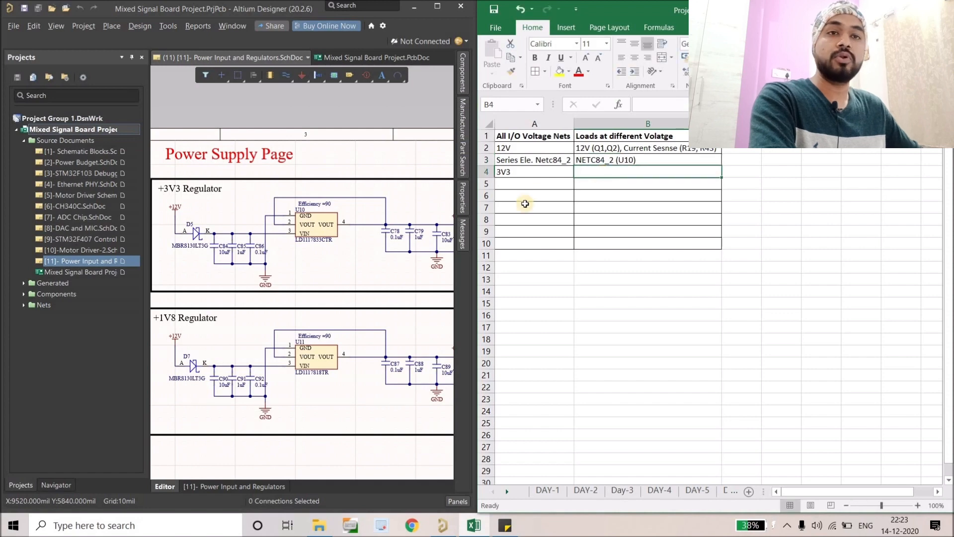
# - Look over the power supply sheet and open the [3]-STM32F103 Debugger schematic to view the whole page
pyautogui.scroll(-3, 576, 195)
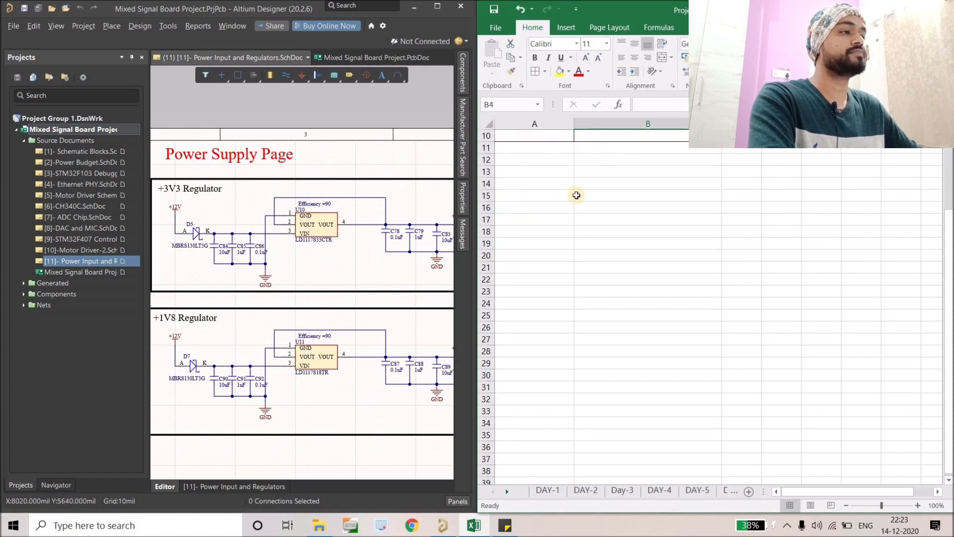
pyautogui.scroll(3, 576, 196)
pyautogui.keyDown('ctrl'); pyautogui.scroll(-2, 313, 246); pyautogui.keyUp('ctrl')
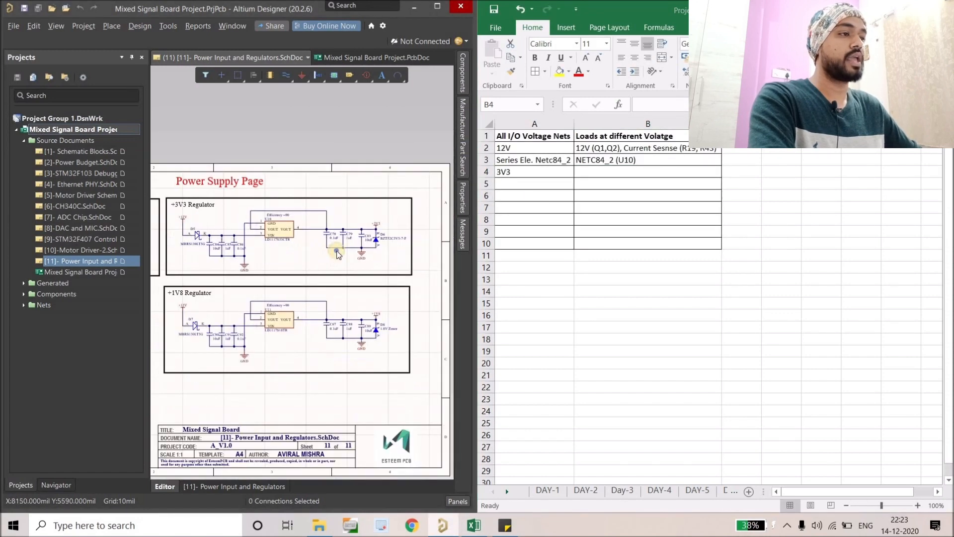
pyautogui.moveTo(336, 251); pyautogui.dragTo(359, 253, button='right')
pyautogui.keyDown('ctrl'); pyautogui.scroll(-1, 335, 251); pyautogui.keyUp('ctrl')
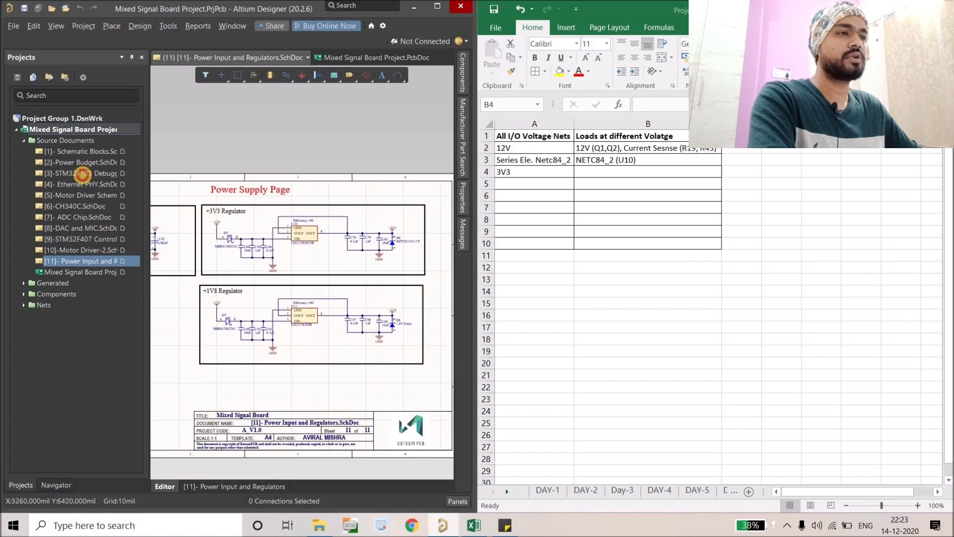
pyautogui.click(83, 173)
pyautogui.keyDown('ctrl'); pyautogui.scroll(-3, 226, 213); pyautogui.keyUp('ctrl')
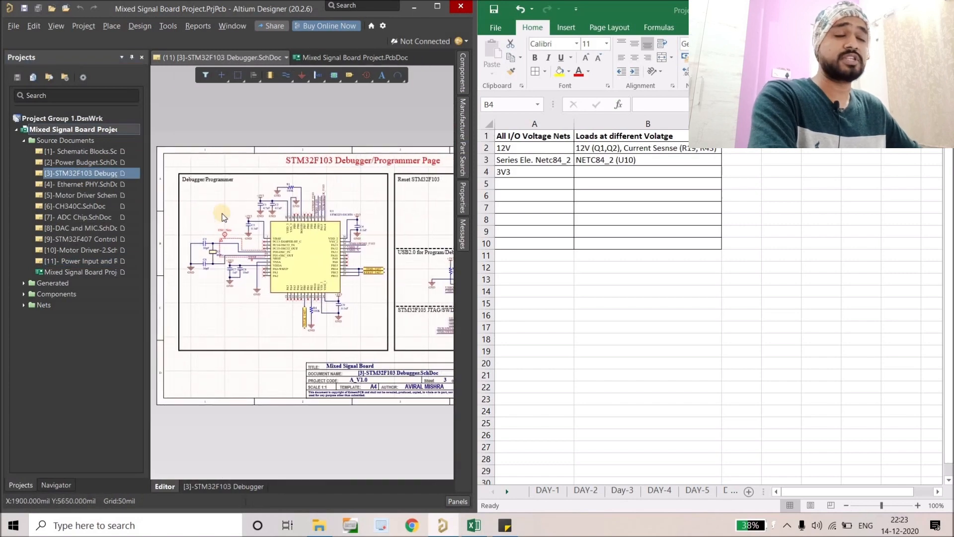
pyautogui.keyDown('ctrl'); pyautogui.scroll(-2, 221, 219); pyautogui.keyUp('ctrl')
pyautogui.moveTo(216, 217)
pyautogui.mouseDown(button='right')
pyautogui.moveTo(199, 217)
pyautogui.moveTo(218, 208)
pyautogui.mouseUp(button='right')
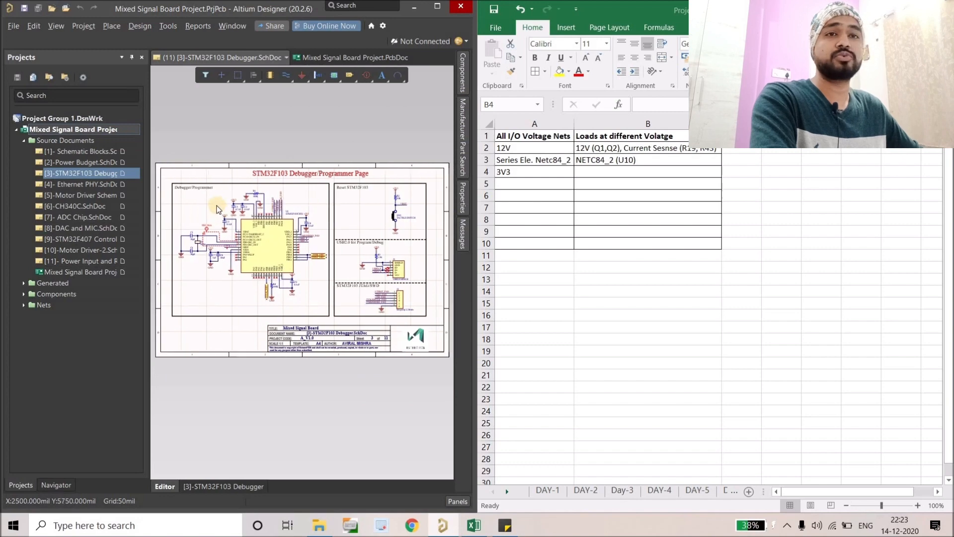
# - Open the [2]-Power Budget schematic and examine which blocks the +3V3 regulator feeds
pyautogui.click(94, 162)
pyautogui.keyDown('ctrl'); pyautogui.scroll(4, 320, 149); pyautogui.keyUp('ctrl')
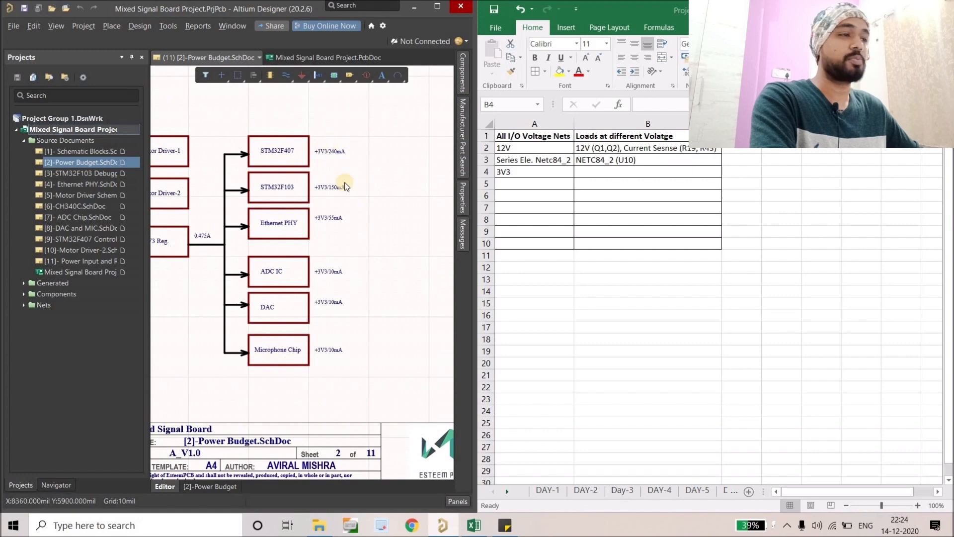
pyautogui.keyDown('shift'); pyautogui.hscroll(-2, 373, 192); pyautogui.keyUp('shift')
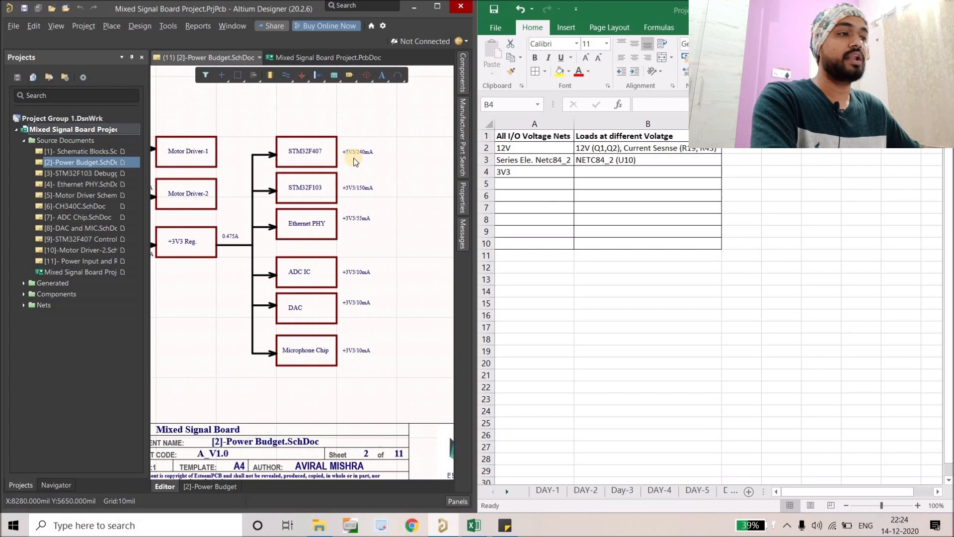
pyautogui.moveTo(369, 162); pyautogui.dragTo(372, 162, button='right')
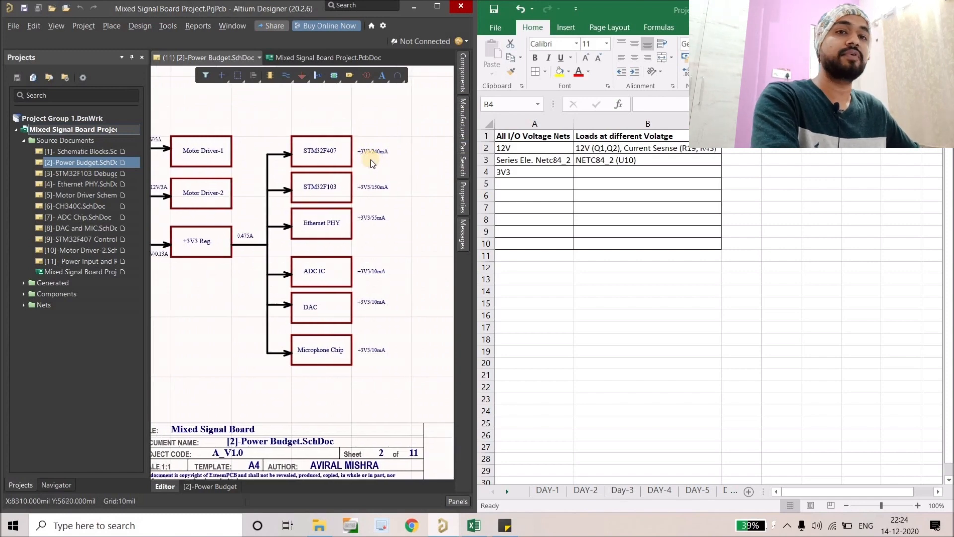
# - Select chip U1 in the [3]-STM32F103 Debugger schematic and begin the loads entry in cell B4 with "3V3(U1,"
pyautogui.doubleClick(91, 178)
pyautogui.keyDown('ctrl'); pyautogui.scroll(3, 328, 231); pyautogui.keyUp('ctrl')
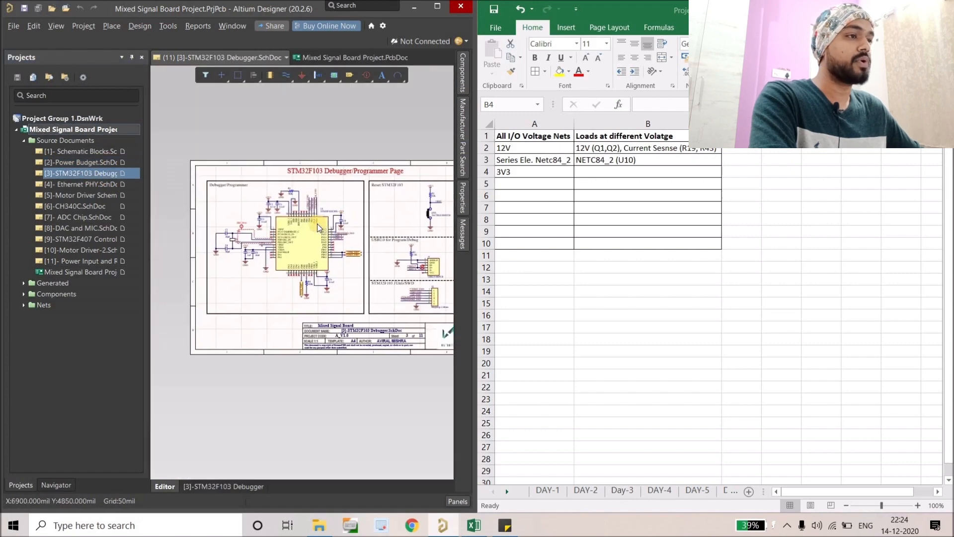
pyautogui.keyDown('ctrl'); pyautogui.scroll(2, 315, 228); pyautogui.keyUp('ctrl')
pyautogui.moveTo(315, 227); pyautogui.dragTo(296, 232, button='right')
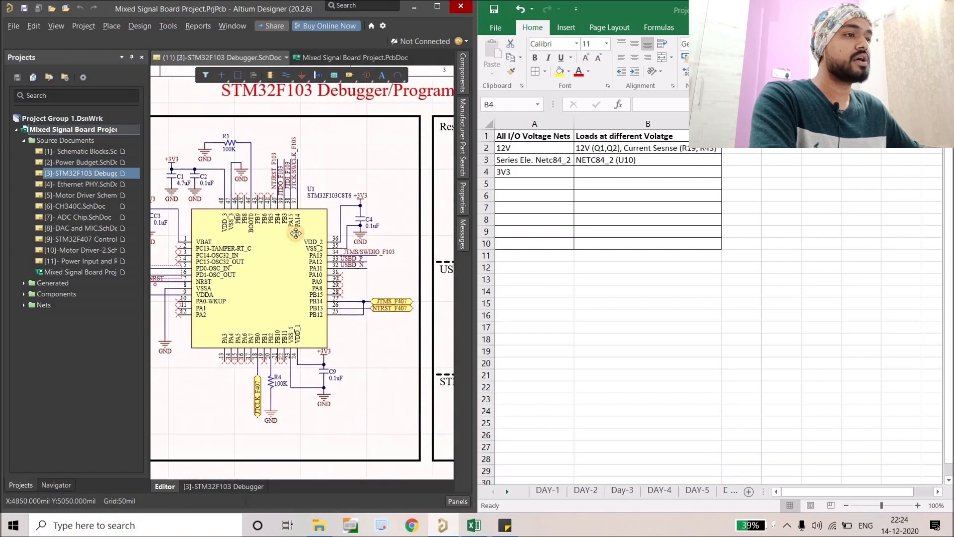
pyautogui.click(290, 231)
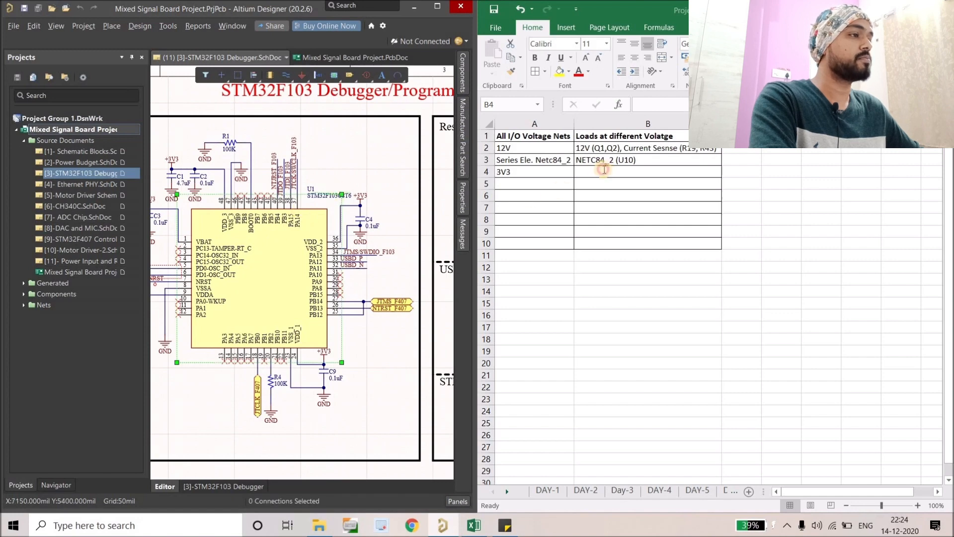
pyautogui.click(604, 169)
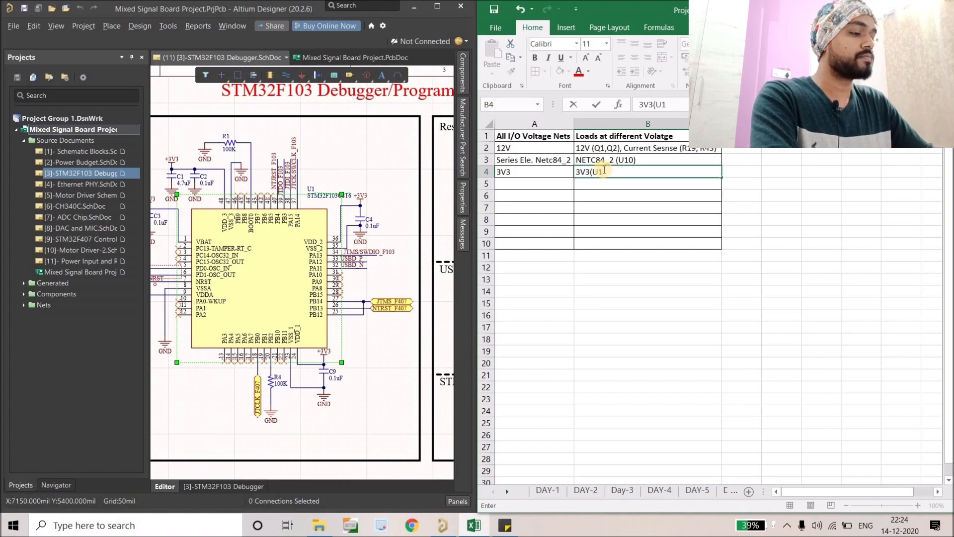
pyautogui.click(339, 170)
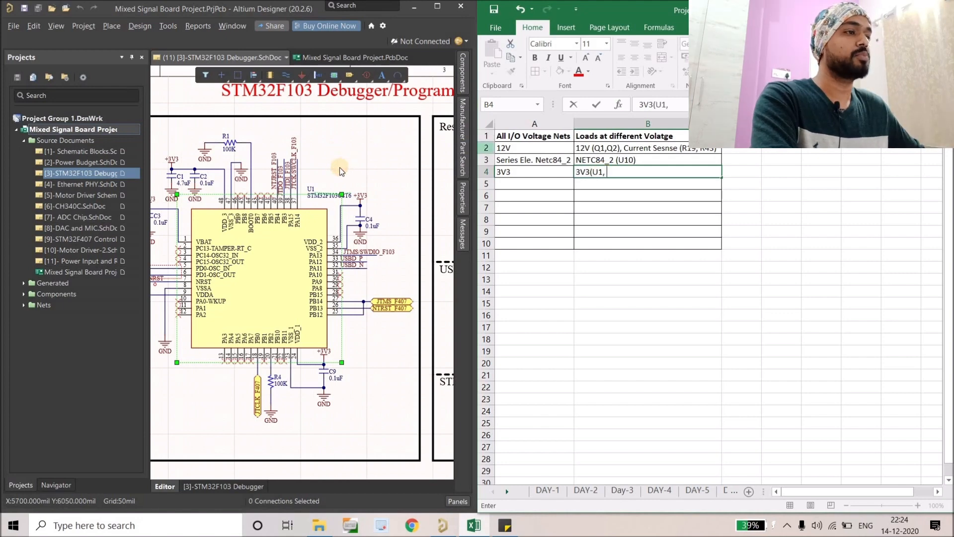
# - Open the [4]- Ethernet PHY schematic, find the PHY chip's designator and add U2 to the 3V3 loads in cell B4
pyautogui.keyDown('ctrl'); pyautogui.scroll(-2, 339, 170); pyautogui.keyUp('ctrl')
pyautogui.moveTo(430, 190); pyautogui.dragTo(198, 181, button='right')
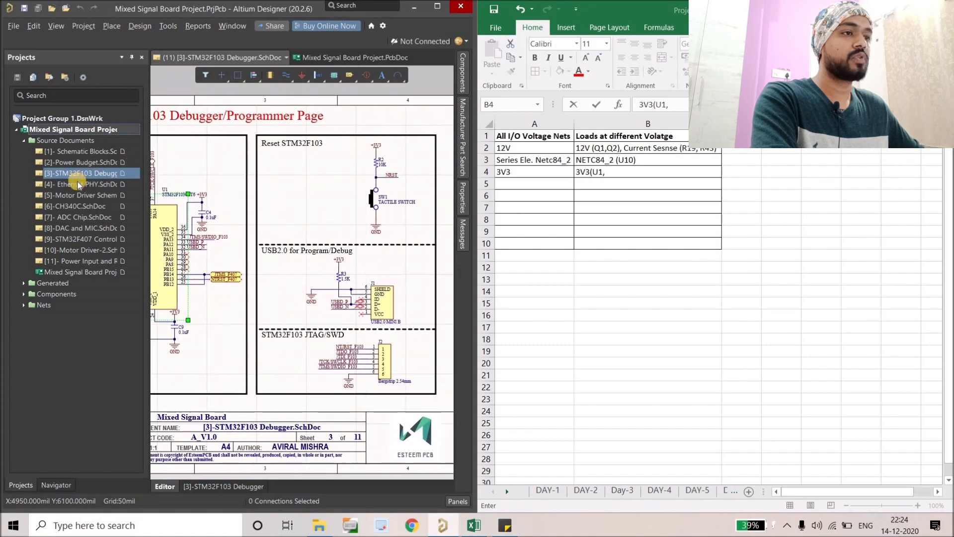
pyautogui.click(80, 184)
pyautogui.keyDown('ctrl'); pyautogui.scroll(-2, 276, 211); pyautogui.keyUp('ctrl')
pyautogui.moveTo(276, 211); pyautogui.dragTo(108, 186, button='right')
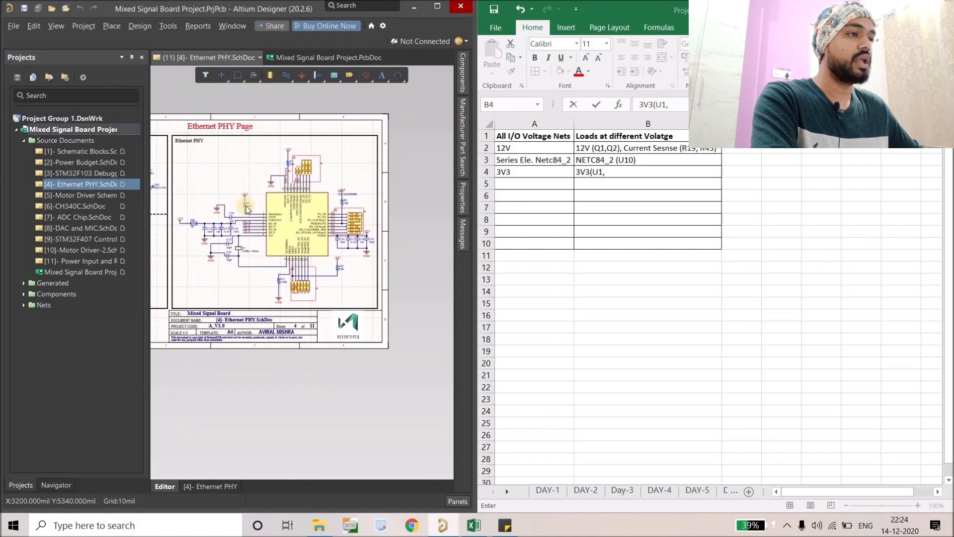
pyautogui.keyDown('ctrl'); pyautogui.scroll(2, 229, 196); pyautogui.keyUp('ctrl')
pyautogui.moveTo(211, 190); pyautogui.dragTo(191, 169, button='right')
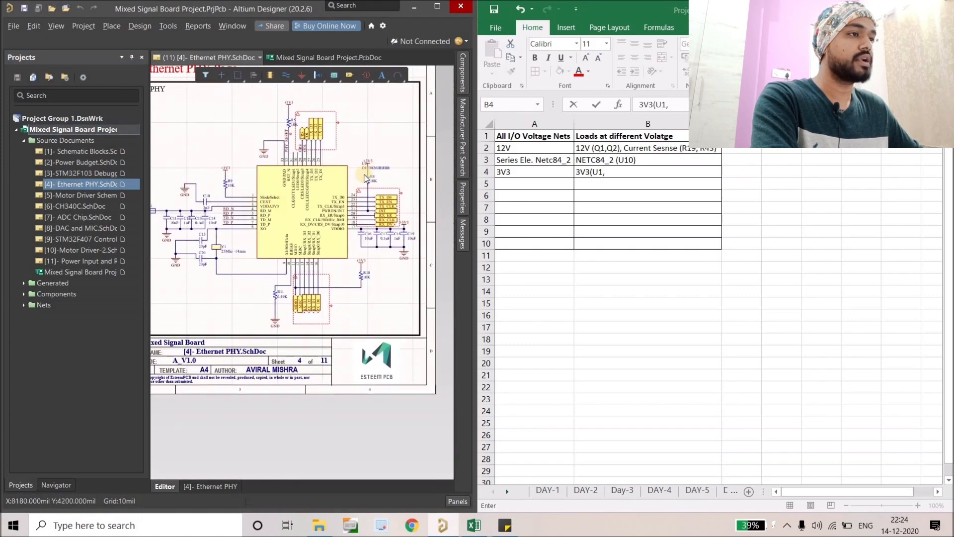
pyautogui.keyDown('ctrl'); pyautogui.scroll(2, 366, 178); pyautogui.keyUp('ctrl')
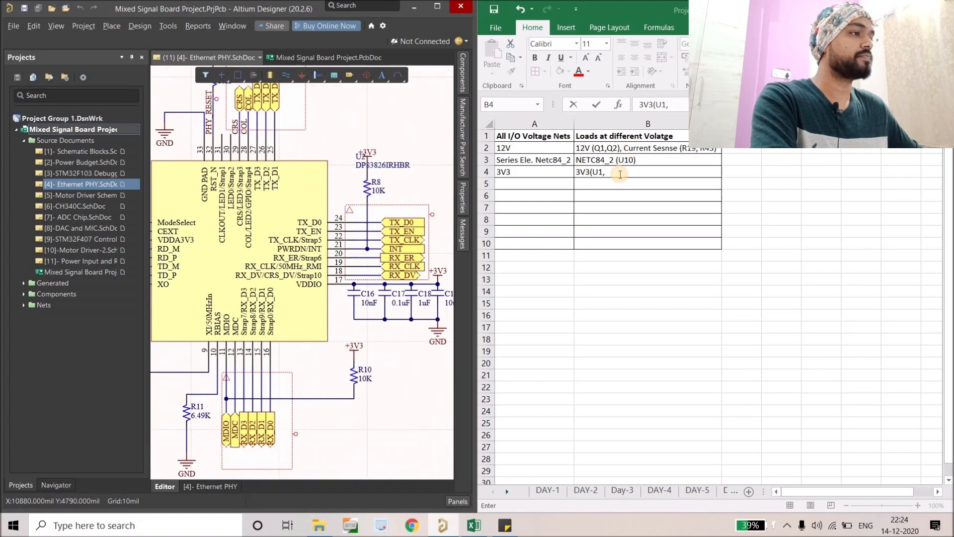
pyautogui.click(620, 174)
pyautogui.write('U')
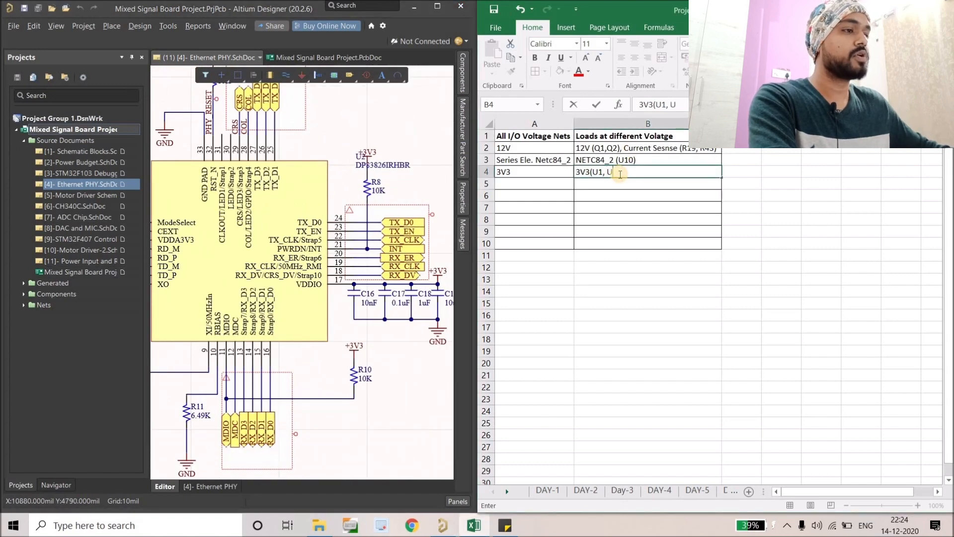
pyautogui.write('2')
# - Check the +3V3 supply at the VDDIO pin of U2 and complete cell B4 as "3V3(U1, U2)"
pyautogui.keyDown('ctrl'); pyautogui.scroll(-2, 393, 373); pyautogui.keyUp('ctrl')
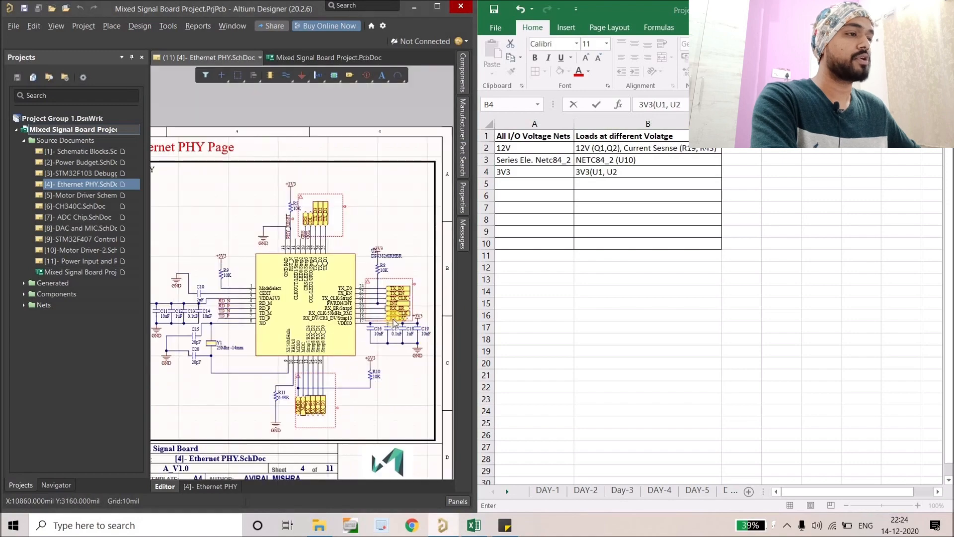
pyautogui.keyDown('ctrl'); pyautogui.scroll(4, 394, 322); pyautogui.keyUp('ctrl')
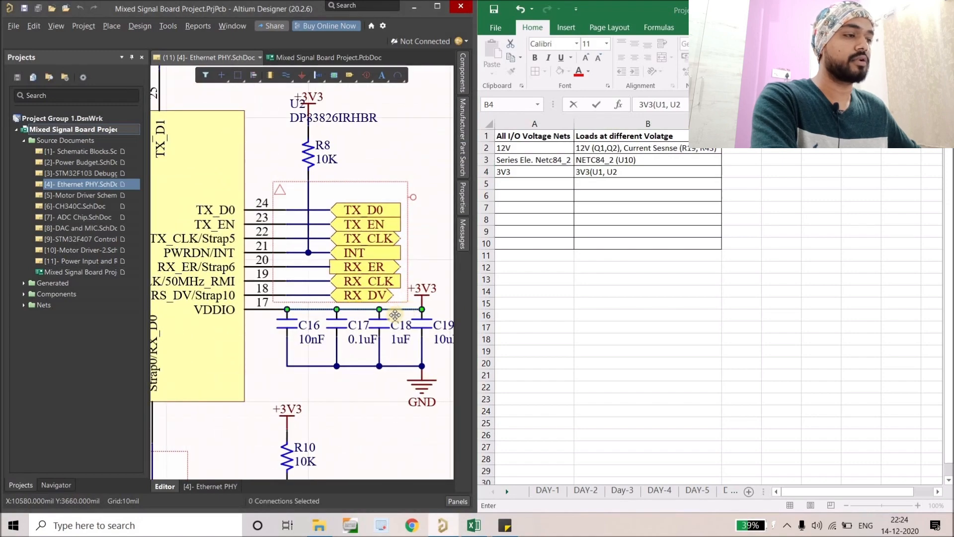
pyautogui.moveTo(369, 323); pyautogui.dragTo(349, 325, button='right')
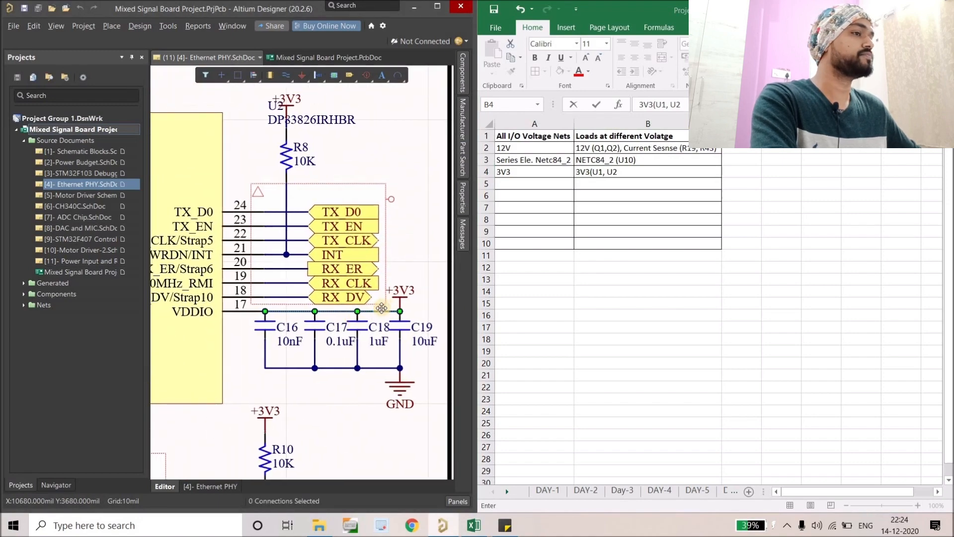
pyautogui.keyDown('ctrl'); pyautogui.scroll(-2, 381, 308); pyautogui.keyUp('ctrl')
pyautogui.click(638, 174)
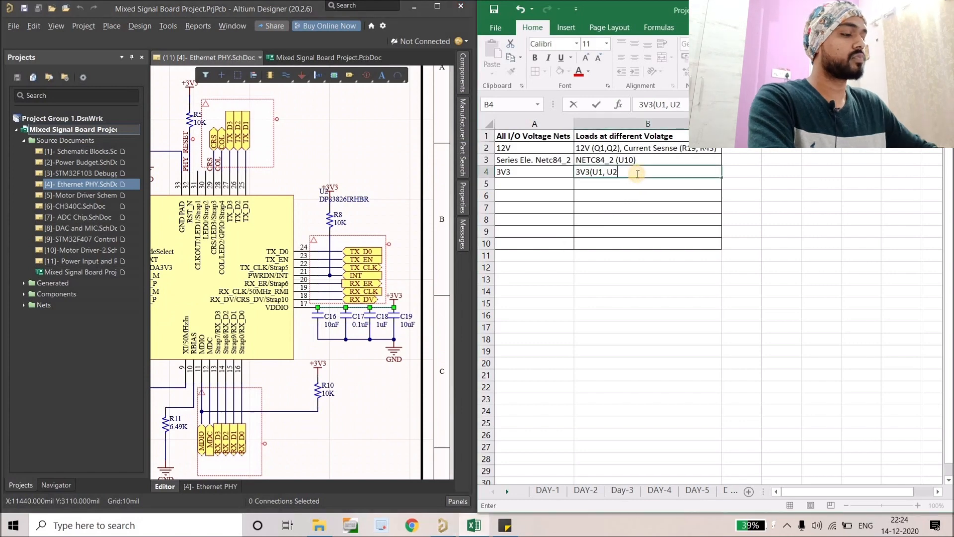
pyautogui.write(')')
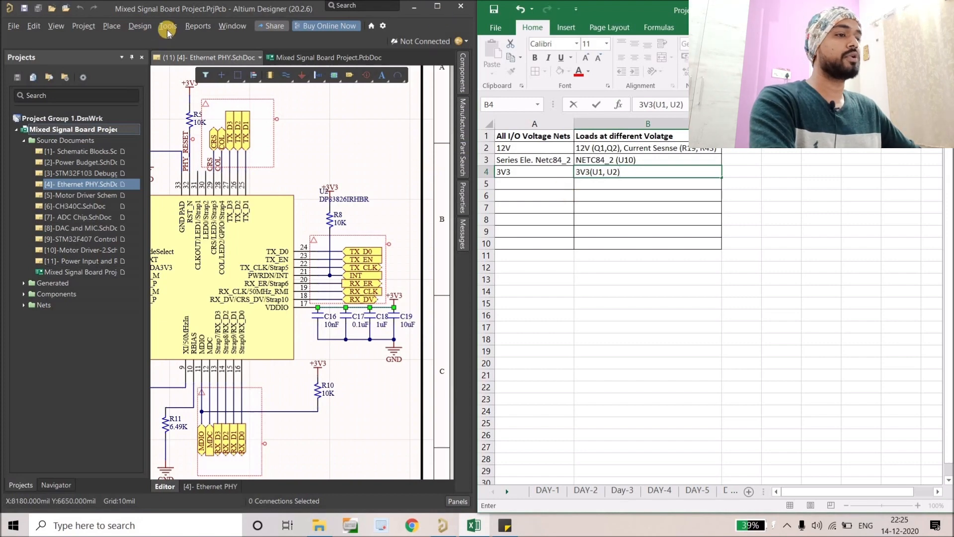
# - Open the Mixed Signal Board Project PCB document and launch the PDN Analyzer
pyautogui.doubleClick(60, 272)
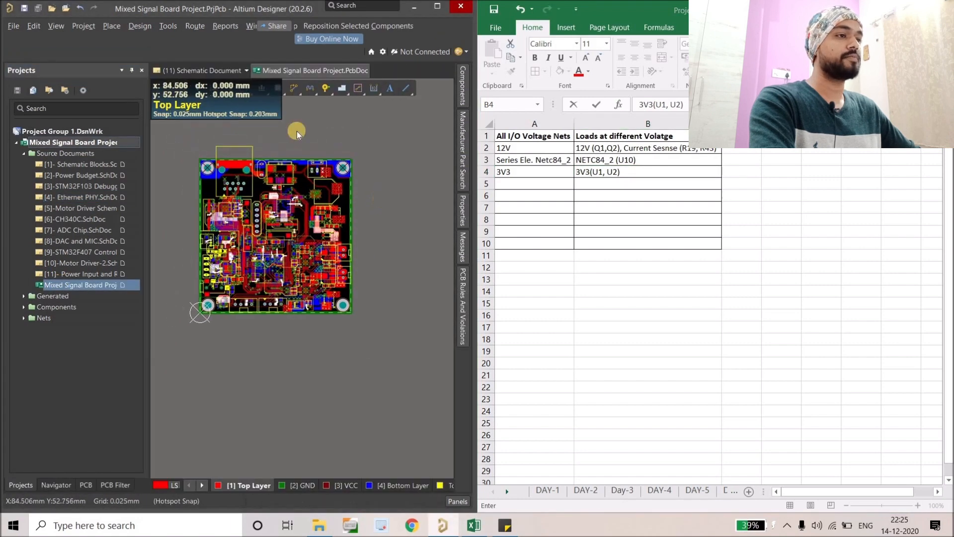
pyautogui.click(168, 25)
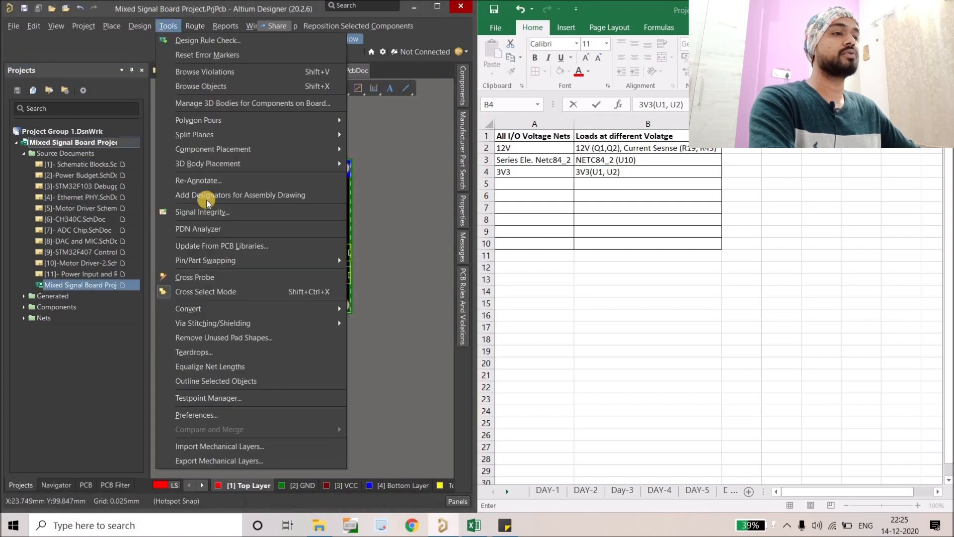
pyautogui.click(206, 229)
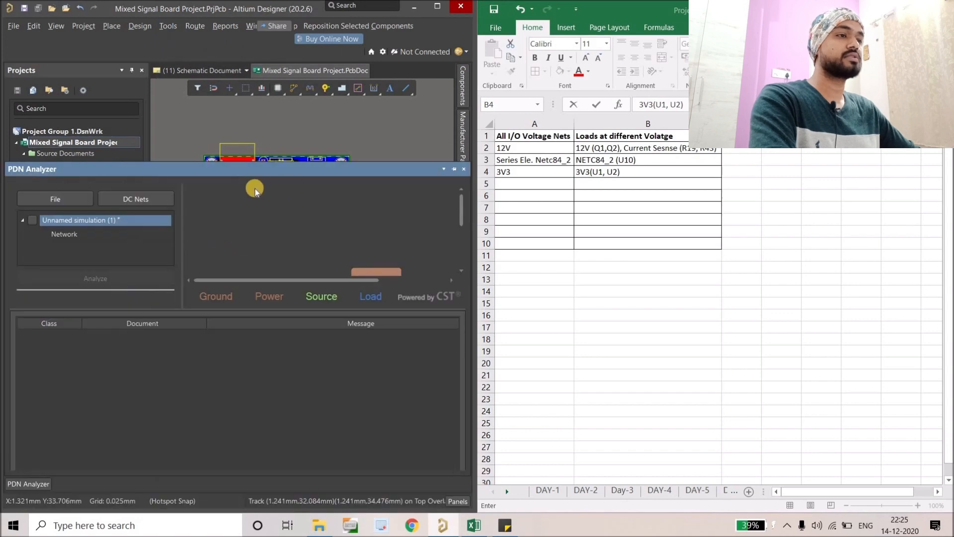
# - Remove all currently identified nets in the DC Net Identification settings and deselect every potential DC net
pyautogui.click(139, 201)
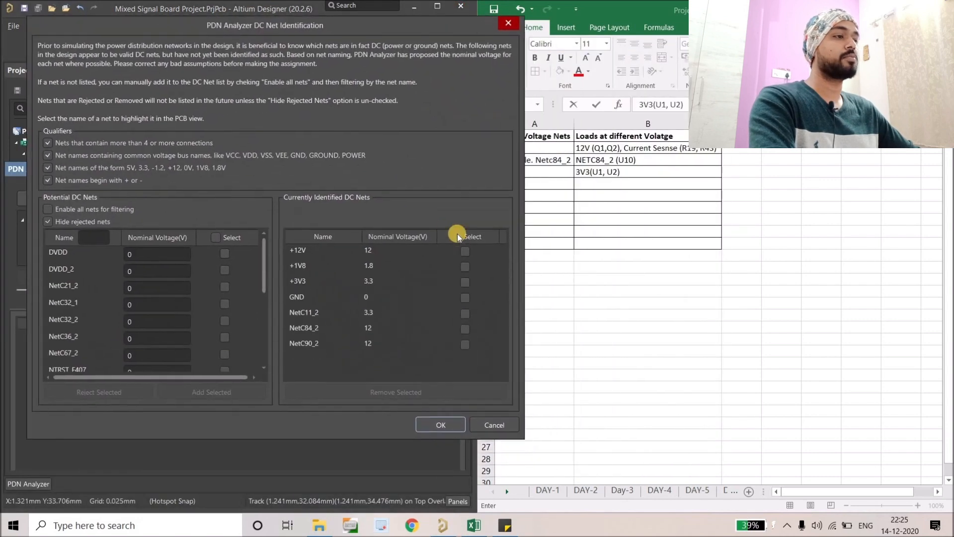
pyautogui.click(456, 234)
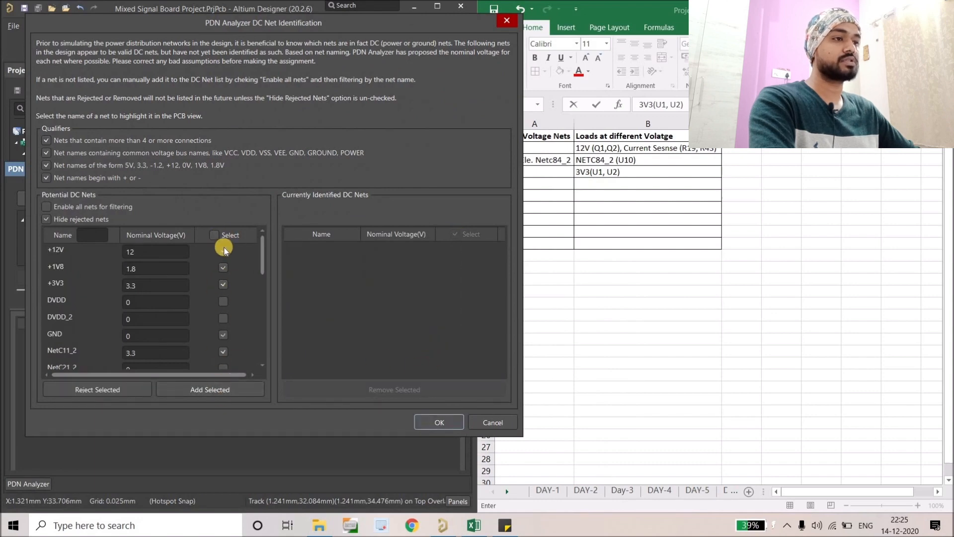
pyautogui.click(214, 235)
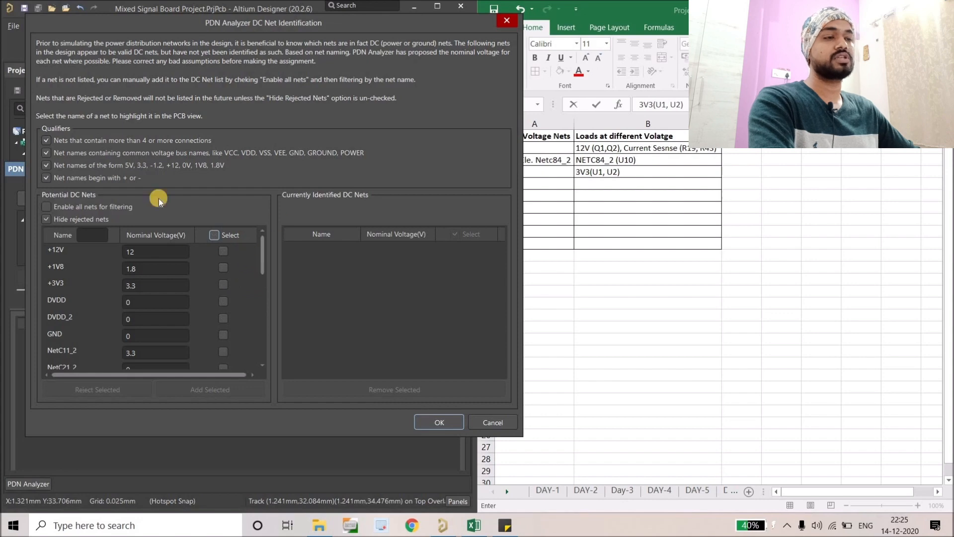
pyautogui.moveTo(291, 32); pyautogui.dragTo(251, 28)
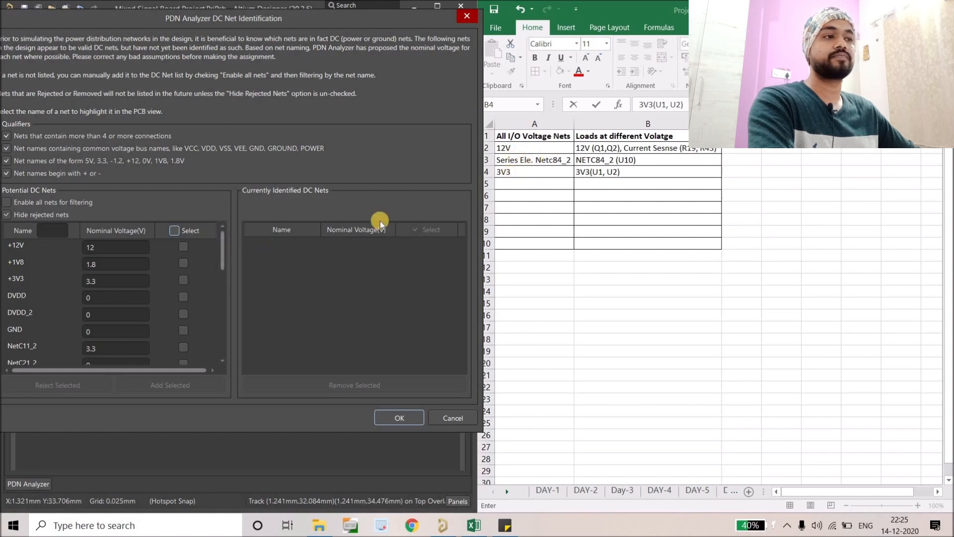
# - Select +12V, NetC84_2 and +3V3 among the potential DC nets and add them to the identified DC nets
pyautogui.click(185, 247)
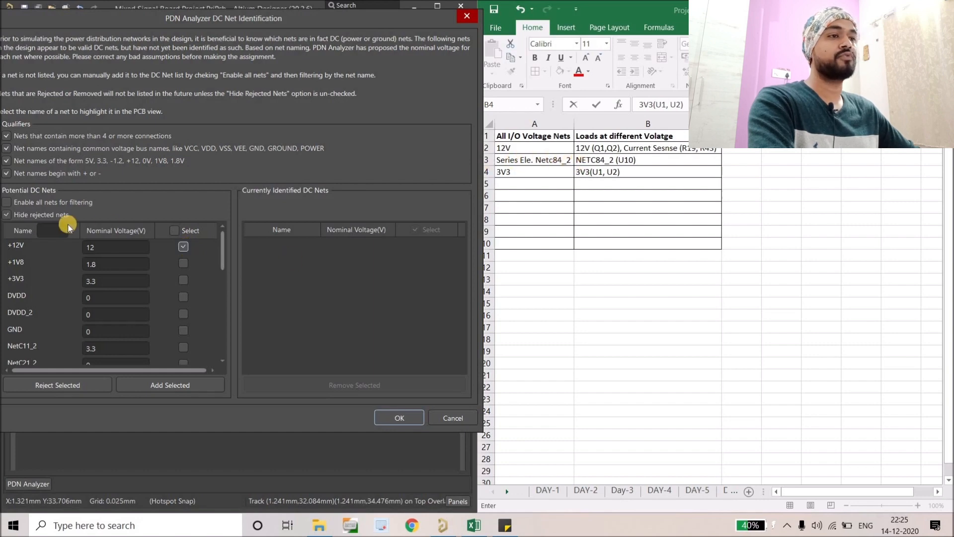
pyautogui.scroll(-2, 147, 323)
pyautogui.scroll(-3, 147, 323)
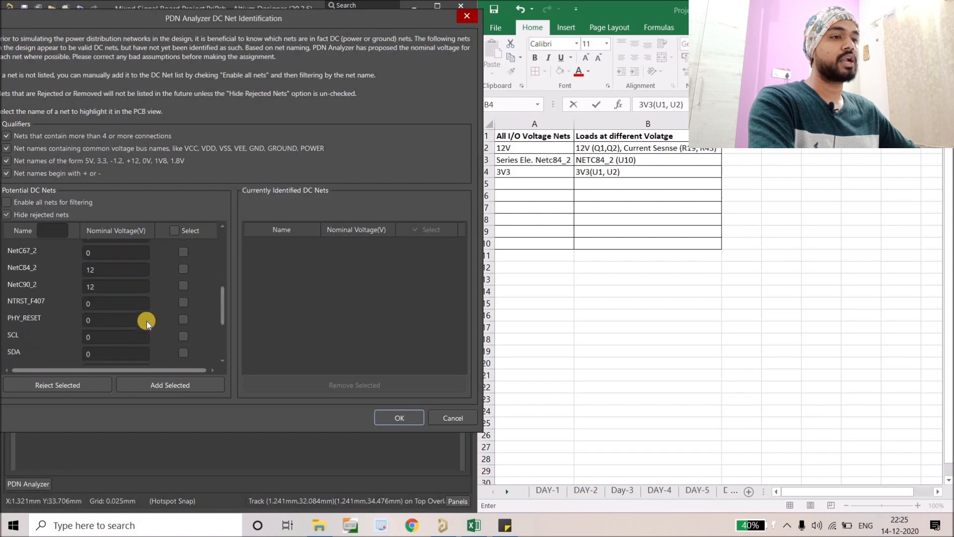
pyautogui.scroll(-2, 150, 318)
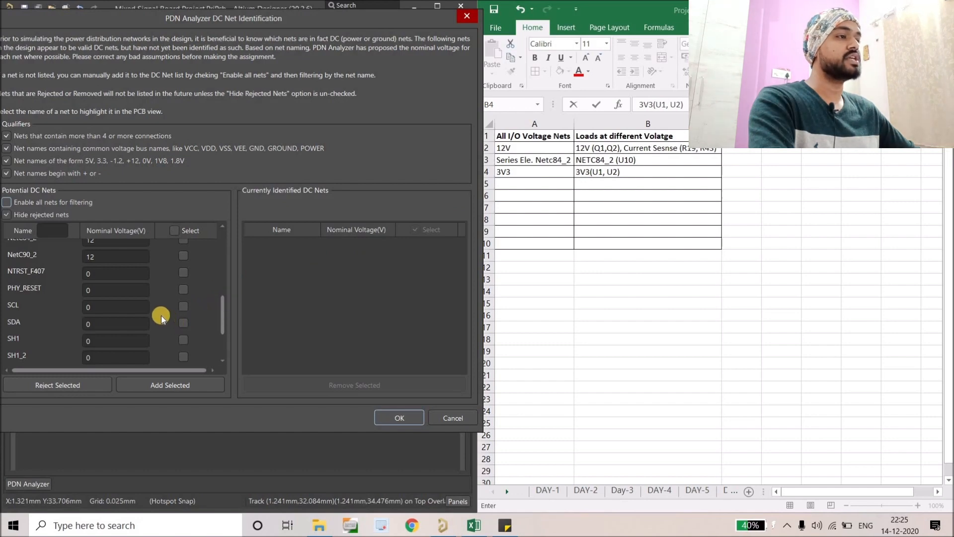
pyautogui.scroll(4, 142, 319)
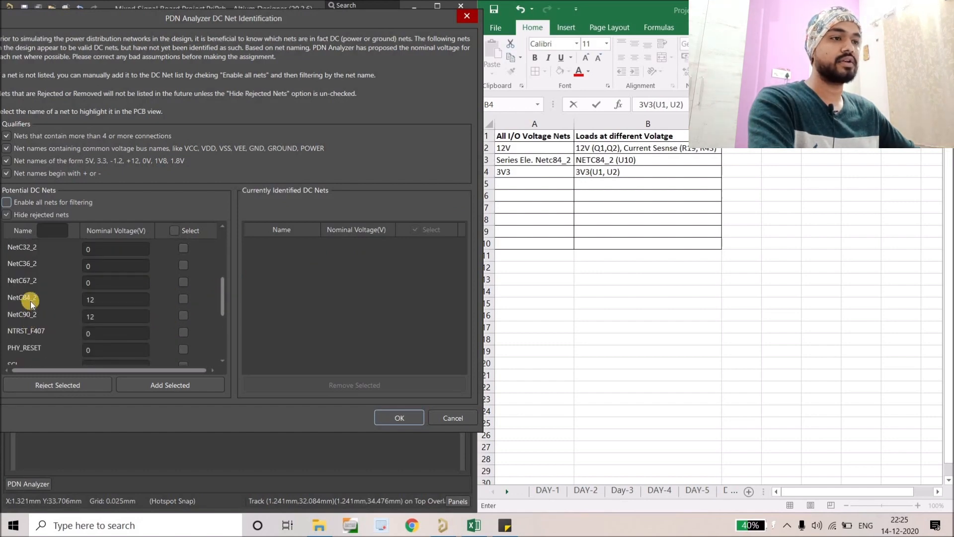
pyautogui.click(183, 299)
pyautogui.doubleClick(103, 299)
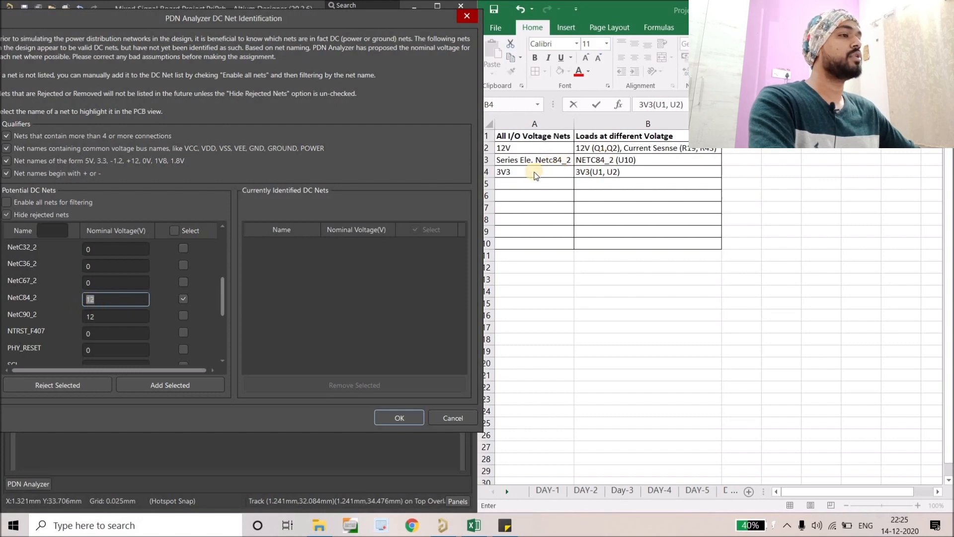
pyautogui.scroll(5, 157, 303)
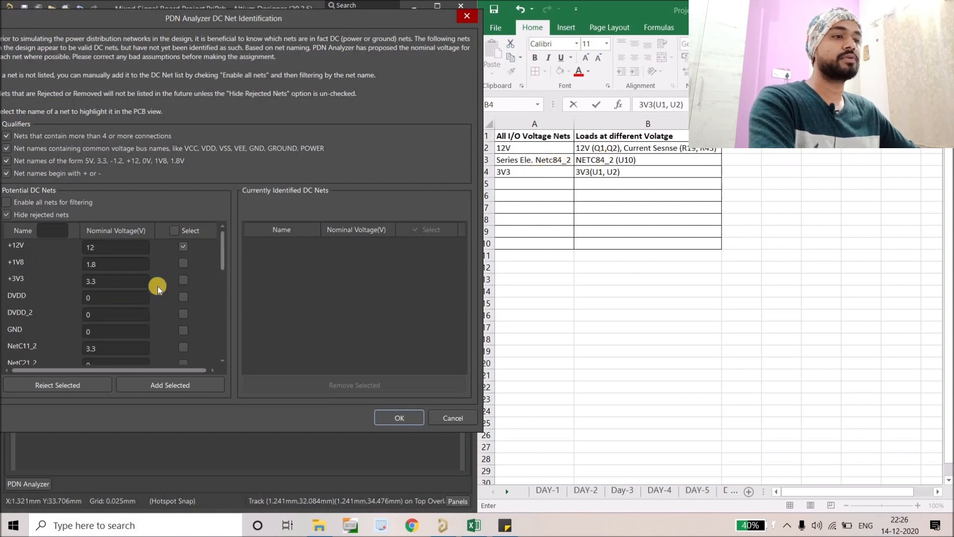
pyautogui.click(184, 279)
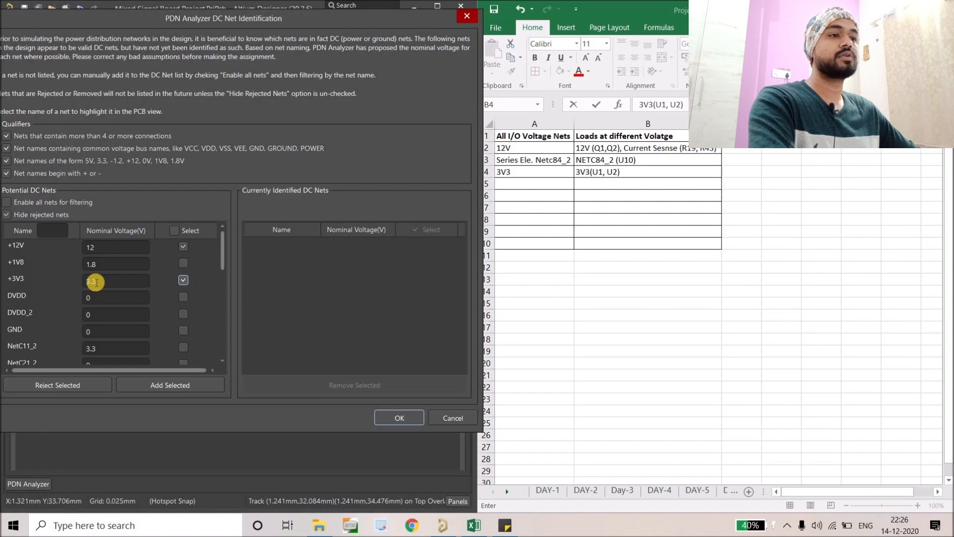
pyautogui.click(169, 391)
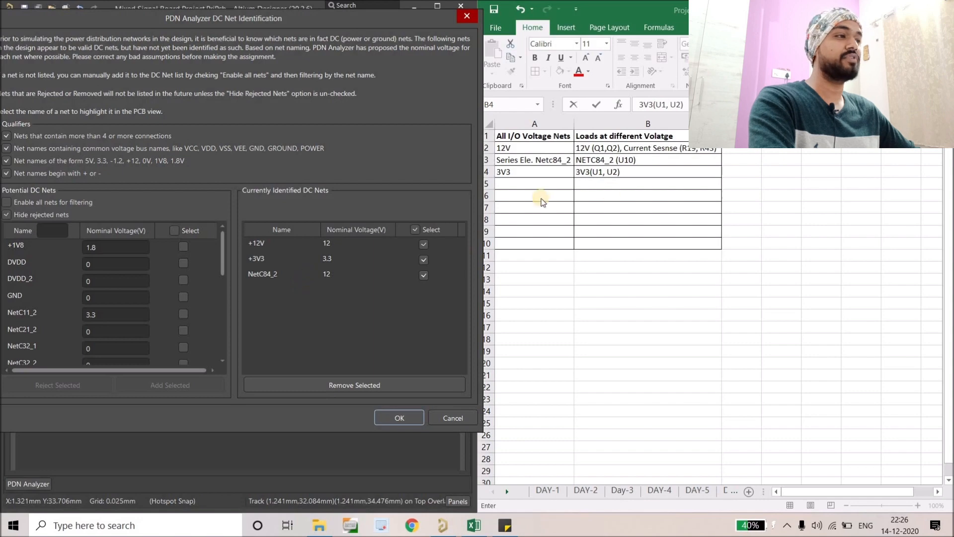
# - Add GND to the identified DC nets and accept the DC net identification
pyautogui.click(183, 296)
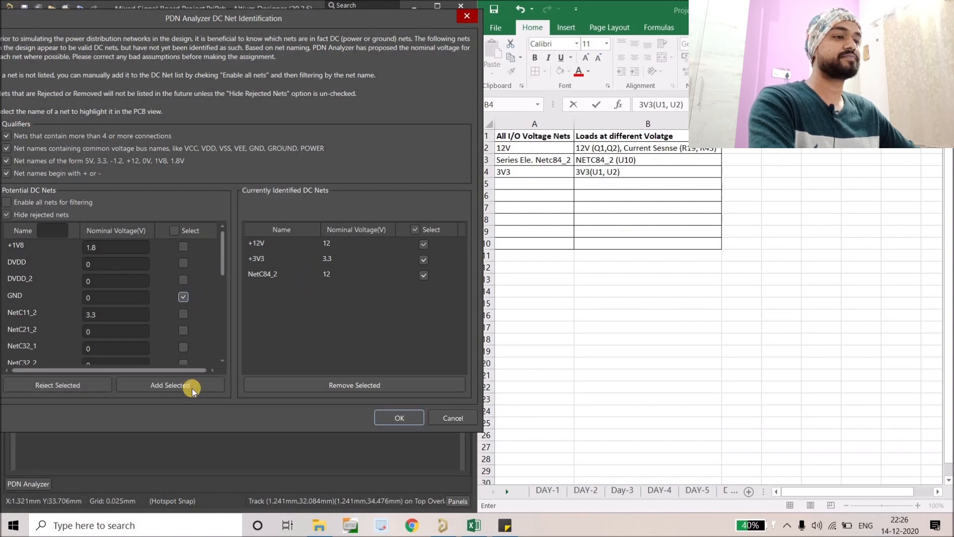
pyautogui.click(199, 385)
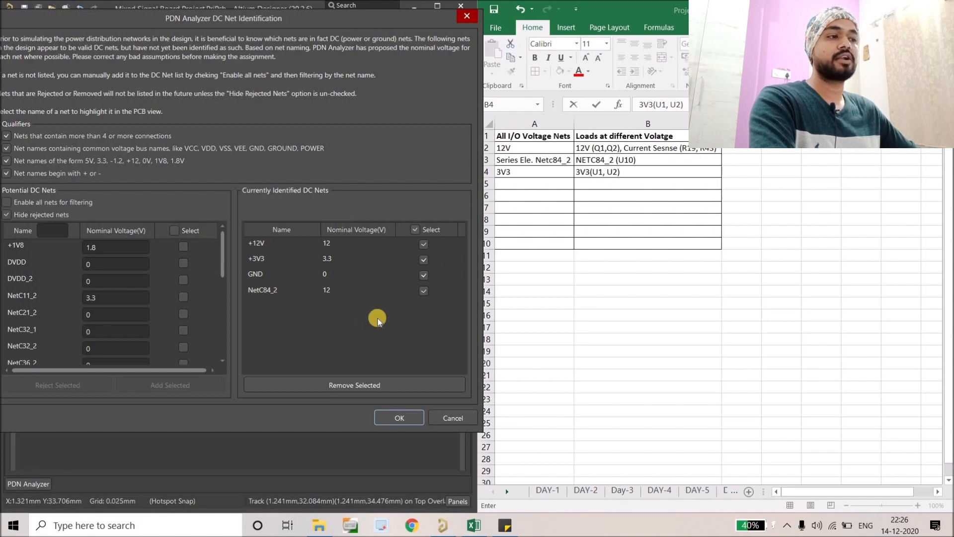
pyautogui.click(401, 418)
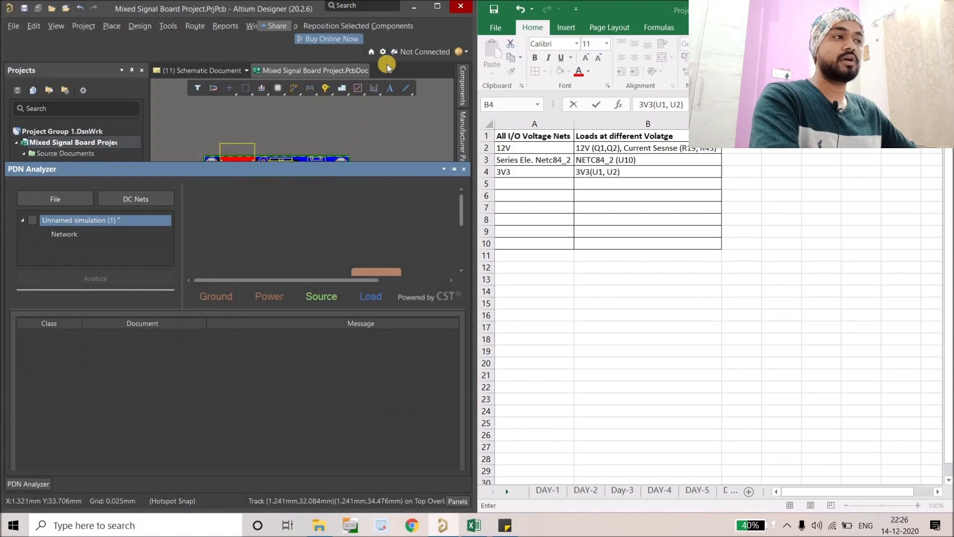
# - Switch the PDN Analyzer to Compact Layout in a maximized window and look through its Visual, Messages and Config pages
pyautogui.click(438, 7)
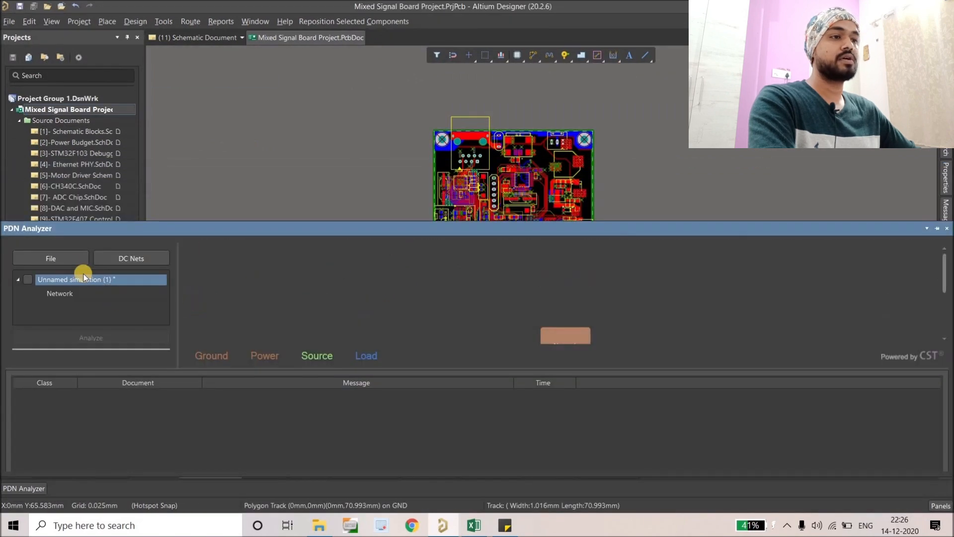
pyautogui.click(59, 259)
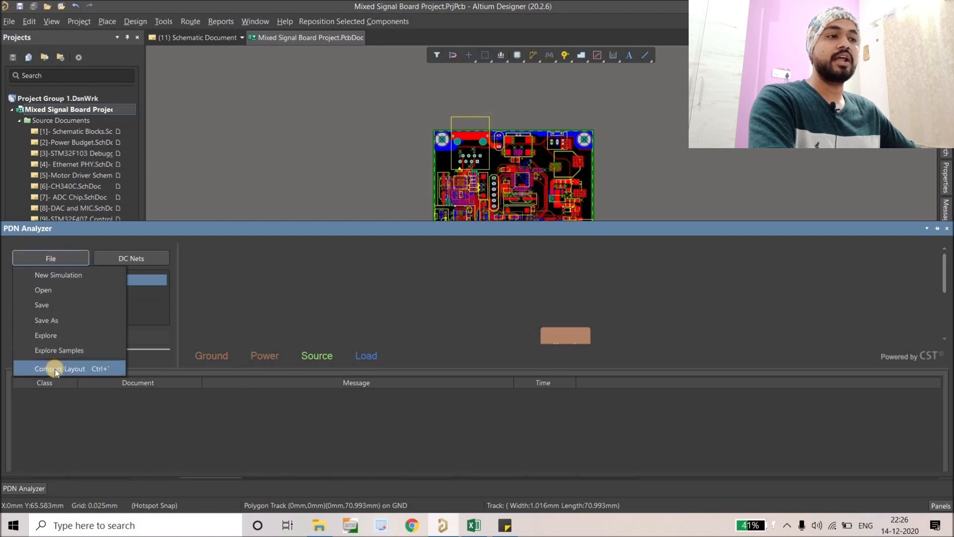
pyautogui.click(68, 369)
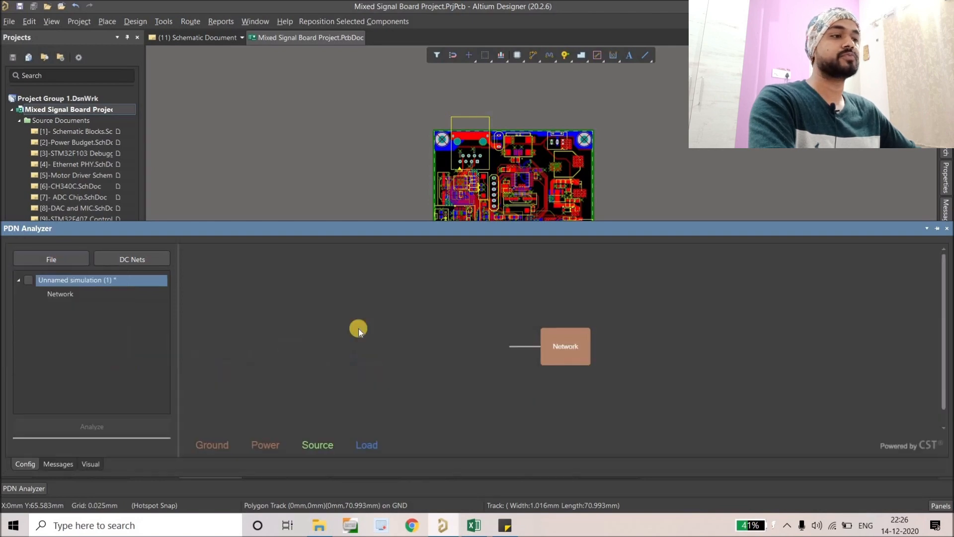
pyautogui.click(87, 464)
pyautogui.click(69, 466)
pyautogui.click(26, 466)
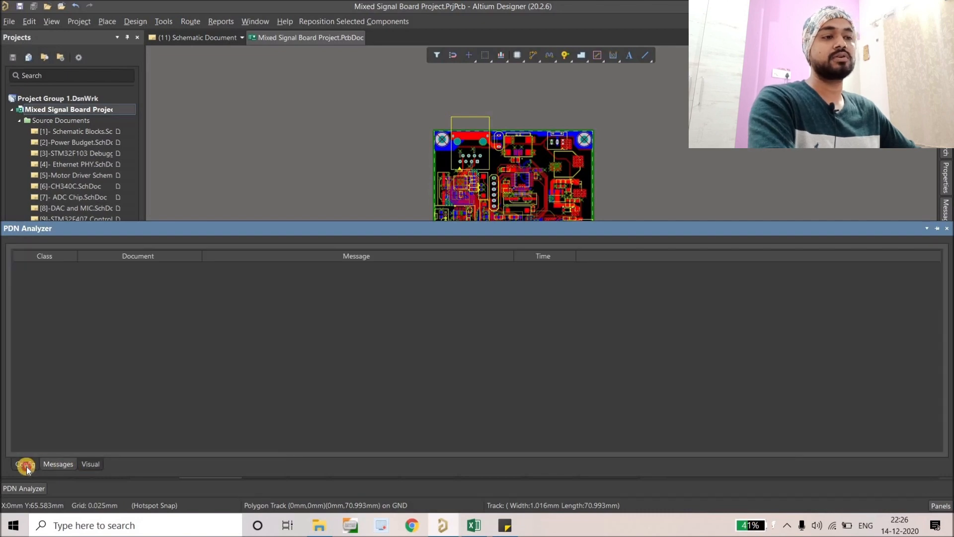
pyautogui.click(73, 465)
pyautogui.click(82, 466)
pyautogui.click(23, 467)
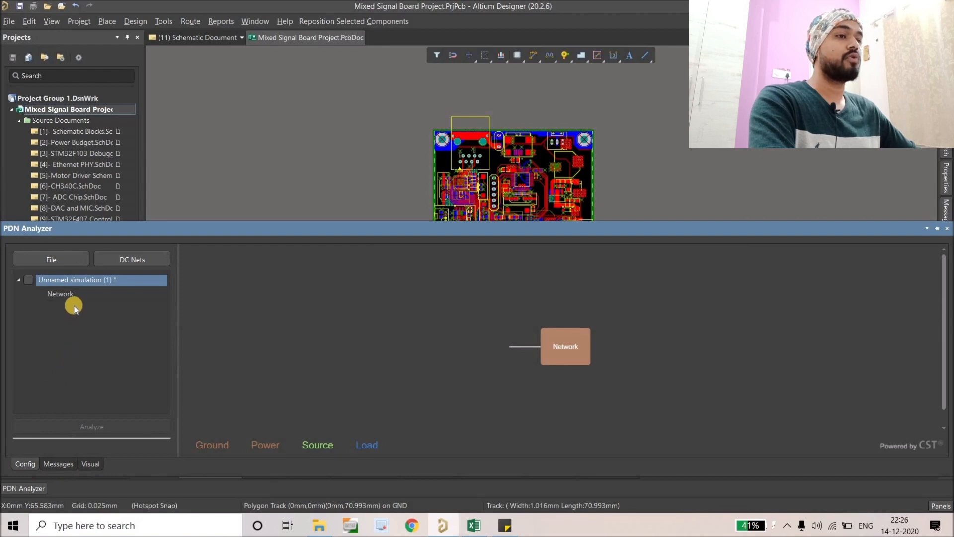
# - Save the unnamed simulation as PDN2 in the Mixed Signal Board Project - final folder
pyautogui.click(54, 261)
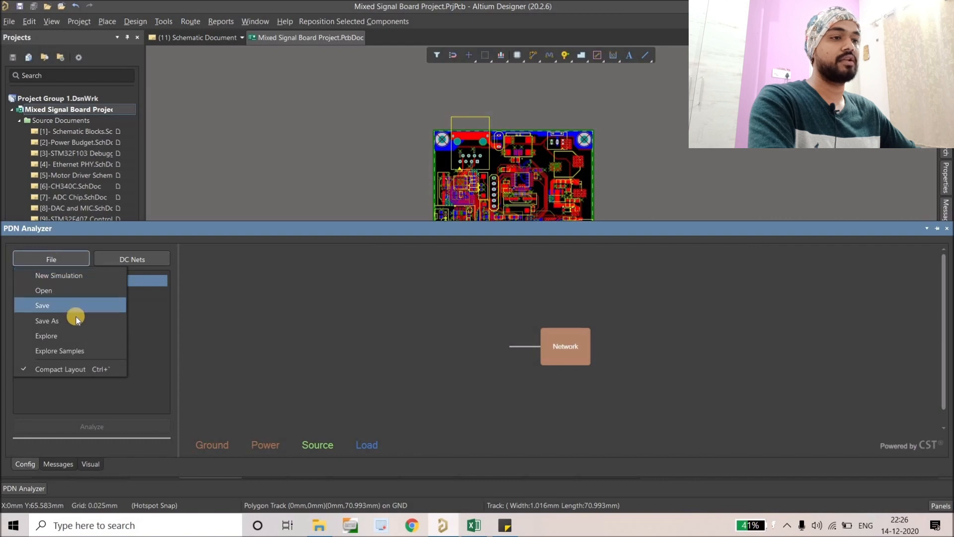
pyautogui.click(76, 305)
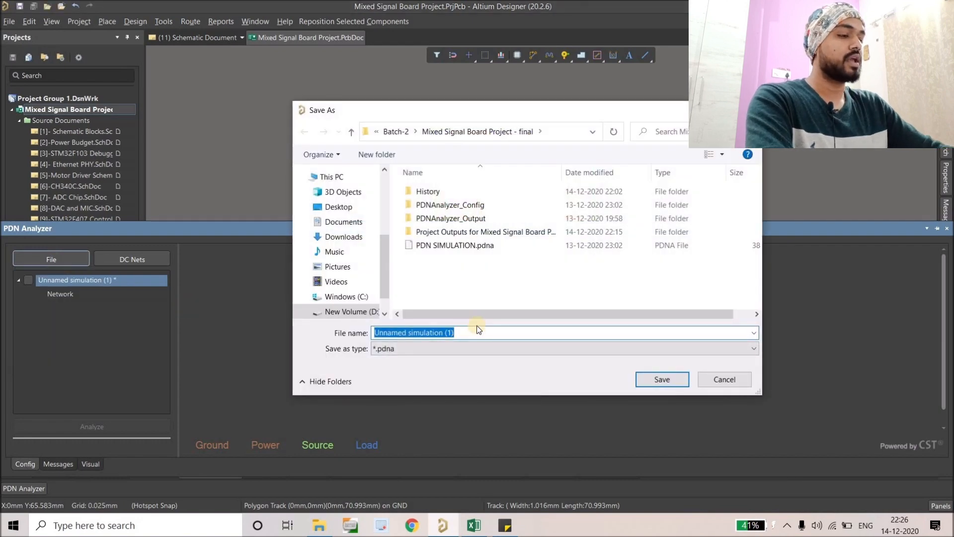
pyautogui.write('PDN2')
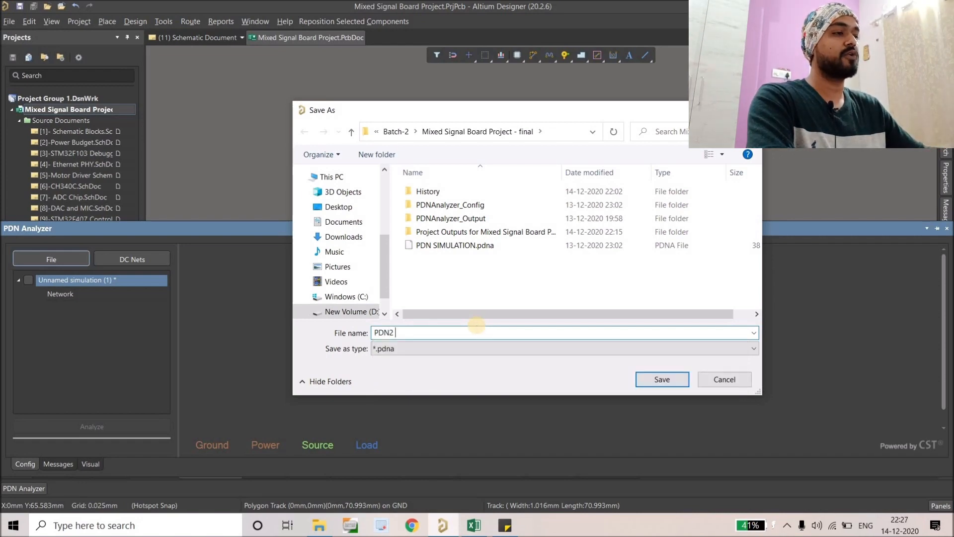
pyautogui.press('Return')
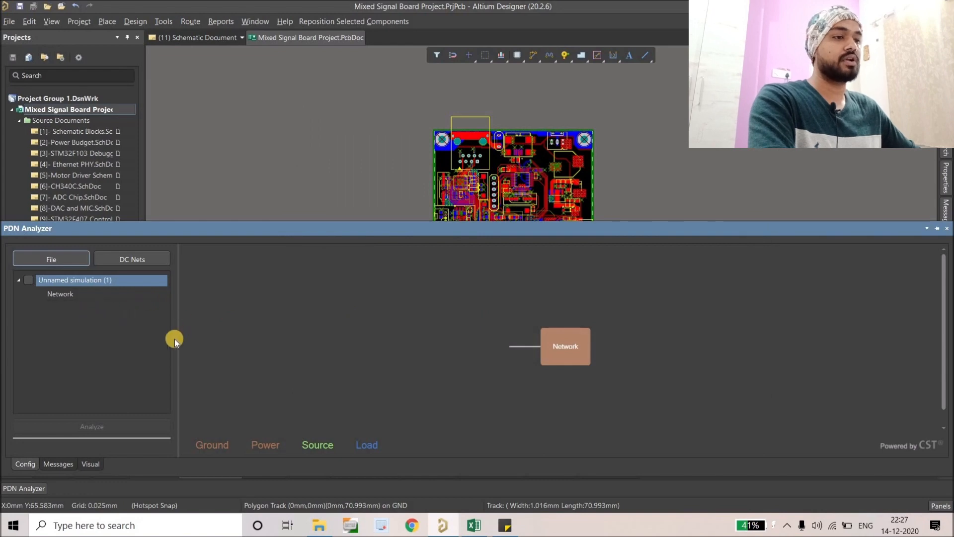
pyautogui.click(44, 261)
pyautogui.click(62, 312)
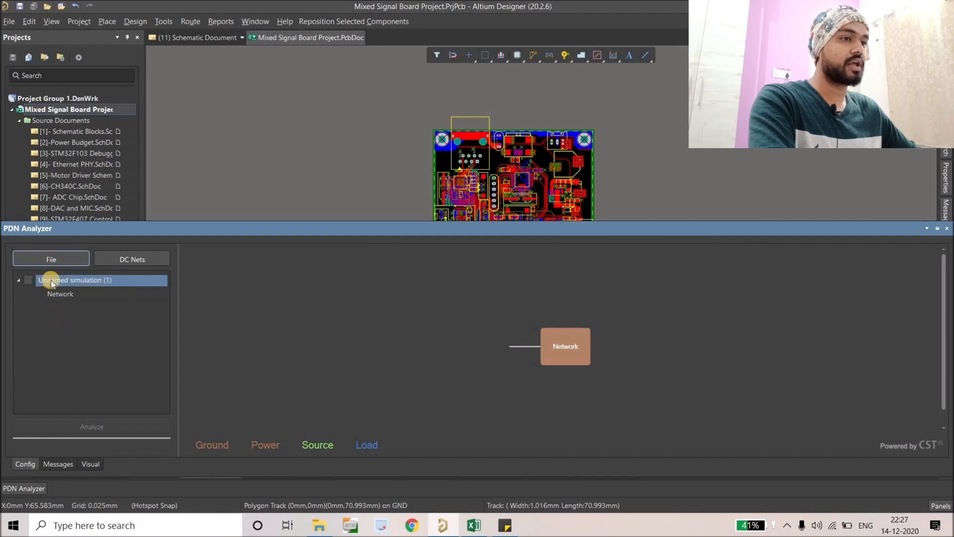
pyautogui.click(58, 306)
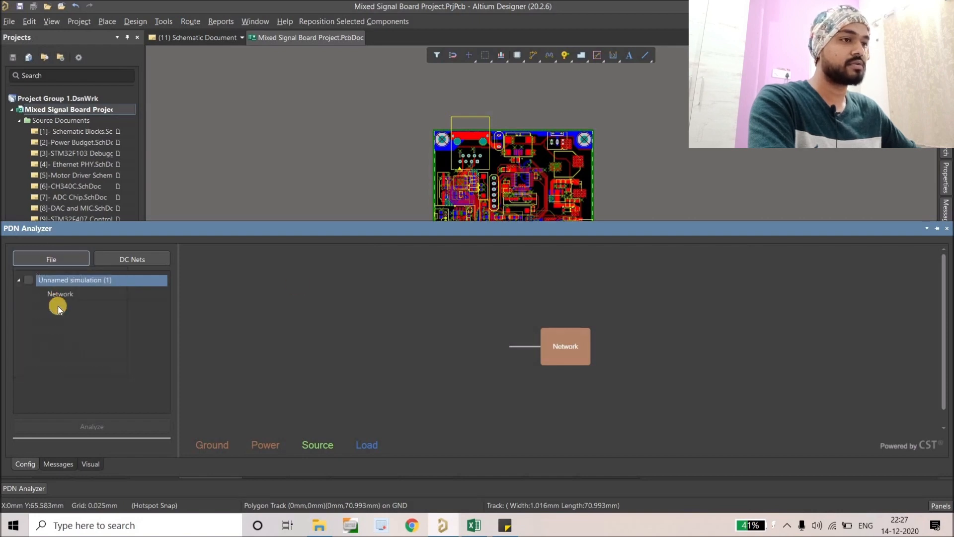
# - Open the simulation's Network and assign +12V as its power net
pyautogui.click(76, 296)
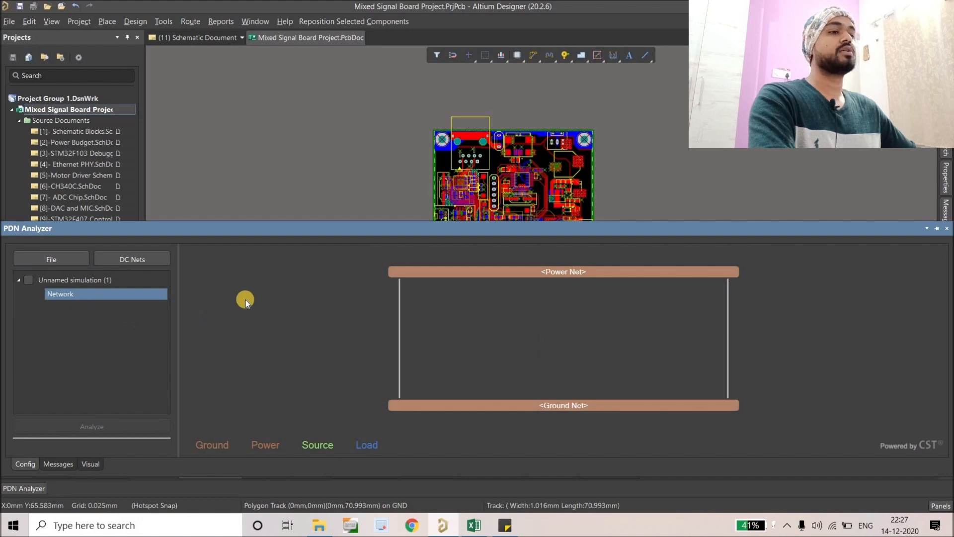
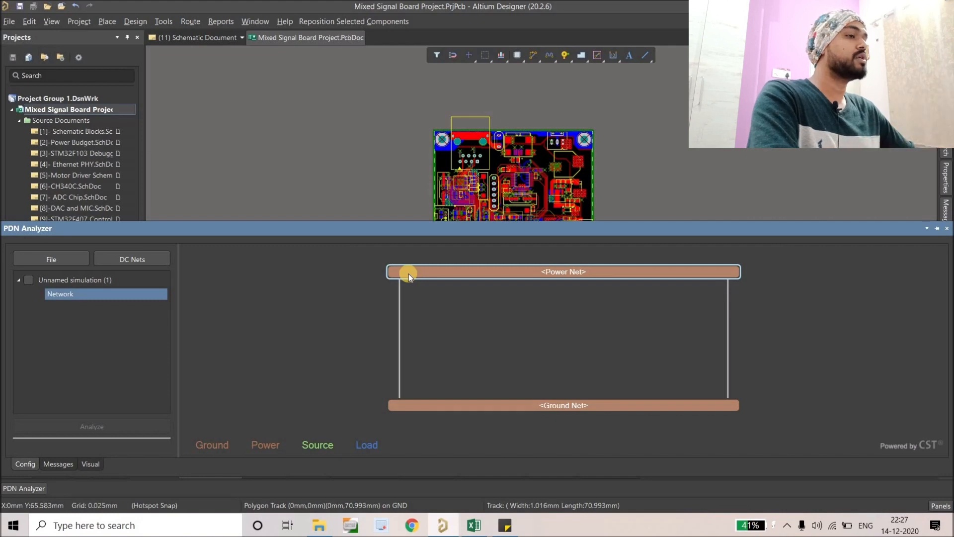
pyautogui.click(408, 274)
pyautogui.rightClick(406, 275)
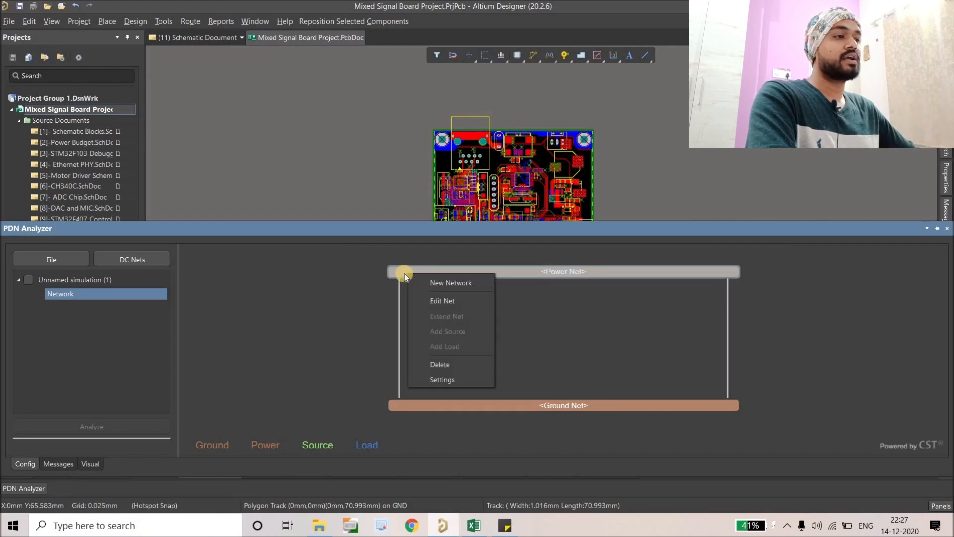
pyautogui.click(419, 300)
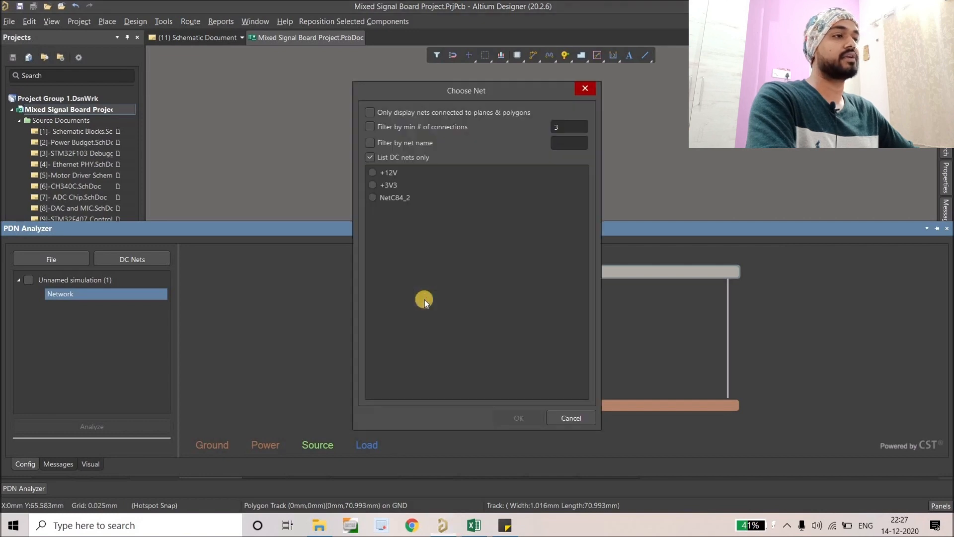
pyautogui.click(373, 174)
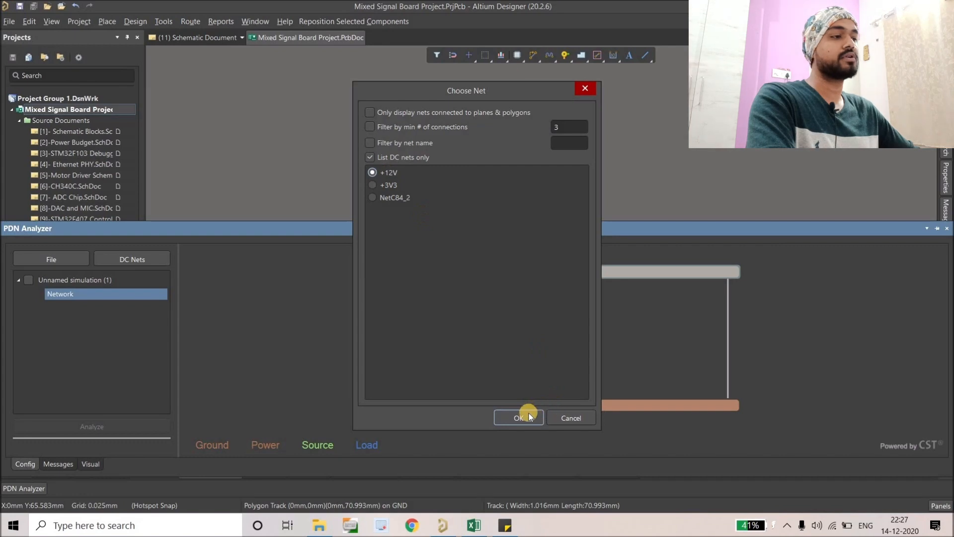
pyautogui.click(529, 416)
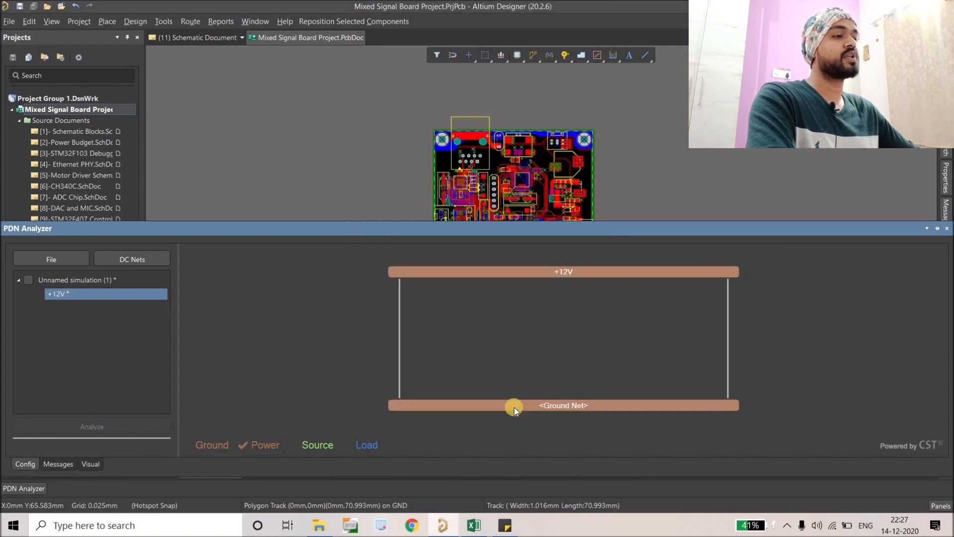
# - Assign GND as the ground net of the +12V network
pyautogui.click(514, 407)
pyautogui.rightClick(529, 395)
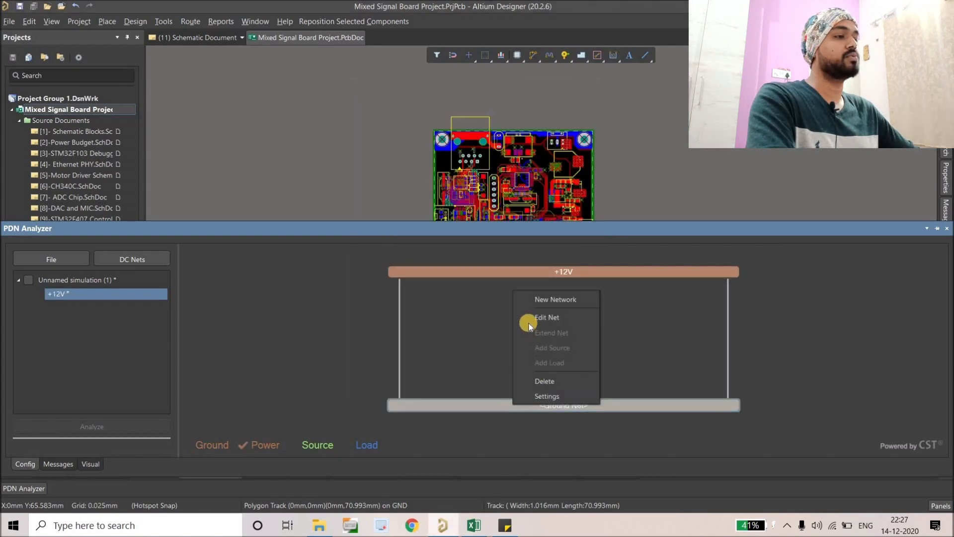
pyautogui.click(529, 319)
pyautogui.click(373, 173)
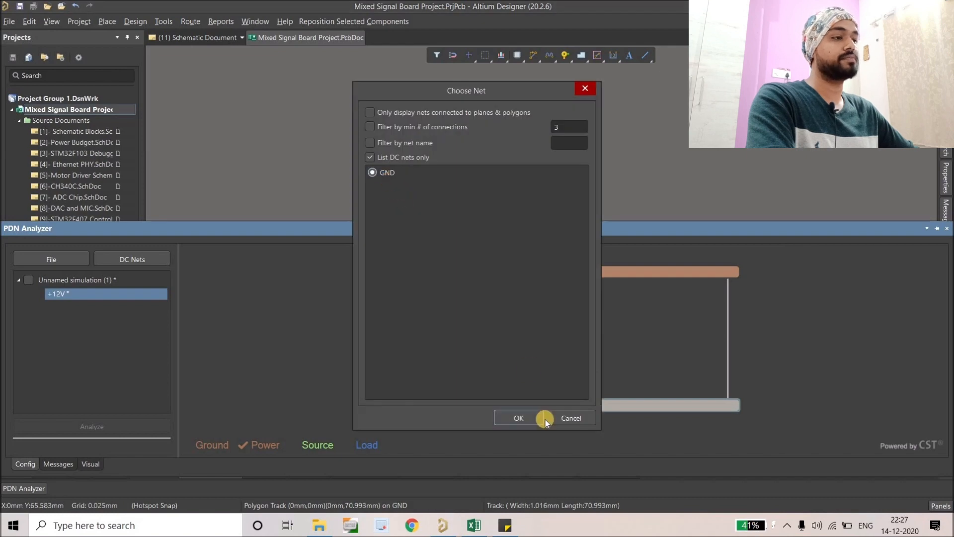
pyautogui.click(542, 418)
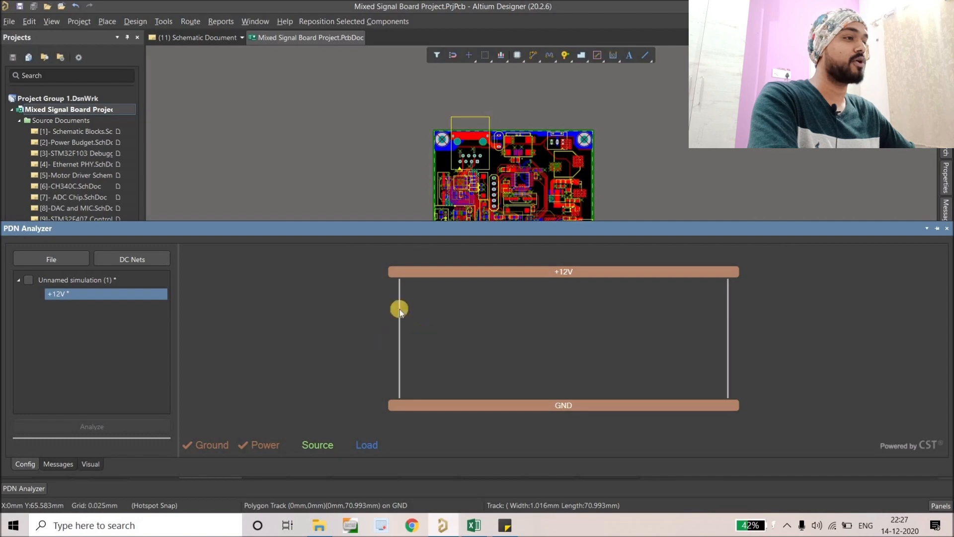
pyautogui.moveTo(434, 153); pyautogui.dragTo(378, 104, button='right')
pyautogui.keyDown('ctrl'); pyautogui.scroll(-1, 392, 140); pyautogui.keyUp('ctrl')
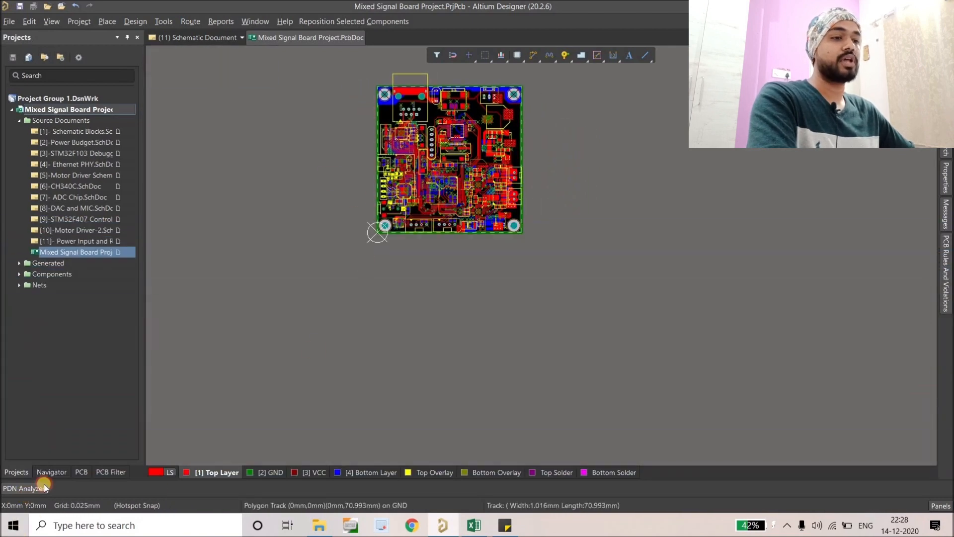
pyautogui.moveTo(44, 487)
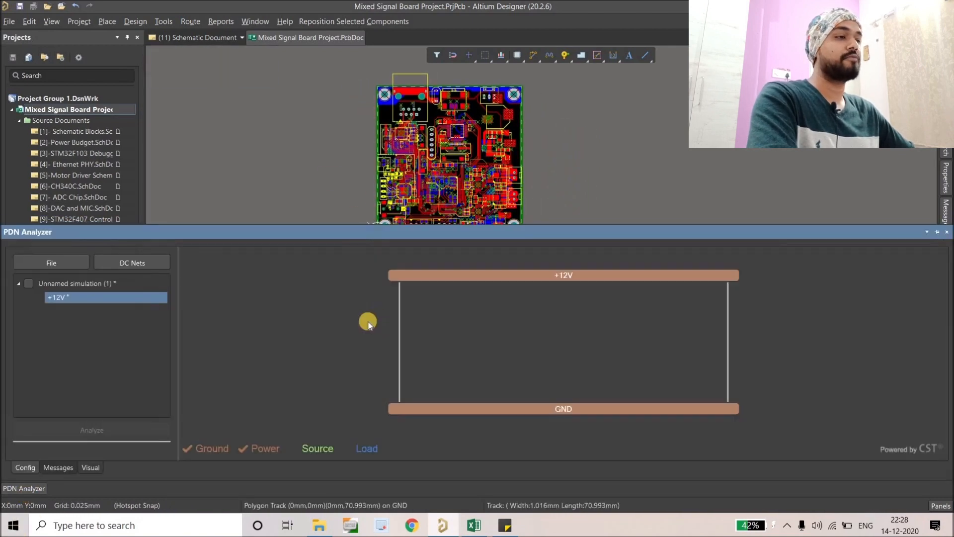
pyautogui.rightClick(401, 333)
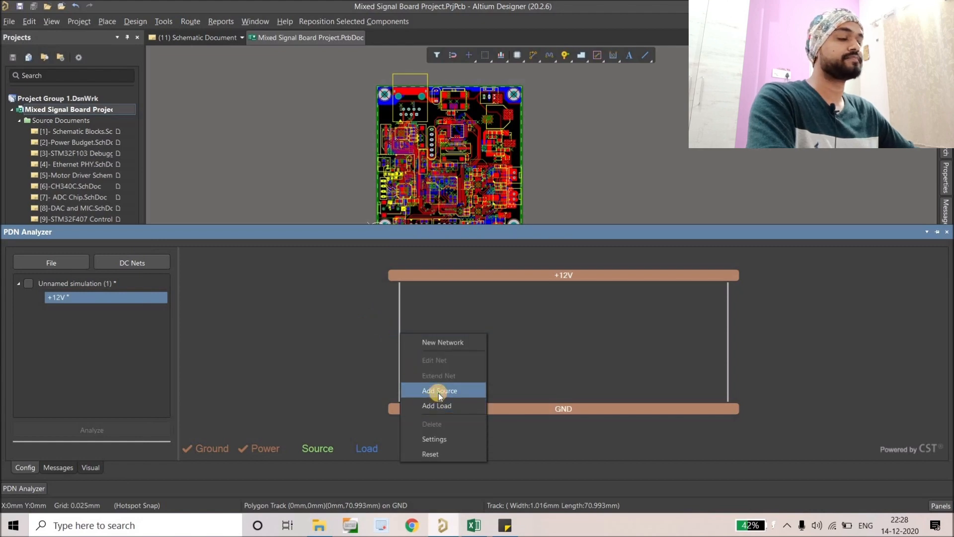
pyautogui.click(438, 392)
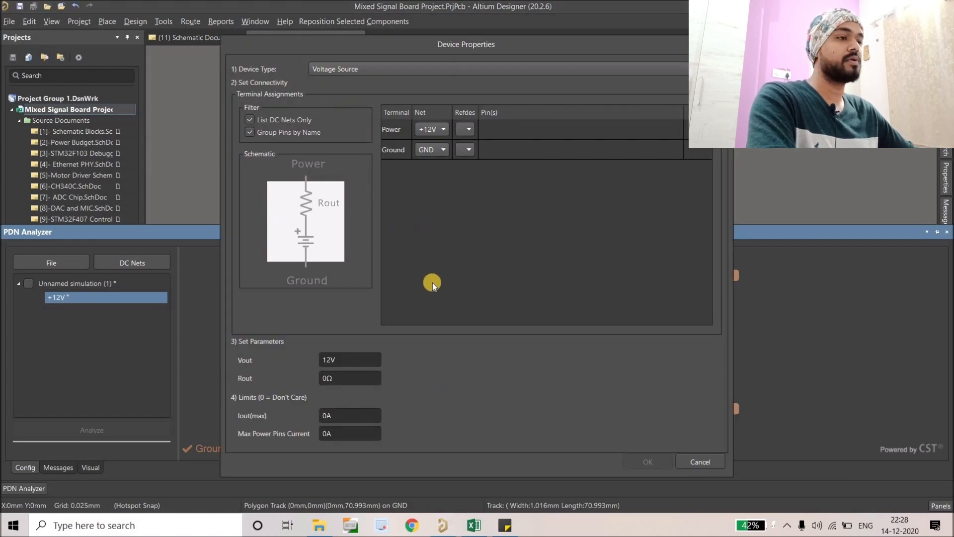
pyautogui.moveTo(452, 42); pyautogui.dragTo(441, 66)
pyautogui.click(713, 67)
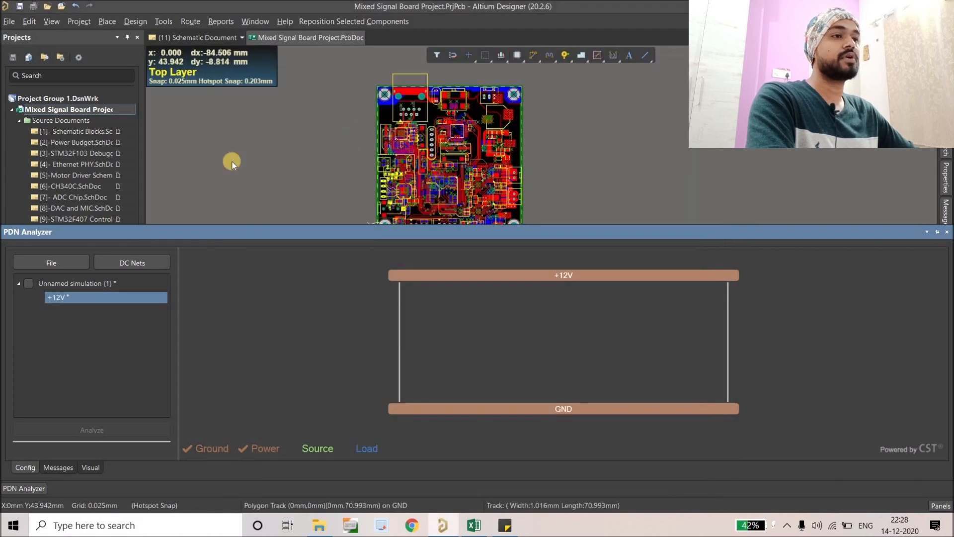
# - Open the [11]- Power Input and Regulators schematic and examine connector J11 in the I/P Power Connector block
pyautogui.scroll(-1, 230, 162)
pyautogui.doubleClick(89, 240)
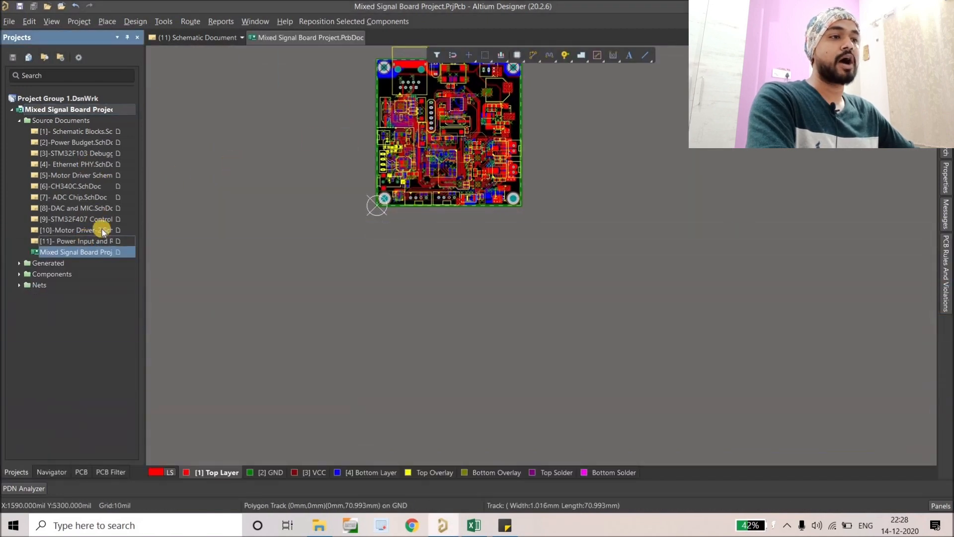
pyautogui.moveTo(302, 163); pyautogui.dragTo(340, 122, button='right')
pyautogui.keyDown('ctrl'); pyautogui.scroll(-2, 374, 94); pyautogui.keyUp('ctrl')
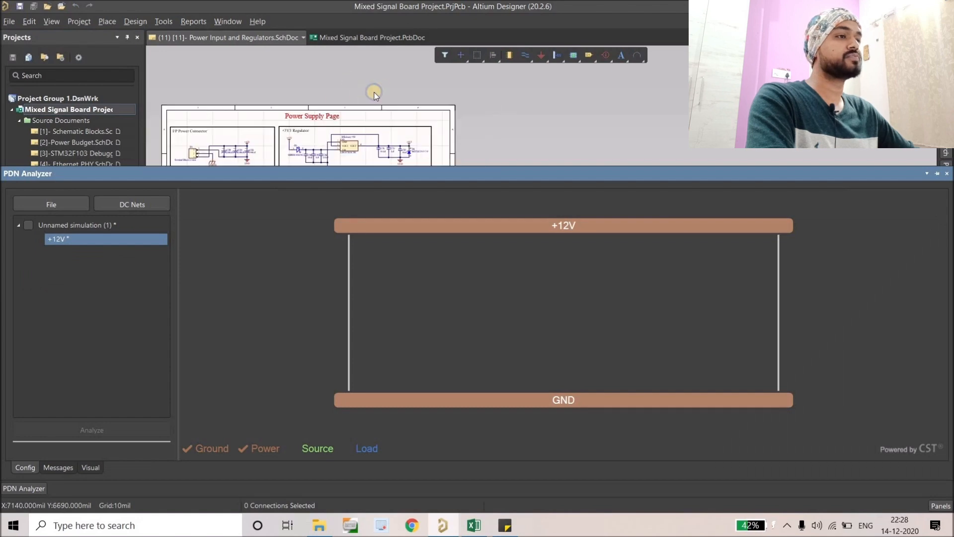
pyautogui.moveTo(375, 93); pyautogui.dragTo(431, 45, button='right')
pyautogui.keyDown('ctrl'); pyautogui.scroll(3, 264, 85); pyautogui.keyUp('ctrl')
pyautogui.moveTo(221, 141); pyautogui.dragTo(241, 116, button='right')
pyautogui.keyDown('ctrl'); pyautogui.scroll(2, 241, 117); pyautogui.keyUp('ctrl')
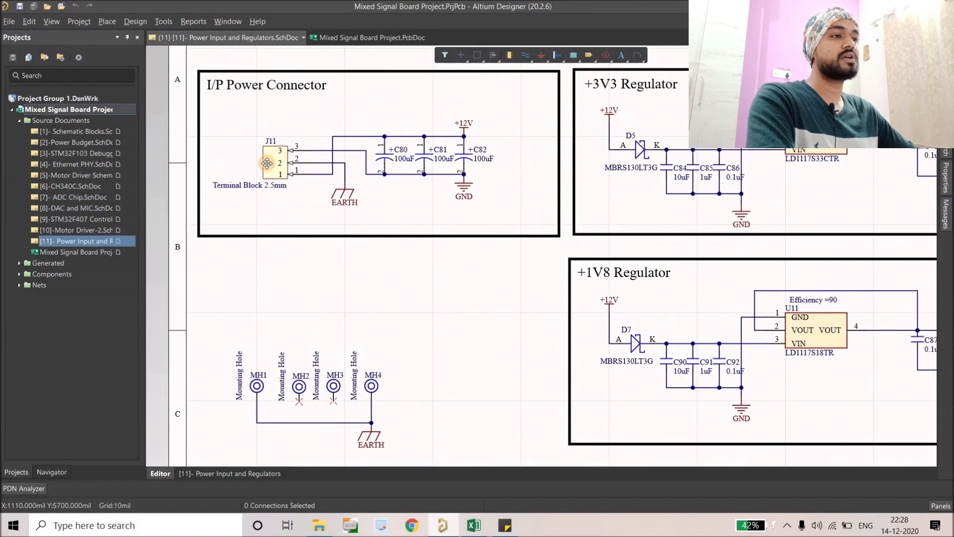
pyautogui.click(274, 158)
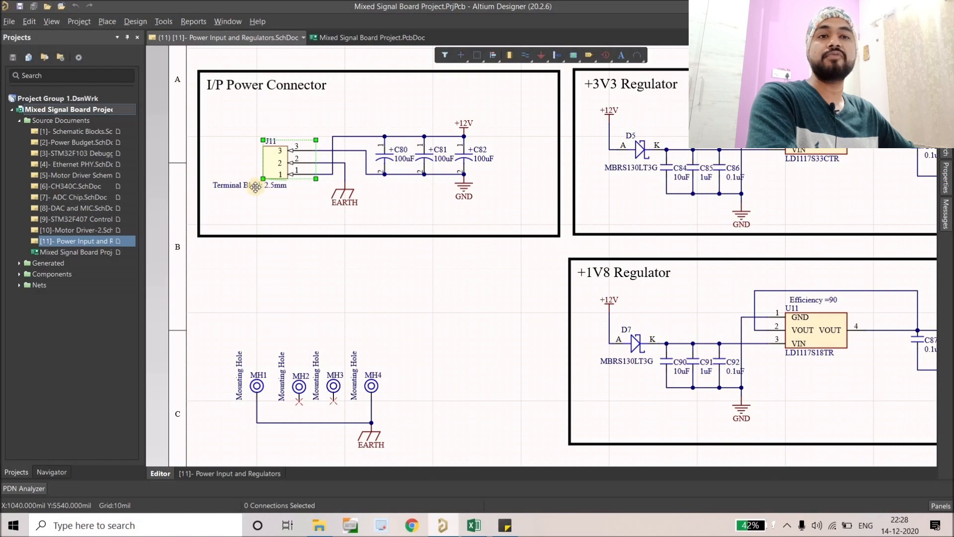
pyautogui.click(234, 173)
# - Add a voltage source to the +12V network, using J11 for its power and ground terminals
pyautogui.click(24, 489)
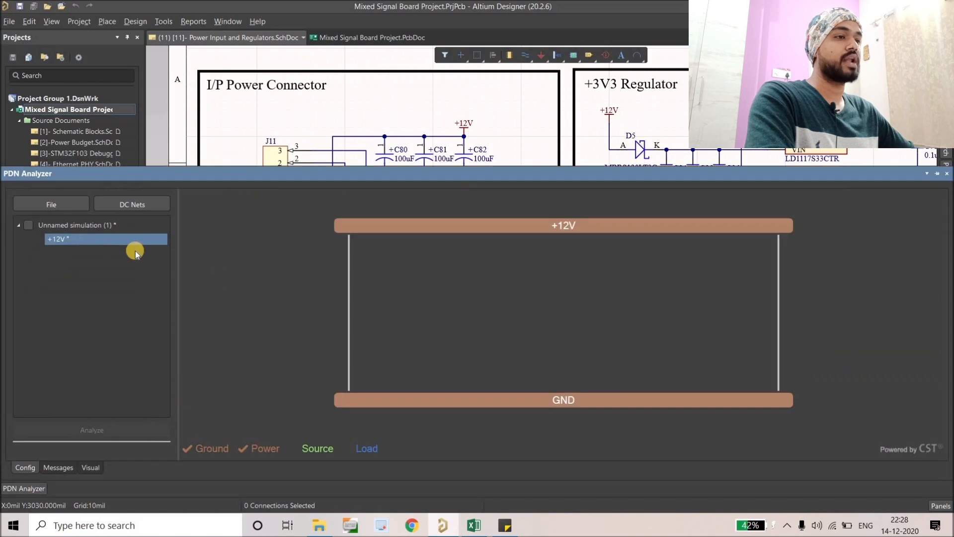
pyautogui.rightClick(349, 309)
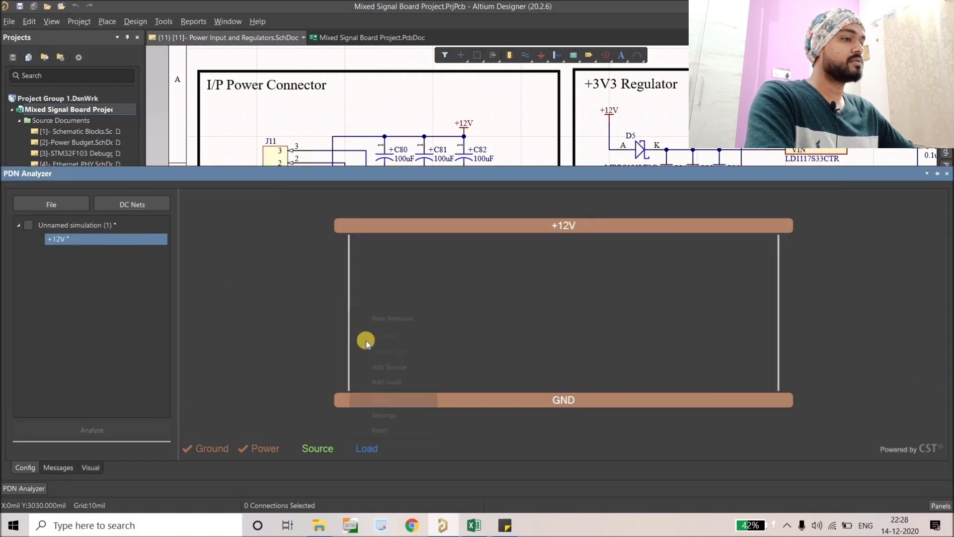
pyautogui.click(383, 368)
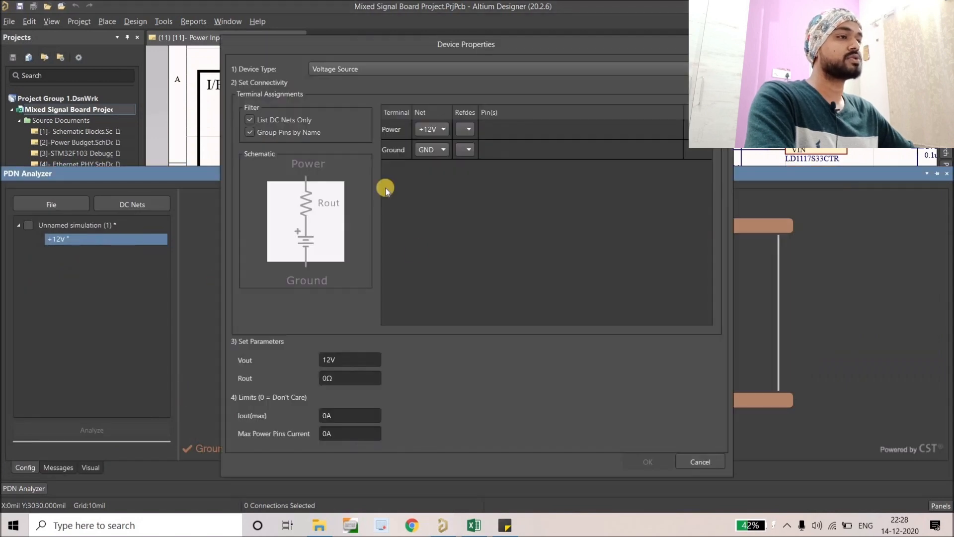
pyautogui.click(467, 132)
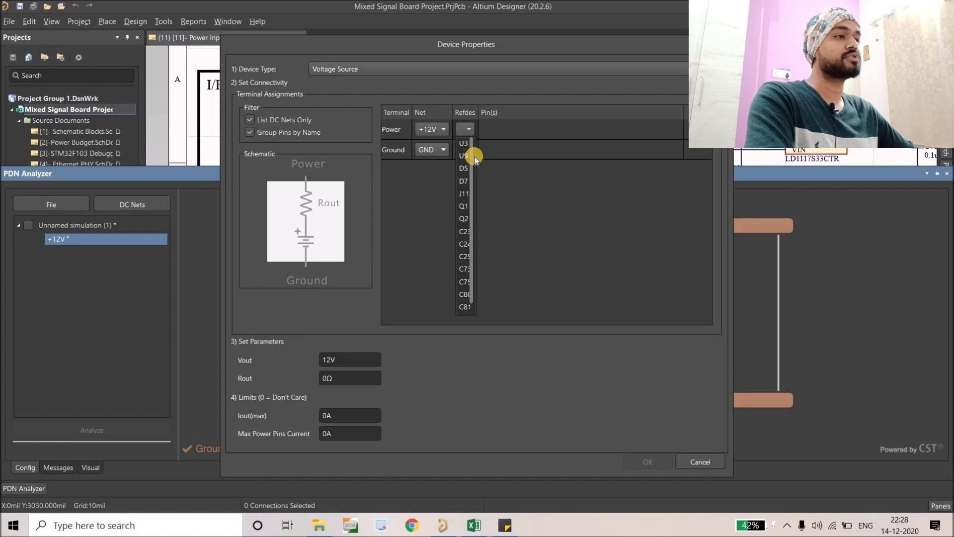
pyautogui.click(466, 194)
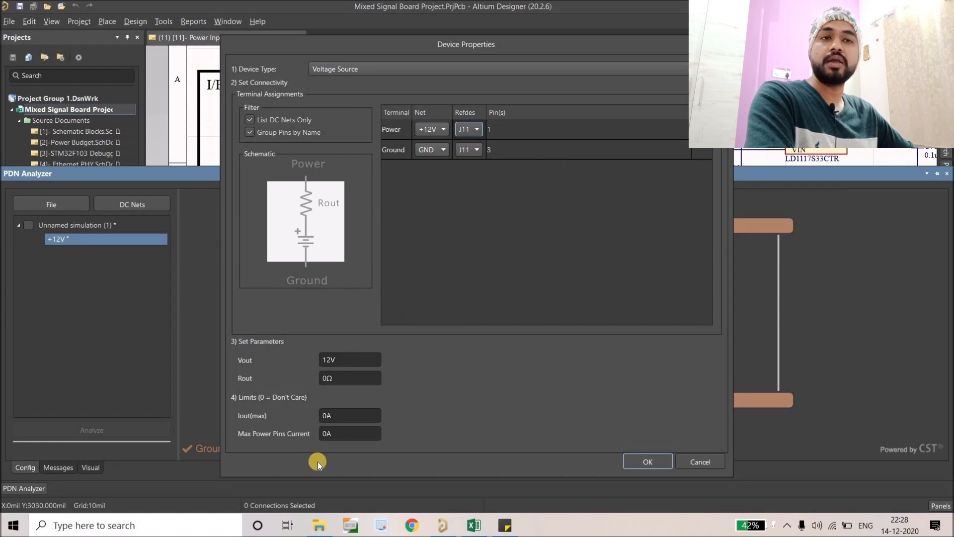
# - Set the source's Iout(max) limit to 8.6 A, keep the remaining parameters at their defaults and accept the device
pyautogui.click(337, 379)
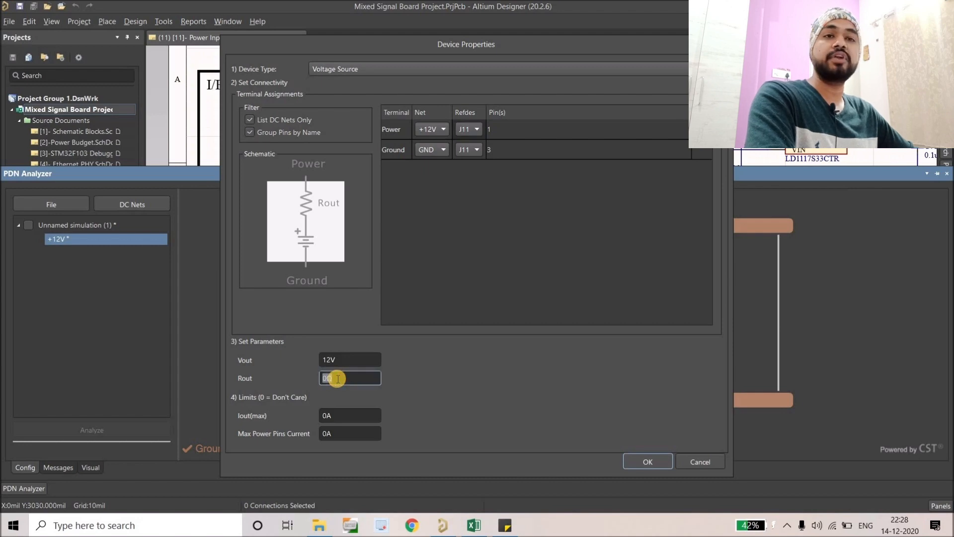
pyautogui.click(342, 417)
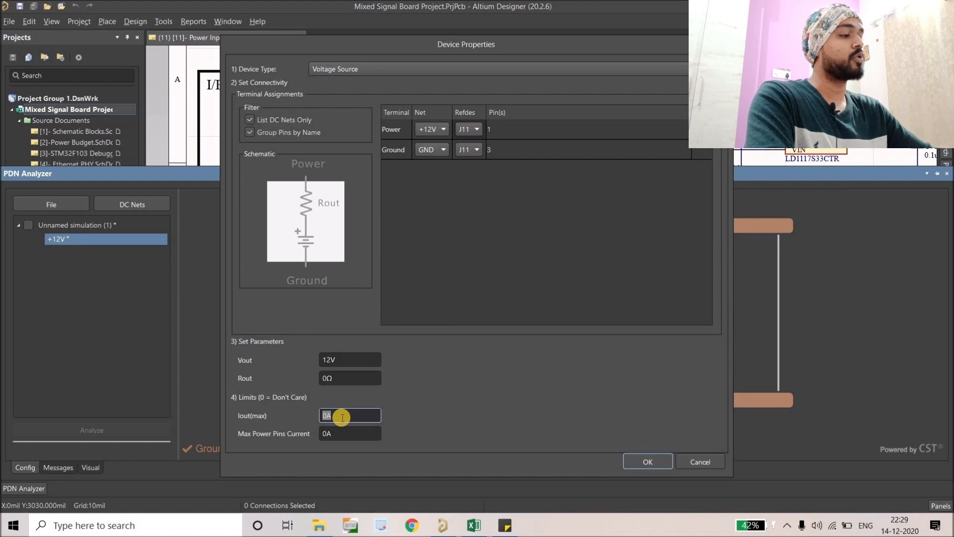
pyautogui.write('8.6')
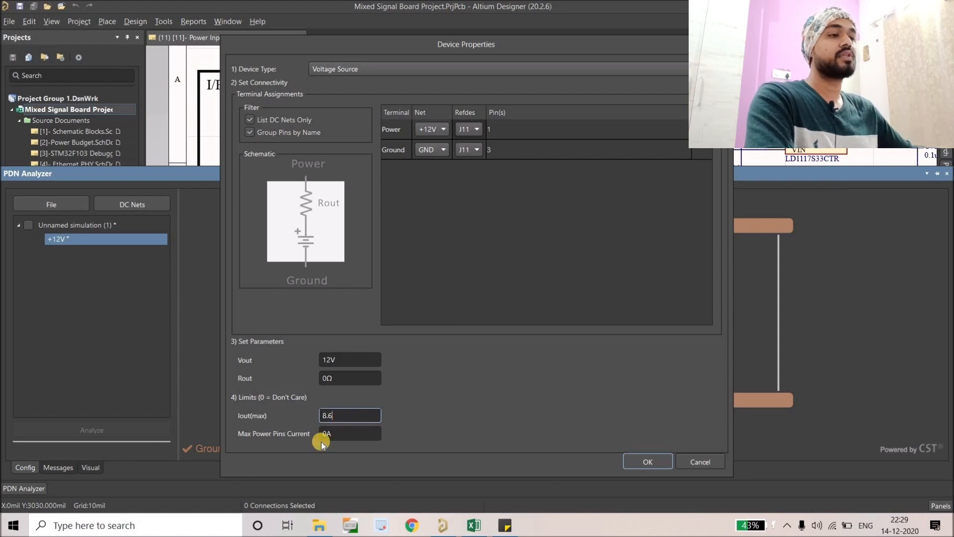
pyautogui.press('Tab')
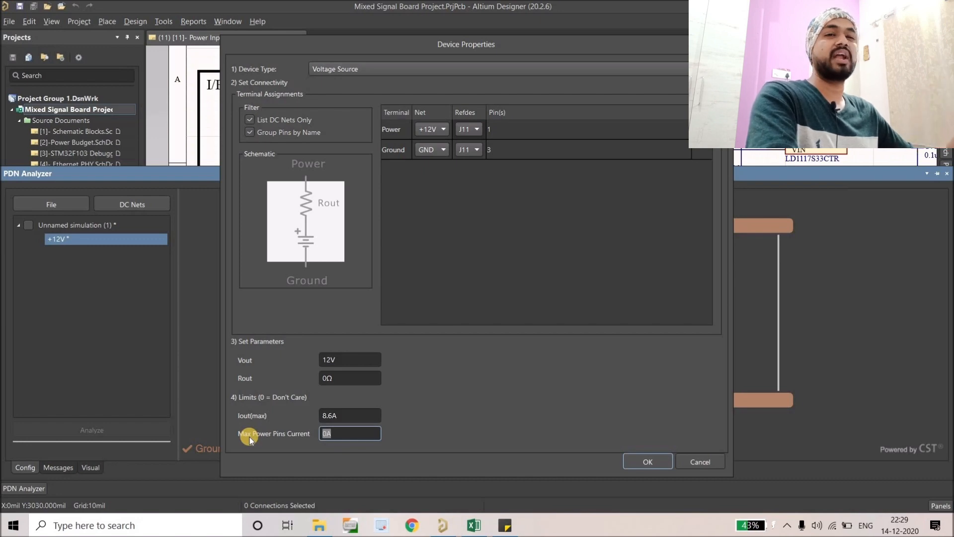
pyautogui.click(335, 438)
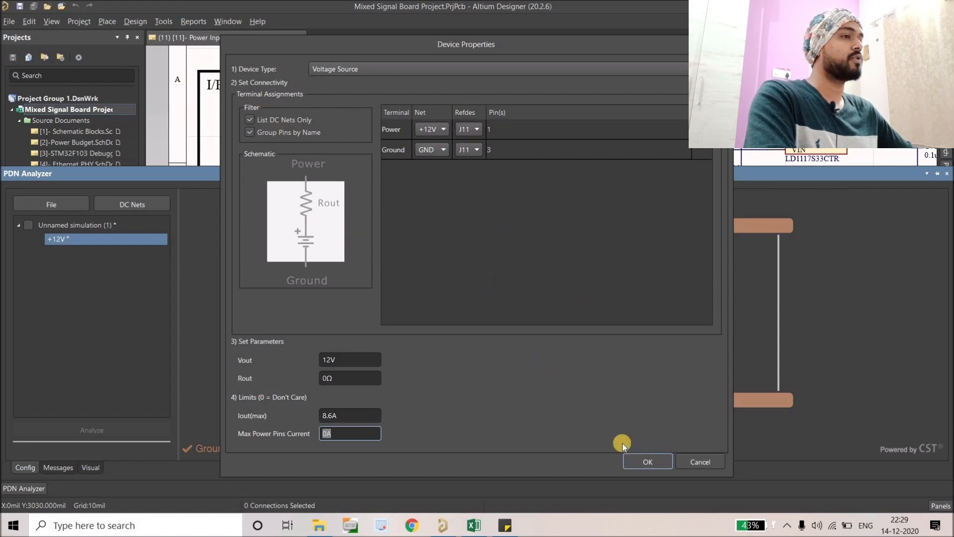
pyautogui.click(641, 460)
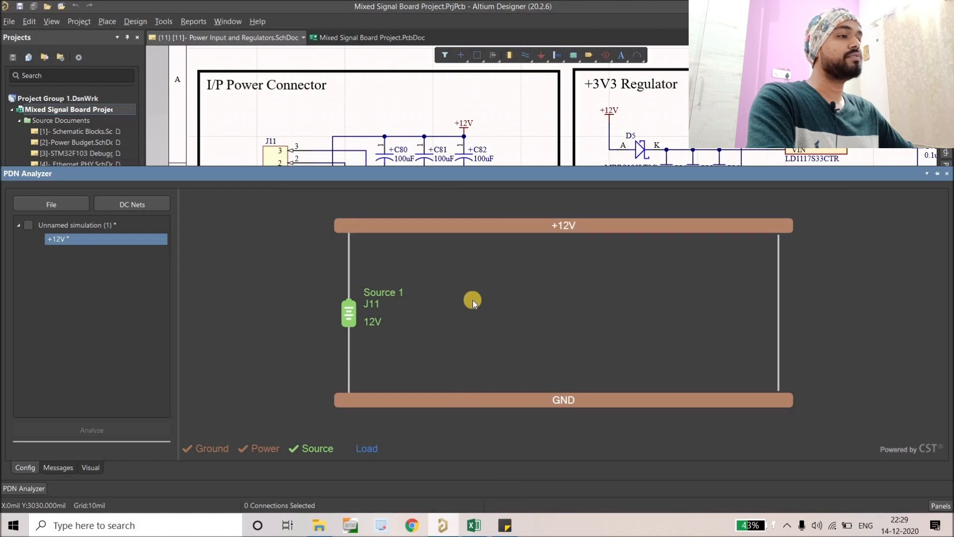
# - Switch to the Excel load list, check which components load the 12V net, and return to Altium Designer
pyautogui.moveTo(434, 126); pyautogui.dragTo(412, 93, button='right')
pyautogui.keyDown('ctrl'); pyautogui.scroll(-2, 412, 102); pyautogui.keyUp('ctrl')
pyautogui.moveTo(485, 140); pyautogui.dragTo(451, 101, button='right')
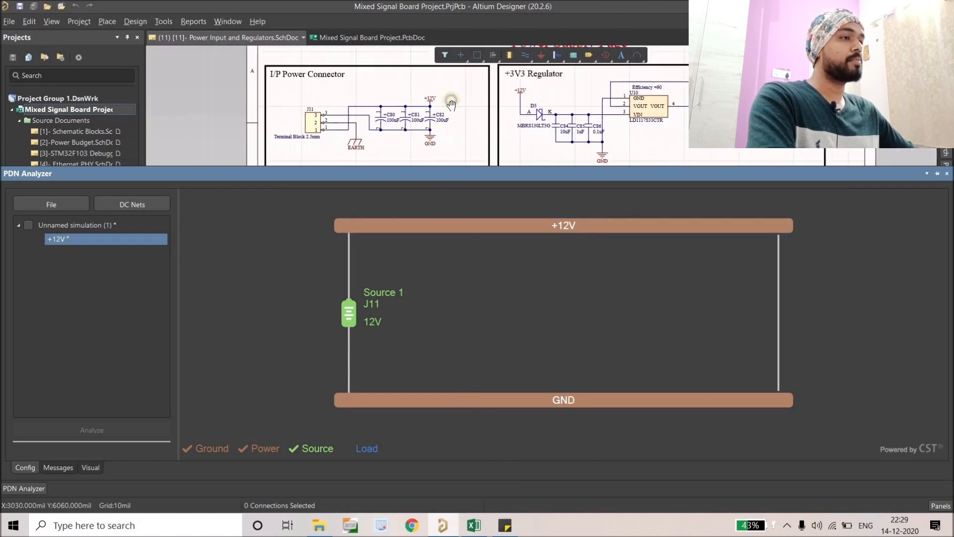
pyautogui.click(474, 525)
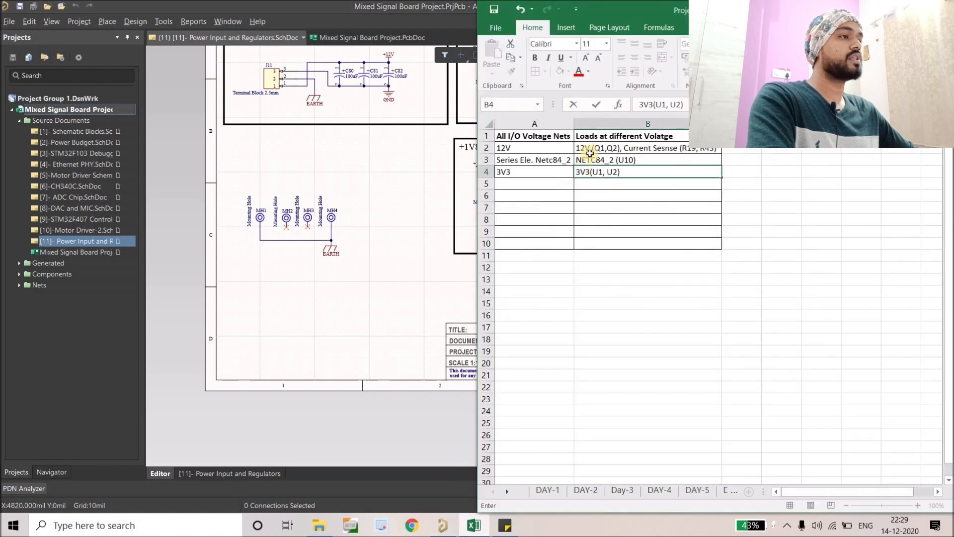
pyautogui.click(592, 149)
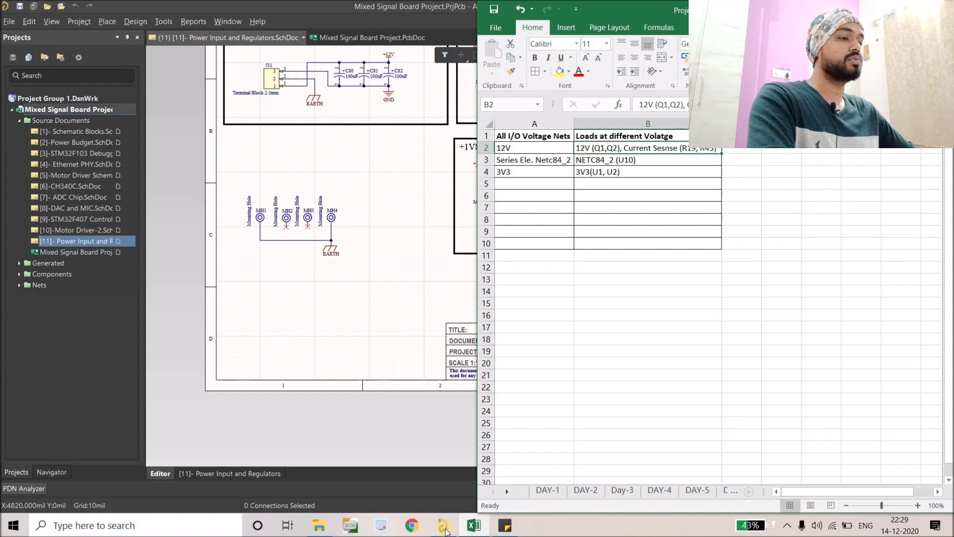
pyautogui.click(267, 384)
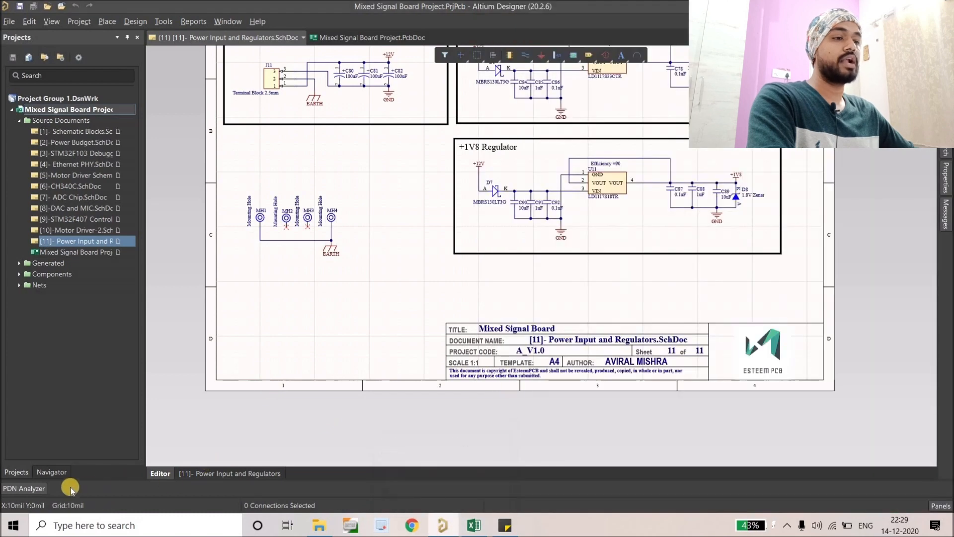
# - Start an IC (Current) load on the +12V net with Q1 as its power terminal component
pyautogui.click(24, 489)
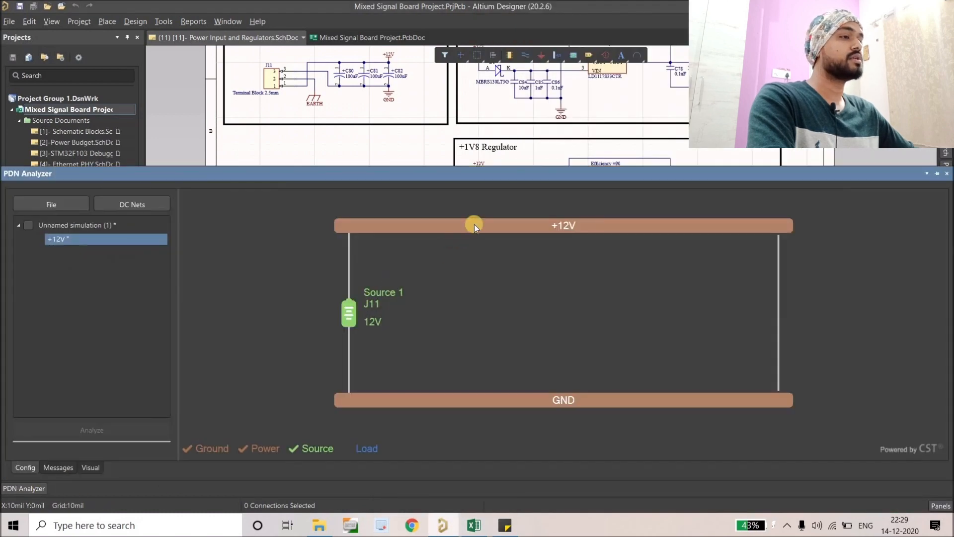
pyautogui.click(474, 224)
pyautogui.rightClick(474, 225)
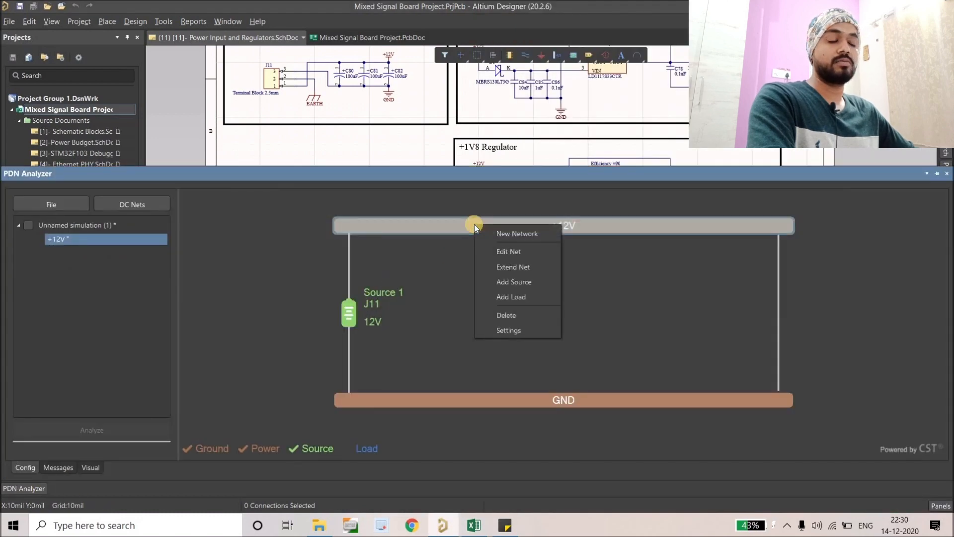
pyautogui.click(514, 299)
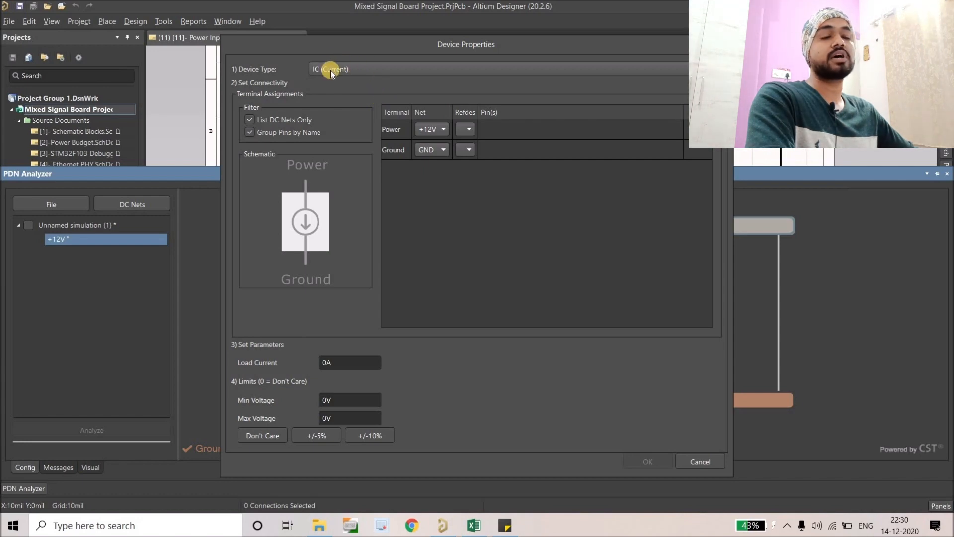
pyautogui.click(464, 130)
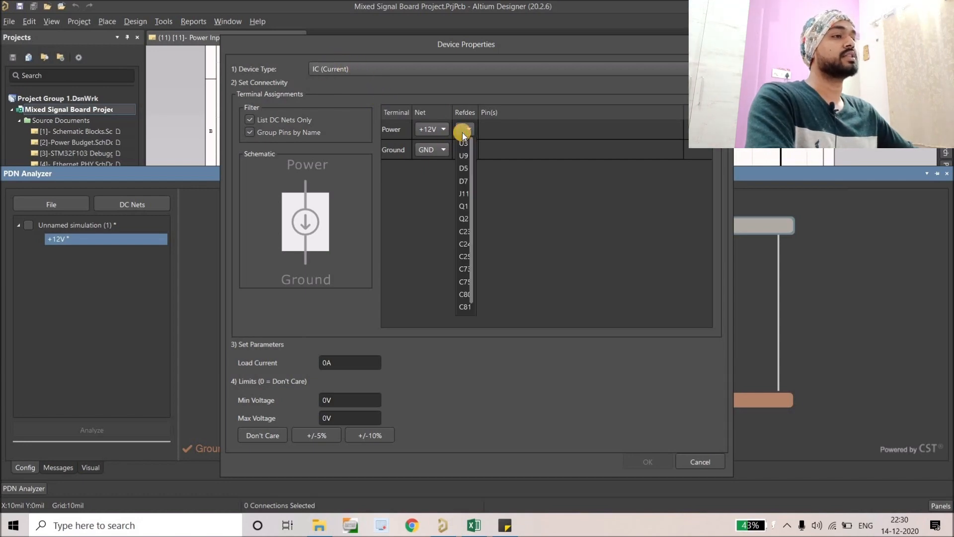
pyautogui.click(461, 207)
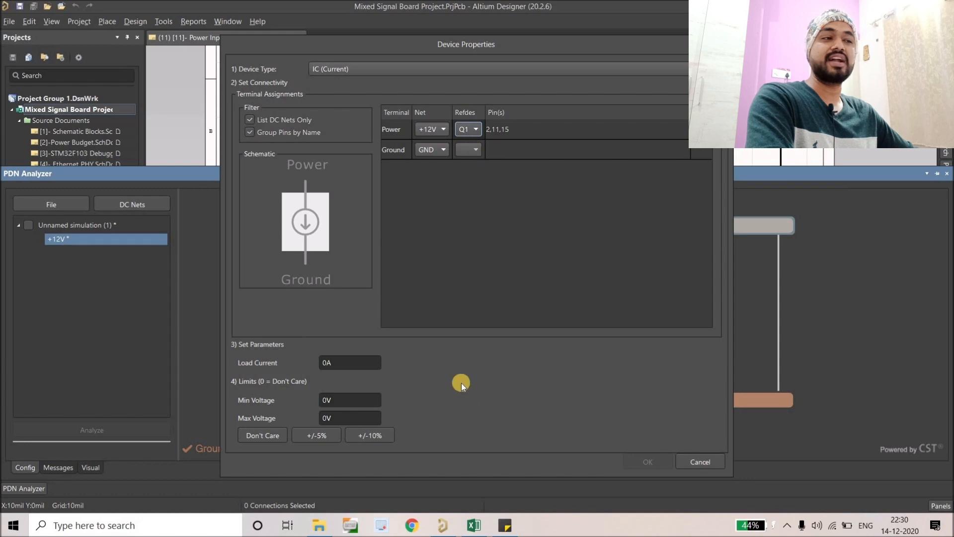
# - Check the 12V loads in the Excel list, and assign R19 as the ground terminal component of the Q1 load
pyautogui.click(473, 525)
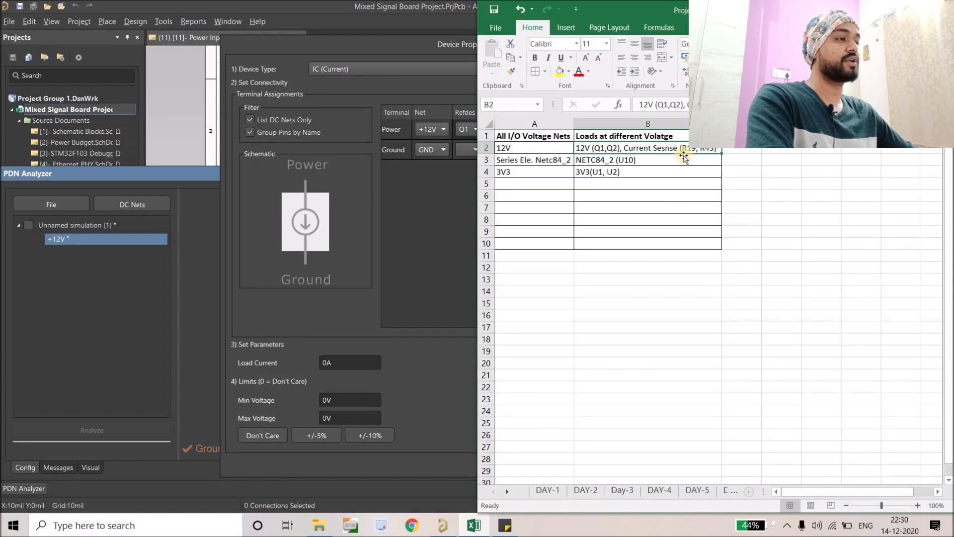
pyautogui.click(464, 193)
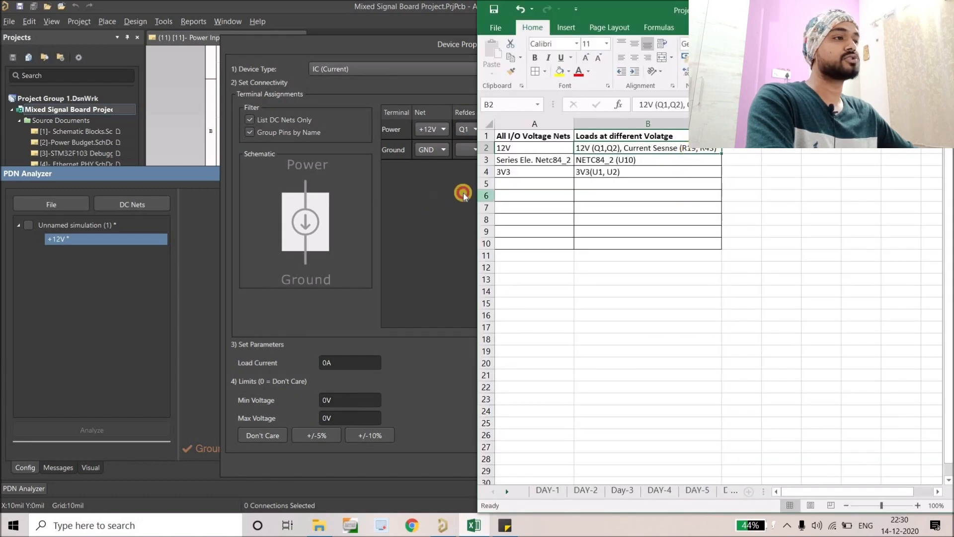
pyautogui.click(476, 156)
pyautogui.scroll(-8, 470, 285)
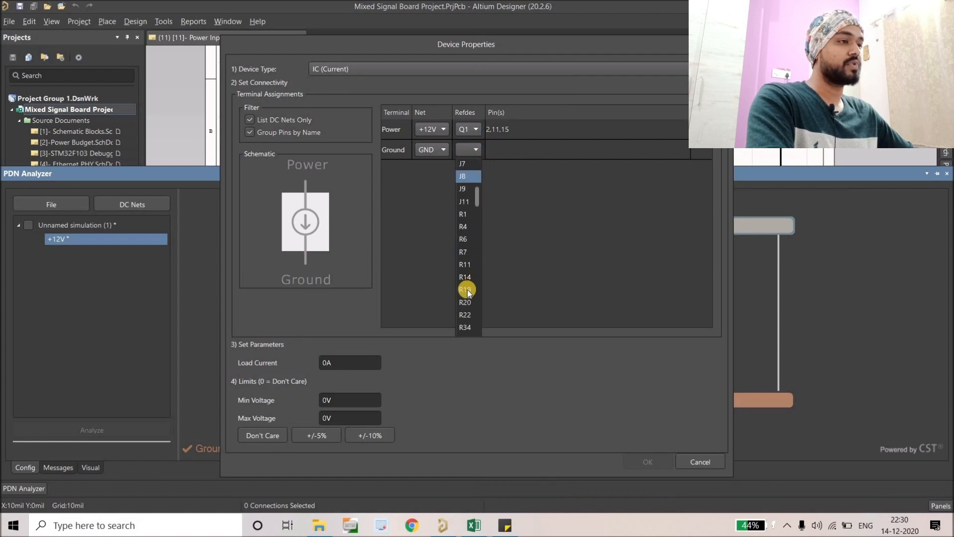
pyautogui.click(468, 290)
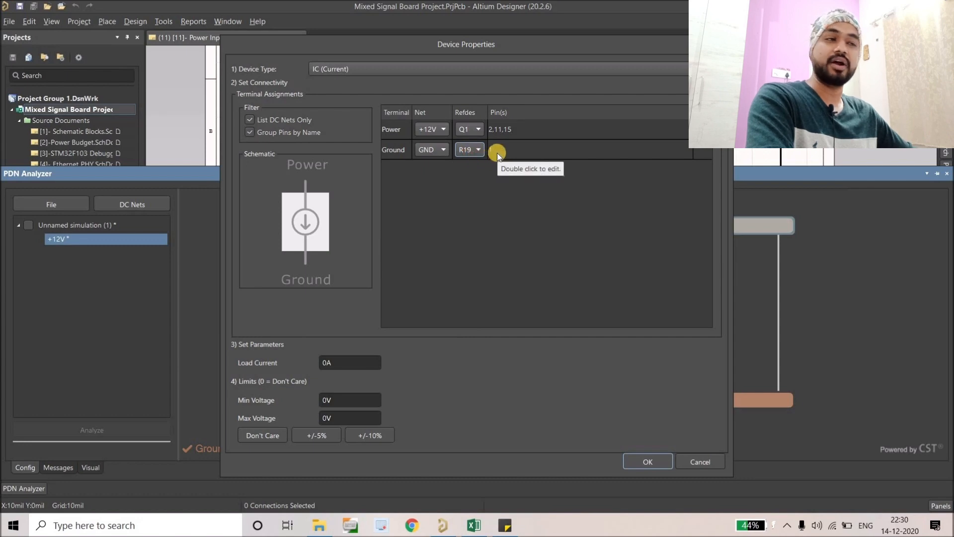
# - Set the Q1 load's current to 3 A with +/-5% voltage limits and accept the device
pyautogui.click(338, 362)
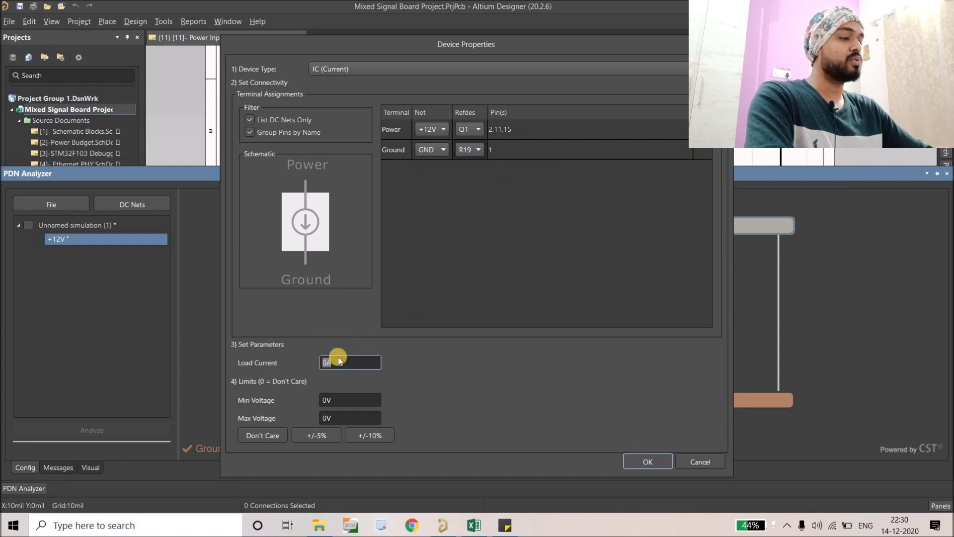
pyautogui.write('3A')
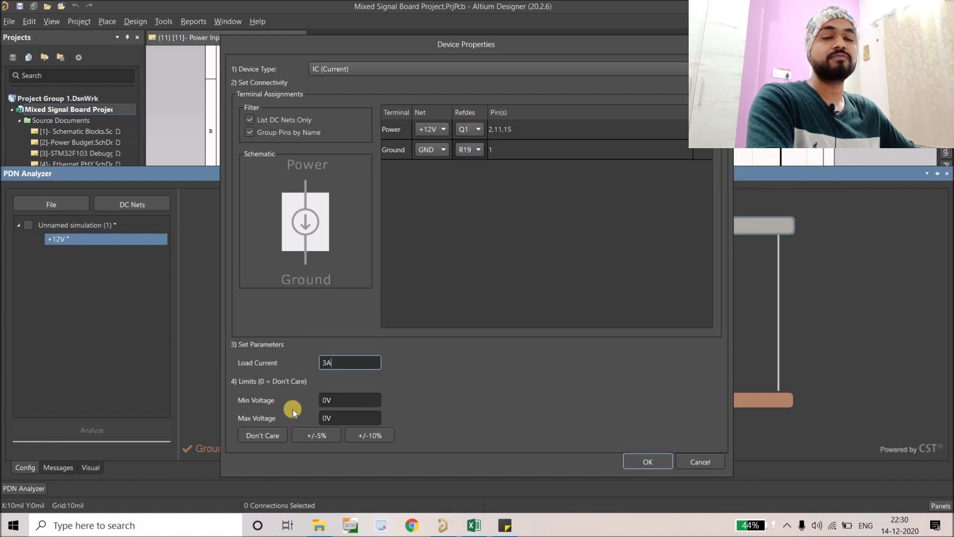
pyautogui.click(305, 437)
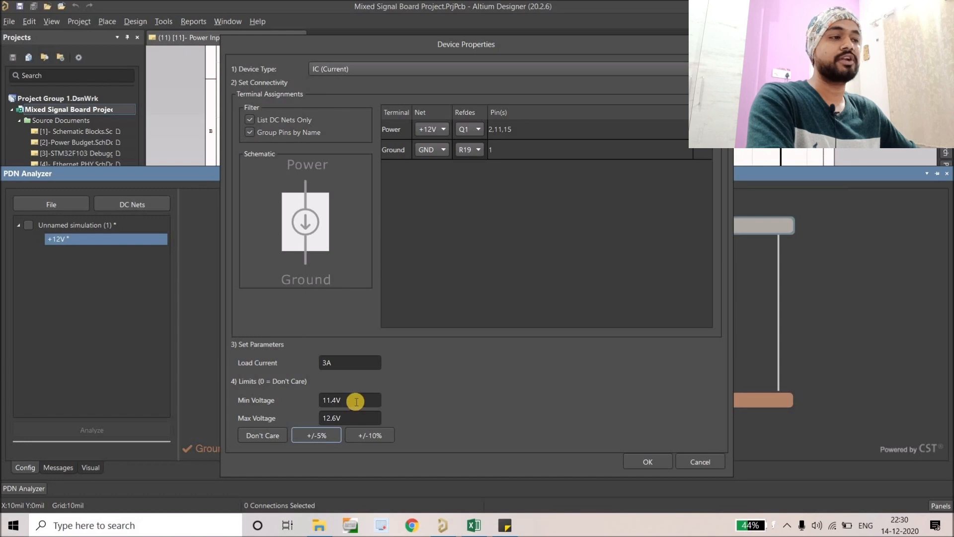
pyautogui.doubleClick(336, 401)
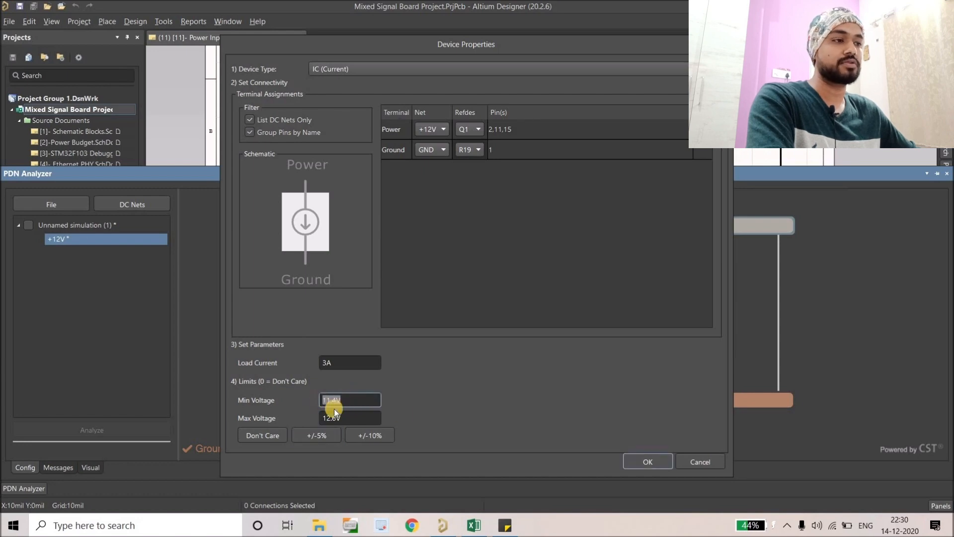
pyautogui.click(649, 462)
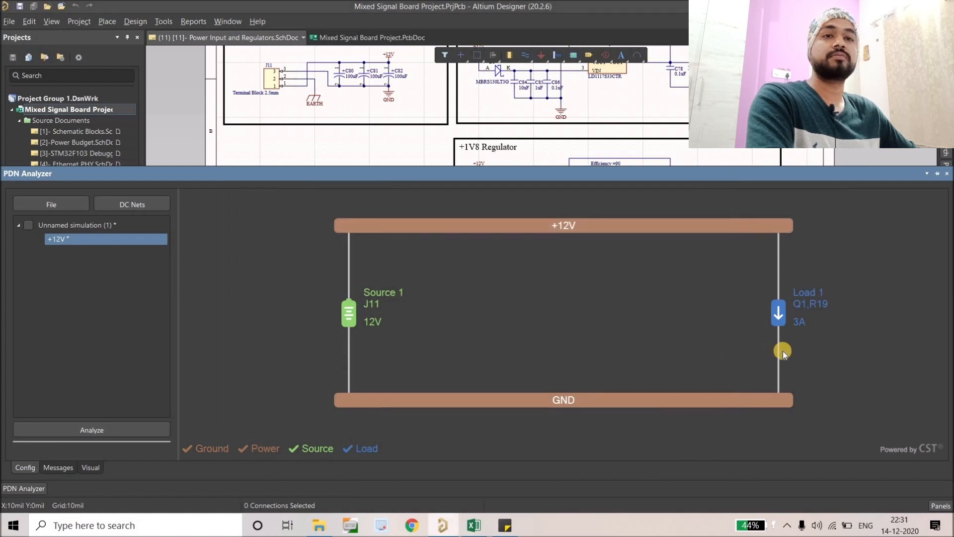
# - Add another IC (Current) load to the +12V net with Q2 as its power terminal component
pyautogui.rightClick(631, 233)
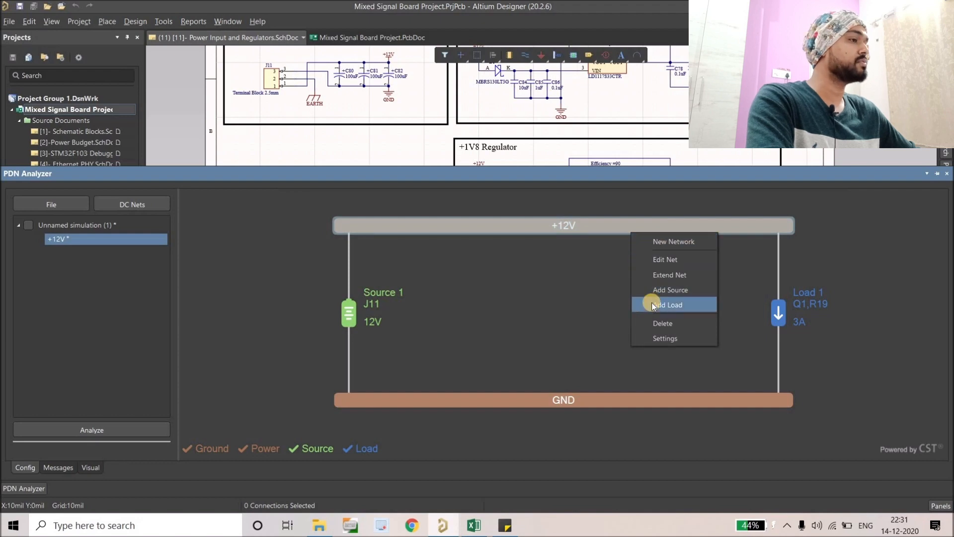
pyautogui.click(652, 303)
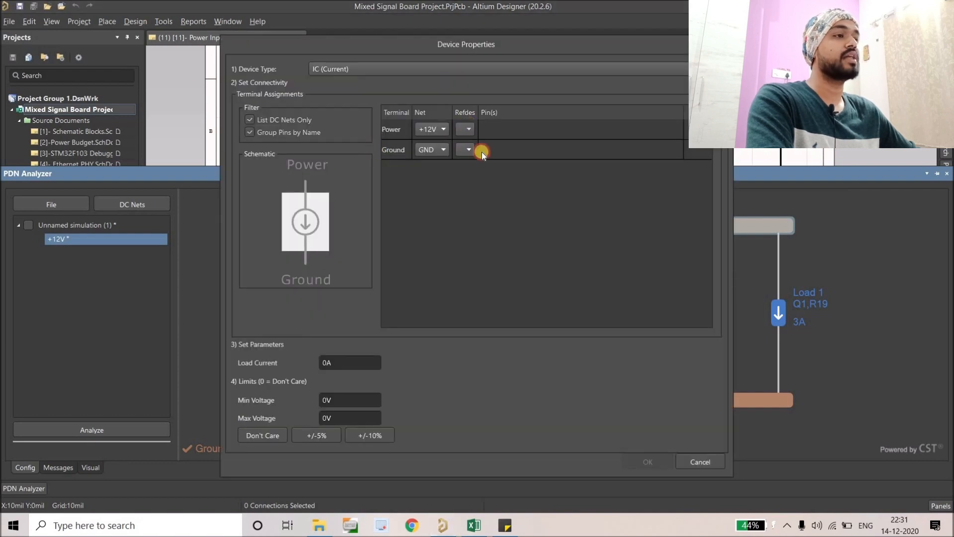
pyautogui.click(466, 129)
pyautogui.click(461, 195)
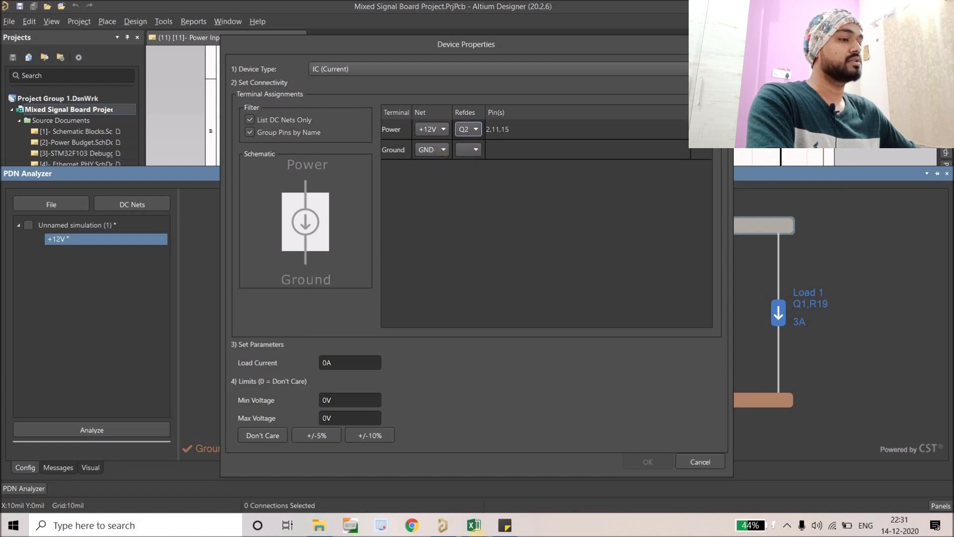
# - Consult the Excel load list again, and assign R43 as the ground terminal component of the Q2 load
pyautogui.click(474, 526)
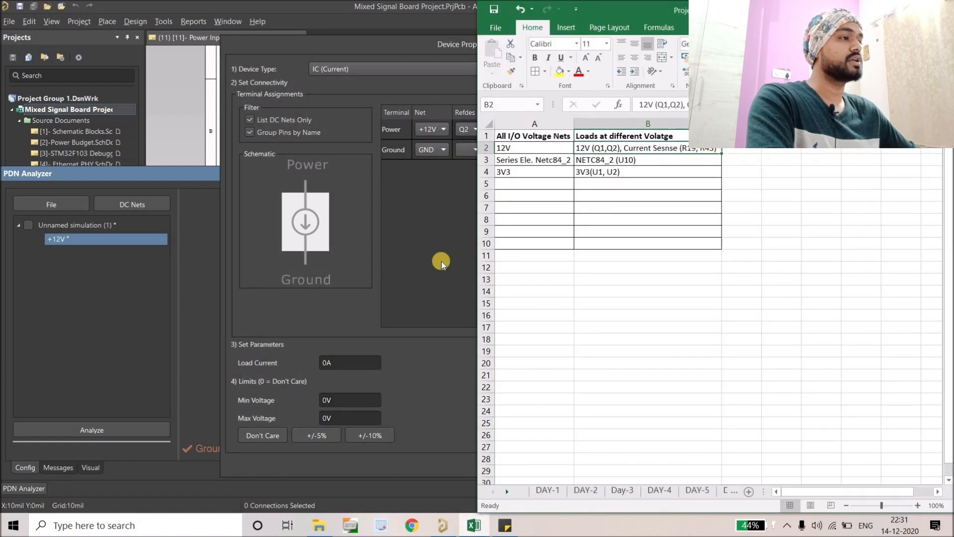
pyautogui.click(475, 156)
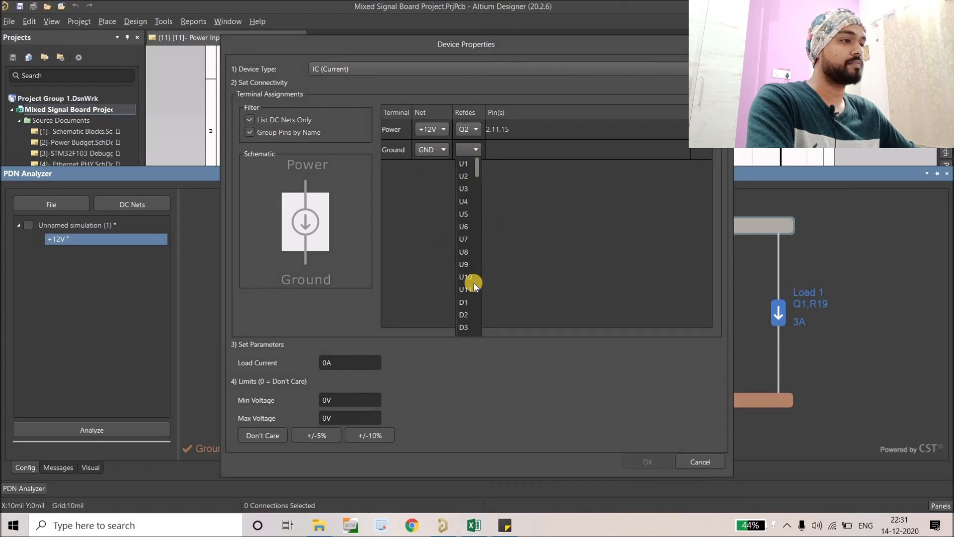
pyautogui.scroll(-2, 473, 283)
pyautogui.scroll(-5, 472, 264)
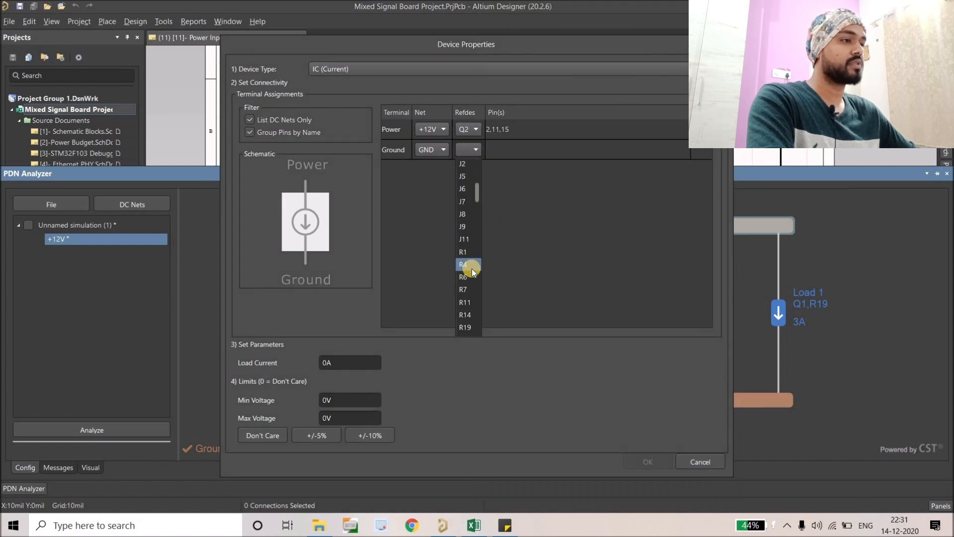
pyautogui.scroll(-1, 475, 287)
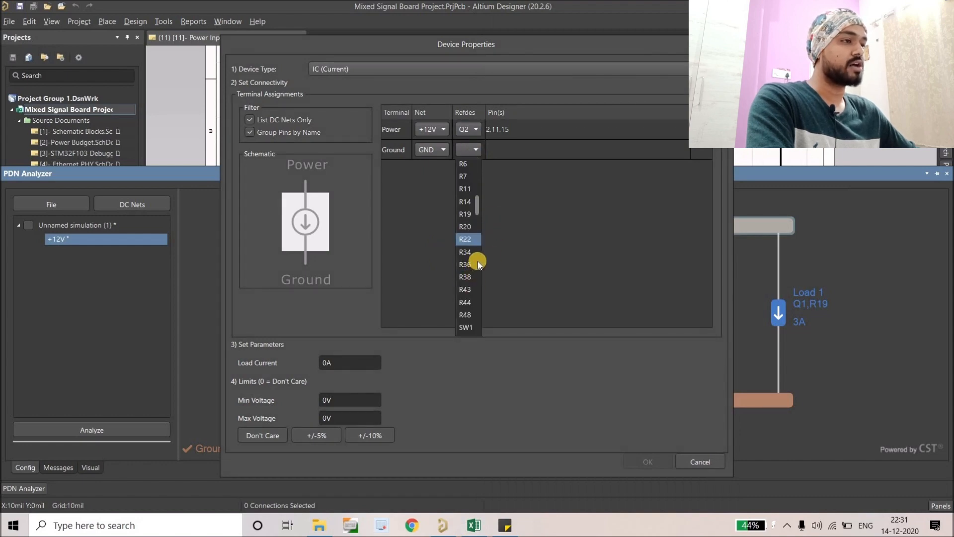
pyautogui.click(469, 289)
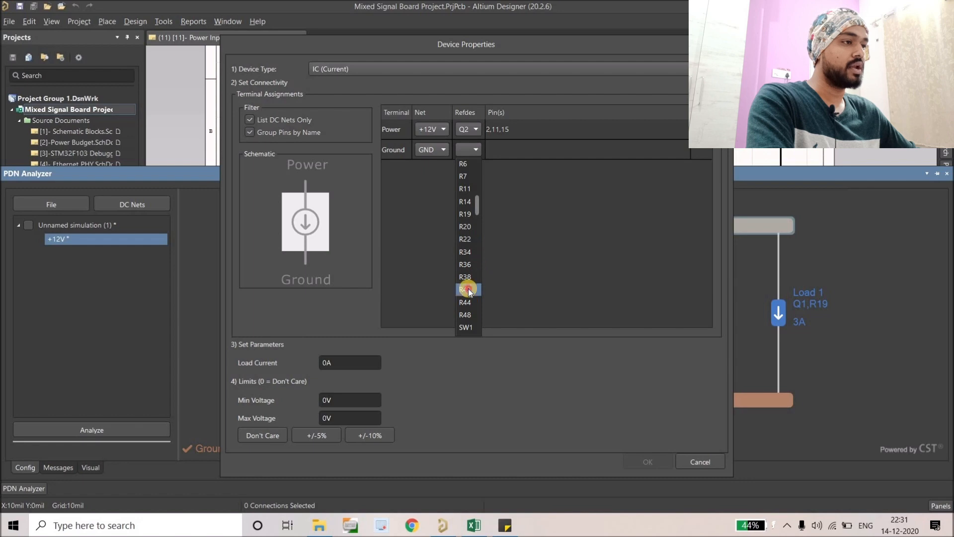
# - Set the Q2 load's current to 3 A, apply +/-5% voltage limits and accept the device
pyautogui.click(335, 360)
pyautogui.write('3')
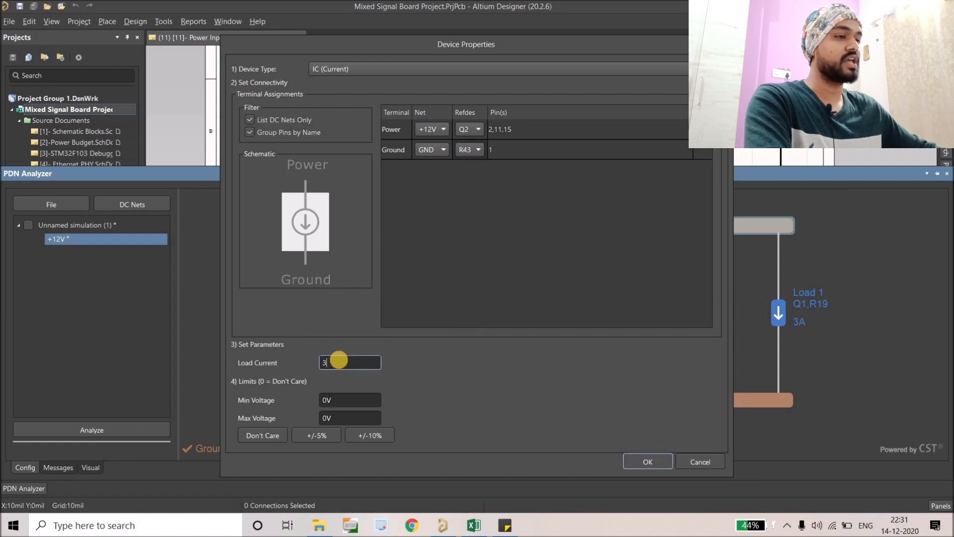
pyautogui.click(318, 433)
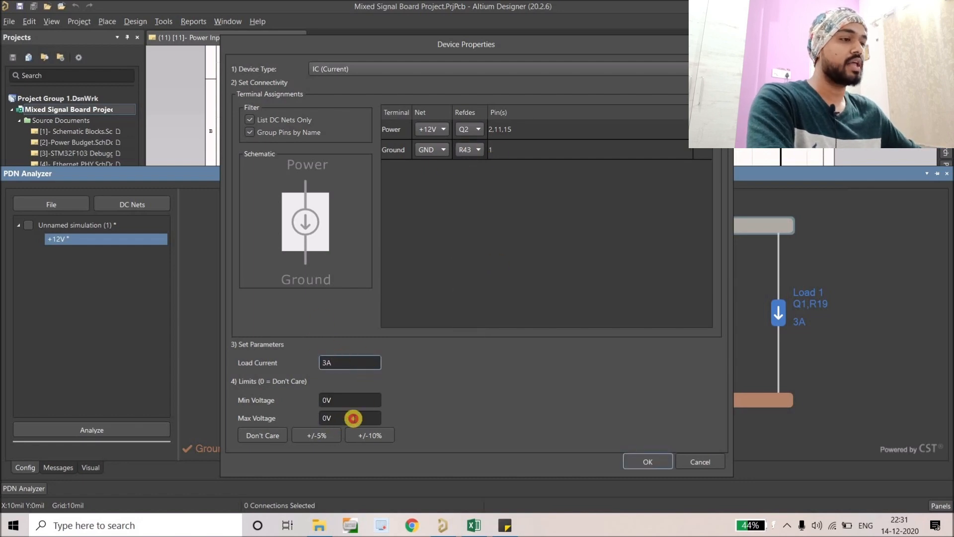
pyautogui.click(637, 465)
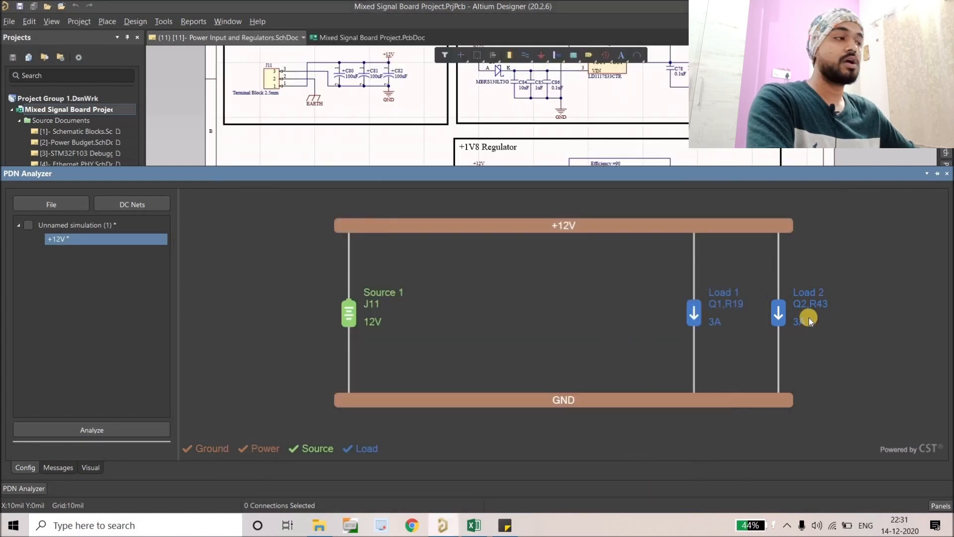
# - Extend the +12V net to NetC84_2 through a series element
pyautogui.click(771, 232)
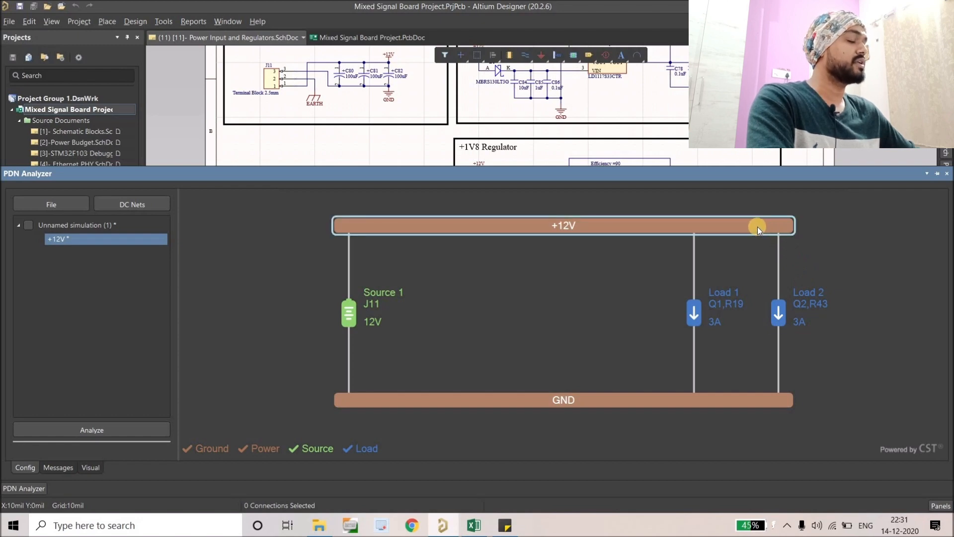
pyautogui.rightClick(758, 227)
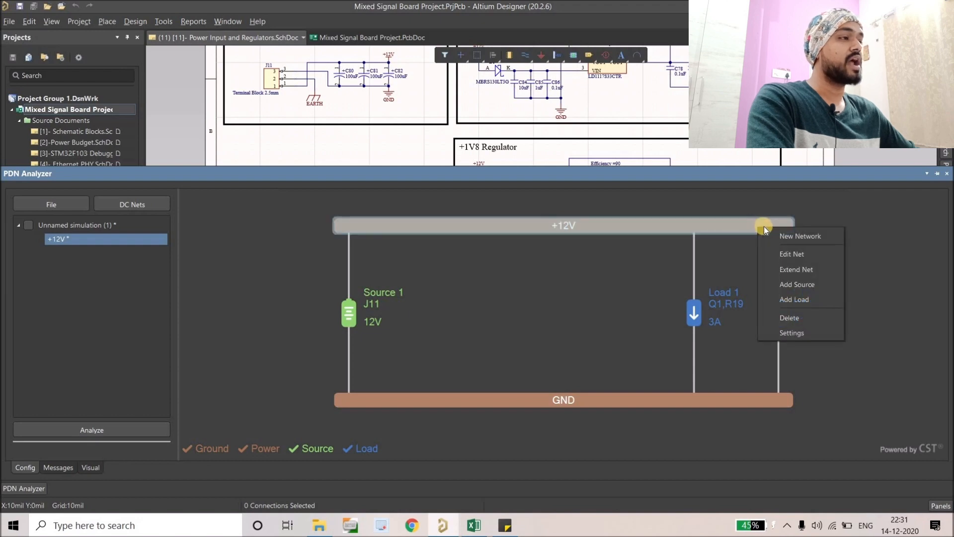
pyautogui.click(786, 268)
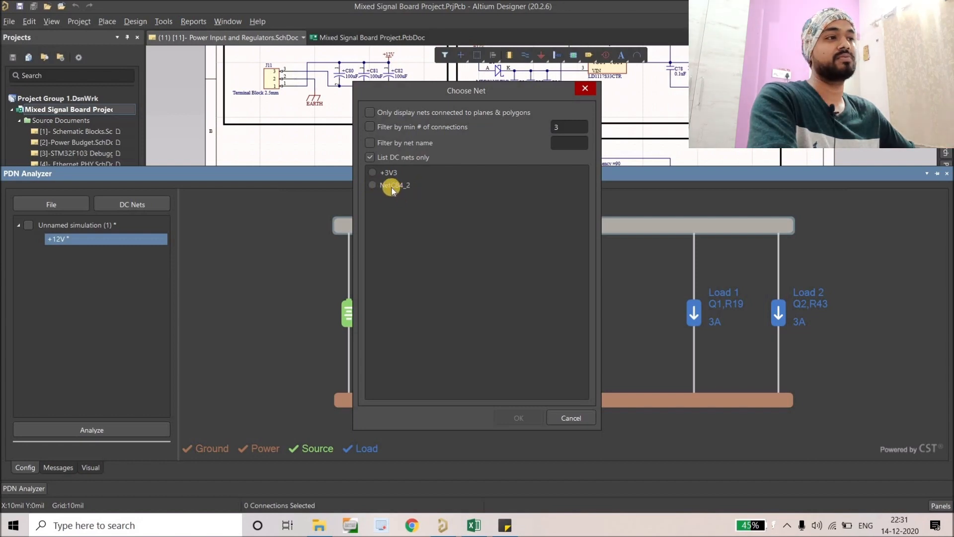
pyautogui.click(373, 185)
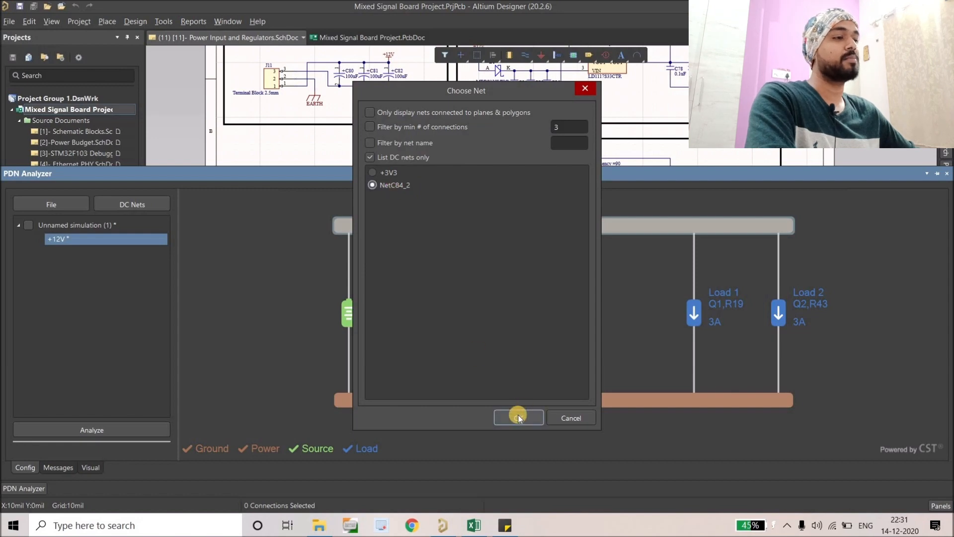
pyautogui.click(518, 418)
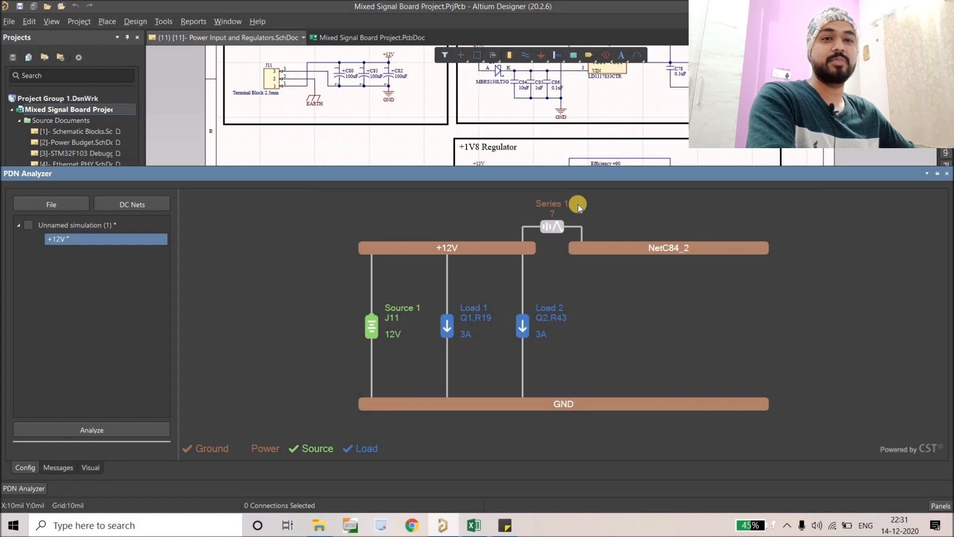
# - Examine the regulator schematic to identify the component between +12V and NetC84_2, and return to the PDN Analyzer network
pyautogui.doubleClick(549, 229)
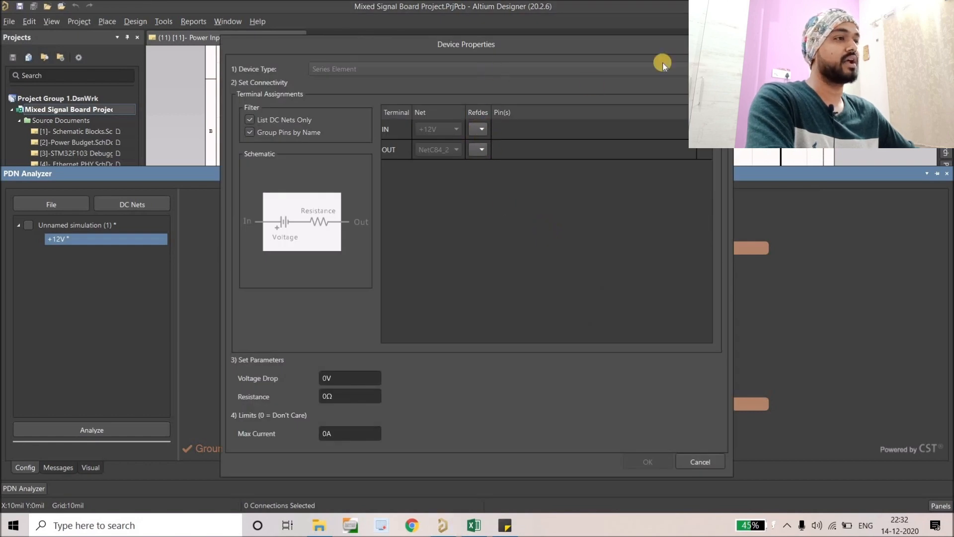
pyautogui.press('Escape')
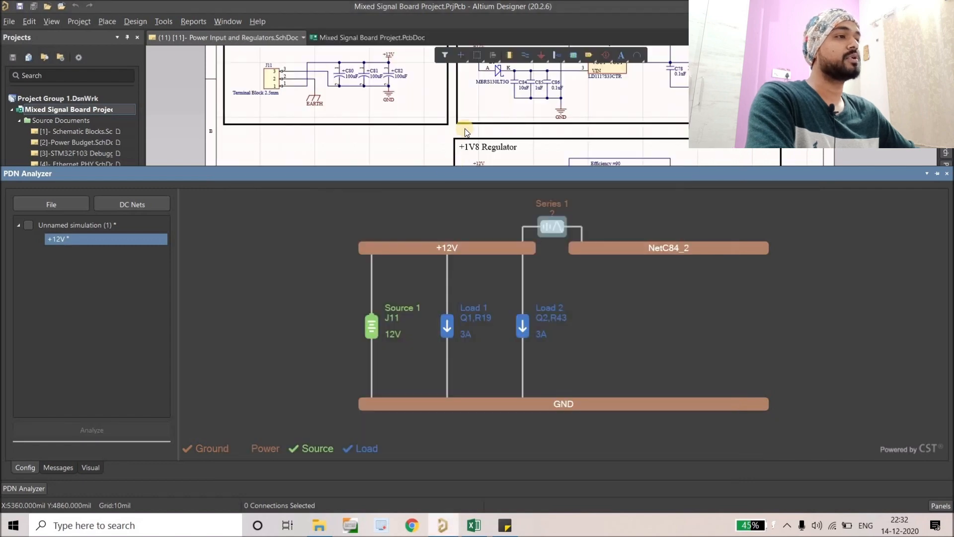
pyautogui.moveTo(501, 80); pyautogui.dragTo(461, 115, button='right')
pyautogui.keyDown('ctrl'); pyautogui.scroll(2, 459, 110); pyautogui.keyUp('ctrl')
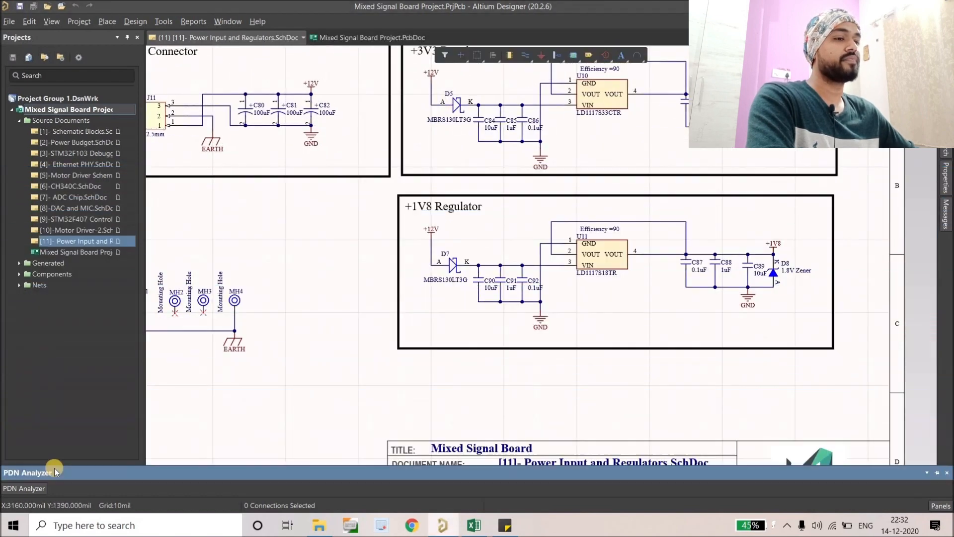
pyautogui.click(34, 488)
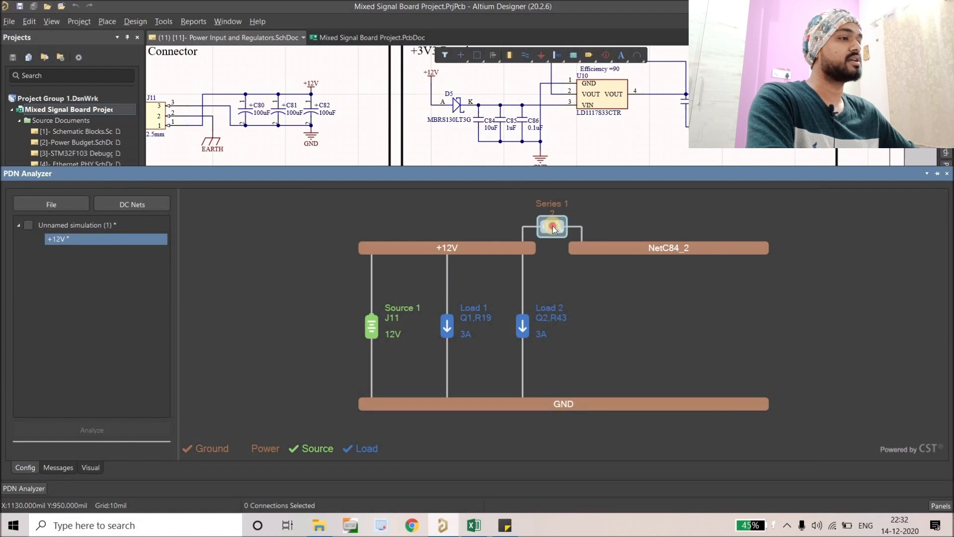
# - Assign diode D5 to the IN terminal of the series element between +12V and NetC84_2
pyautogui.doubleClick(553, 226)
pyautogui.click(482, 132)
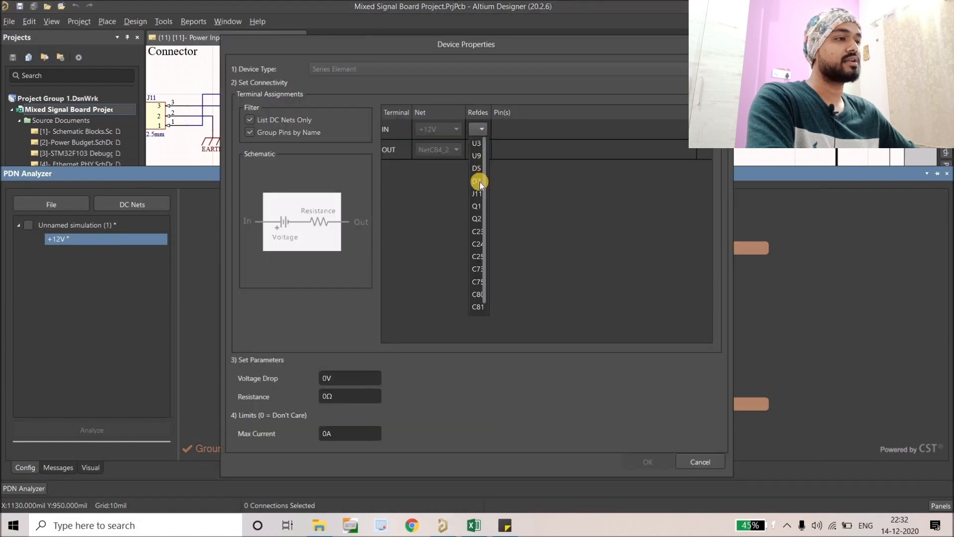
pyautogui.click(476, 171)
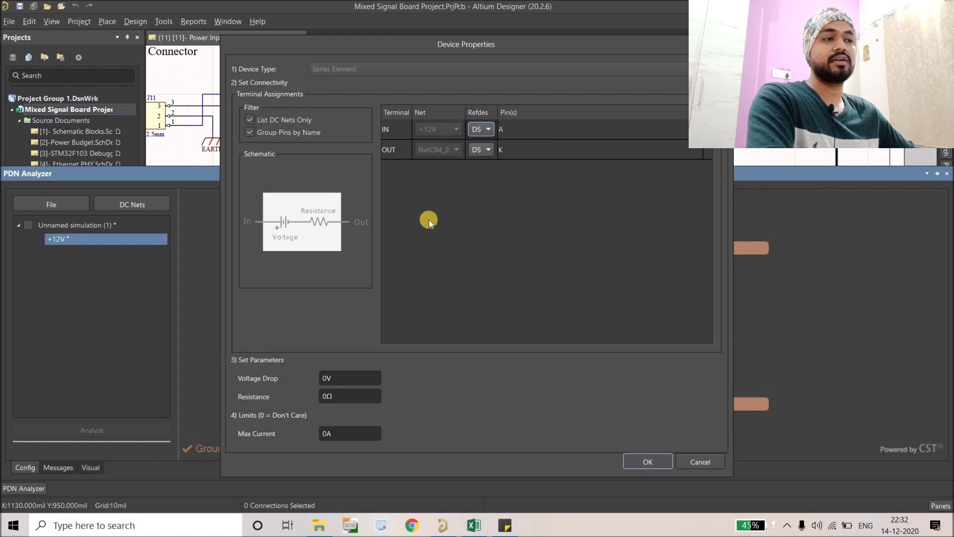
# - Set the D5 series element's voltage drop to 0.443 V, keep the maximum current at 0 A and accept the device
pyautogui.click(341, 378)
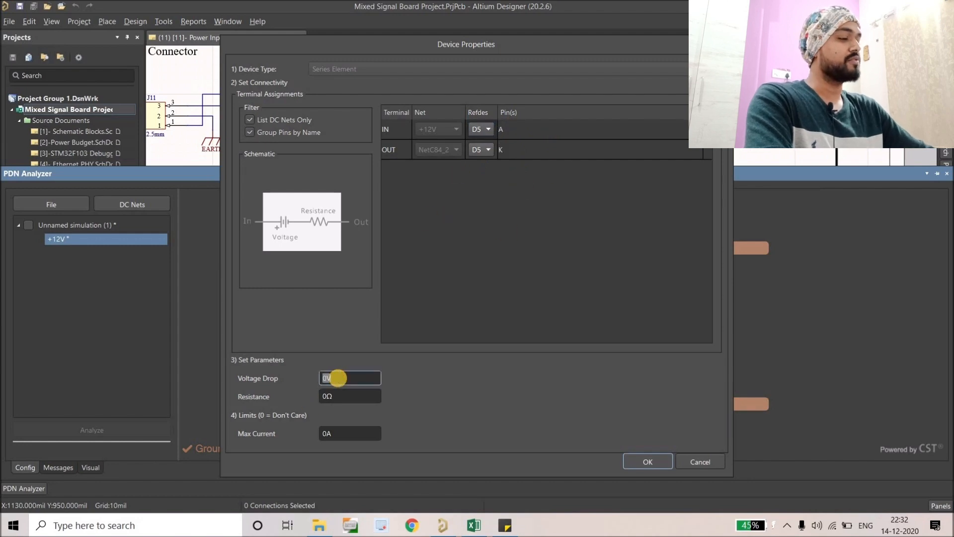
pyautogui.write('0.443')
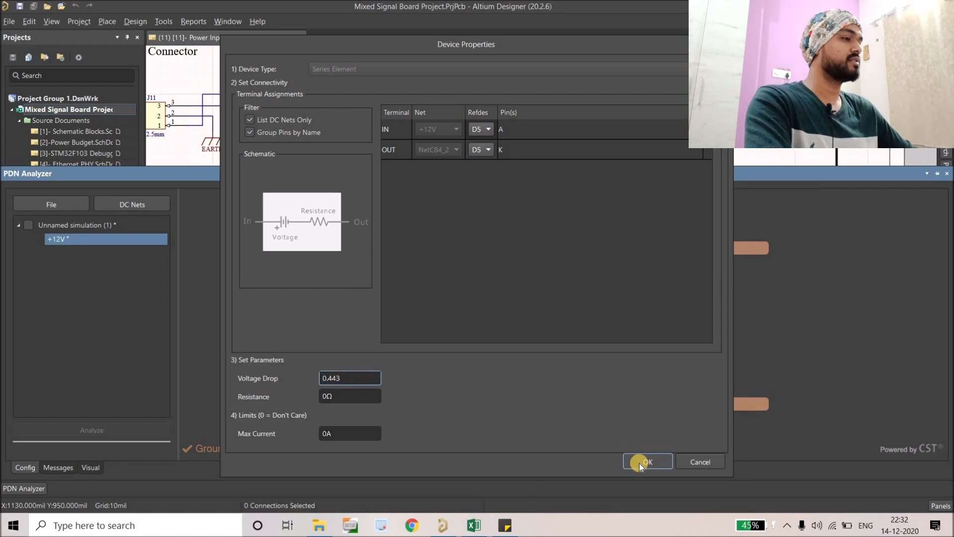
pyautogui.click(347, 432)
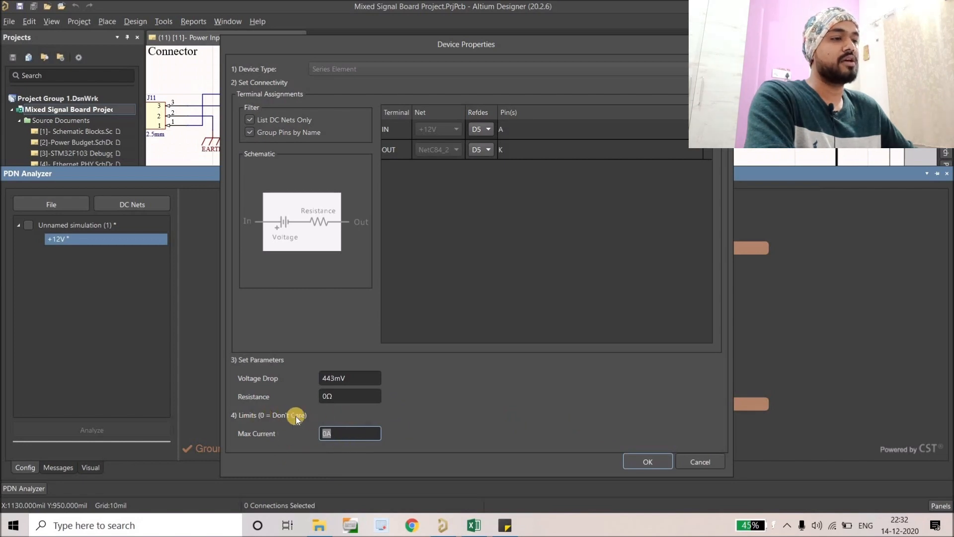
pyautogui.click(340, 435)
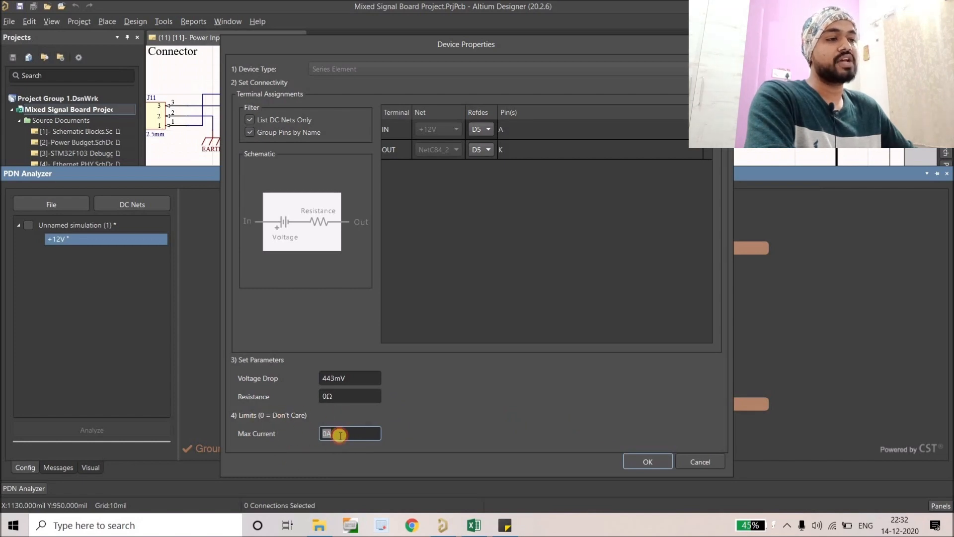
pyautogui.click(320, 435)
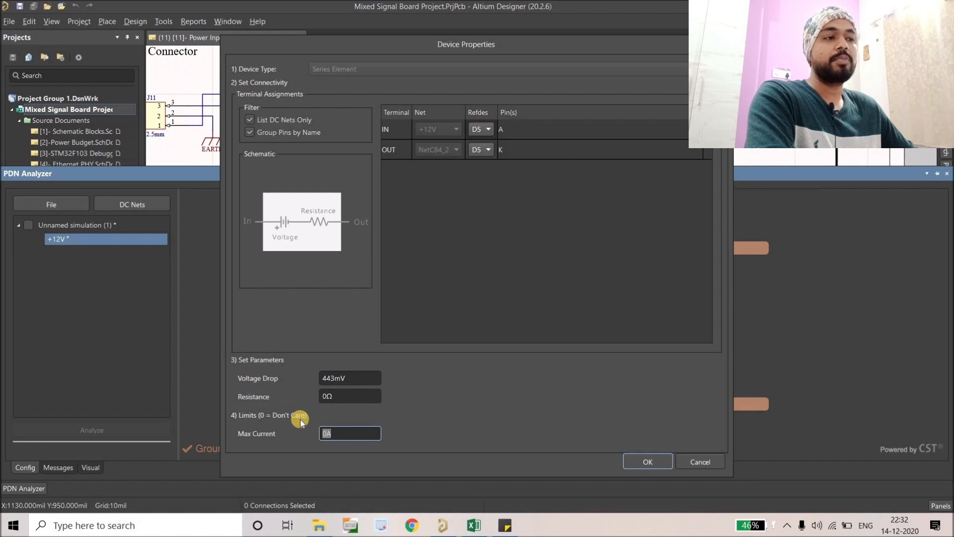
pyautogui.click(640, 462)
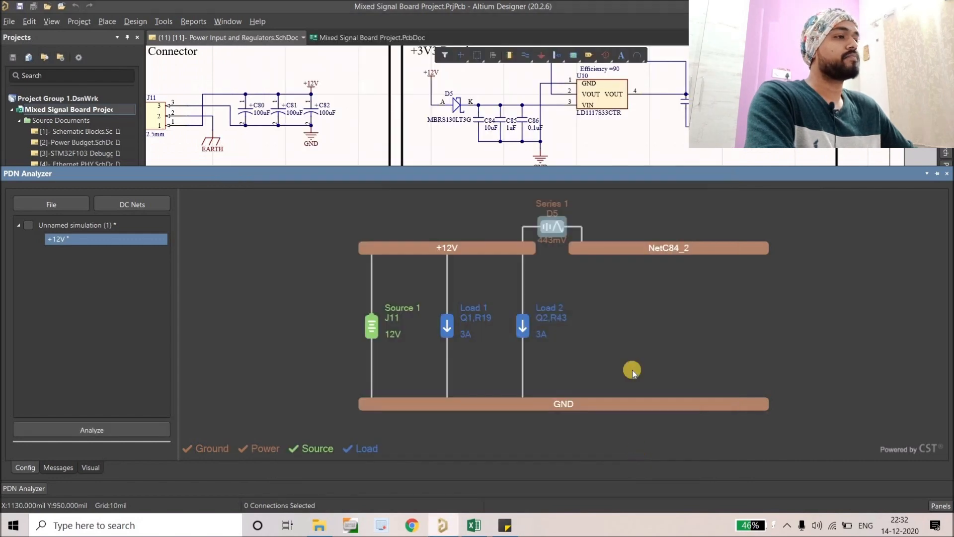
pyautogui.click(629, 322)
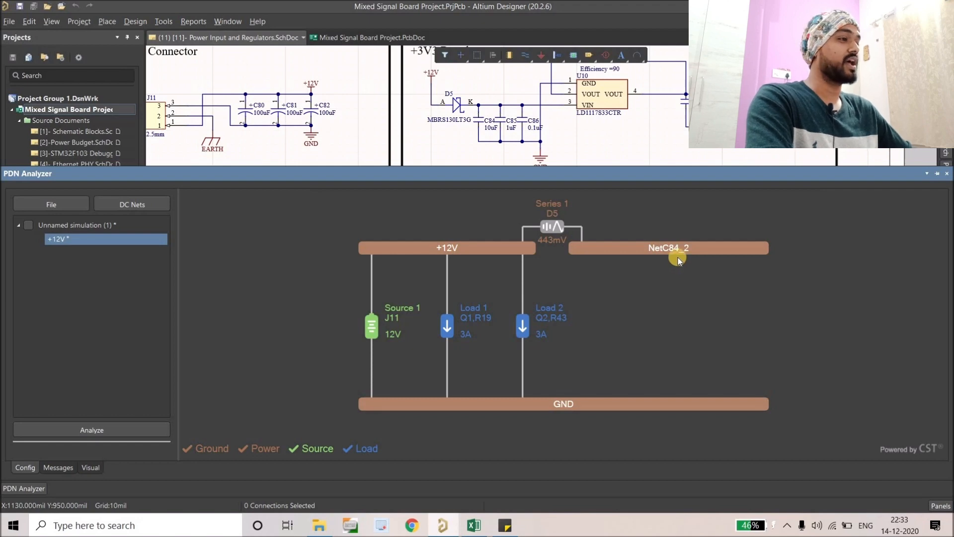
# - Check the +3V3 regulator schematic, and add a load of type VRM (Linear) to NetC84_2
pyautogui.moveTo(598, 122); pyautogui.dragTo(541, 144, button='right')
pyautogui.keyDown('ctrl'); pyautogui.scroll(-1, 558, 122); pyautogui.keyUp('ctrl')
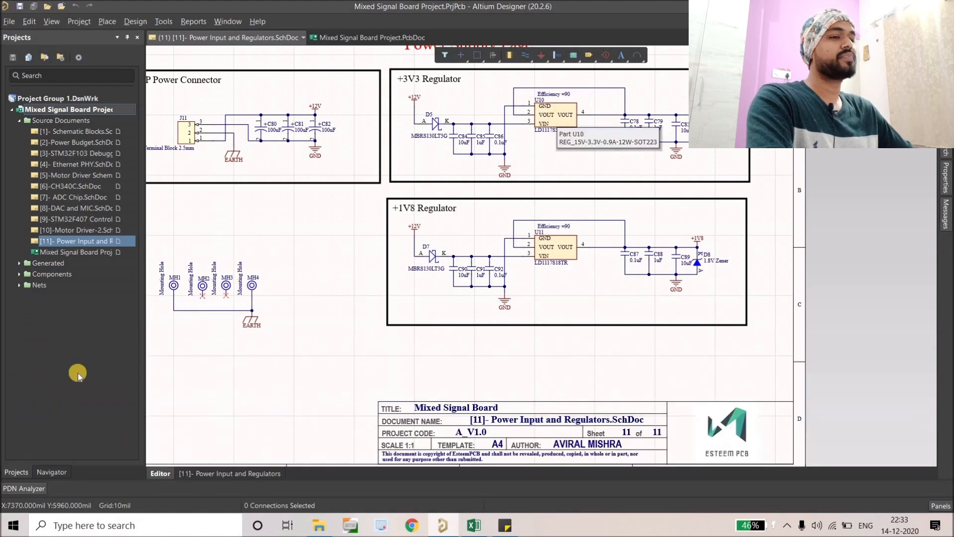
pyautogui.click(24, 488)
pyautogui.click(691, 246)
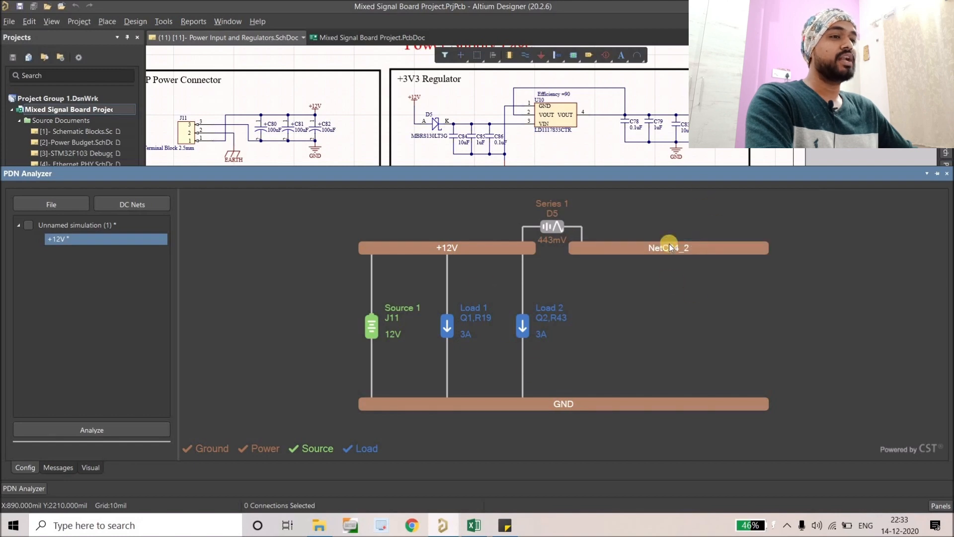
pyautogui.rightClick(676, 248)
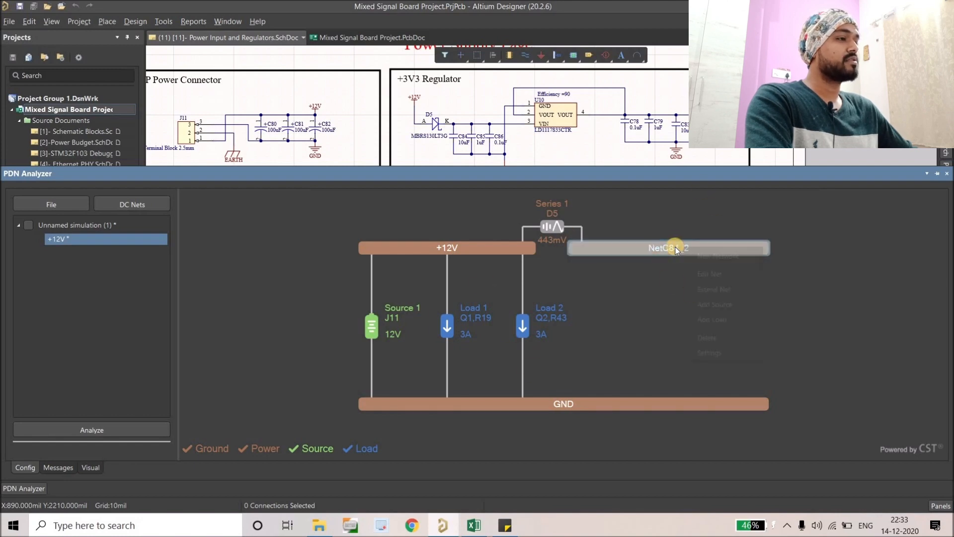
pyautogui.click(713, 319)
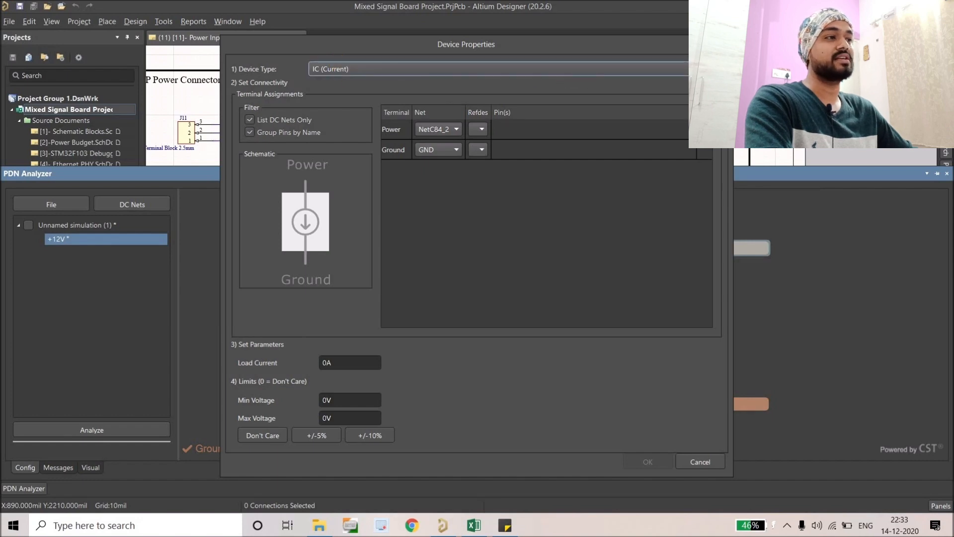
pyautogui.click(417, 70)
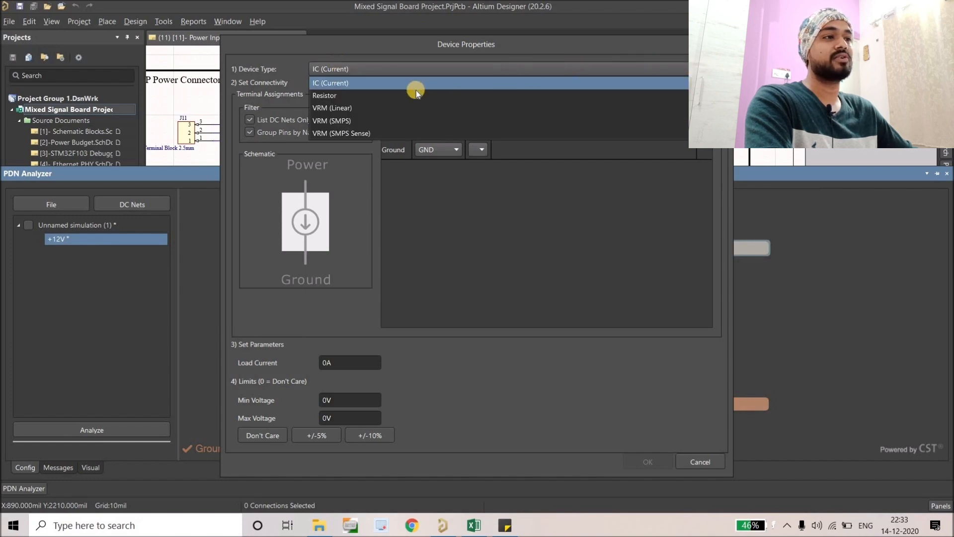
pyautogui.click(352, 107)
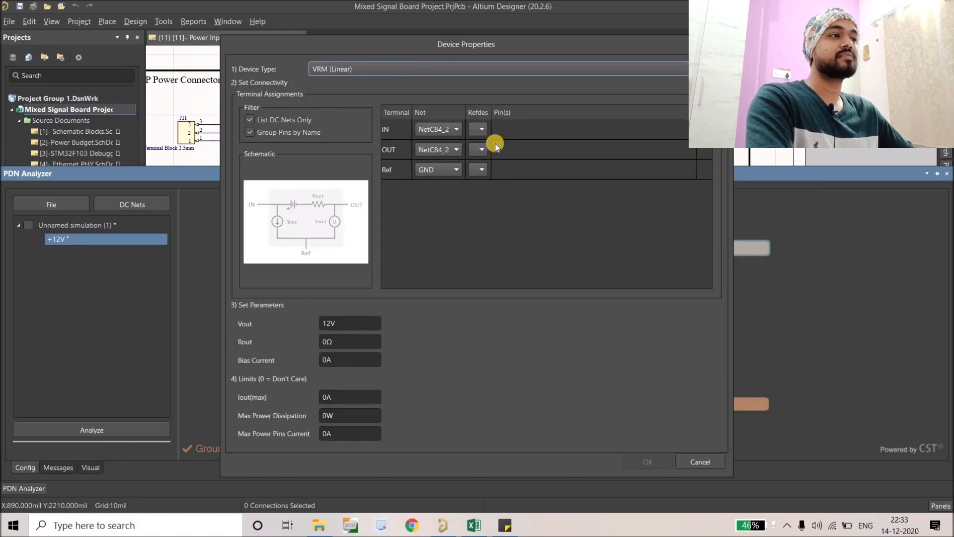
# - Keep NetC84_2 as the VRM's IN net and set its OUT net to +3V3
pyautogui.click(434, 130)
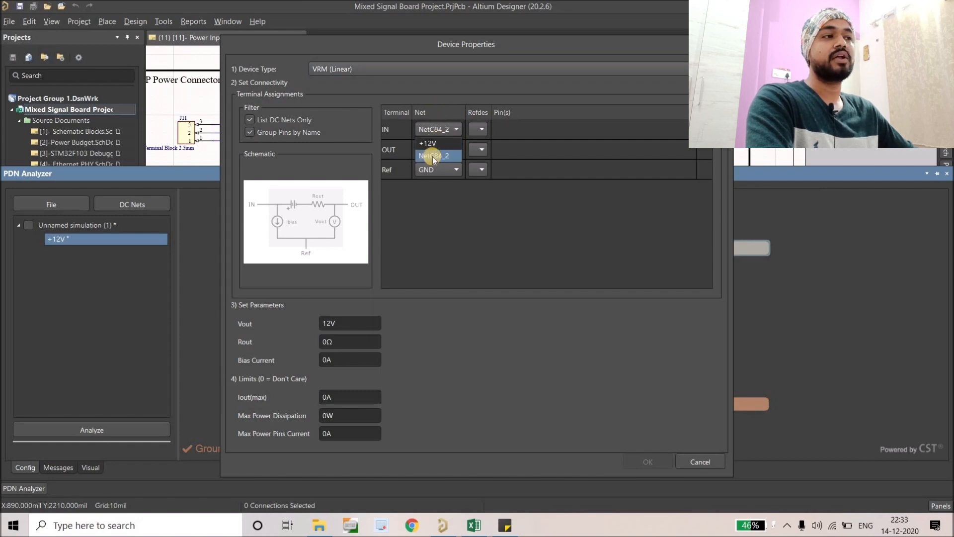
pyautogui.click(442, 157)
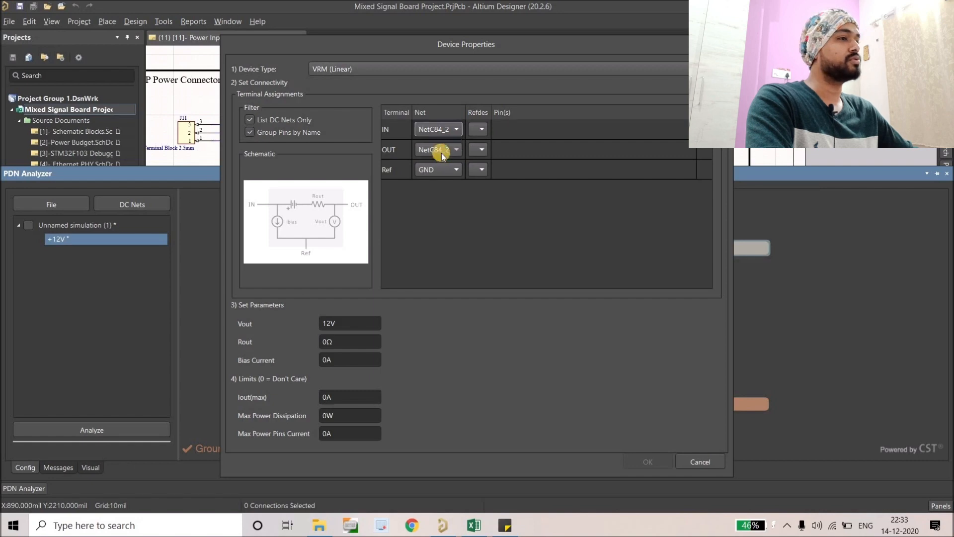
pyautogui.click(440, 153)
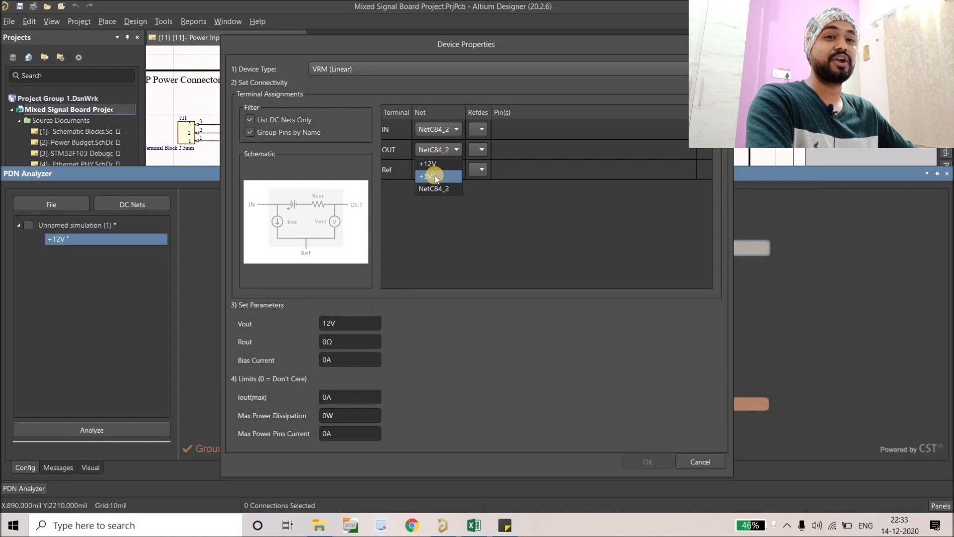
pyautogui.click(436, 175)
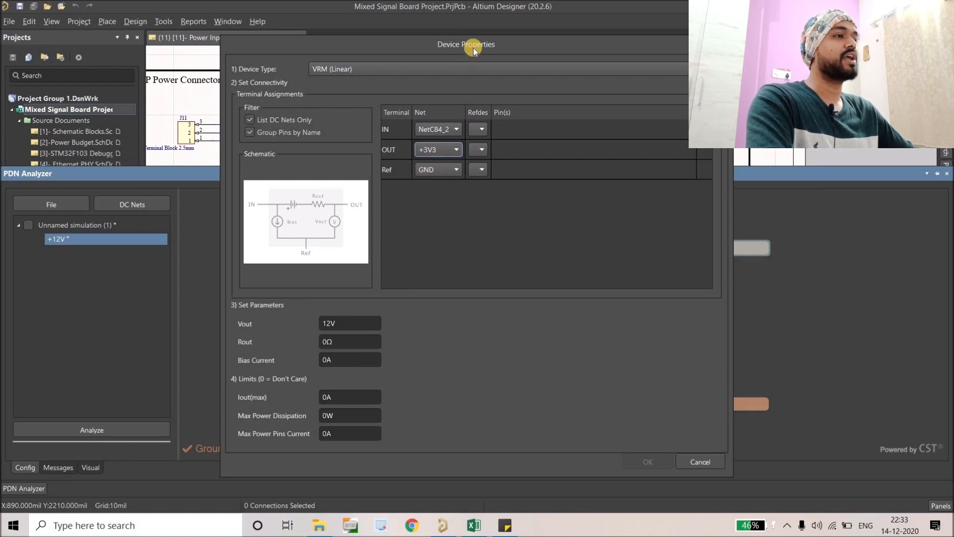
# - Assign regulator U10 to the VRM's terminals
pyautogui.moveTo(473, 51); pyautogui.dragTo(412, 164)
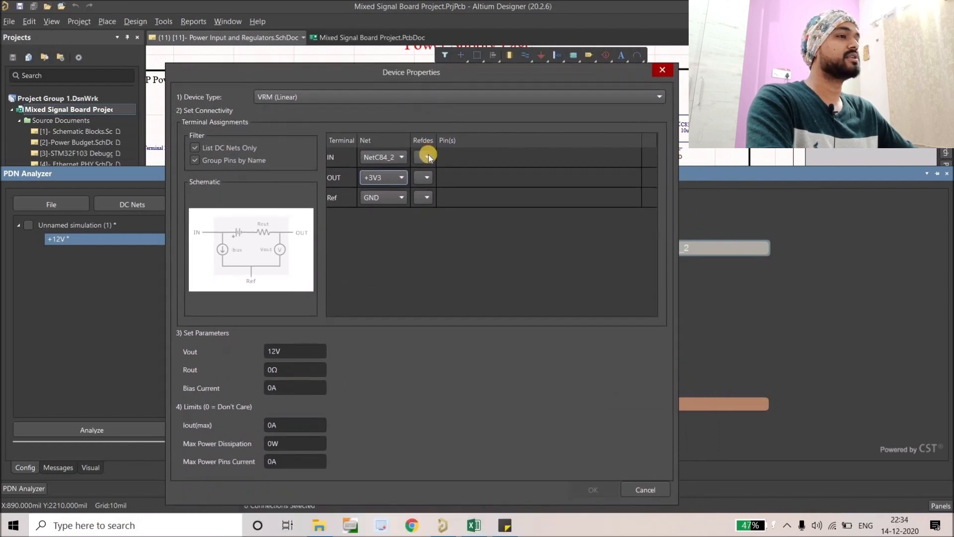
pyautogui.click(427, 157)
pyautogui.click(423, 171)
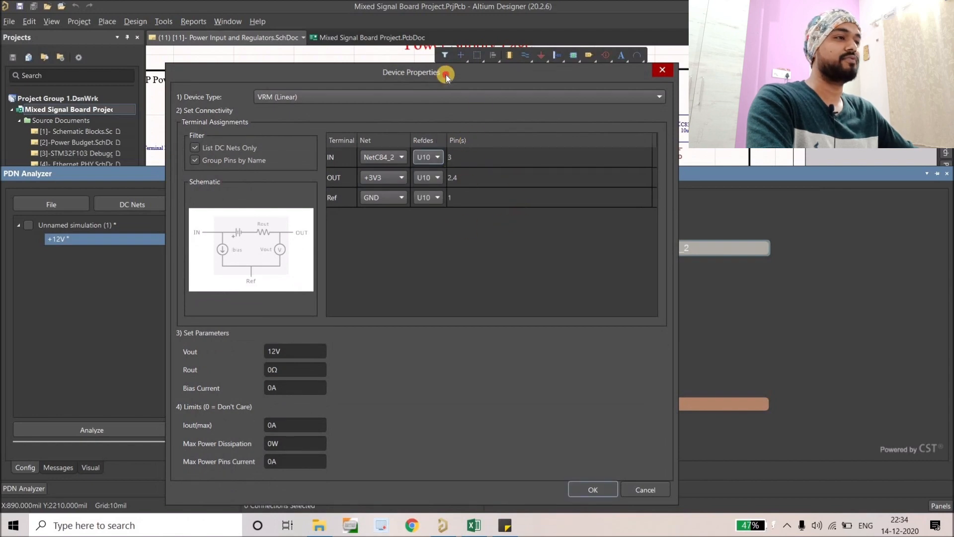
pyautogui.moveTo(446, 74); pyautogui.dragTo(450, 38)
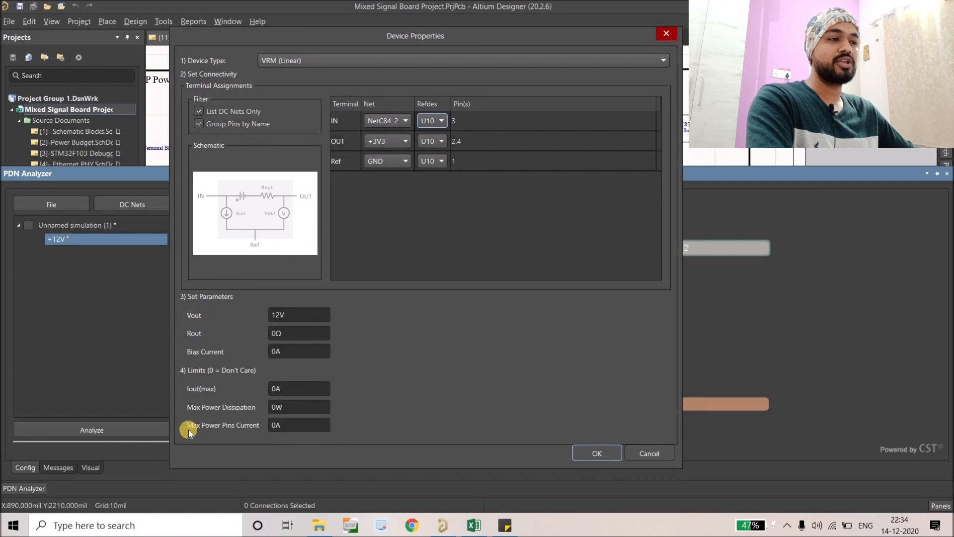
# - Set U10's output voltage to 3.3 V, leaving the output resistance at 0 Ω and the bias current at 0 A
pyautogui.click(290, 315)
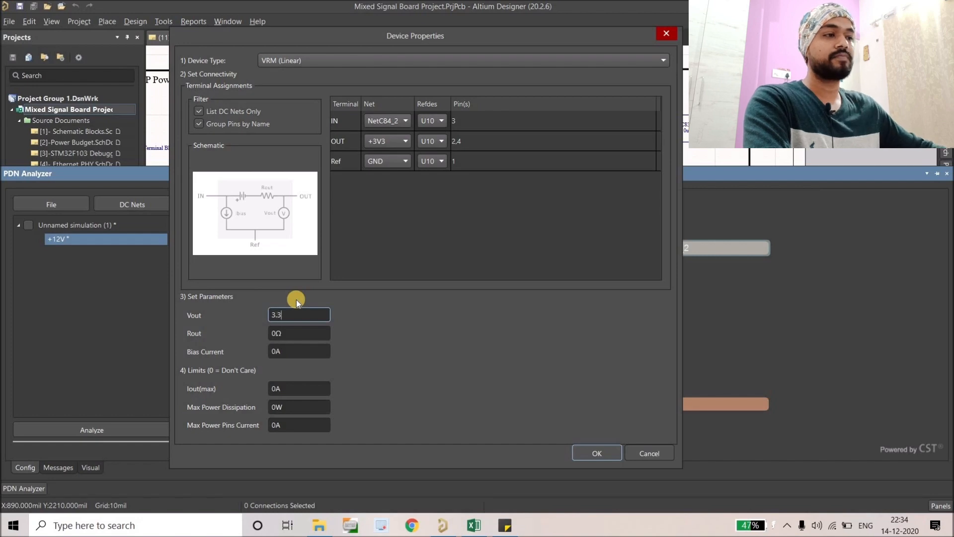
pyautogui.click(283, 335)
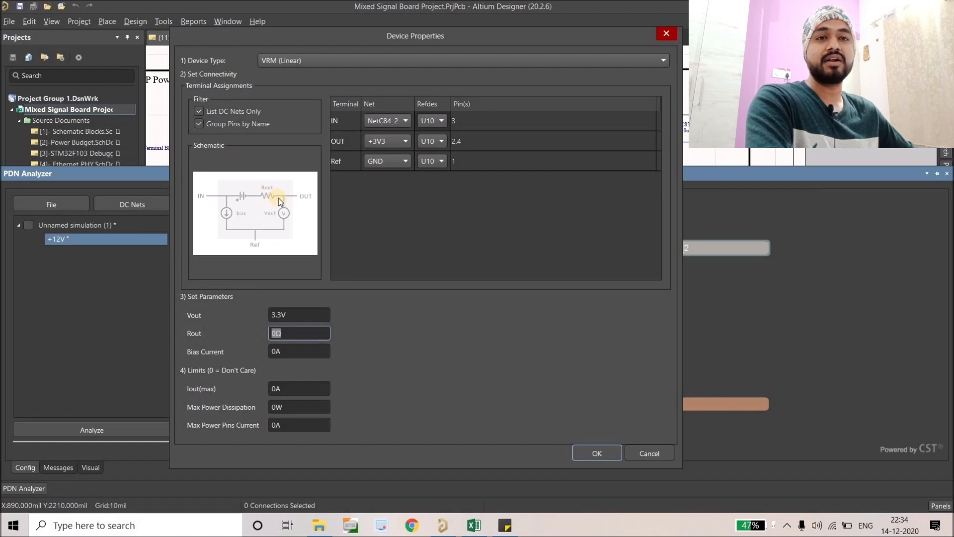
pyautogui.click(291, 348)
pyautogui.click(287, 331)
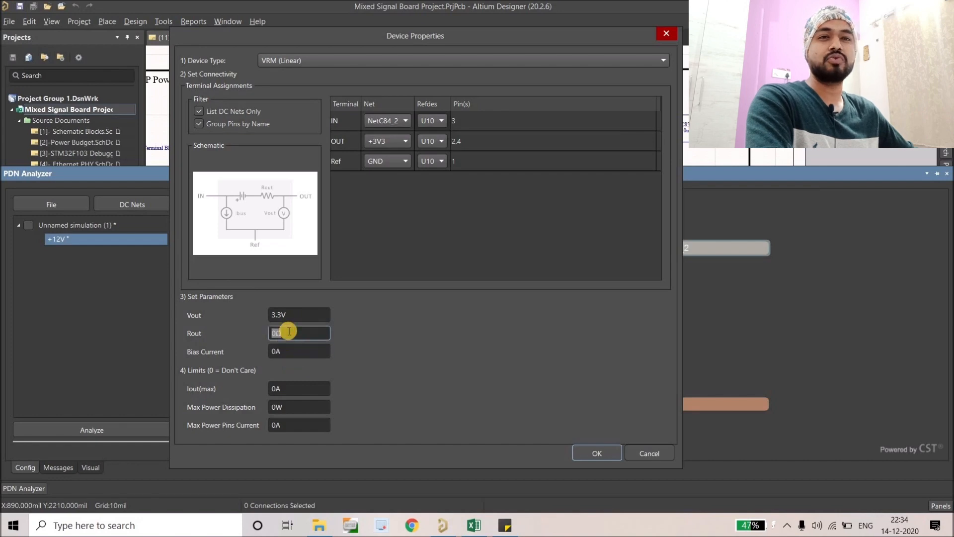
pyautogui.click(288, 348)
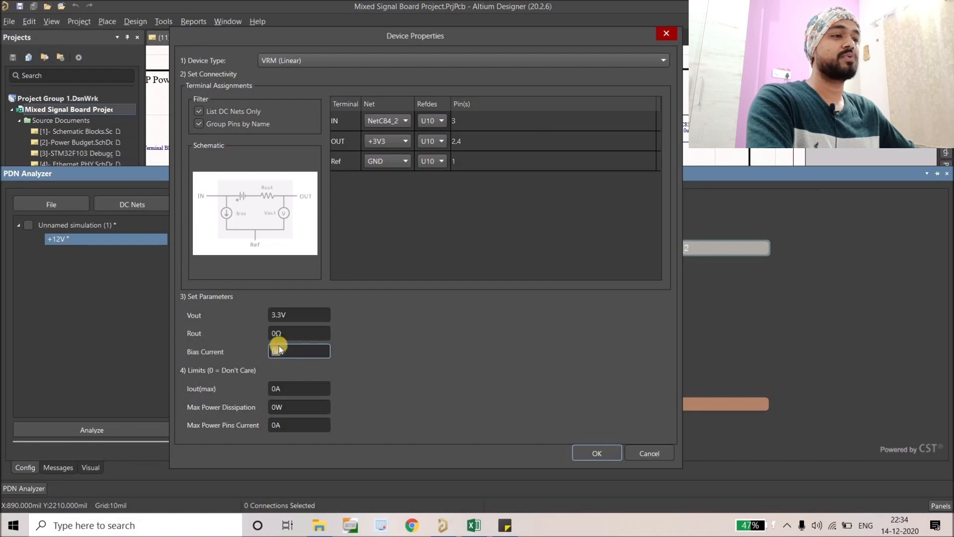
# - Limit U10's maximum output current to 1 A and accept the device
pyautogui.click(296, 389)
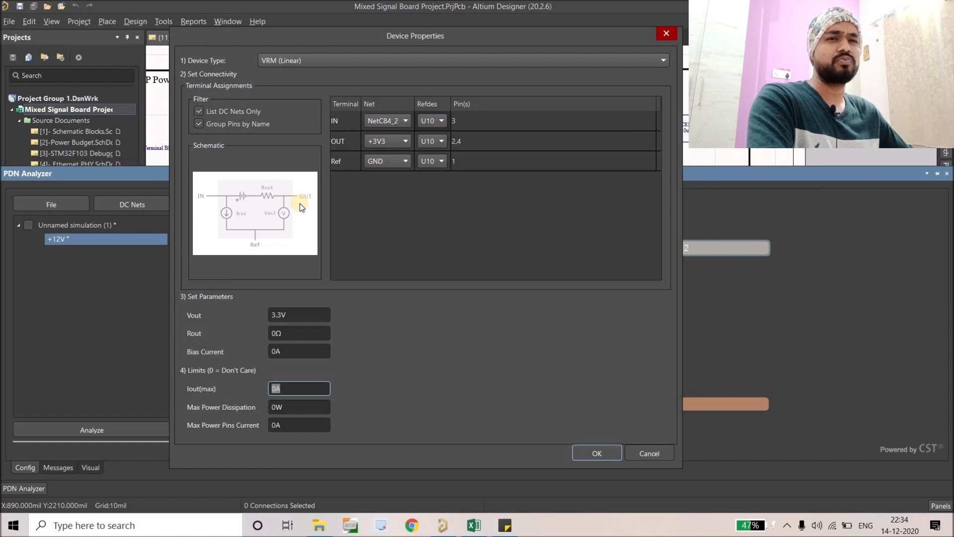
pyautogui.write('1')
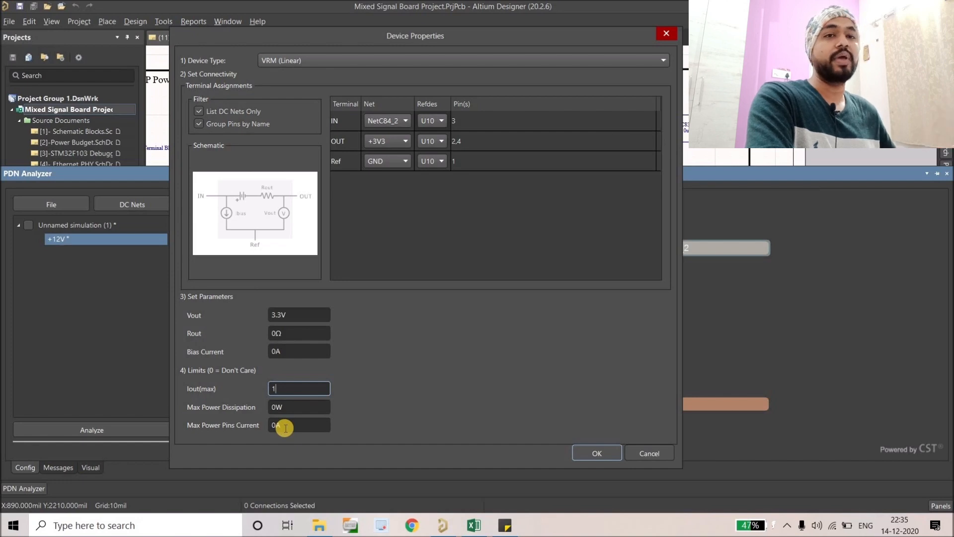
pyautogui.click(305, 410)
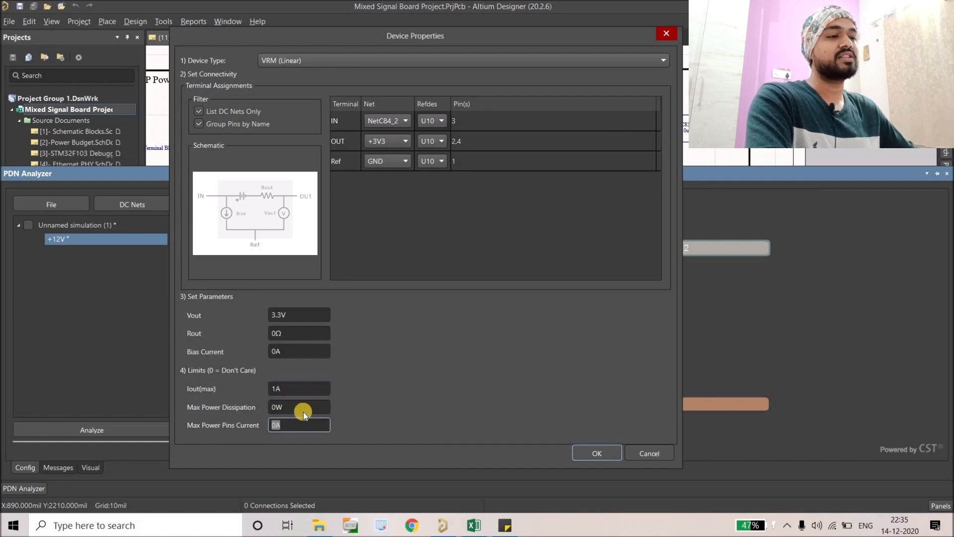
pyautogui.click(587, 449)
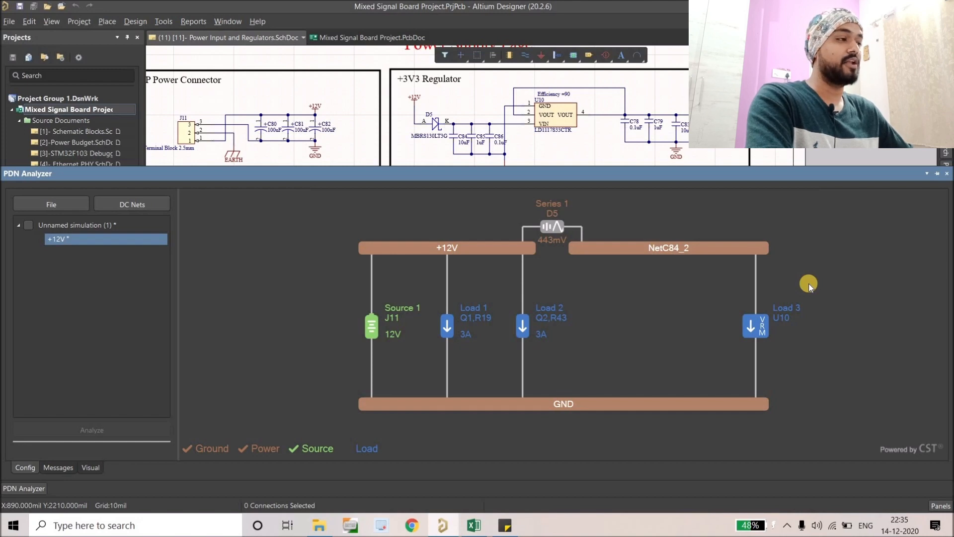
# - Add the U10 VRM to a new network, compare it with the +12V network and return to the +3V3 network
pyautogui.rightClick(753, 326)
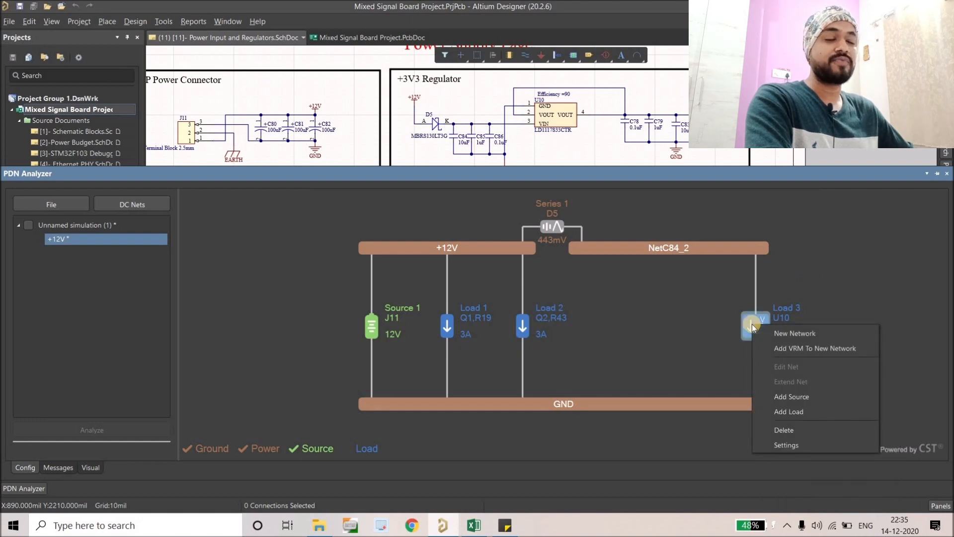
pyautogui.click(811, 350)
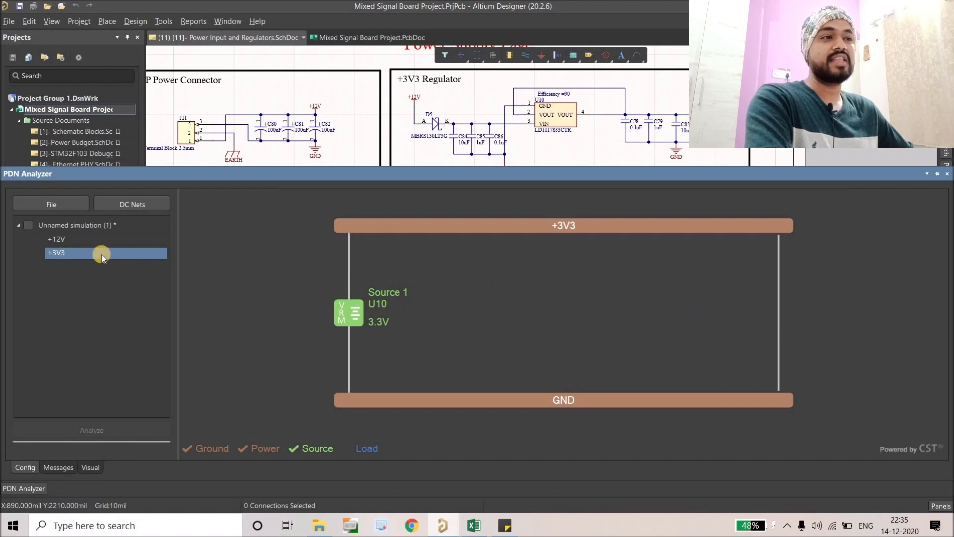
pyautogui.click(56, 240)
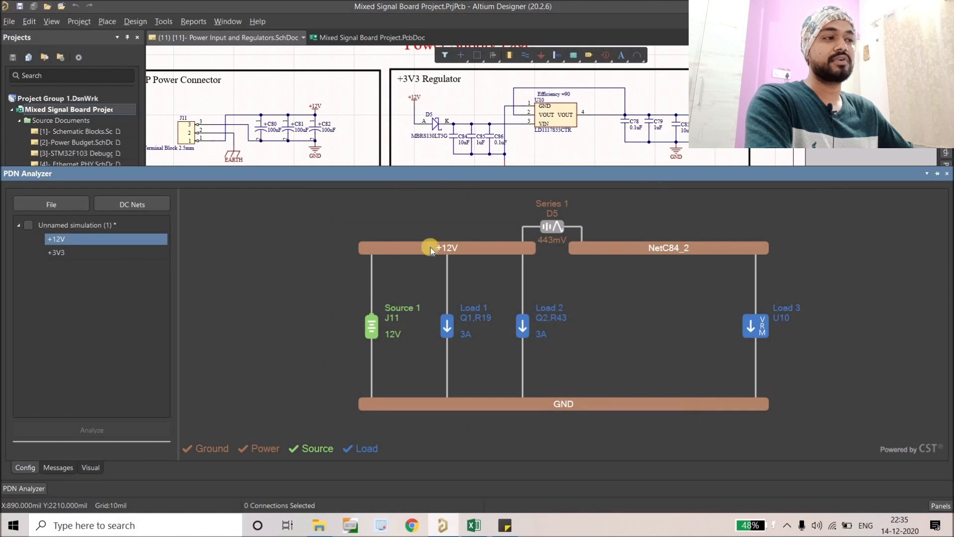
pyautogui.click(754, 328)
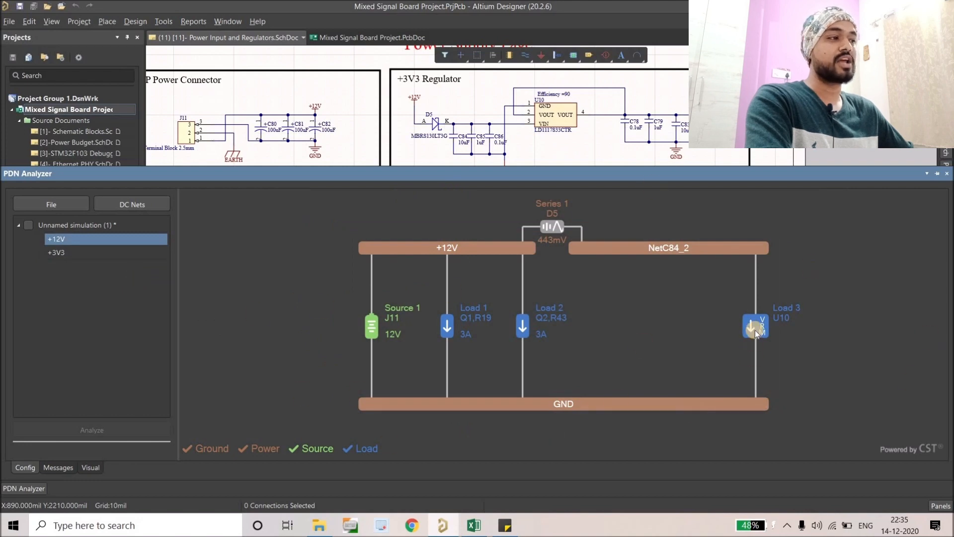
pyautogui.click(122, 253)
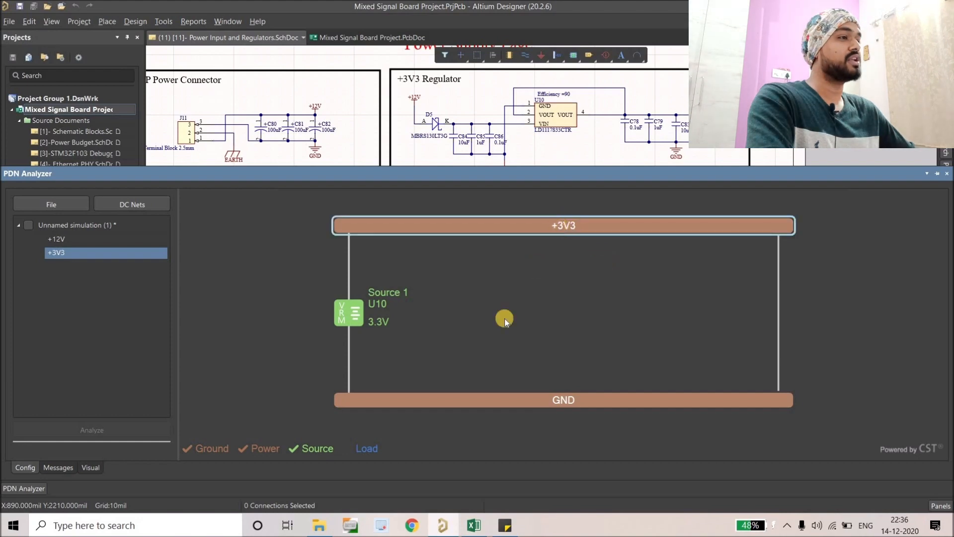
# - Switch to Excel and look up the loads listed for the 3V3 net
pyautogui.click(475, 528)
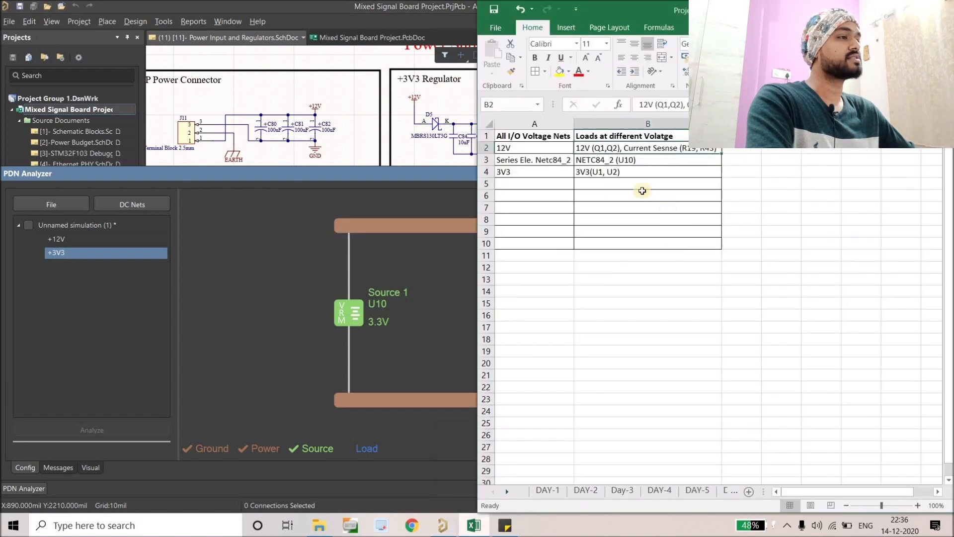
pyautogui.click(593, 174)
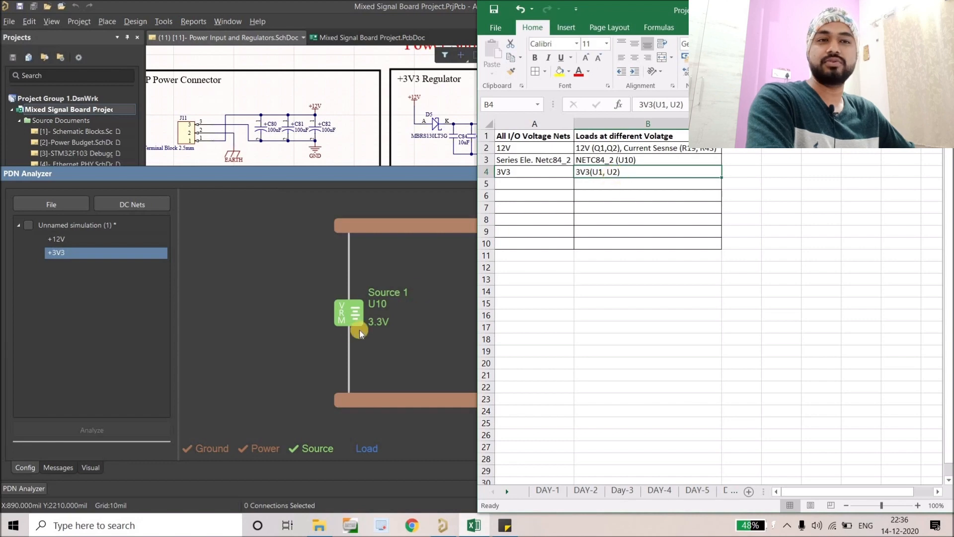
# - Switch to Altium Designer and add an IC (Current) load for U1 to the +3V3 net, leaving its load current at 0A
pyautogui.click(419, 301)
pyautogui.rightClick(559, 226)
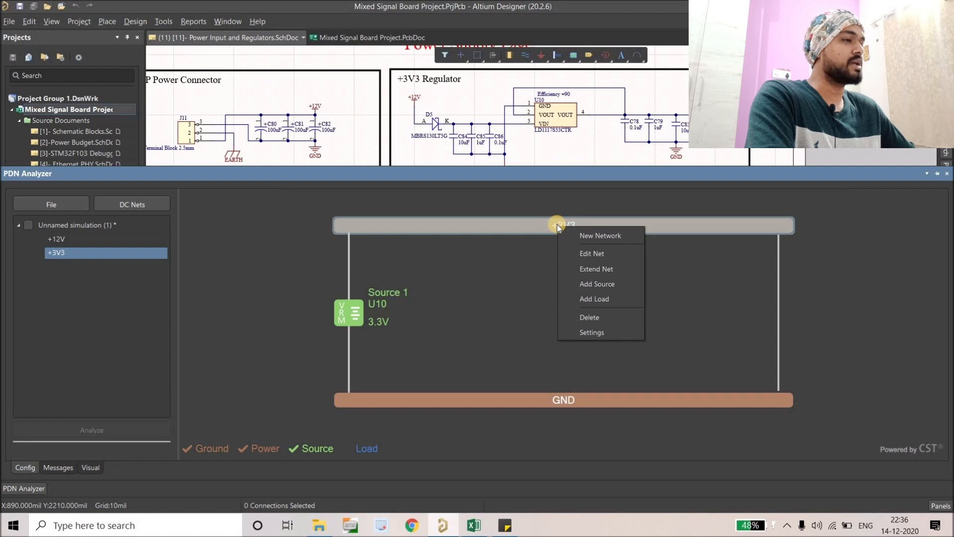
pyautogui.click(593, 299)
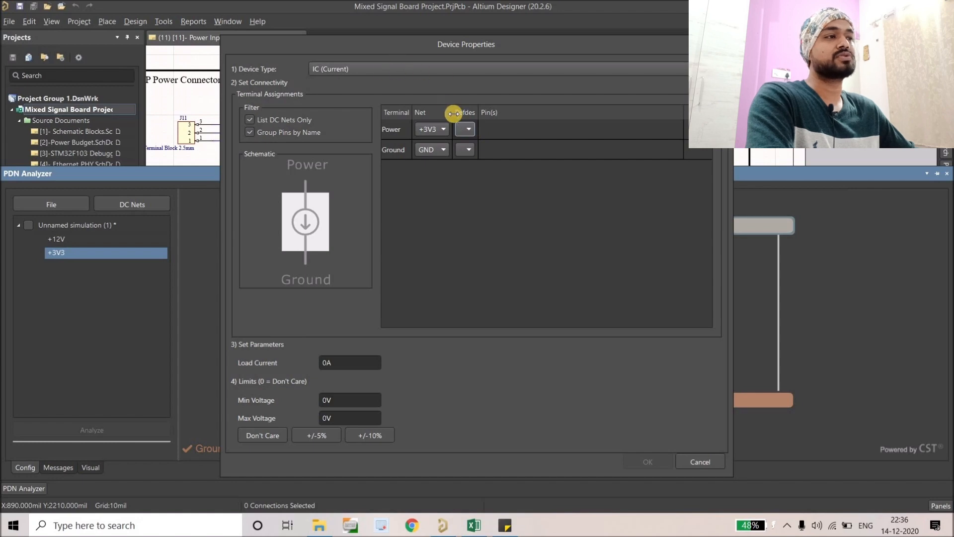
pyautogui.click(469, 133)
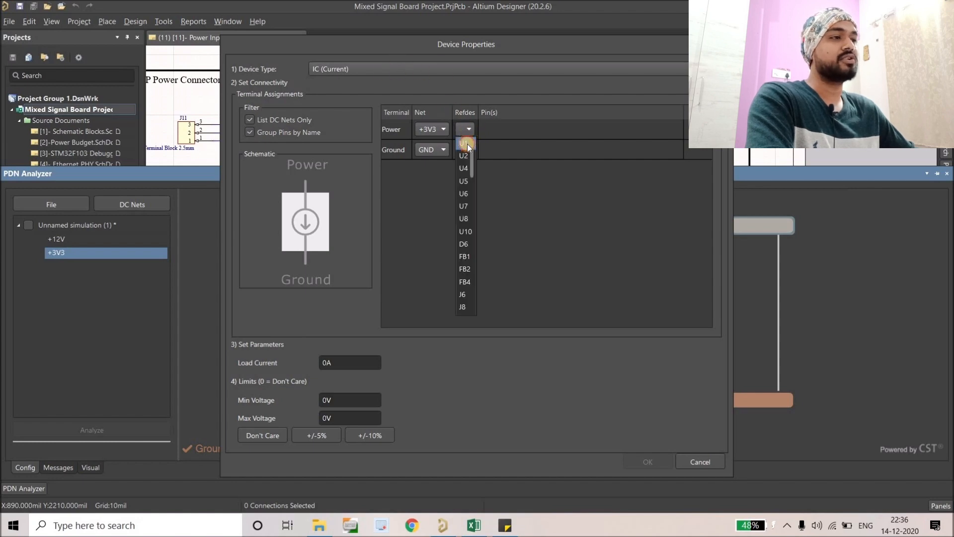
pyautogui.click(467, 145)
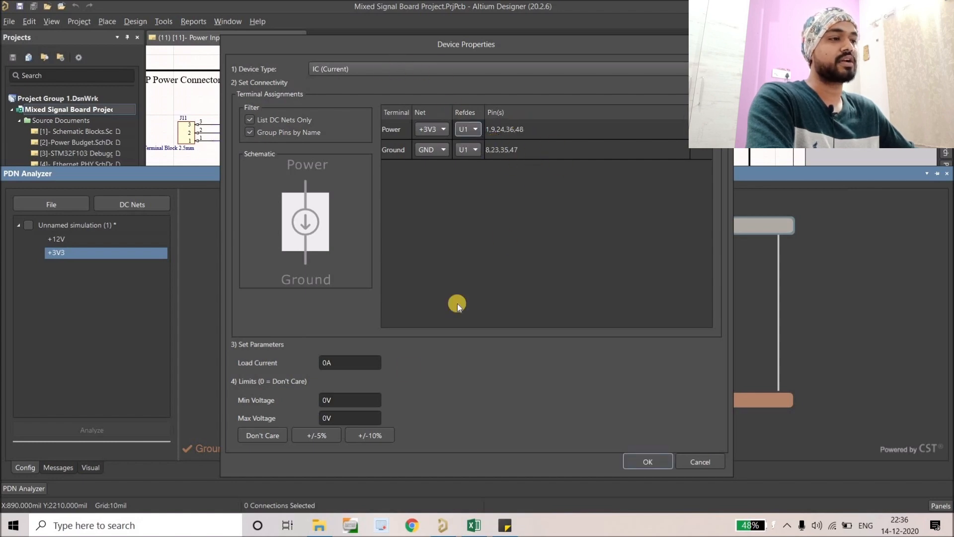
pyautogui.click(339, 362)
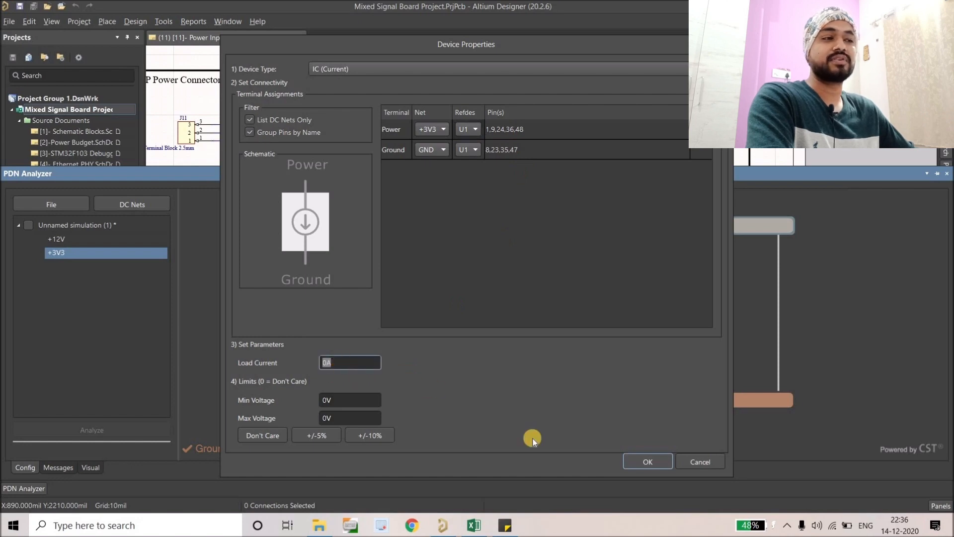
pyautogui.click(630, 461)
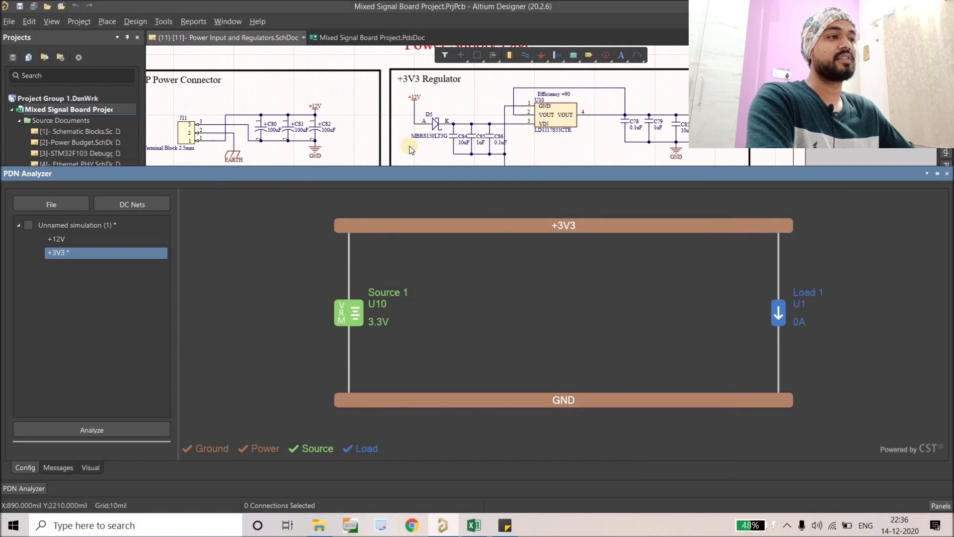
# - Examine the Power Budget and STM32F103 Debugger schematics to identify U1 and the currents budgeted for the +3V3 loads
pyautogui.scroll(-1, 386, 95)
pyautogui.keyDown('ctrl'); pyautogui.scroll(-1, 386, 94); pyautogui.keyUp('ctrl')
pyautogui.click(92, 145)
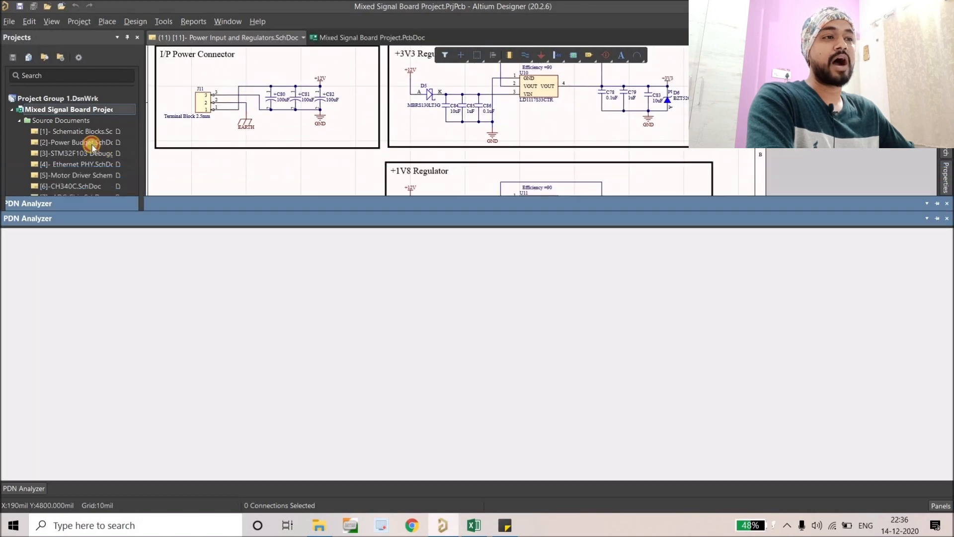
pyautogui.doubleClick(91, 144)
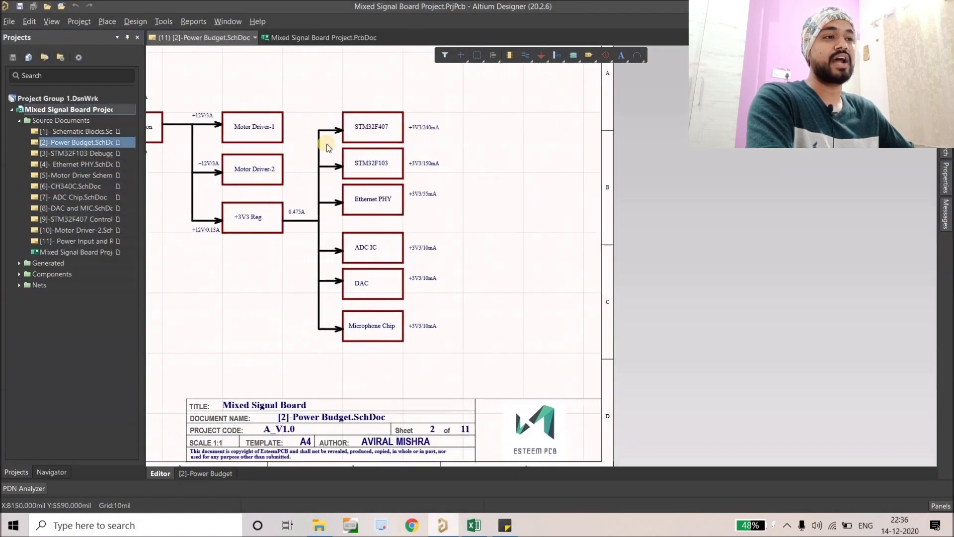
pyautogui.click(96, 154)
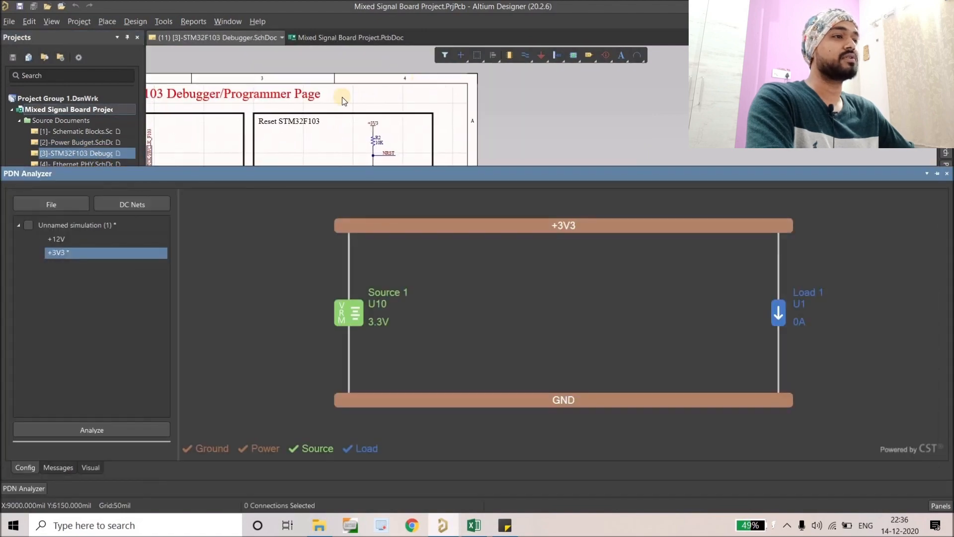
pyautogui.moveTo(274, 169); pyautogui.dragTo(477, 90, button='right')
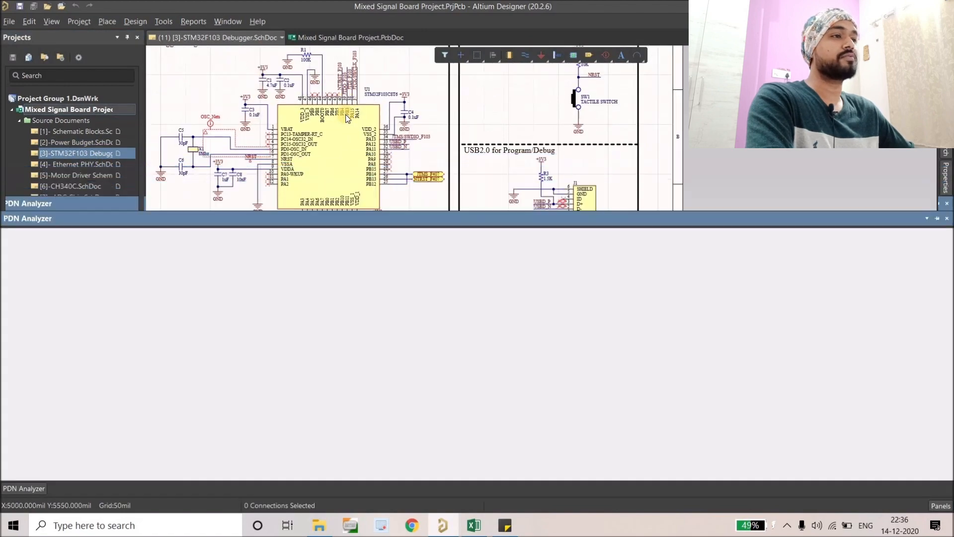
pyautogui.keyDown('ctrl'); pyautogui.scroll(3, 409, 187); pyautogui.keyUp('ctrl')
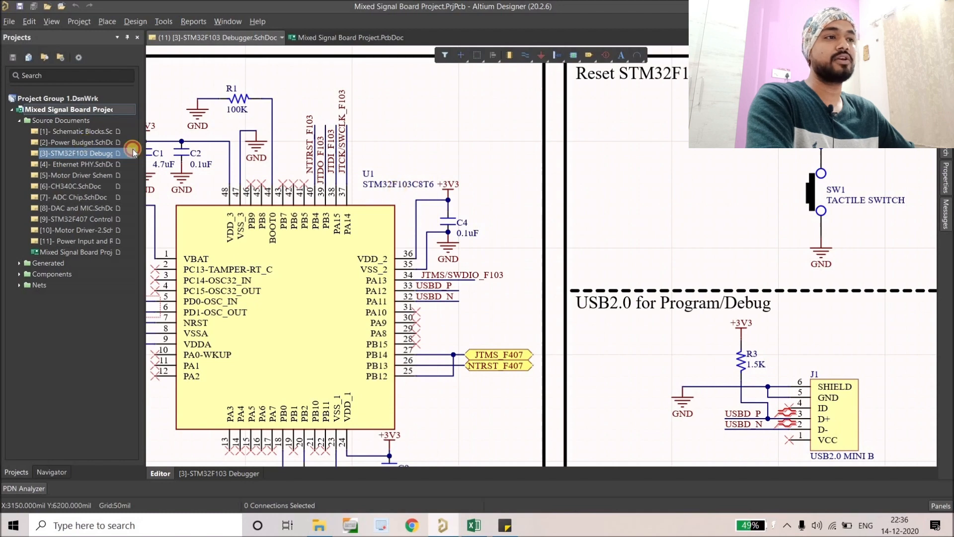
pyautogui.click(114, 143)
pyautogui.moveTo(467, 109); pyautogui.dragTo(476, 141, button='right')
pyautogui.keyDown('ctrl'); pyautogui.scroll(3, 451, 118); pyautogui.keyUp('ctrl')
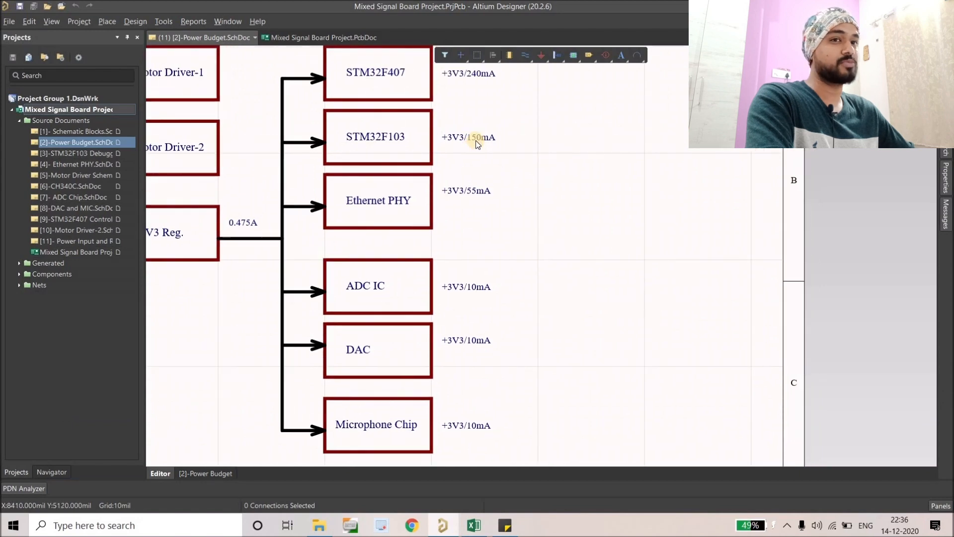
pyautogui.moveTo(430, 225); pyautogui.dragTo(468, 284, button='right')
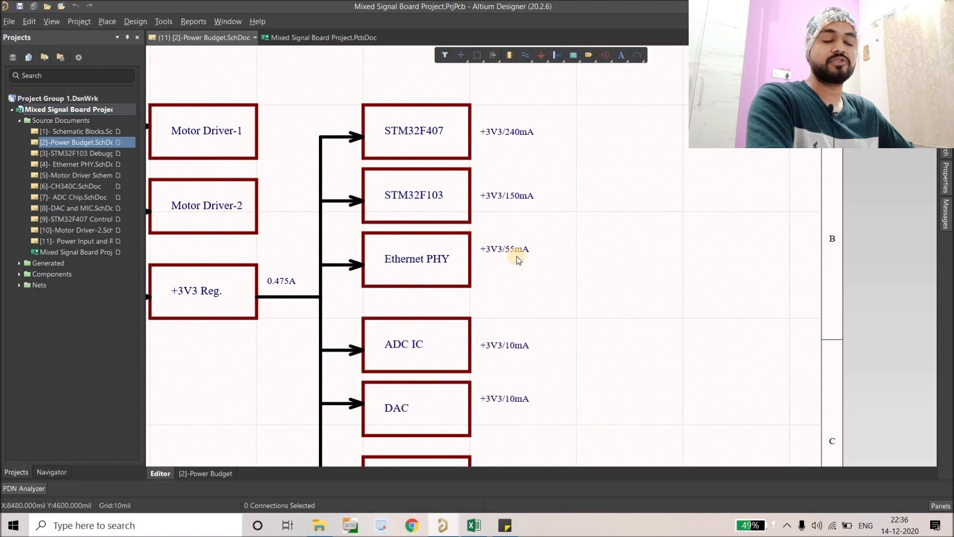
# - Set the U1 load current to 150mA with +/-5% voltage limits in the PDN Analyzer and accept the device
pyautogui.click(25, 488)
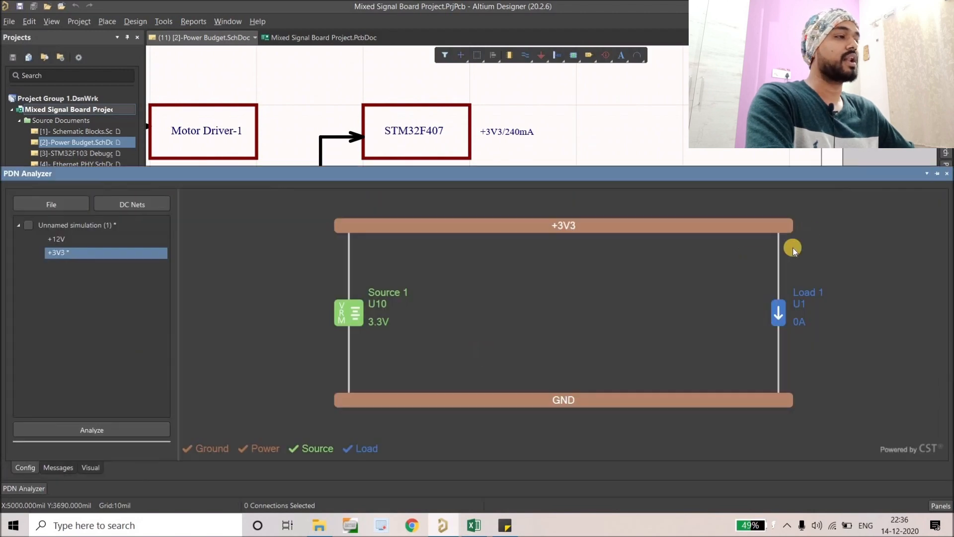
pyautogui.click(779, 310)
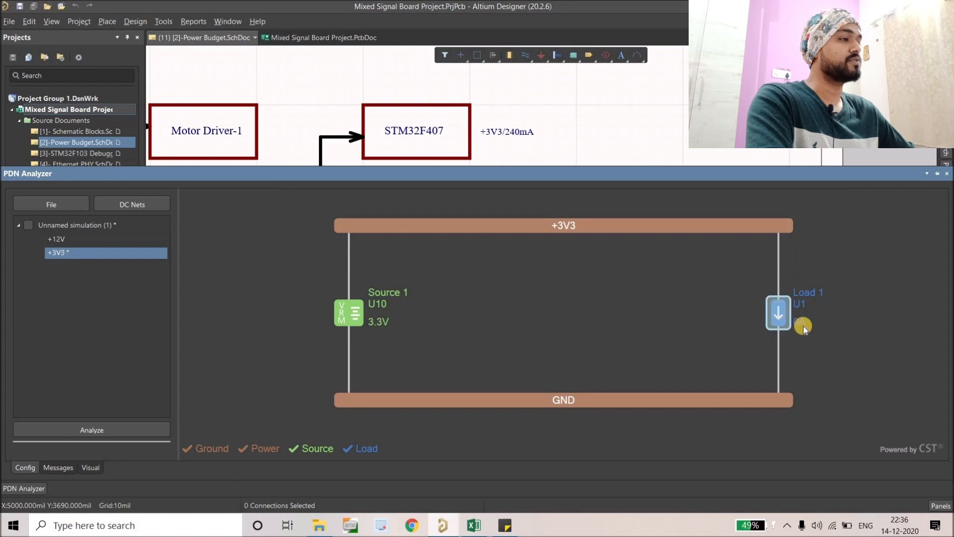
pyautogui.doubleClick(779, 318)
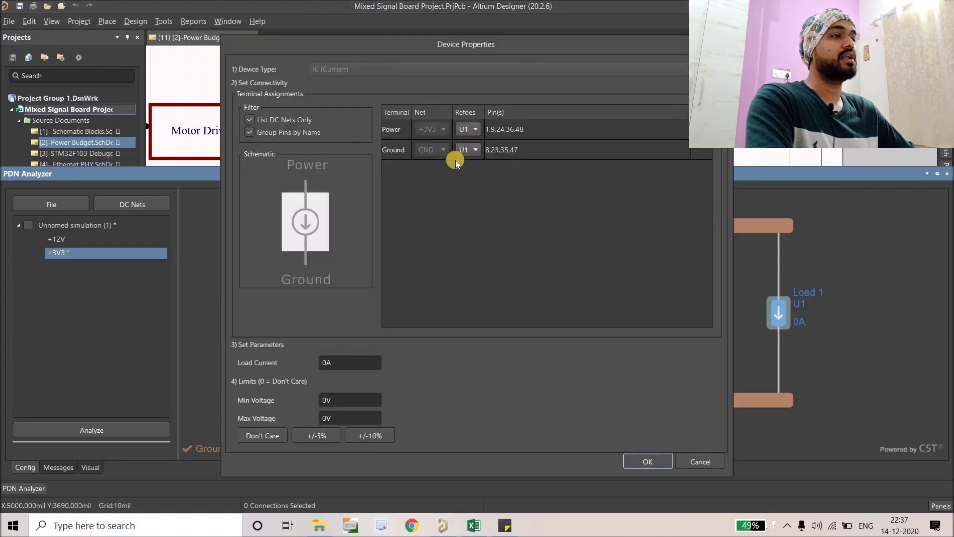
pyautogui.click(343, 362)
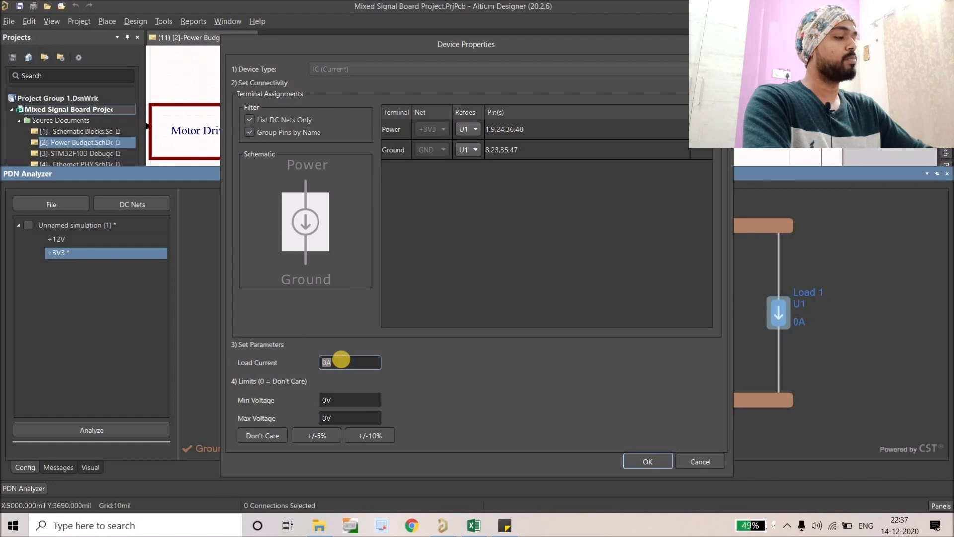
pyautogui.press('BackSpace')
pyautogui.write('.15')
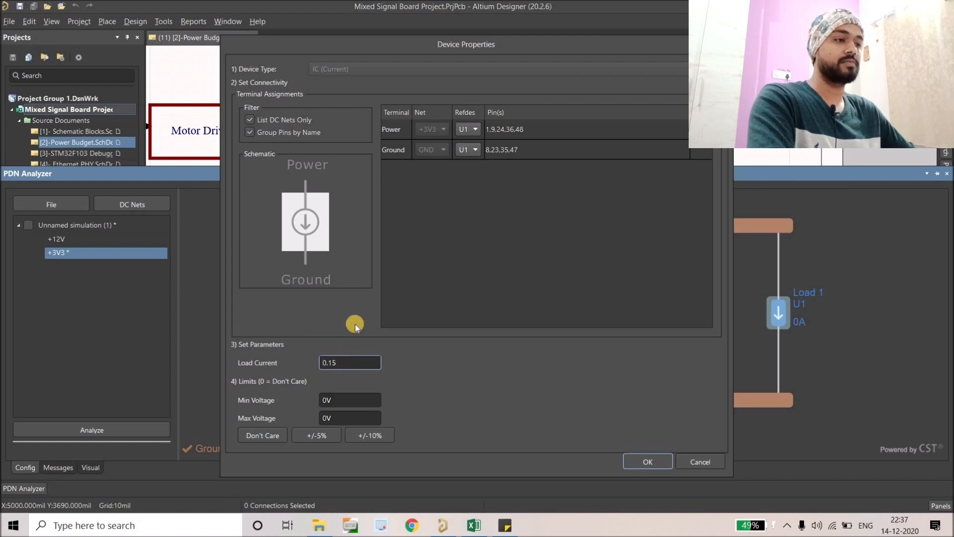
pyautogui.moveTo(355, 359); pyautogui.dragTo(297, 364)
pyautogui.write('150m')
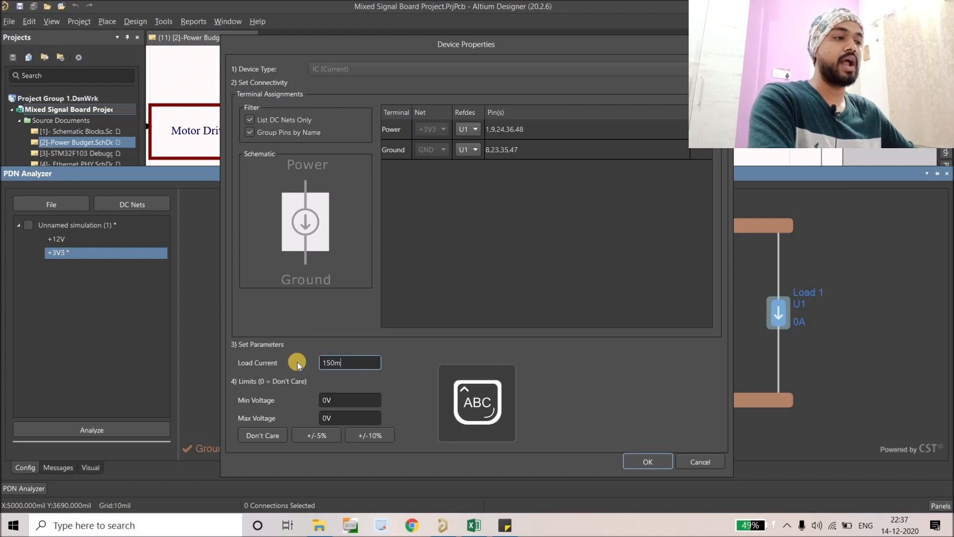
pyautogui.write('A')
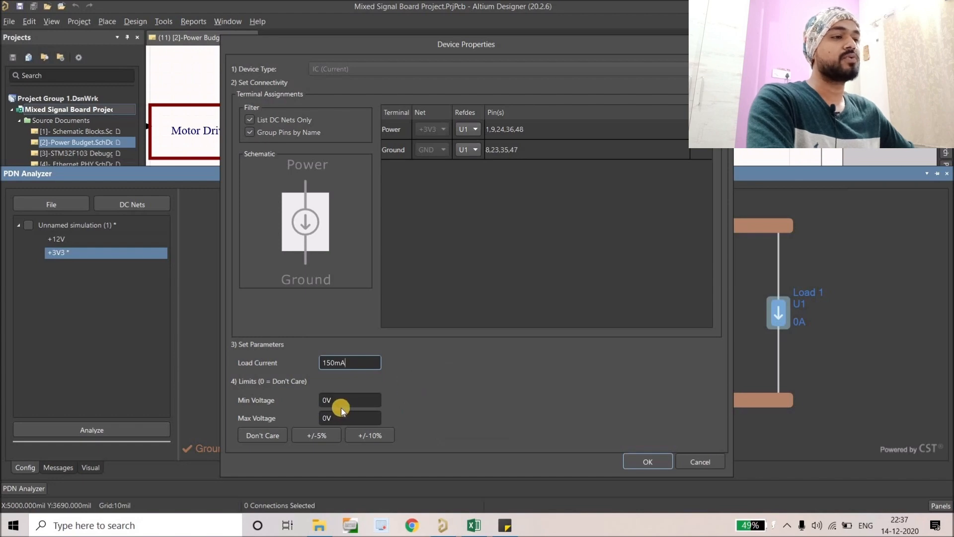
pyautogui.click(330, 432)
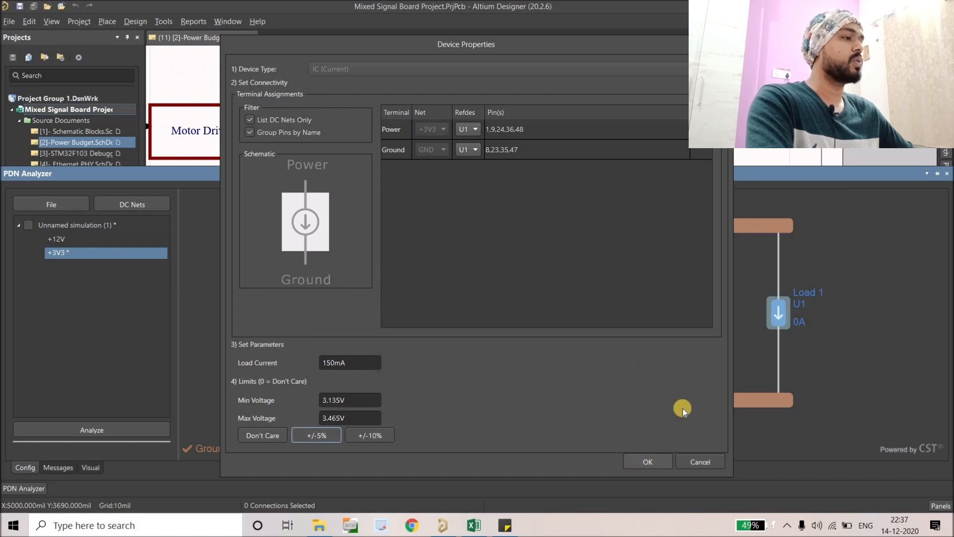
pyautogui.press('Return')
# - Add an IC (Current) load for U2 to the +3V3 net with a 55mA load current and +/-5% voltage limits
pyautogui.rightClick(676, 224)
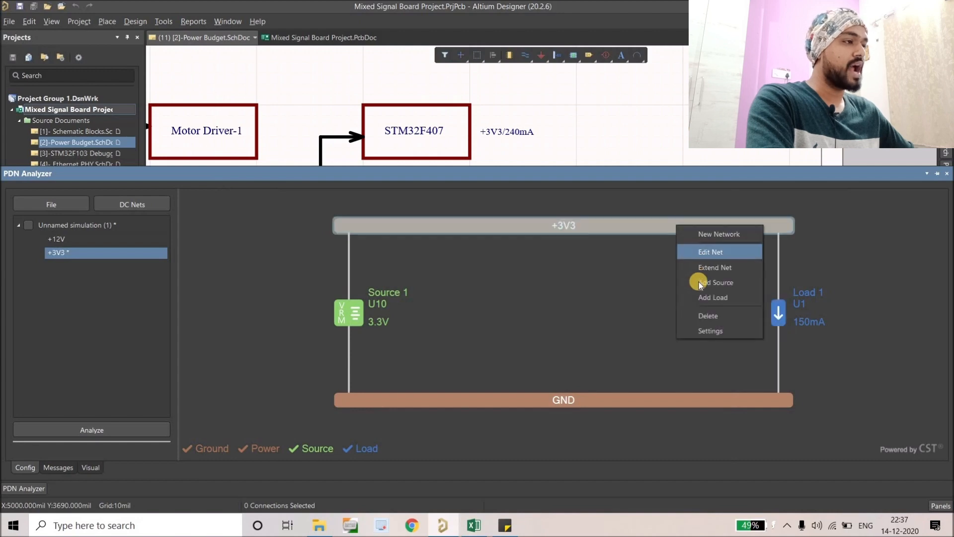
pyautogui.click(698, 299)
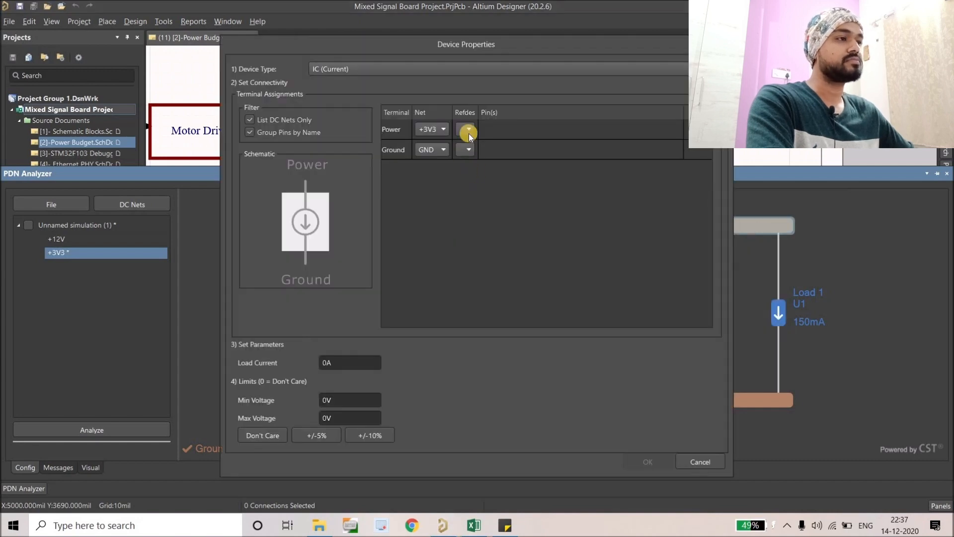
pyautogui.click(468, 130)
pyautogui.click(467, 149)
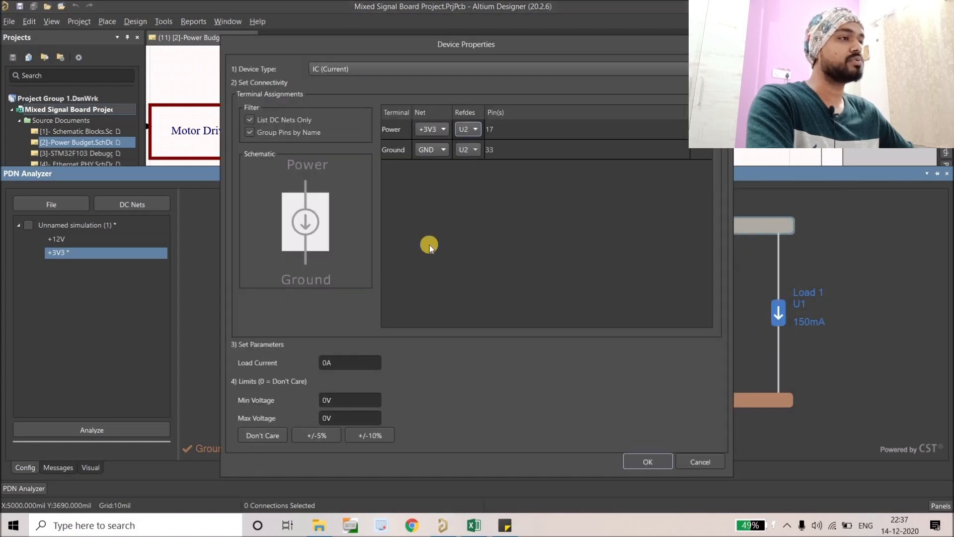
pyautogui.click(358, 366)
pyautogui.write('55')
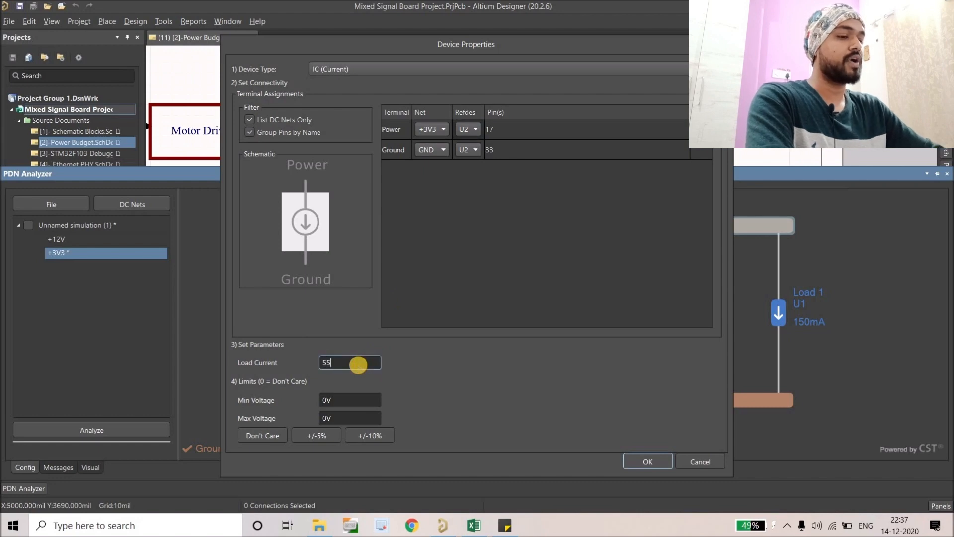
pyautogui.write('mA')
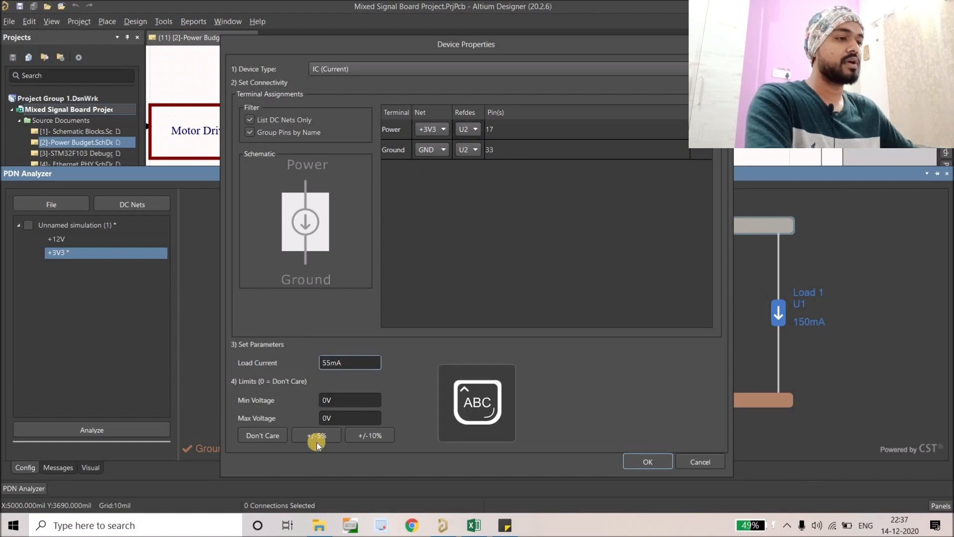
pyautogui.click(316, 437)
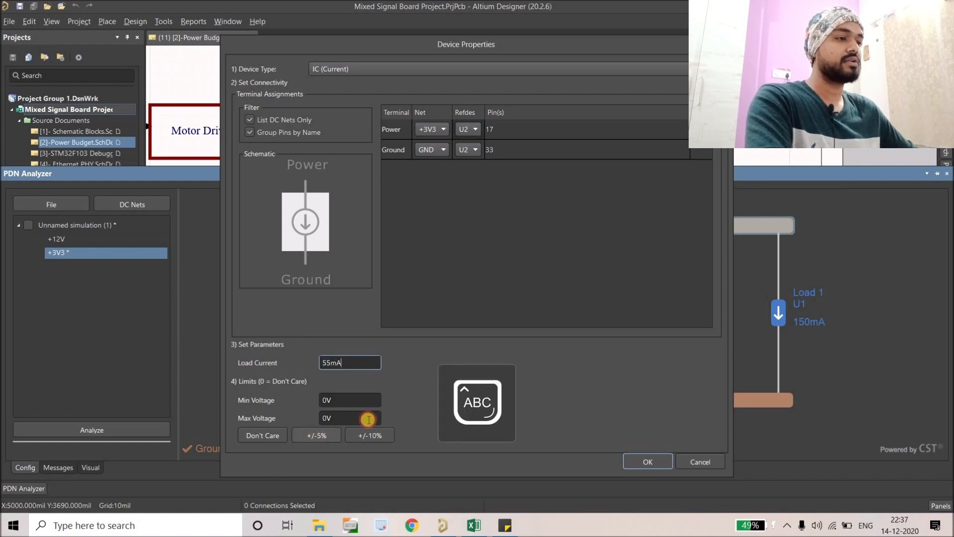
pyautogui.click(637, 462)
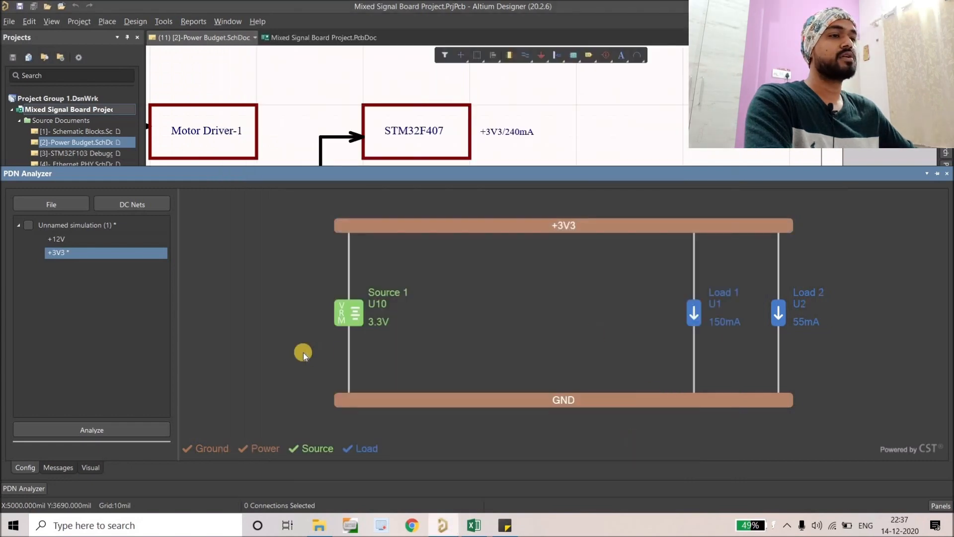
# - Save the simulation and review the +12V and +3V3 networks, ending on +3V3
pyautogui.click(31, 204)
pyautogui.click(27, 250)
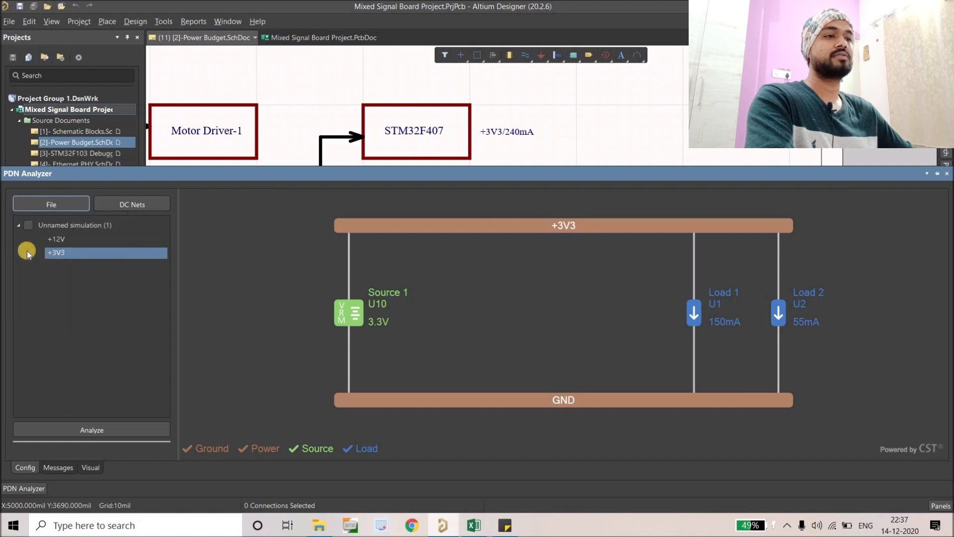
pyautogui.click(55, 241)
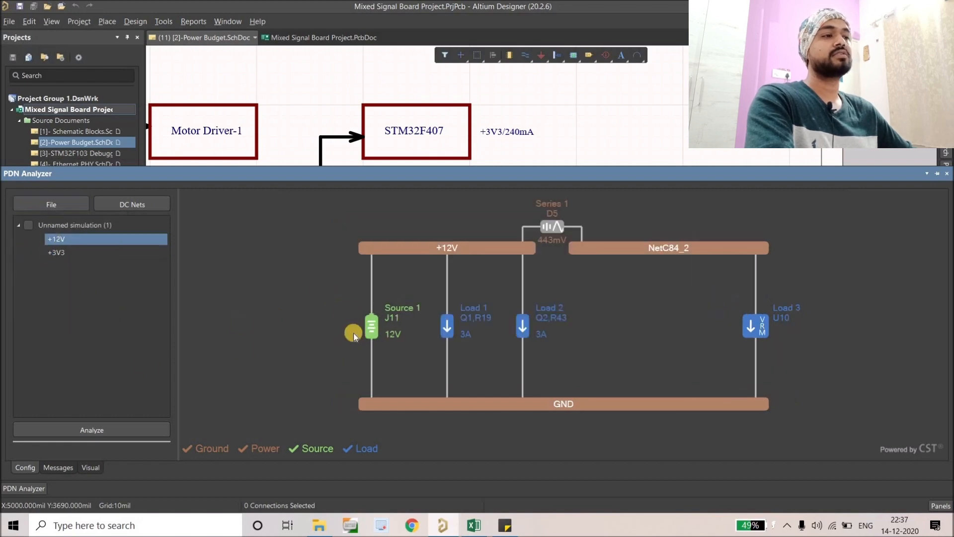
pyautogui.click(78, 251)
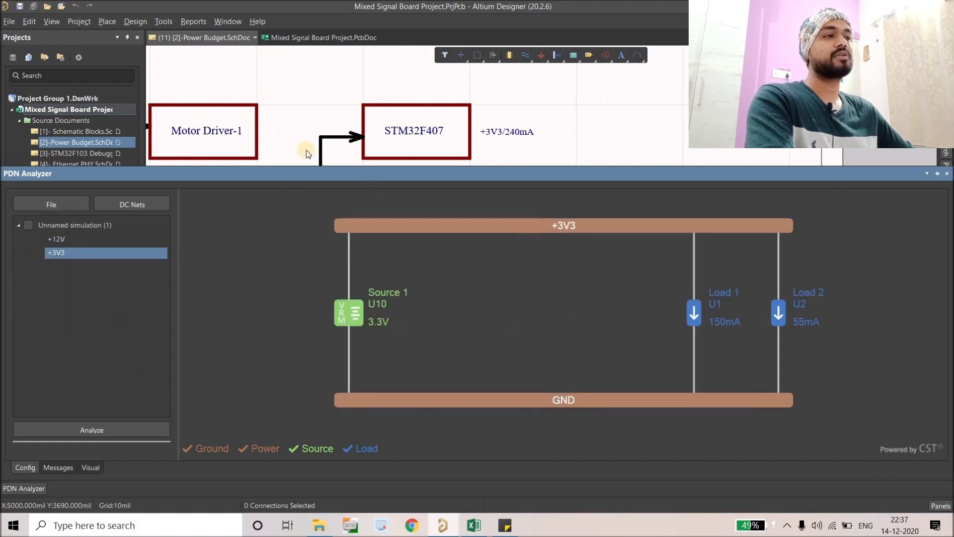
pyautogui.click(72, 240)
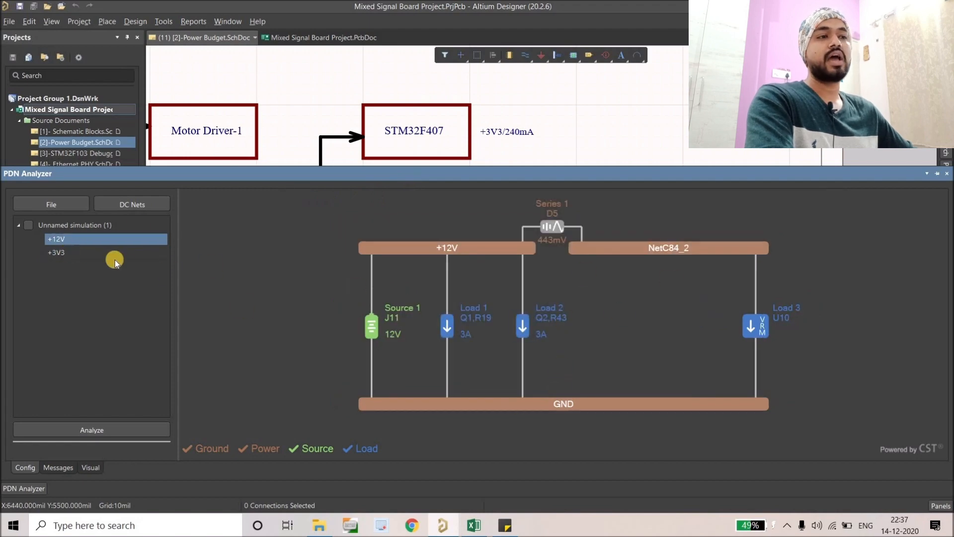
pyautogui.click(78, 253)
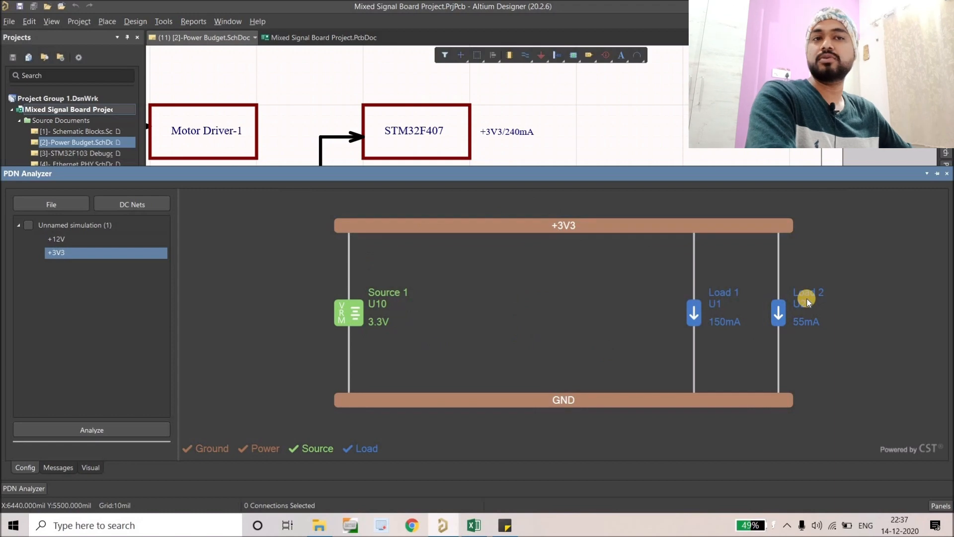